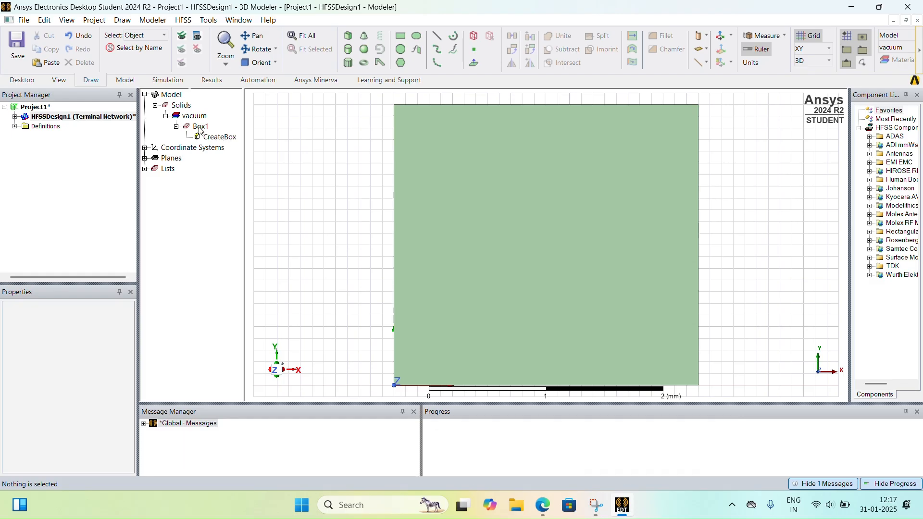
double_click(225, 138)
left_click(318, 217)
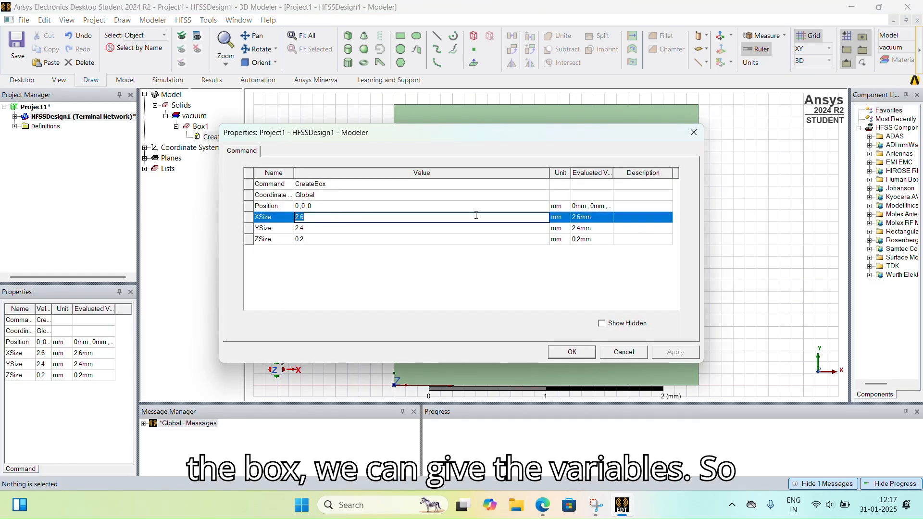
type("le")
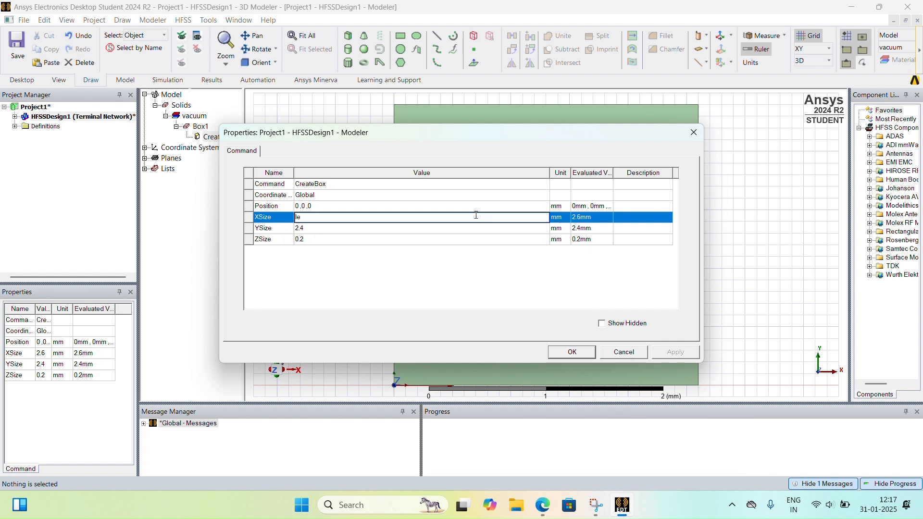
key("BackSpace")
type("os")
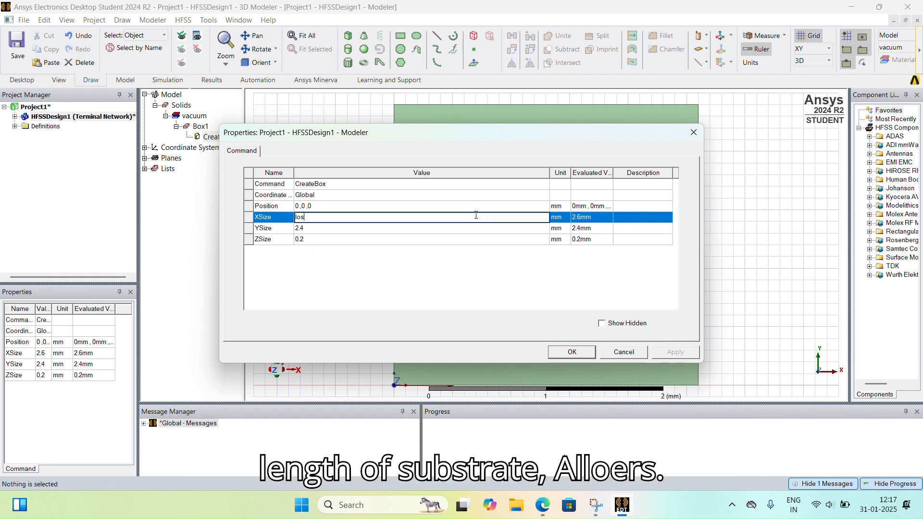
key("Return")
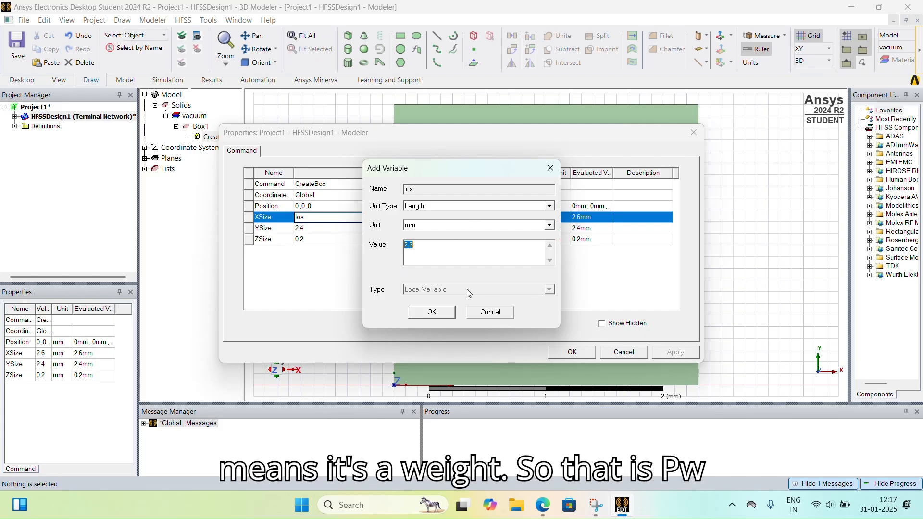
type("pw")
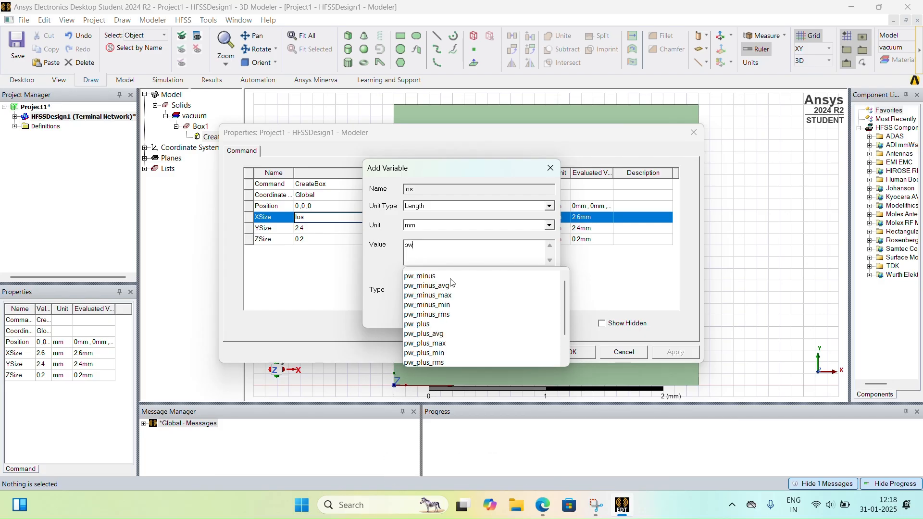
type("*")
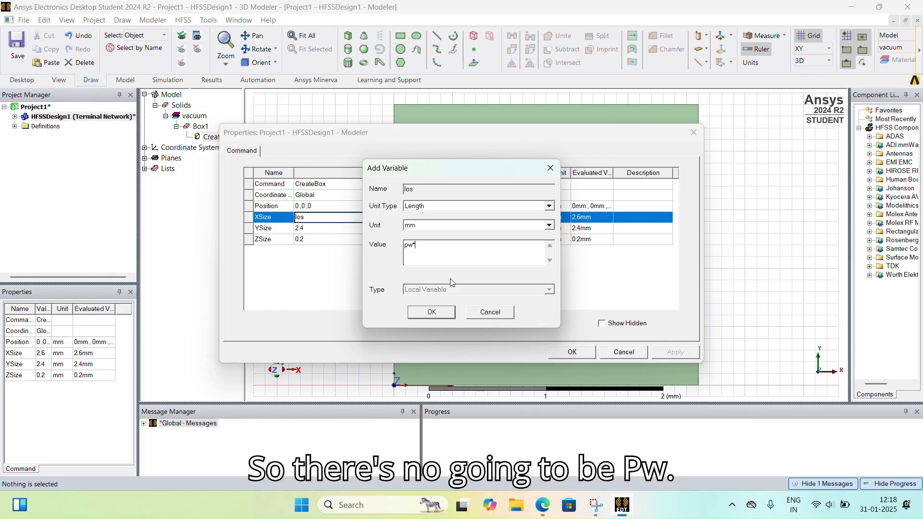
key("BackSpace")
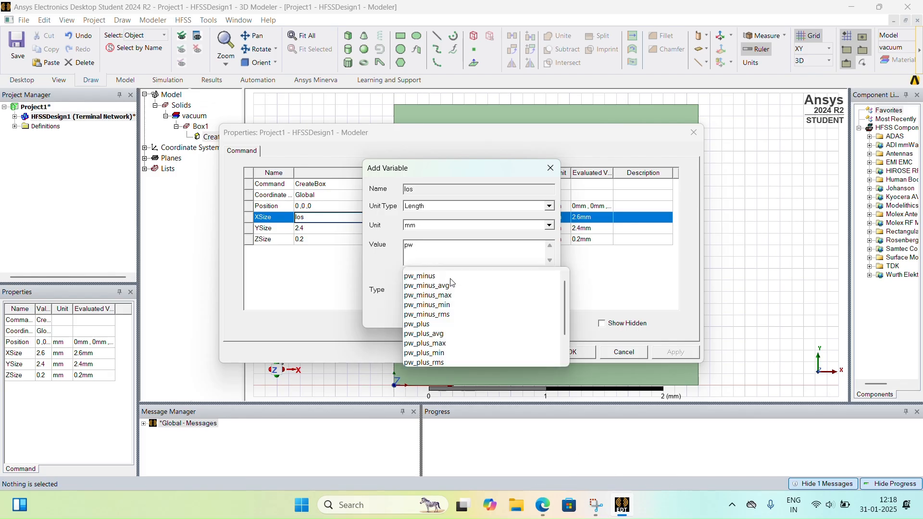
key("BackSpace")
key("BackSpace")
type("26")
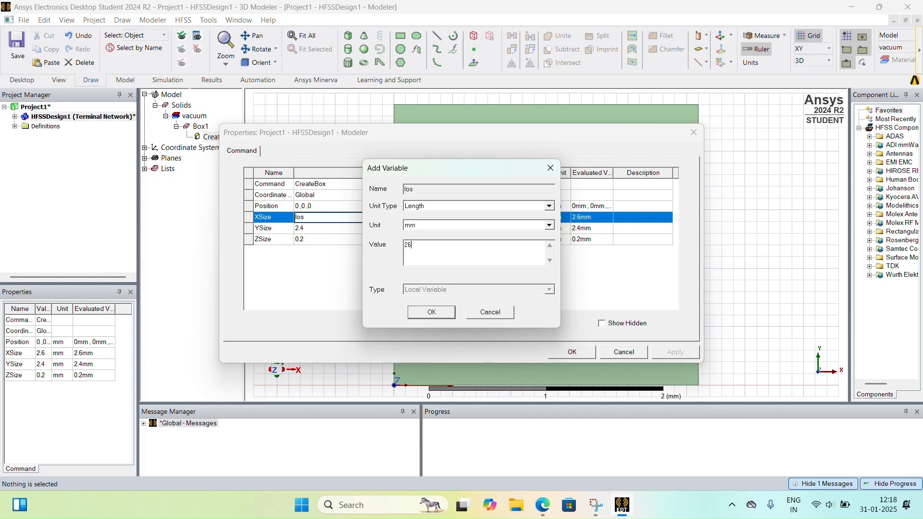
type(".9")
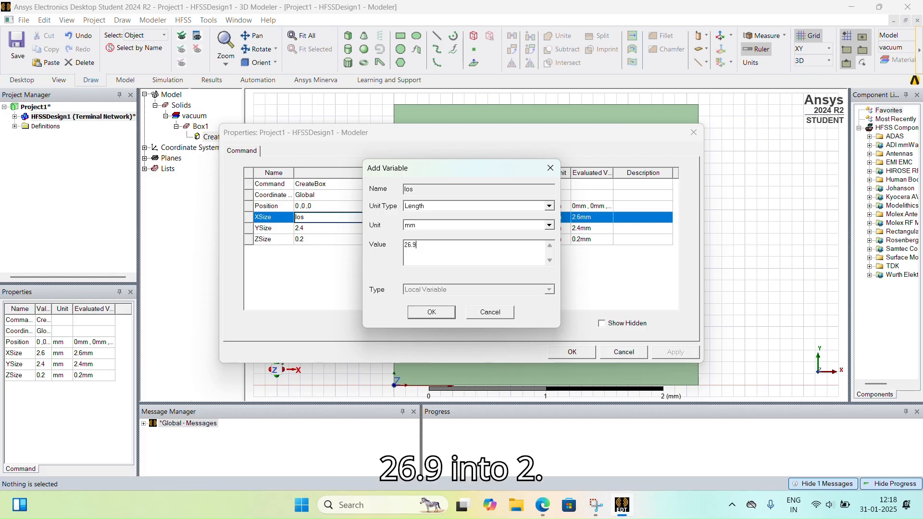
type("*")
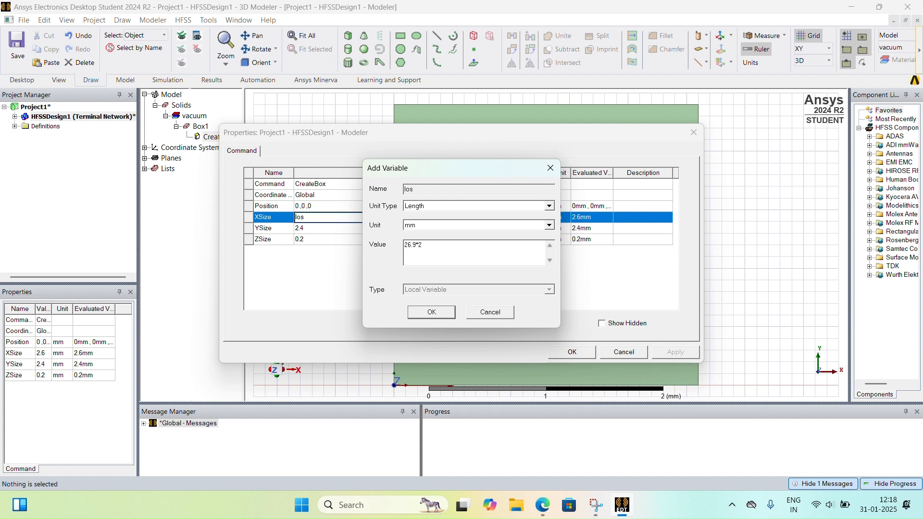
left_click(432, 312)
left_click(433, 287)
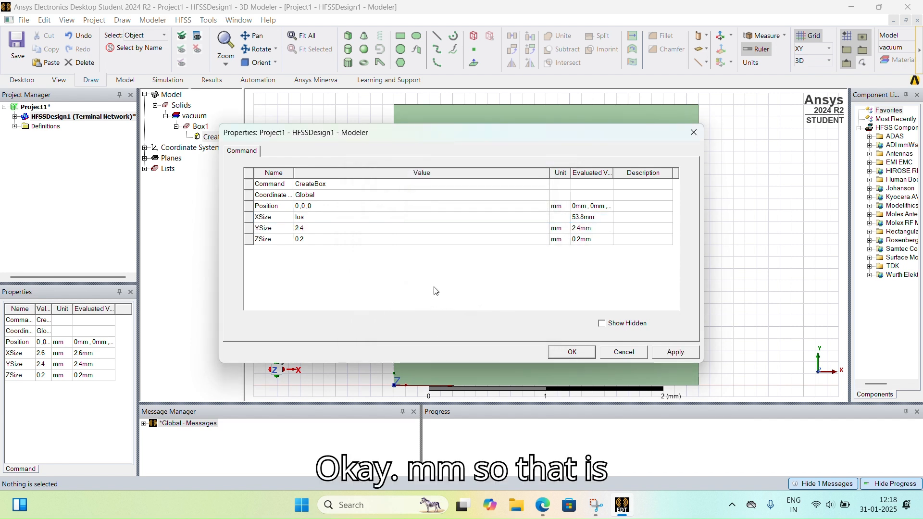
left_click(318, 228)
left_click(320, 230)
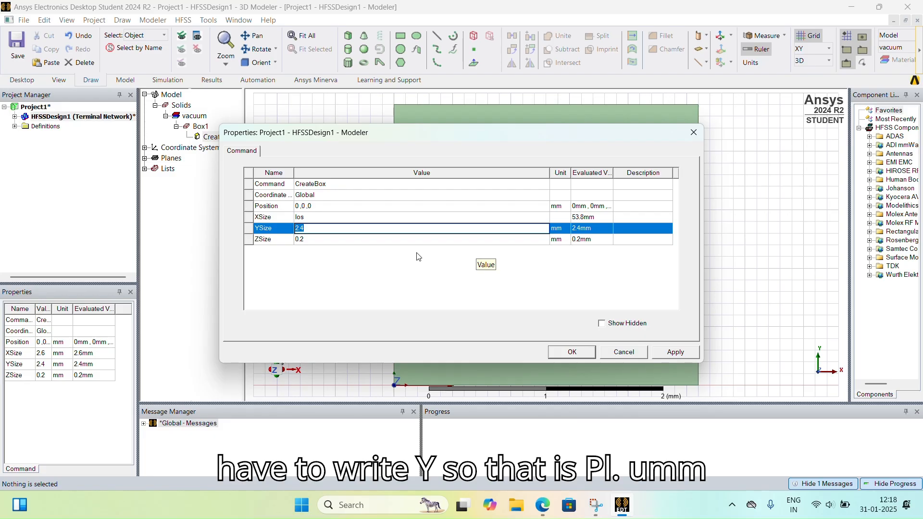
key("BackSpace")
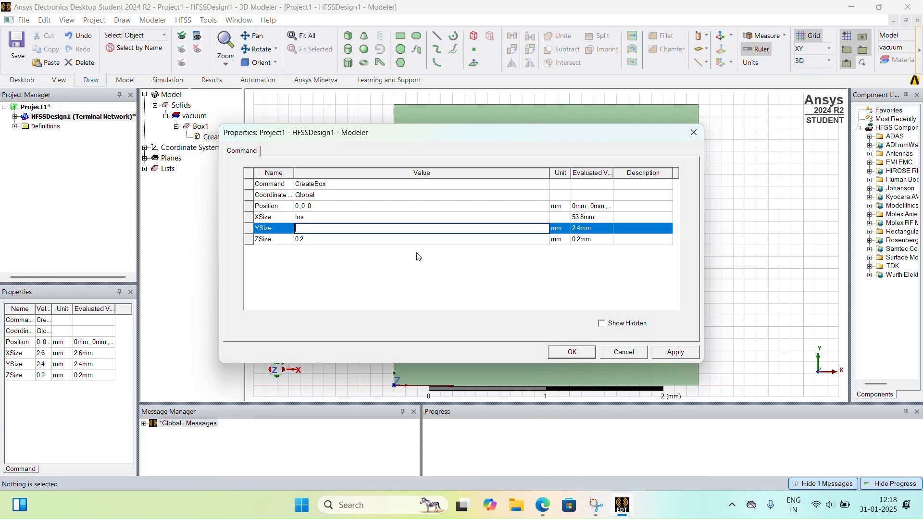
type("l")
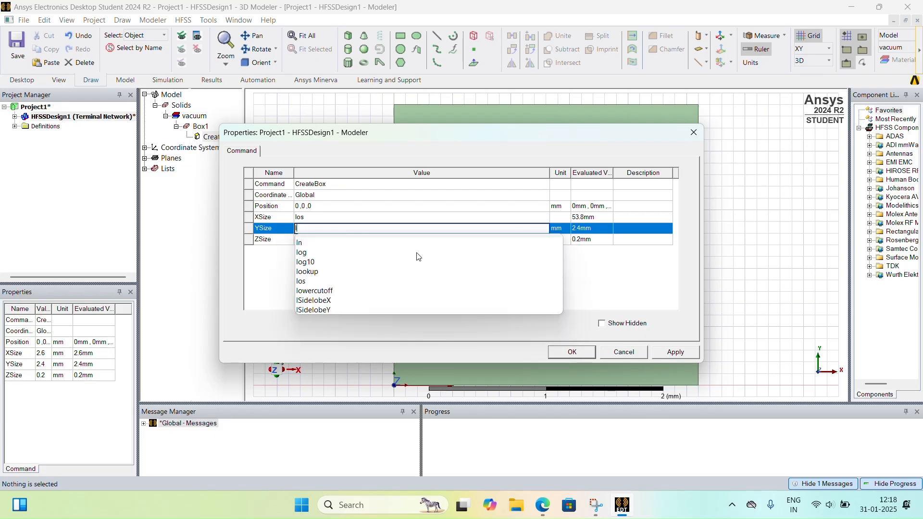
key("BackSpace")
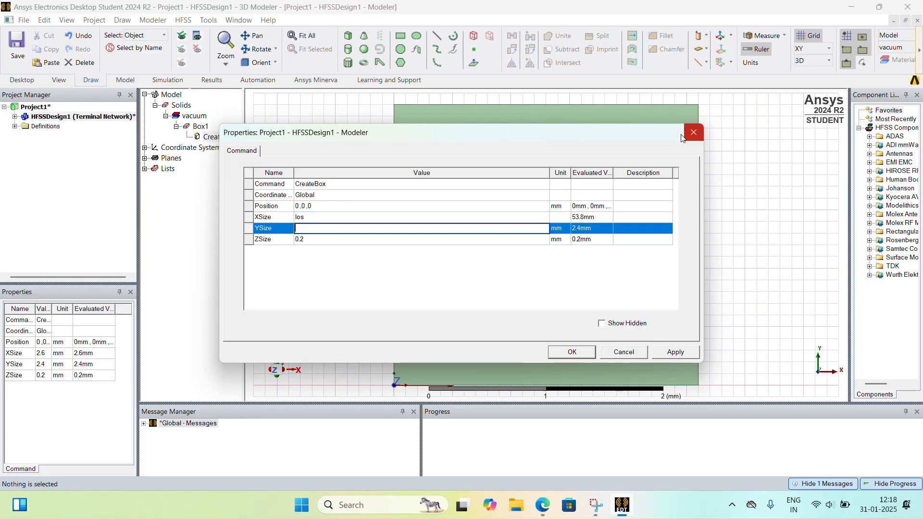
left_click(633, 355)
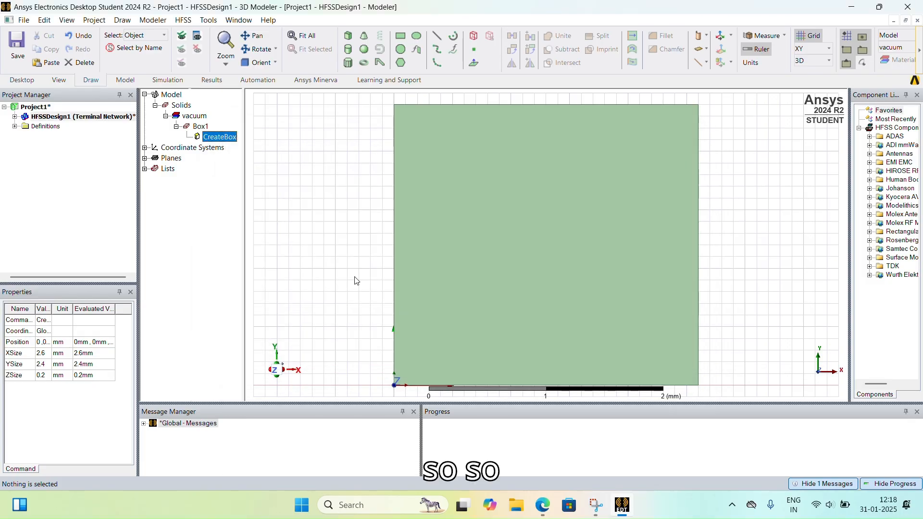
Set Box1's XSize to a new variable w1 defined as pw*2, with pw equal to 26.9 mm.
double_click(224, 139)
left_click(318, 219)
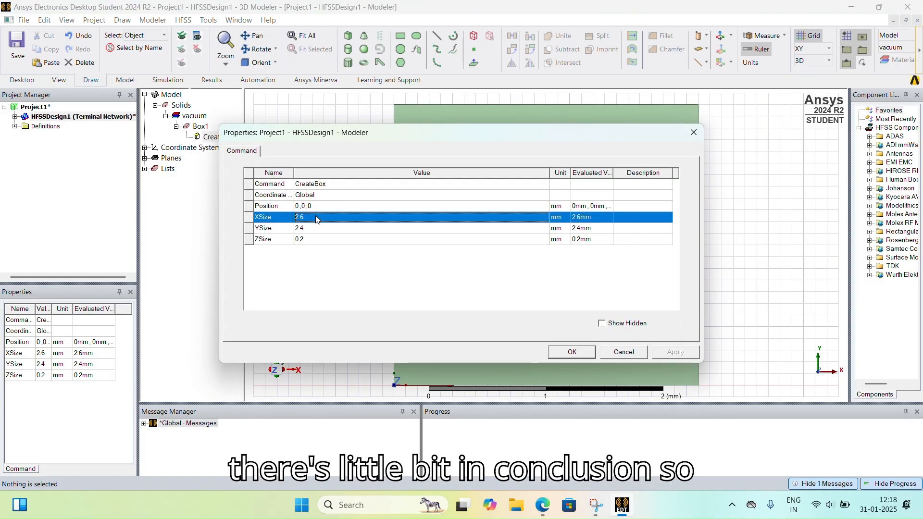
left_click(317, 217)
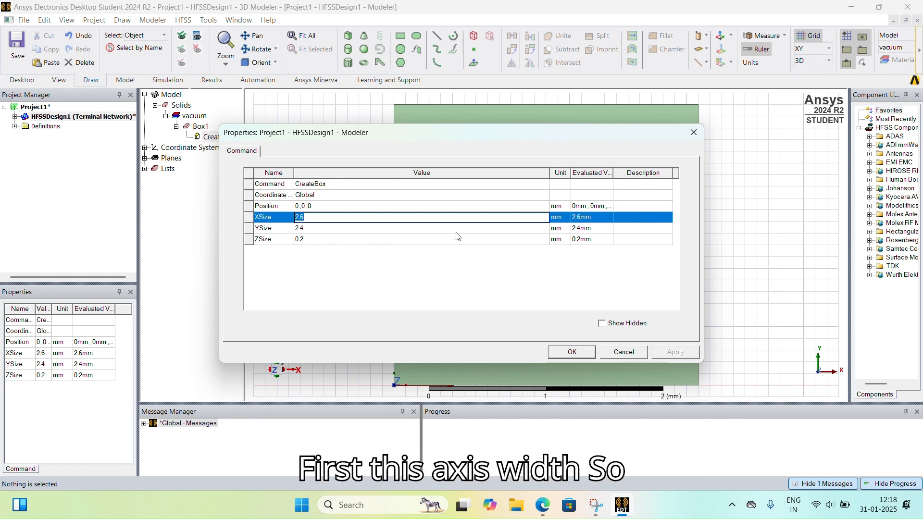
type("w1")
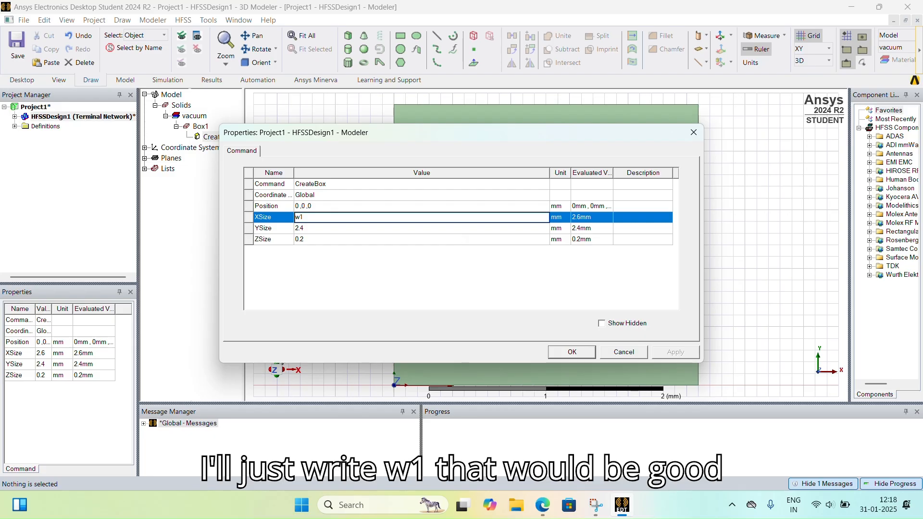
key("Return")
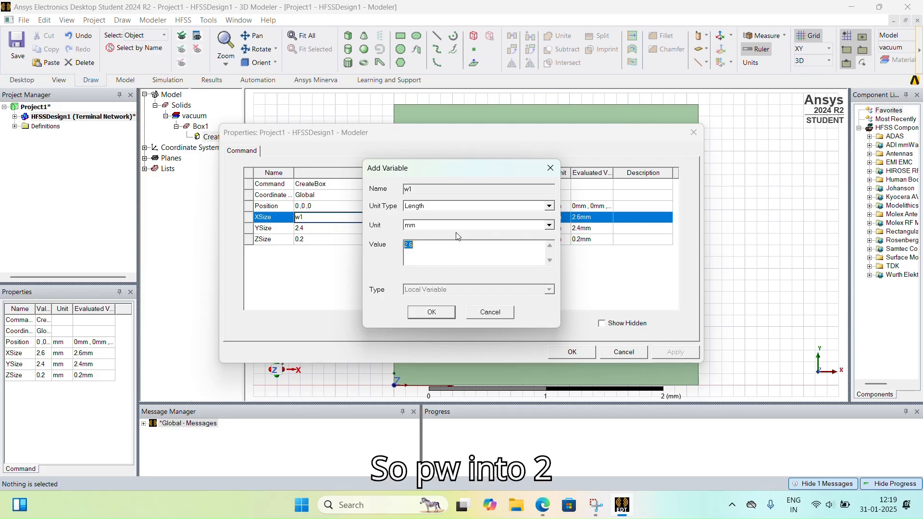
type("pw")
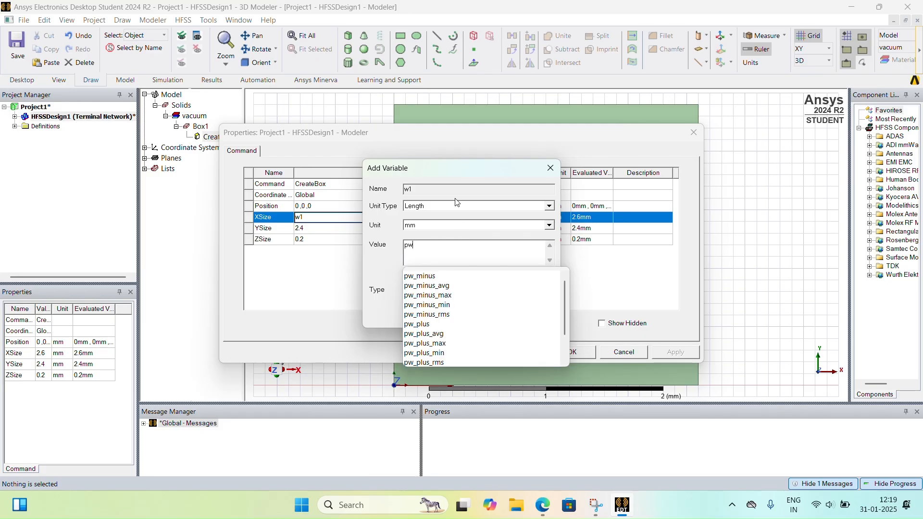
type("*")
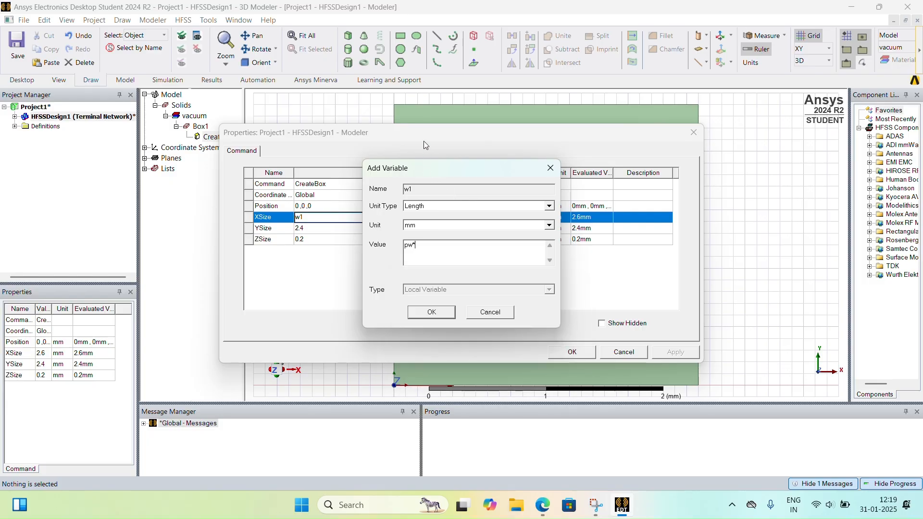
key("Return")
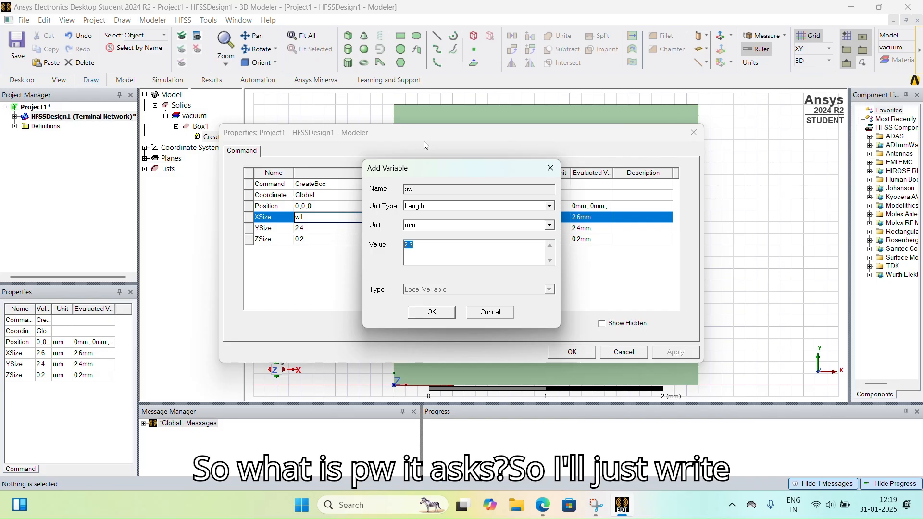
type("2")
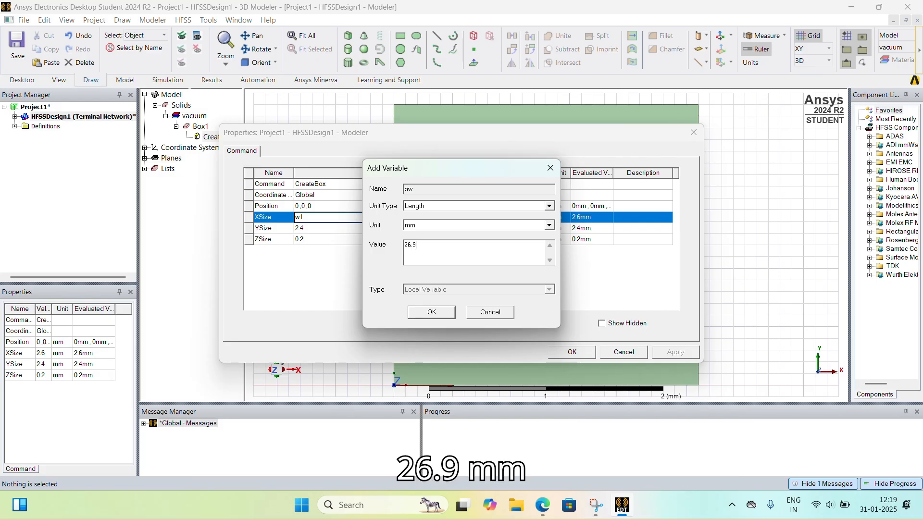
left_click(432, 312)
left_click(465, 283)
Set the box's YSize to a new variable l1 defined as pl*2, with pl equal to 24.5 mm.
left_click(327, 232)
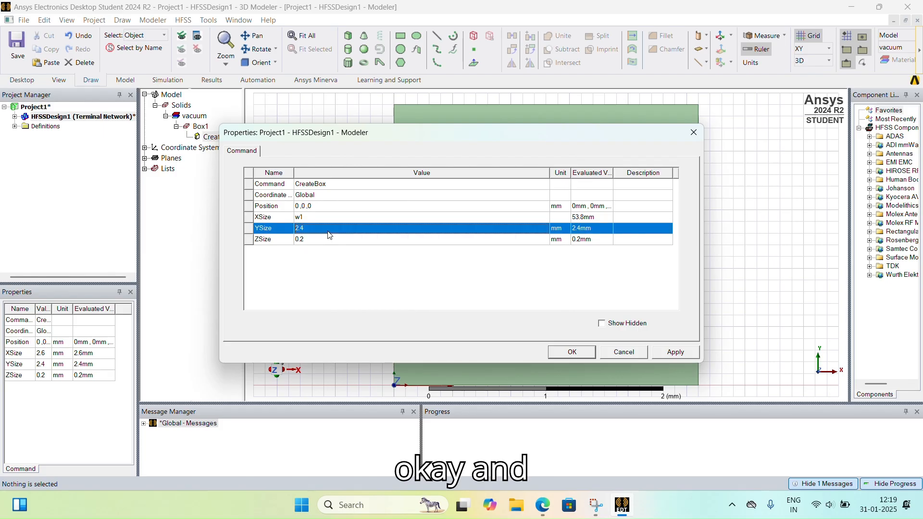
left_click_drag(327, 229, 296, 229)
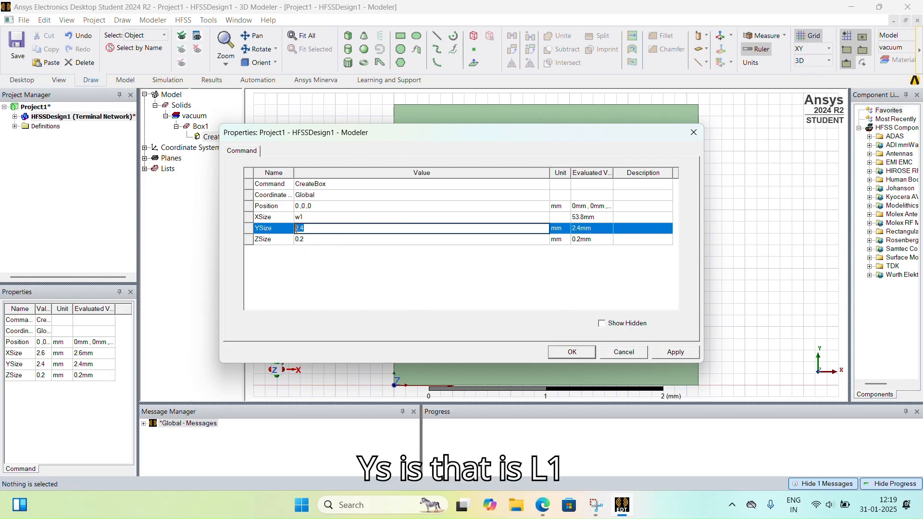
type("l1")
key("Return")
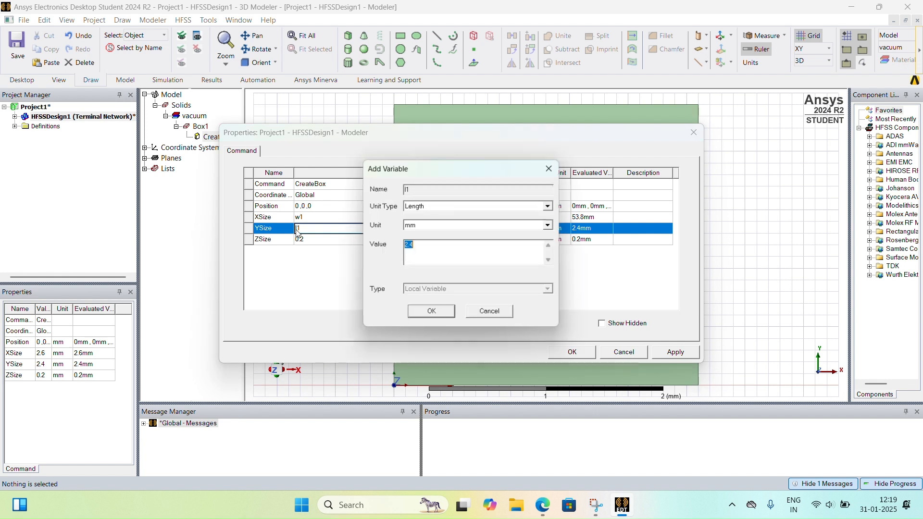
type("pl")
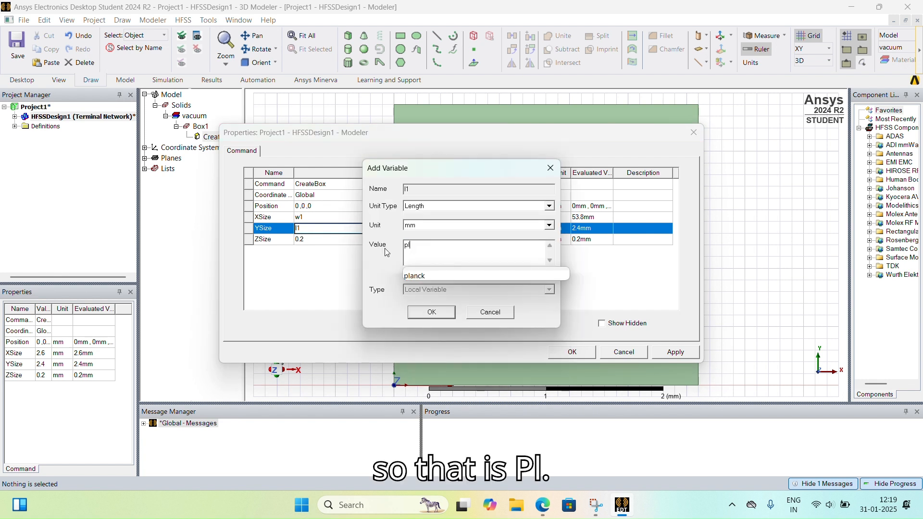
type("*")
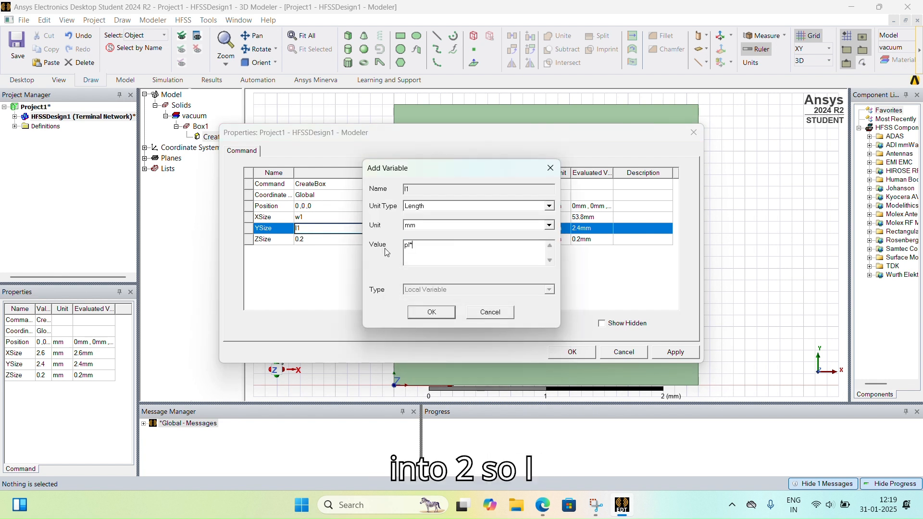
type("2")
key("Return")
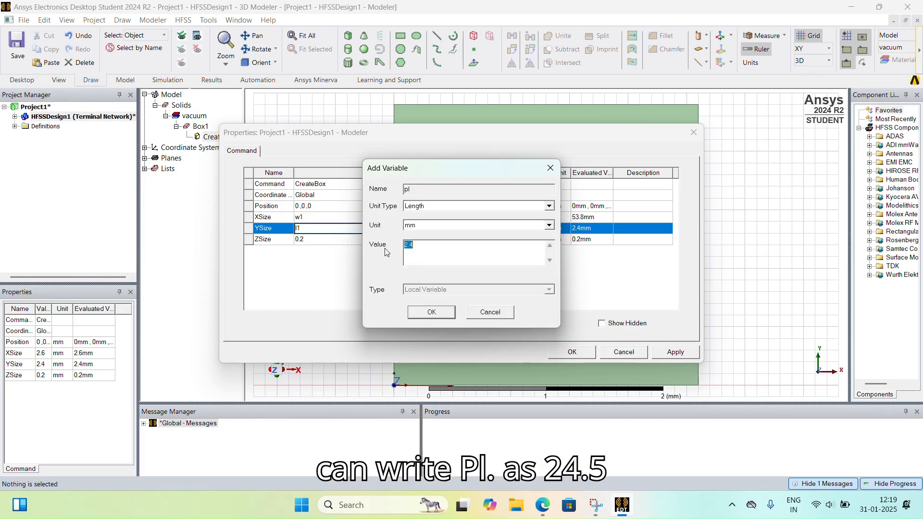
type("24")
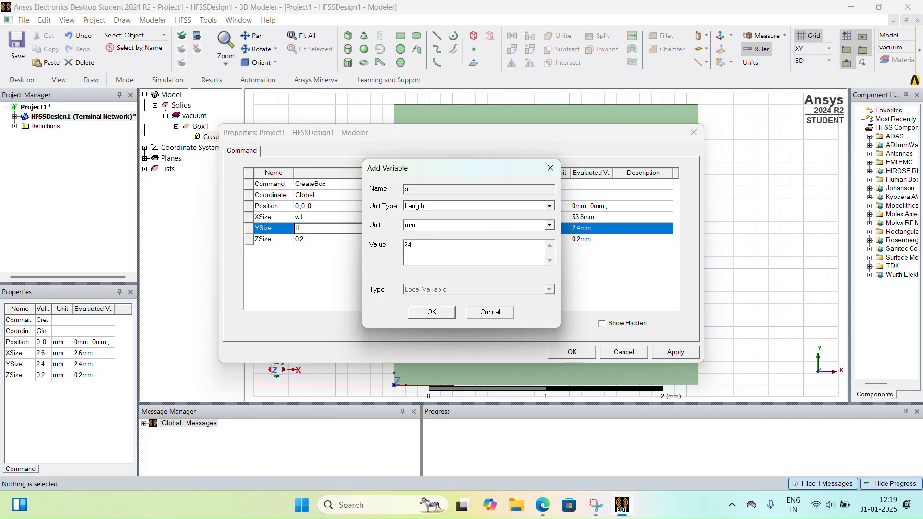
key("Return")
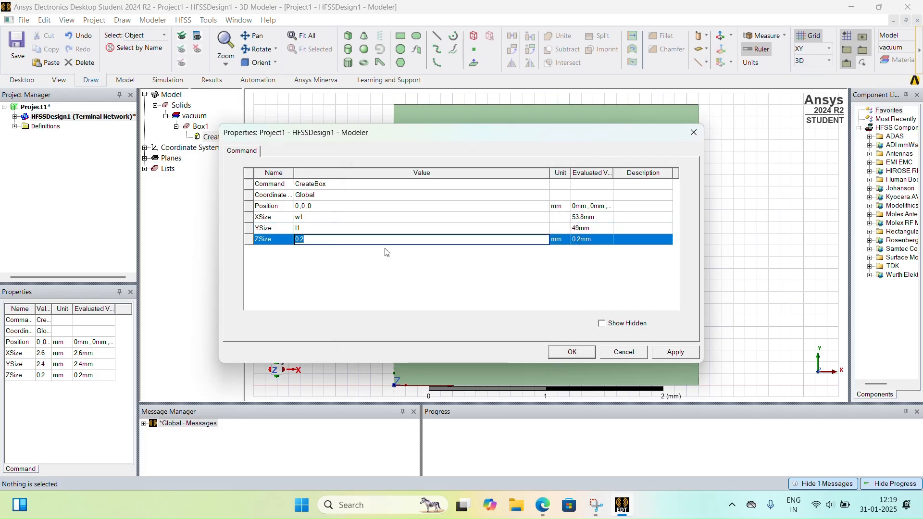
Set the box's ZSize to a new variable h equal to 1.6 mm.
type("h")
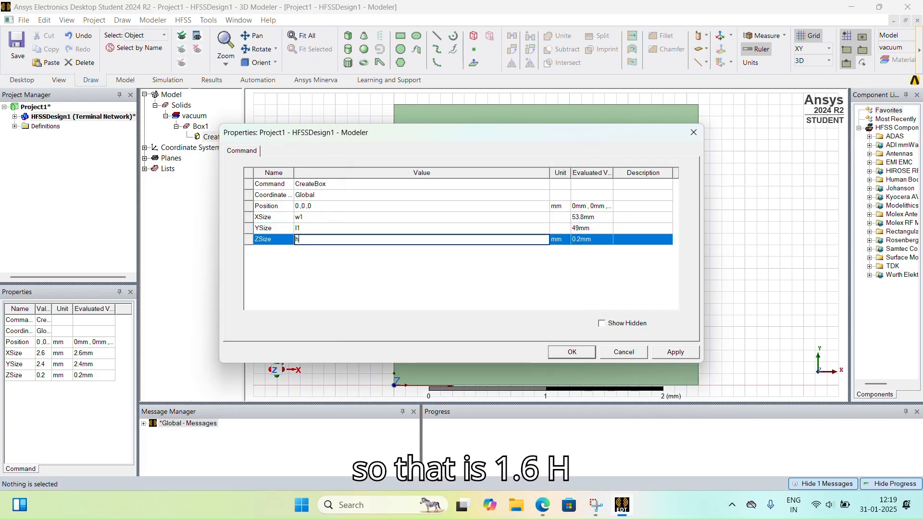
key("Return")
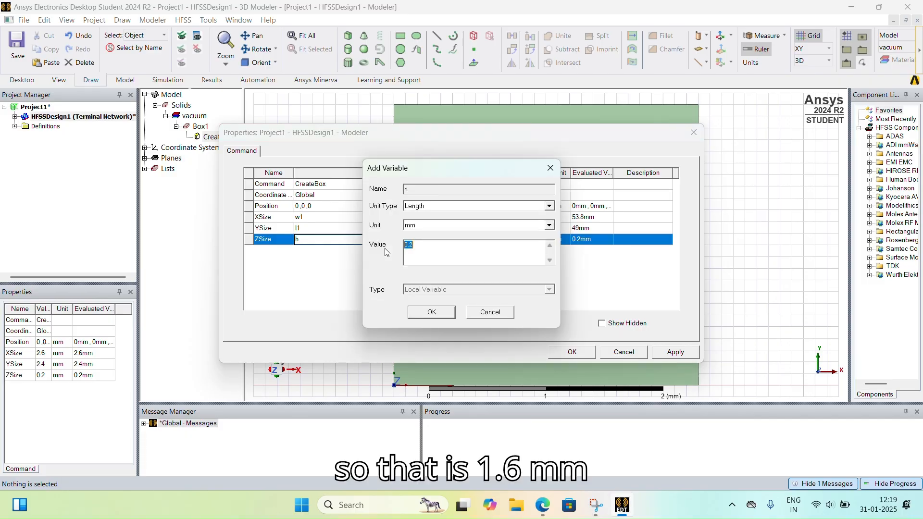
type("1.6")
left_click(432, 313)
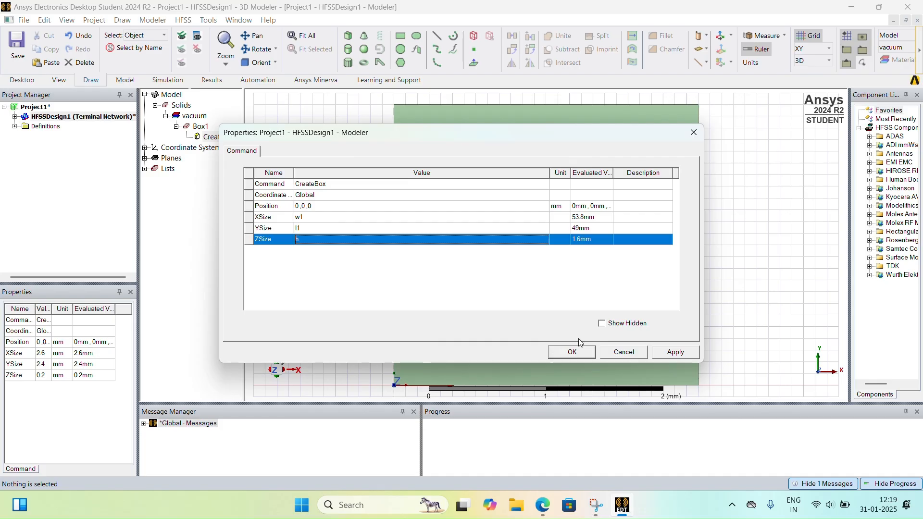
Apply the parameterised dimensions to Box1 and fit the whole box in the view.
left_click(512, 286)
left_click(676, 353)
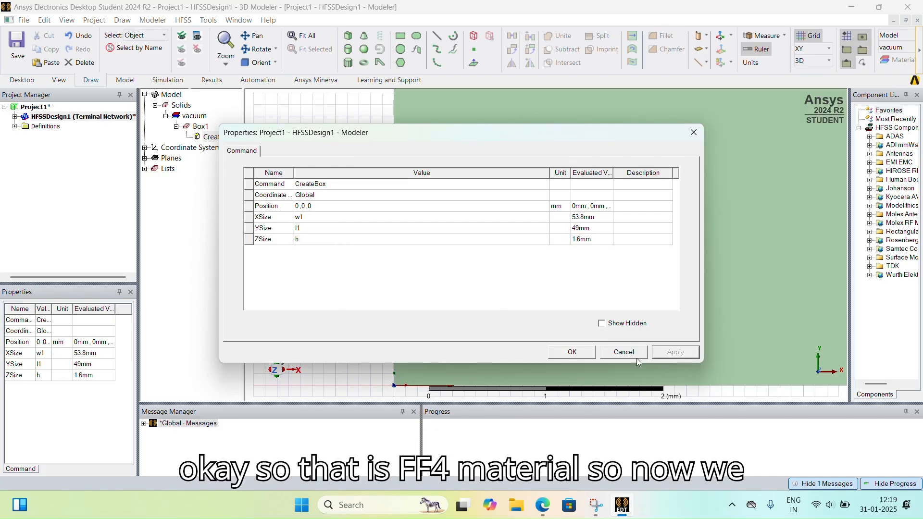
left_click(572, 352)
scroll(630, 331, "down", 1)
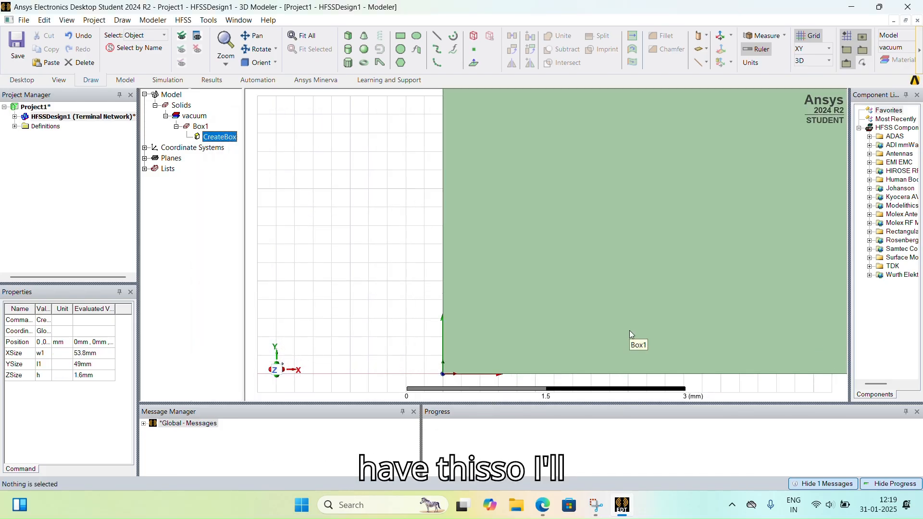
left_click(630, 330)
key("ctrl+d")
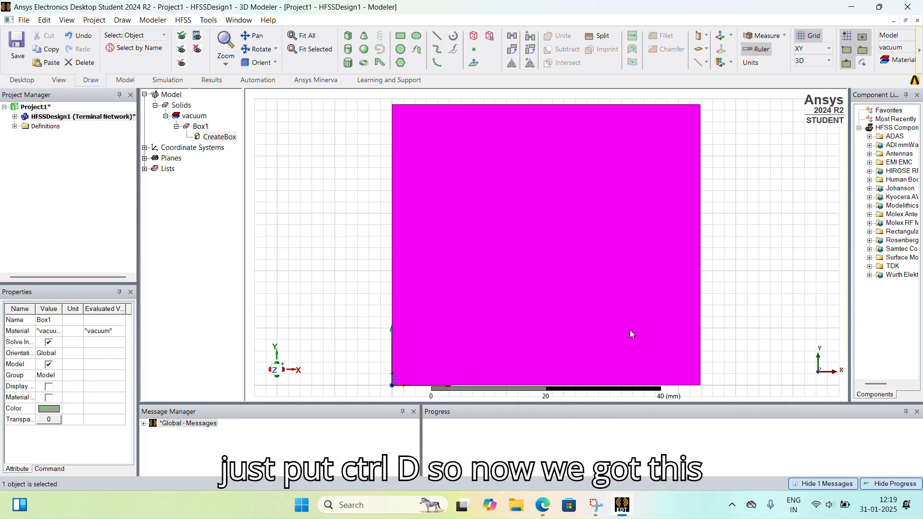
left_click(772, 258)
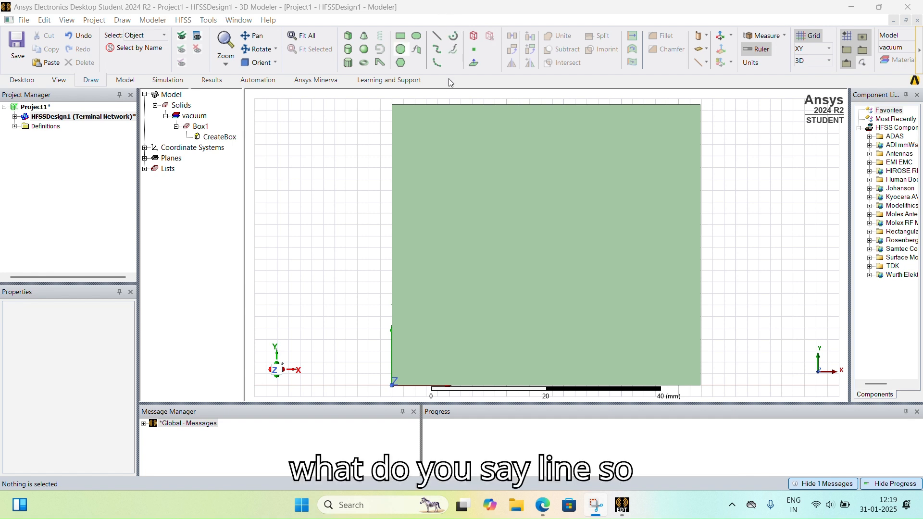
Draw a line from the centre of the box's top face, about 0.1 mm long in the negative Y direction.
left_click(55, 24)
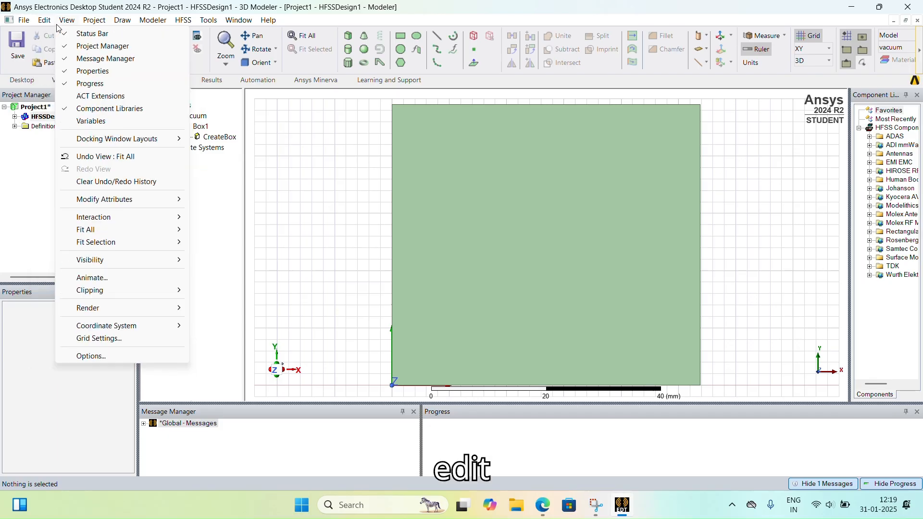
left_click(679, 6)
double_click(679, 8)
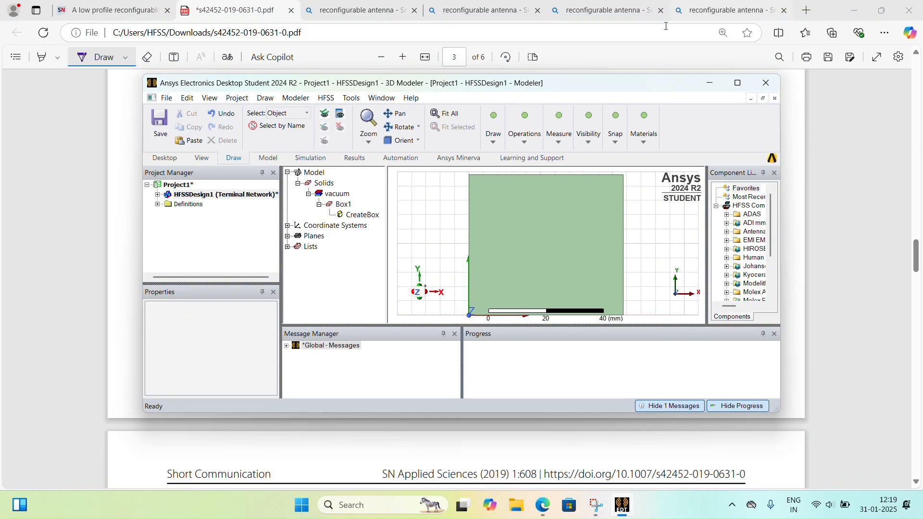
left_click(494, 142)
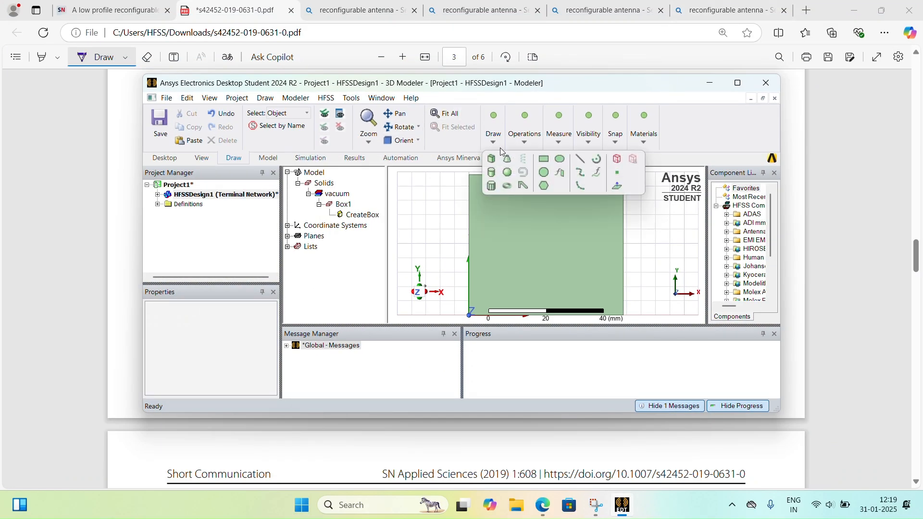
left_click(581, 159)
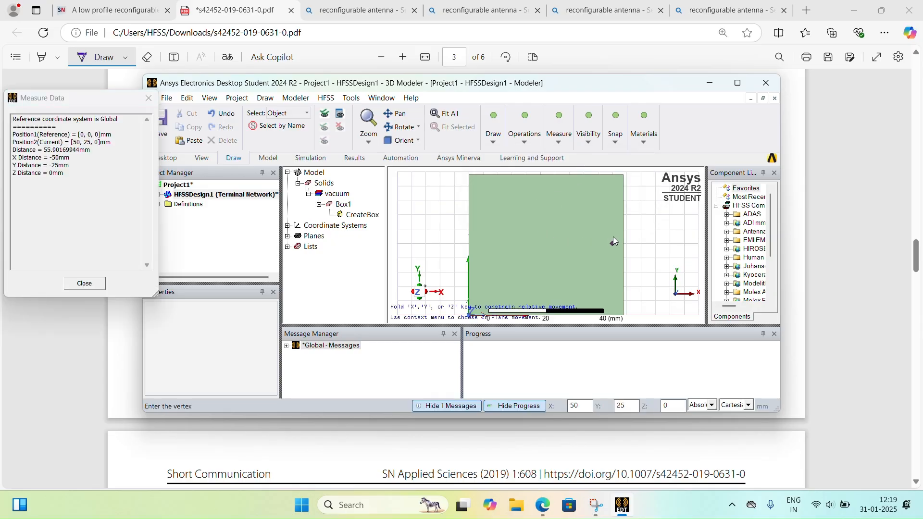
left_click(738, 82)
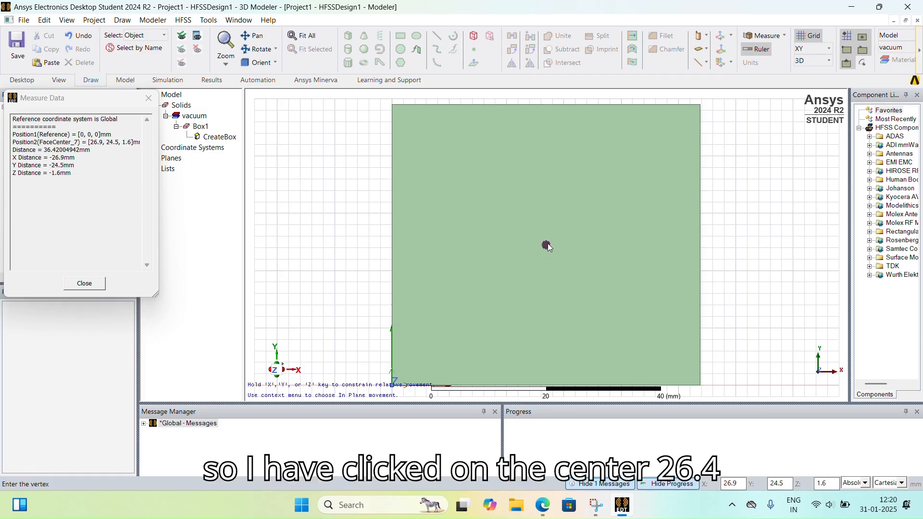
left_click(547, 247)
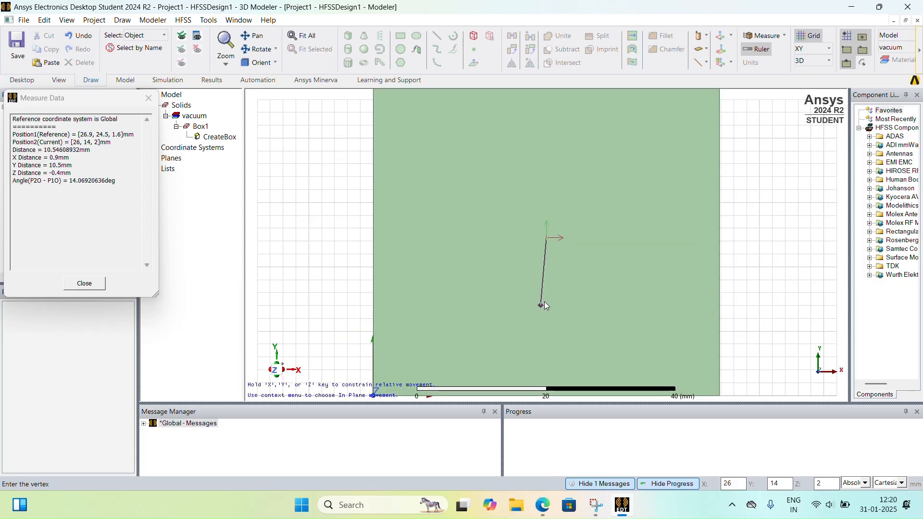
scroll(544, 301, "up", 3)
scroll(548, 220, "up", 2)
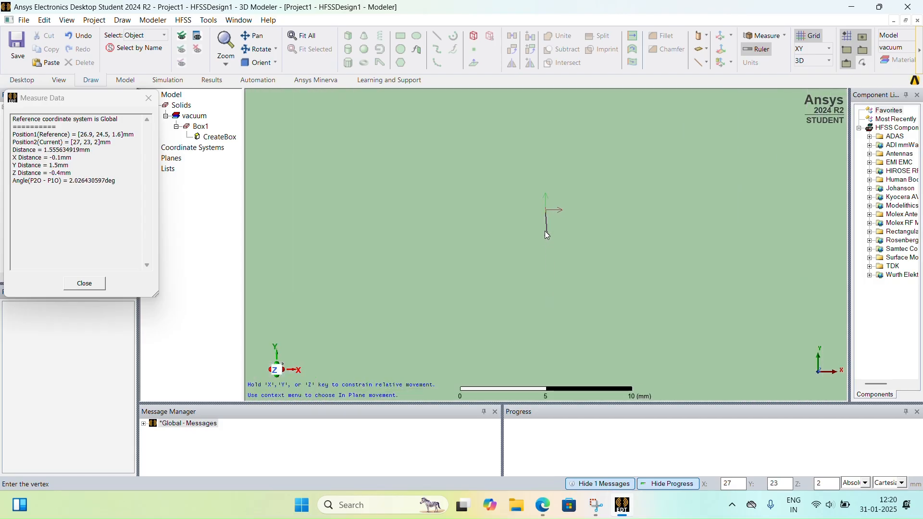
scroll(540, 236, "up", 3)
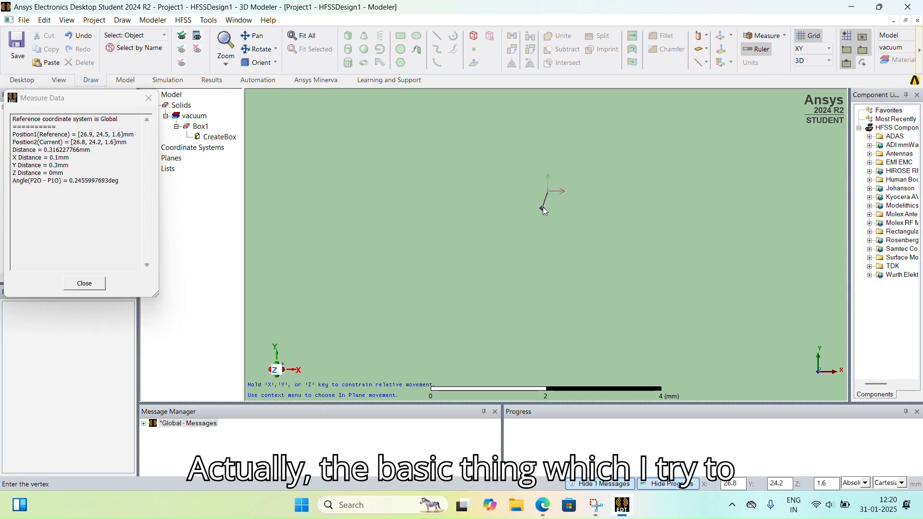
scroll(566, 199, "up", 1)
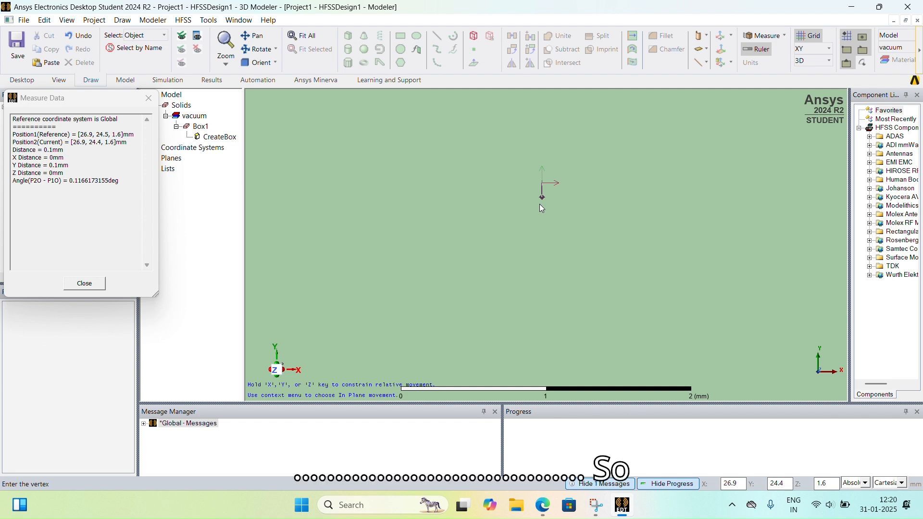
double_click(542, 209)
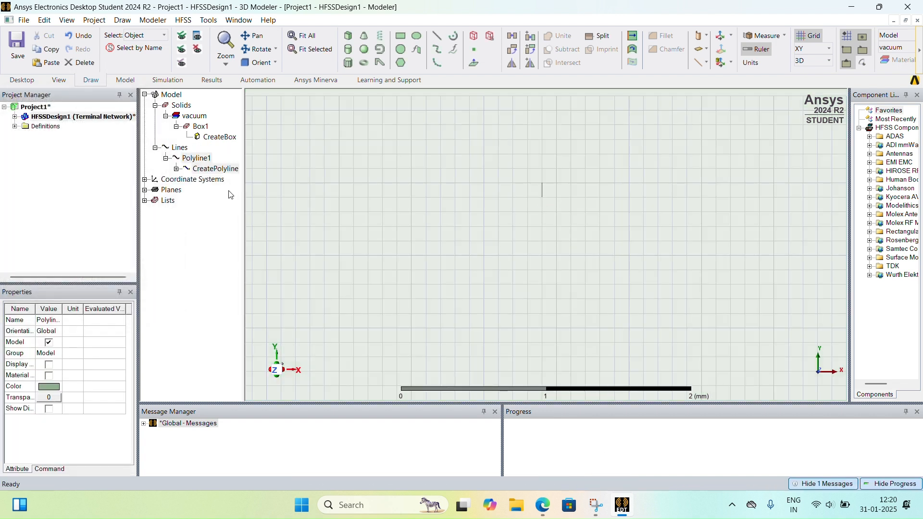
Set Point2 of the line's segment to 26.9, 24.5mm-12.25mm, 1.6 mm.
left_click(177, 169)
double_click(206, 179)
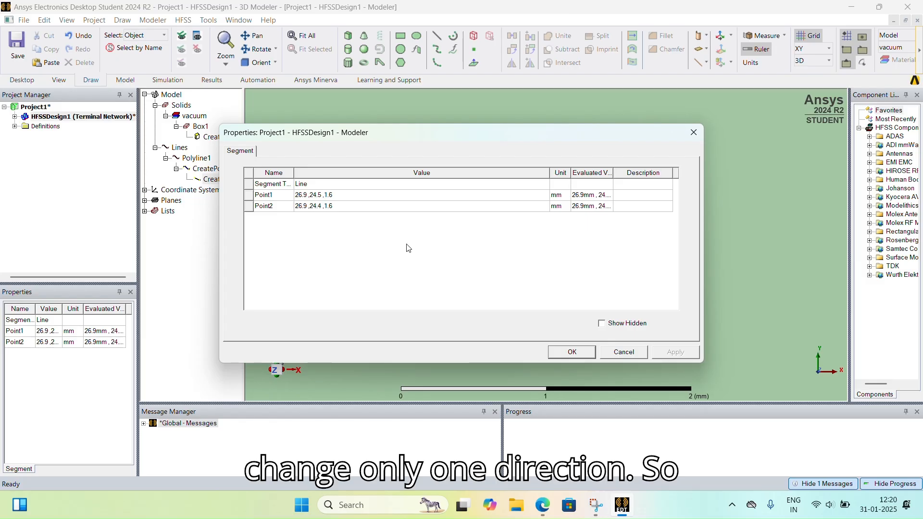
left_click(322, 208)
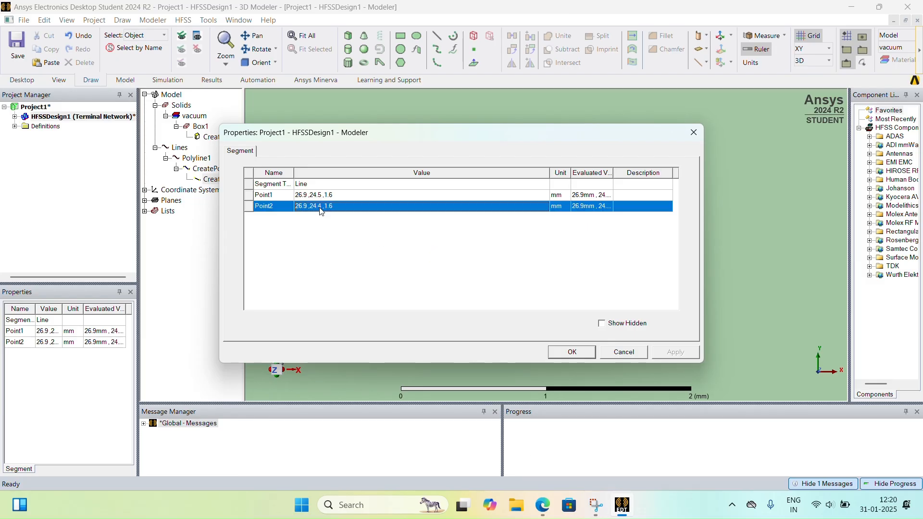
left_click(320, 207)
key("BackSpace")
key("BackSpace")
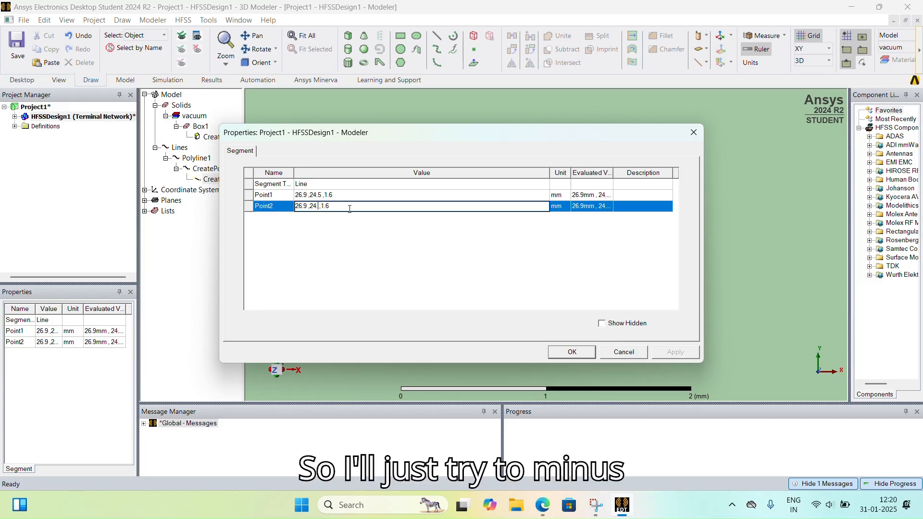
type(".5-")
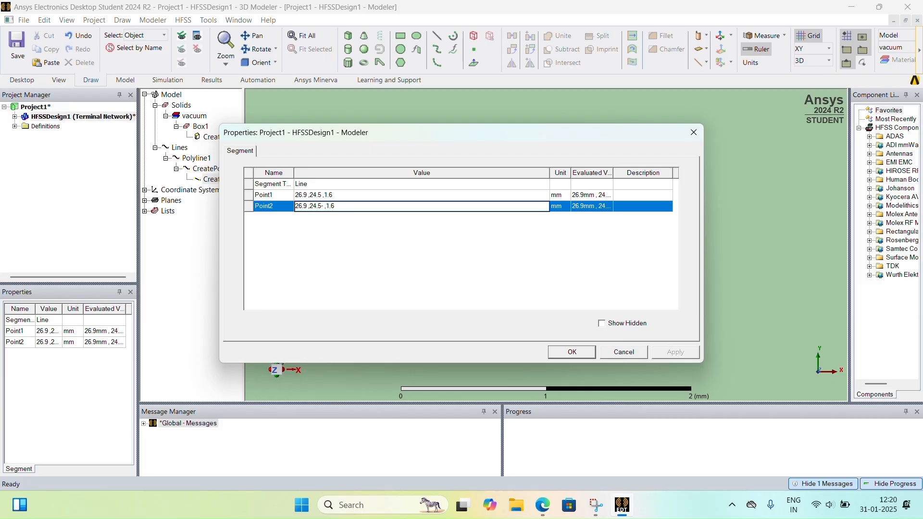
type("mm")
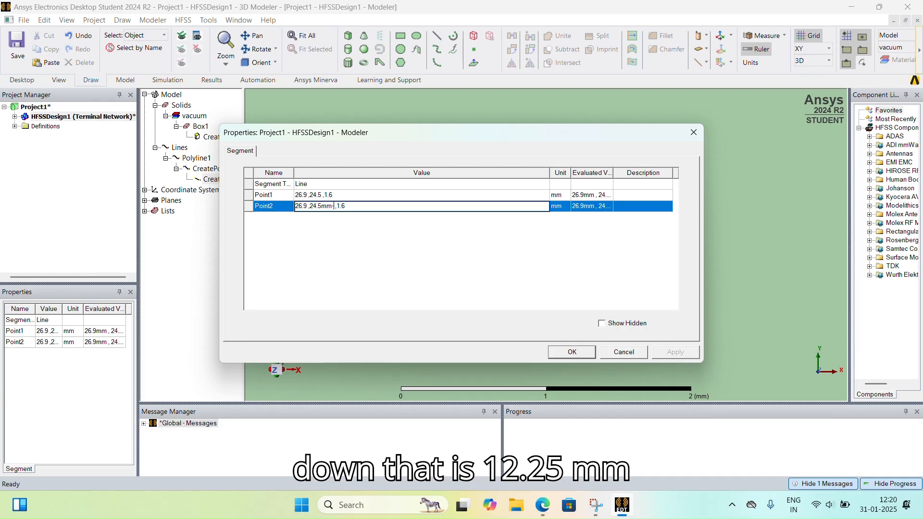
type("1")
type("2.2")
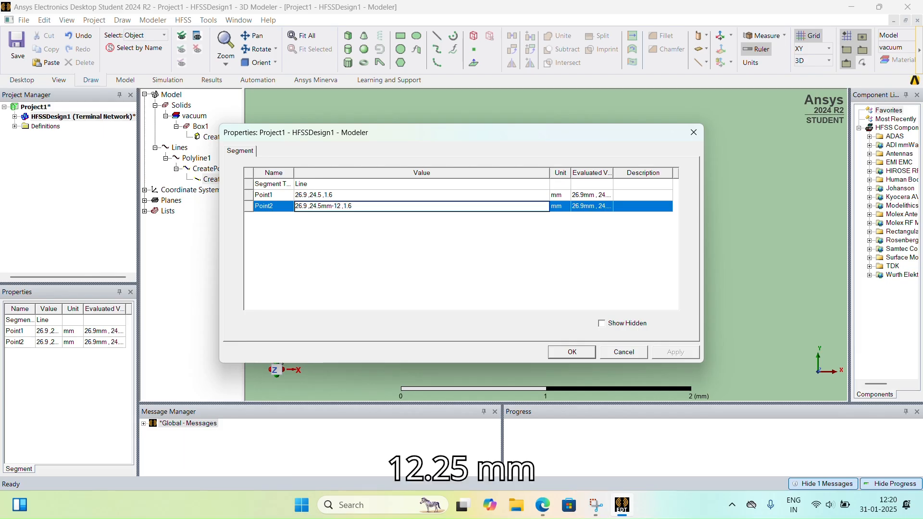
type("5mm")
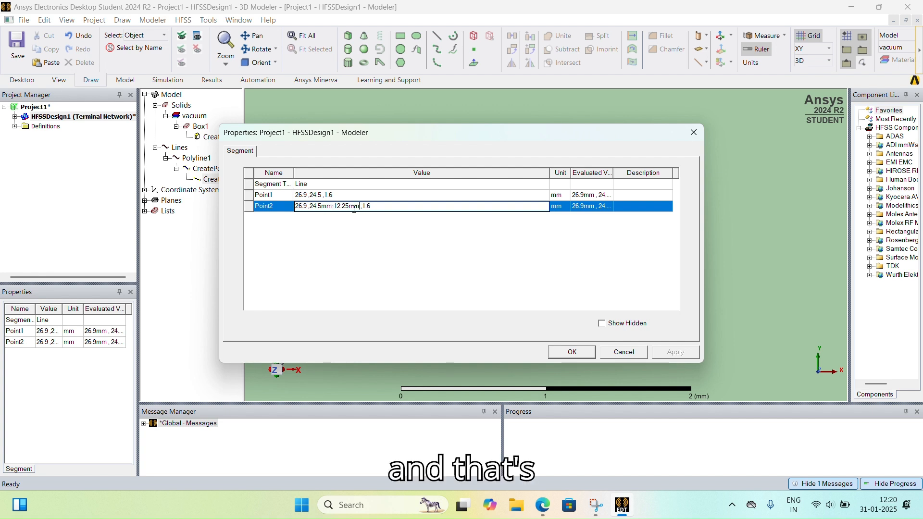
left_click(418, 260)
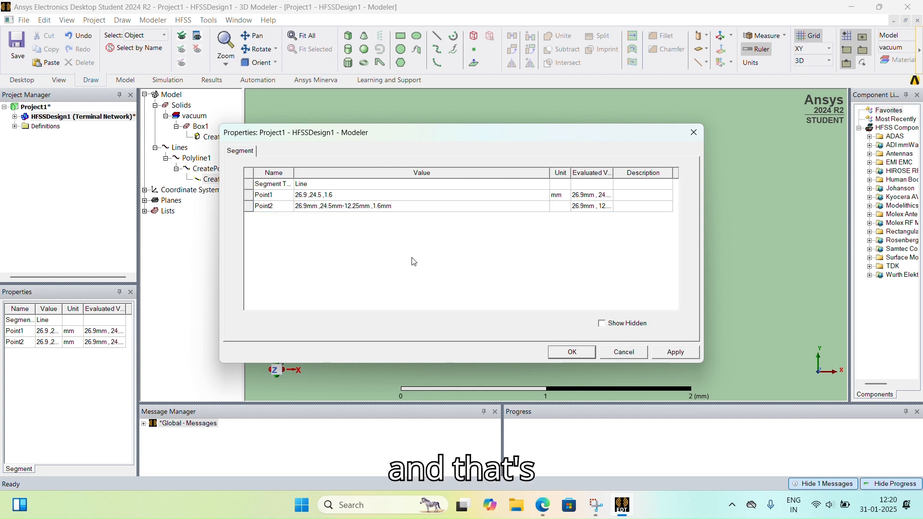
left_click(675, 353)
left_click(572, 352)
Draw a second line from the first line's lower end, about 0.1 mm long in the negative X direction.
scroll(612, 281, "down", 6)
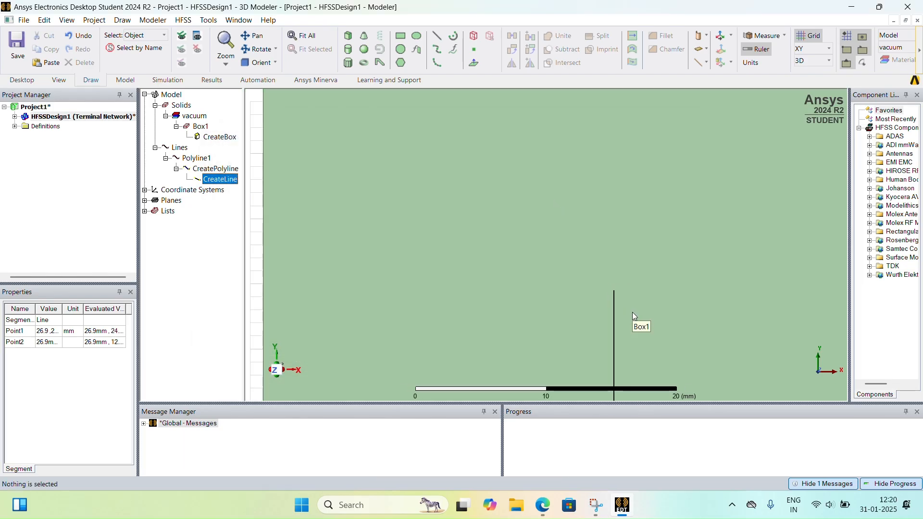
key("ctrl+d")
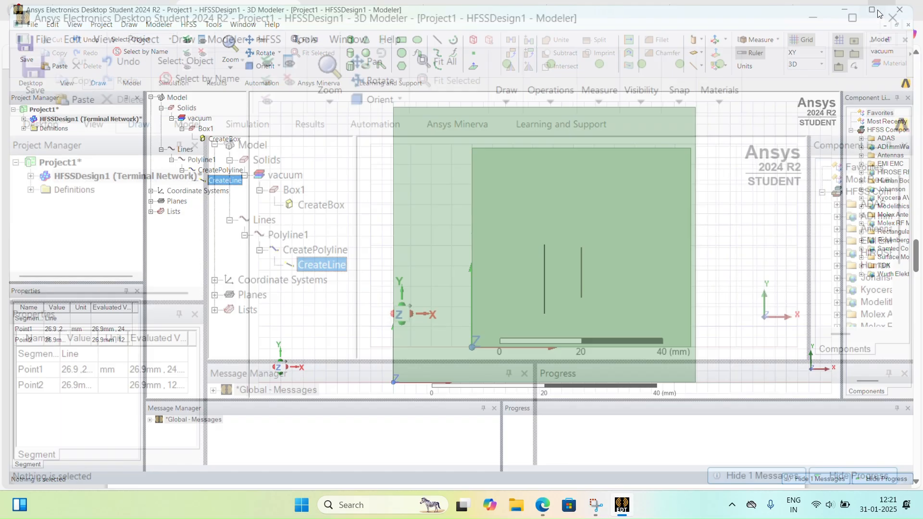
left_click(494, 136)
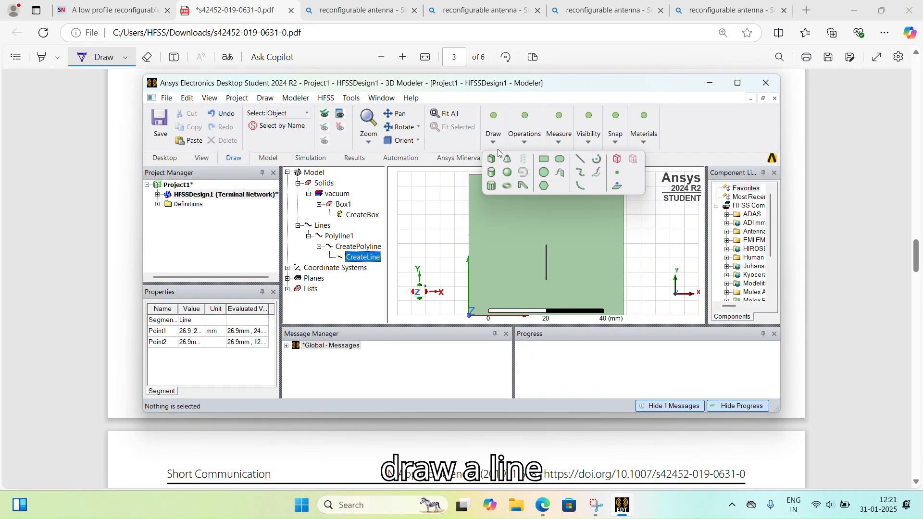
left_click(580, 161)
left_click(740, 84)
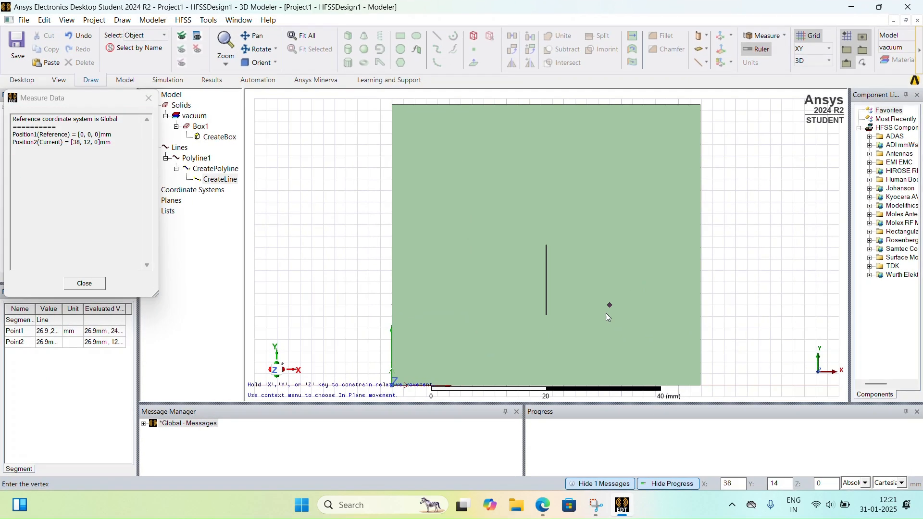
left_click(551, 318)
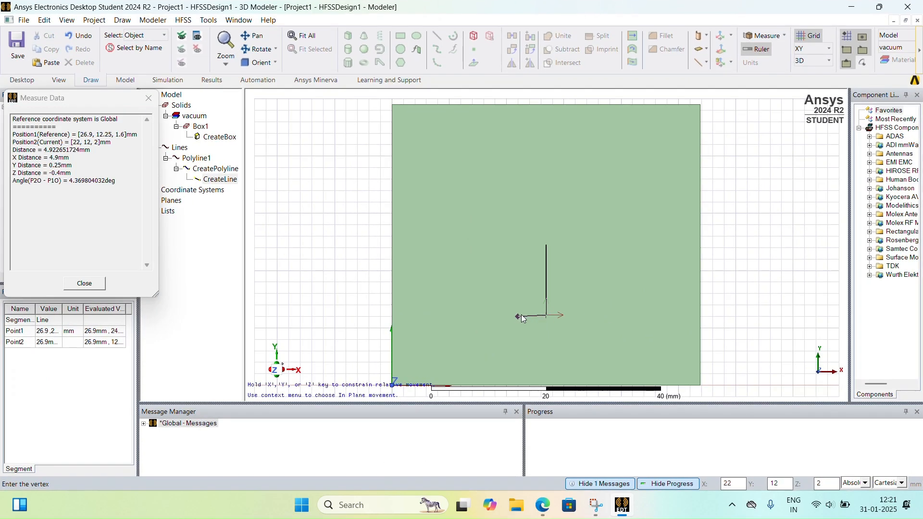
scroll(521, 315, "up", 5)
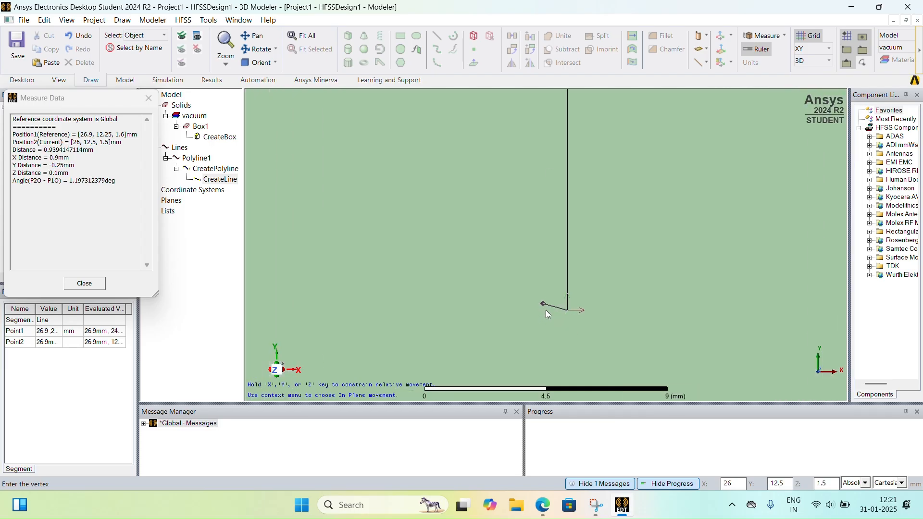
scroll(548, 314, "up", 5)
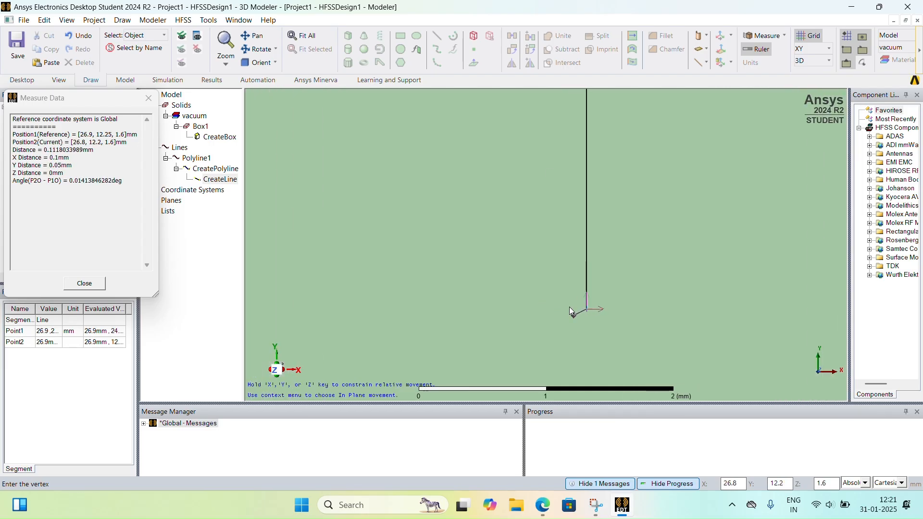
scroll(569, 308, "up", 3)
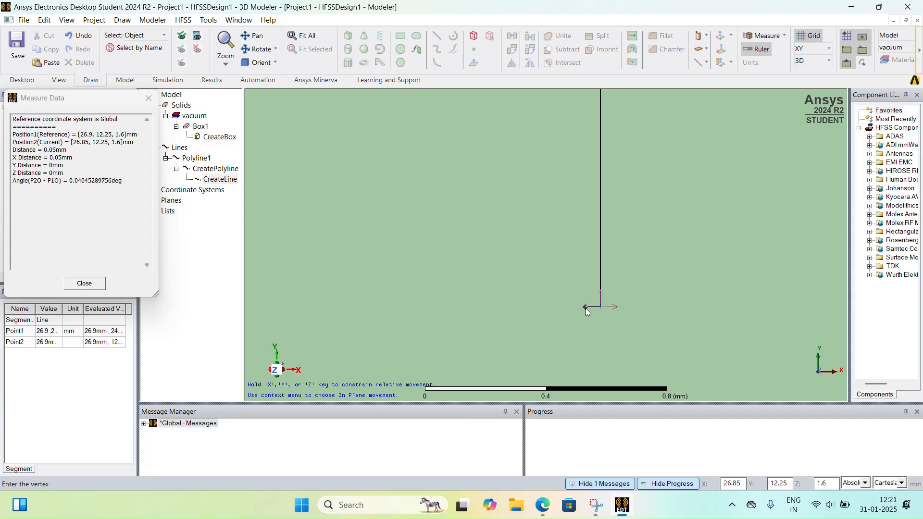
double_click(578, 308)
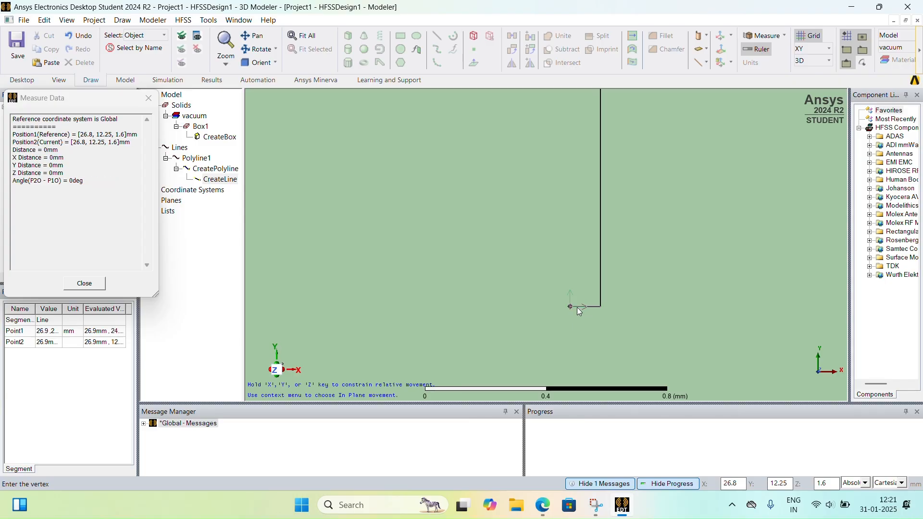
scroll(579, 318, "down", 1)
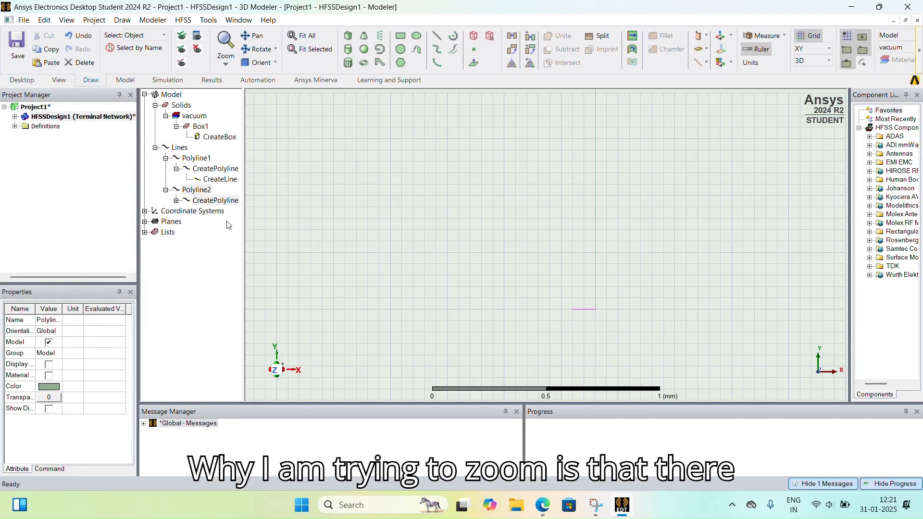
Set Point2 of the second line's segment to 26.9mm-13.45mm, 12.25mm, 1.6mm and apply it.
double_click(216, 200)
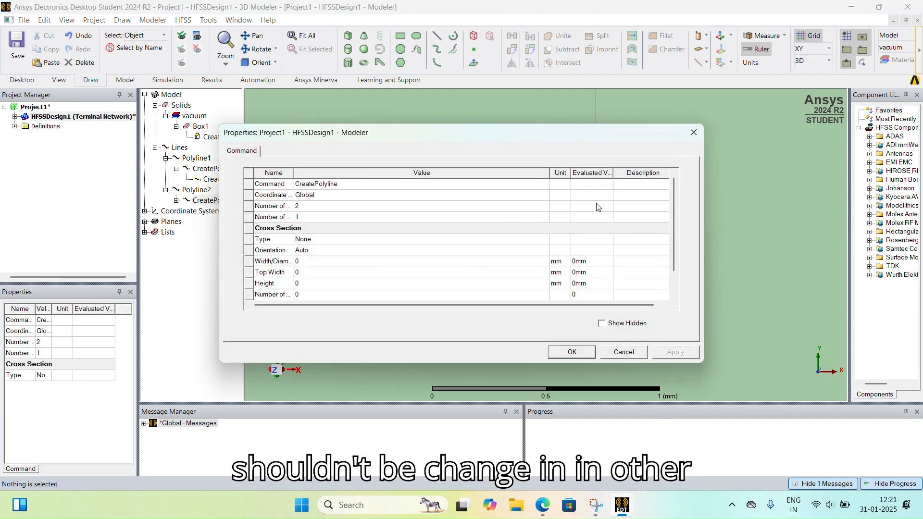
left_click(692, 136)
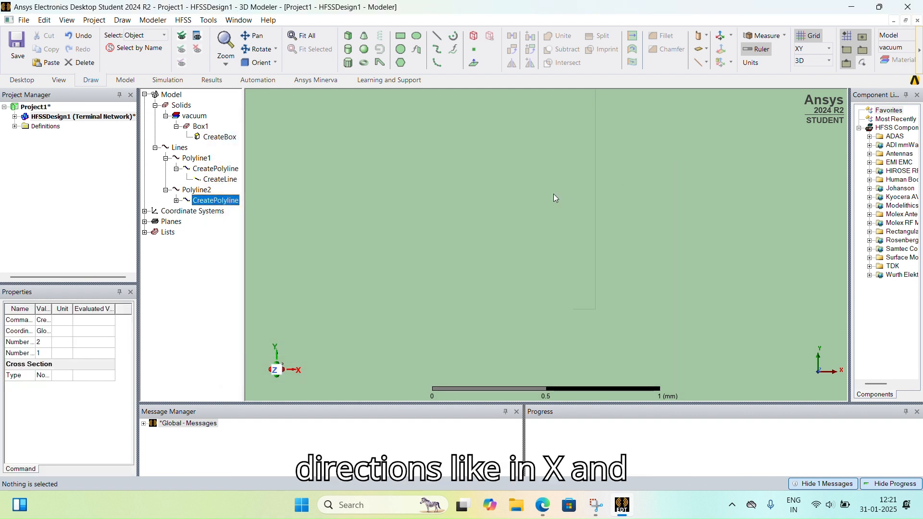
left_click(177, 201)
double_click(211, 211)
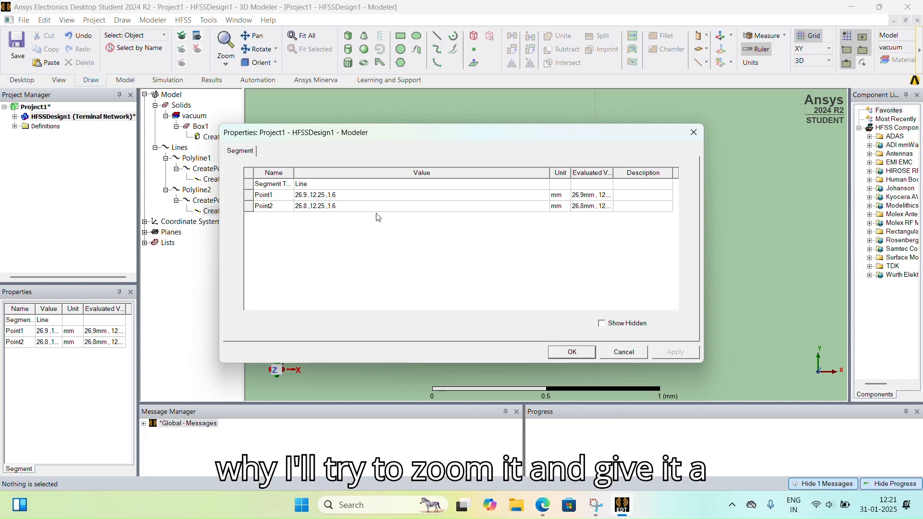
left_click(310, 208)
key("BackSpace")
type("9")
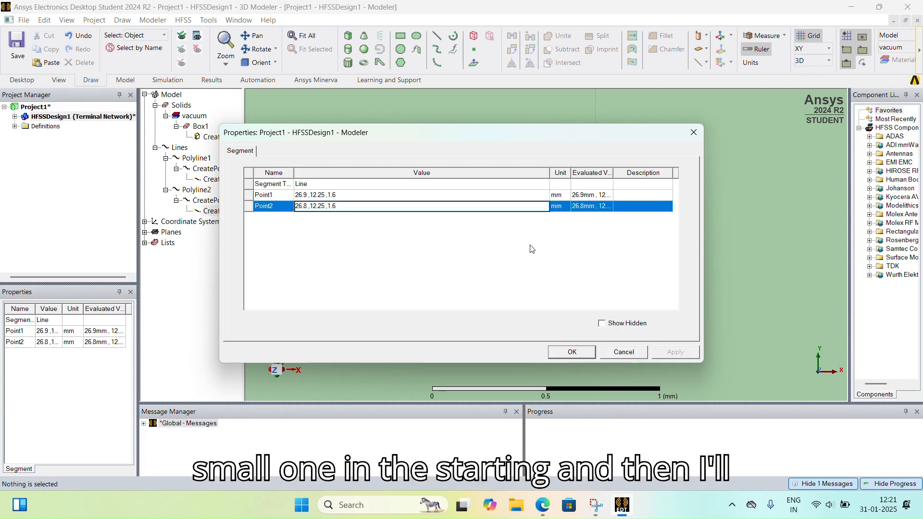
type("mm")
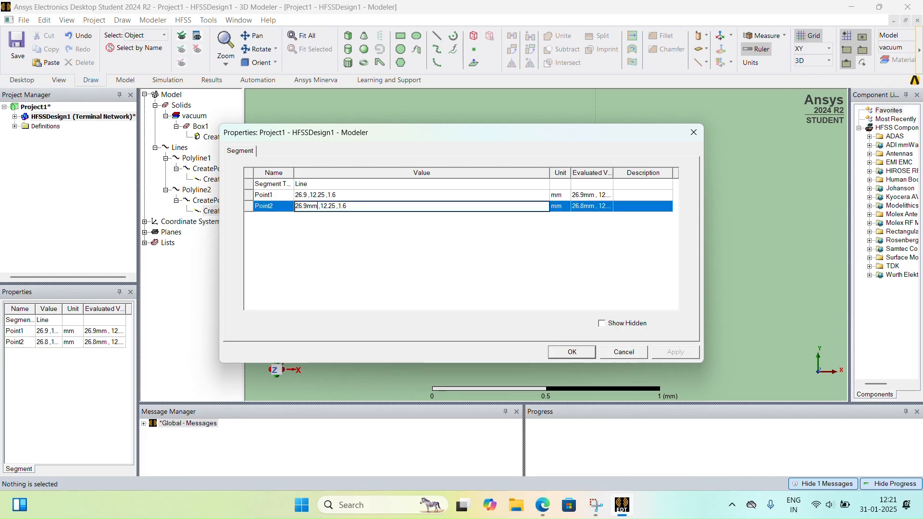
type("-")
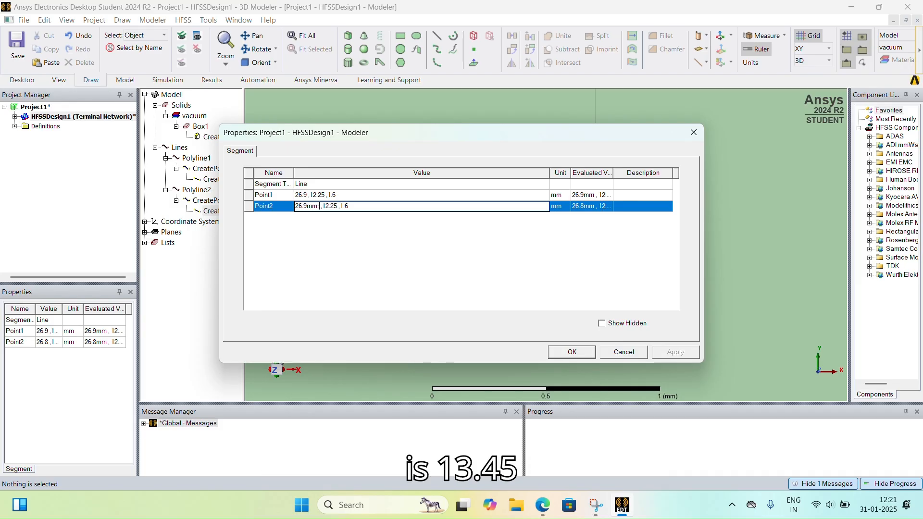
type("13")
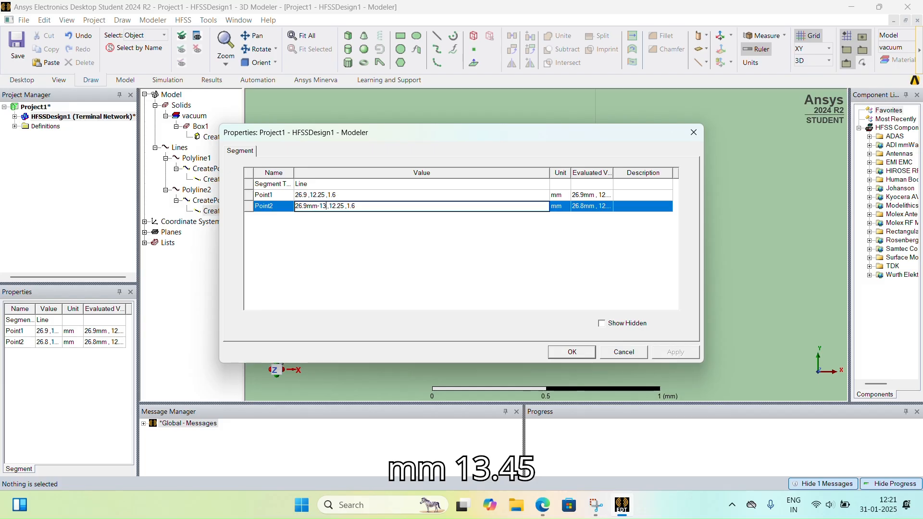
type(".45mm")
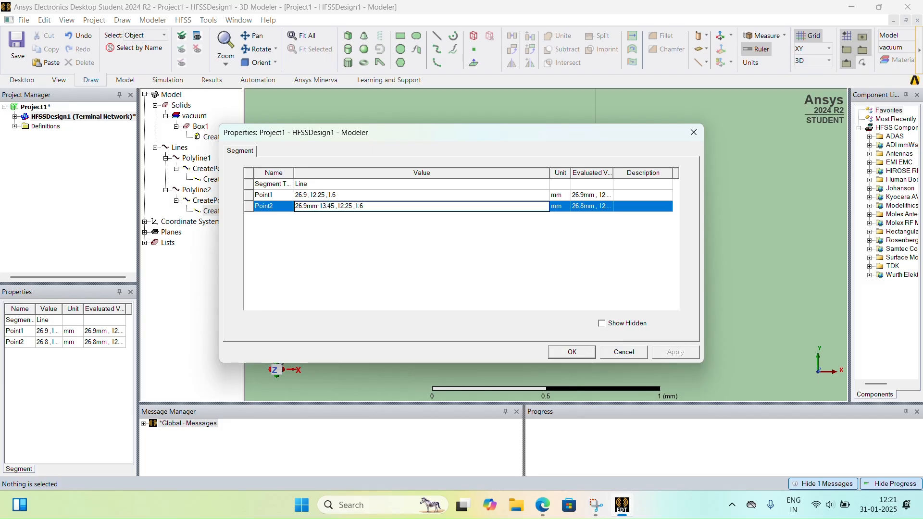
left_click(379, 268)
left_click(676, 352)
left_click(571, 352)
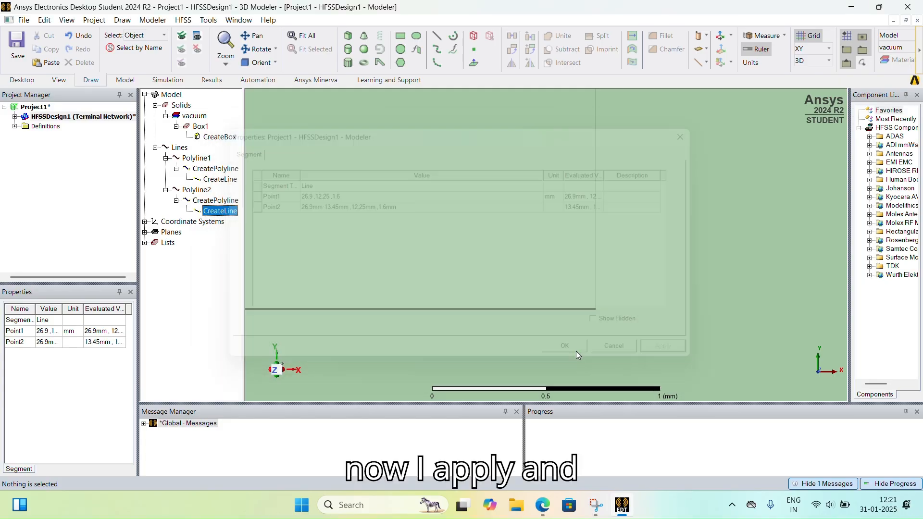
Draw a rectangle about 6.55 by 5.75 mm on the box's top face, starting at the second line's free end and extending in positive X and Y.
scroll(608, 289, "down", 5)
scroll(659, 302, "down", 8)
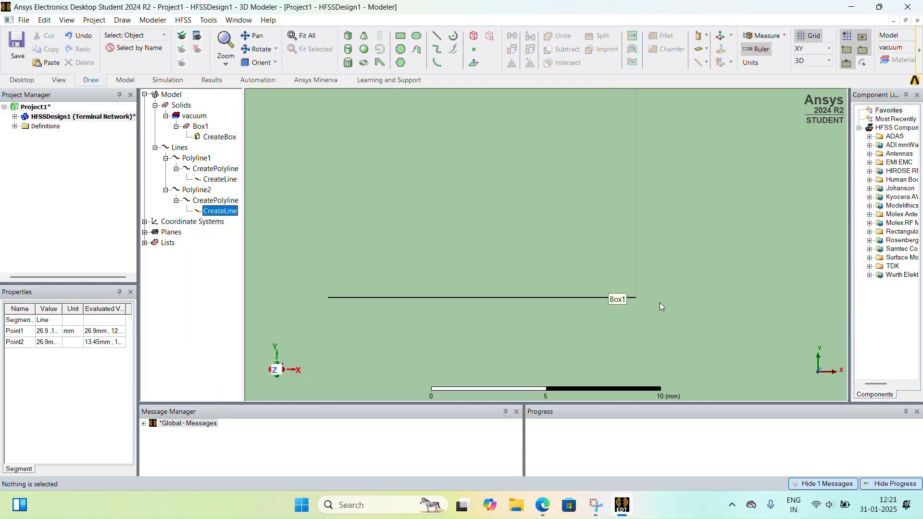
left_click(425, 287)
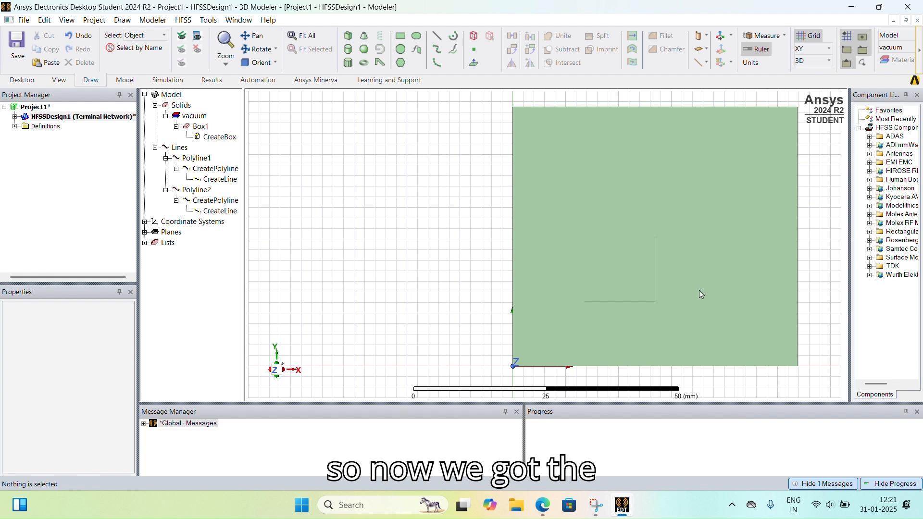
left_click(635, 303)
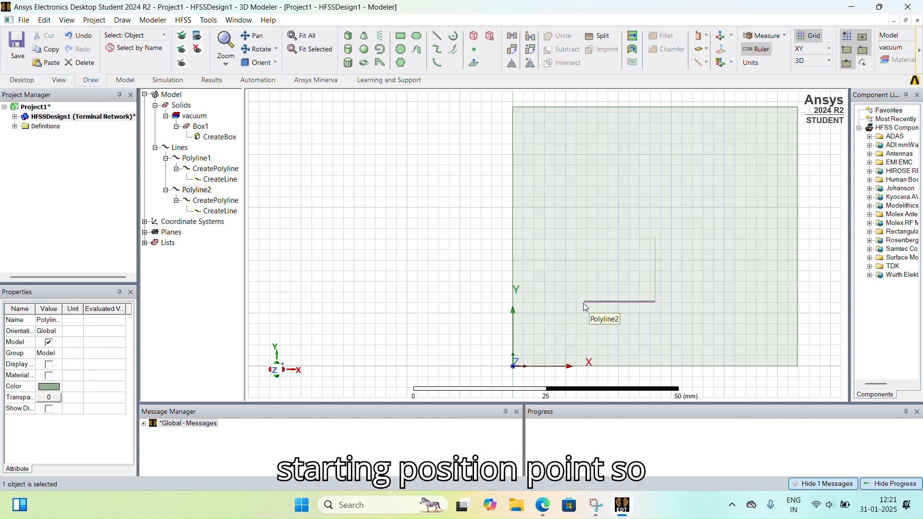
left_click(400, 36)
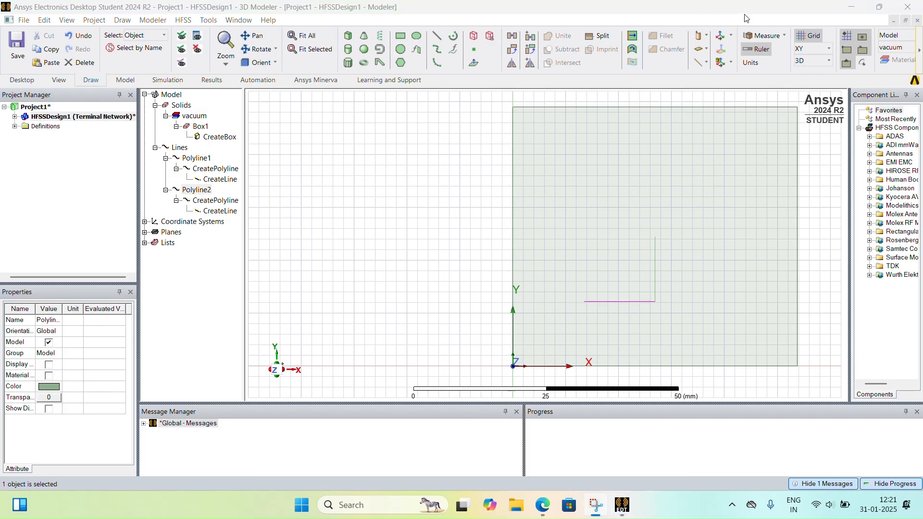
left_click(880, 7)
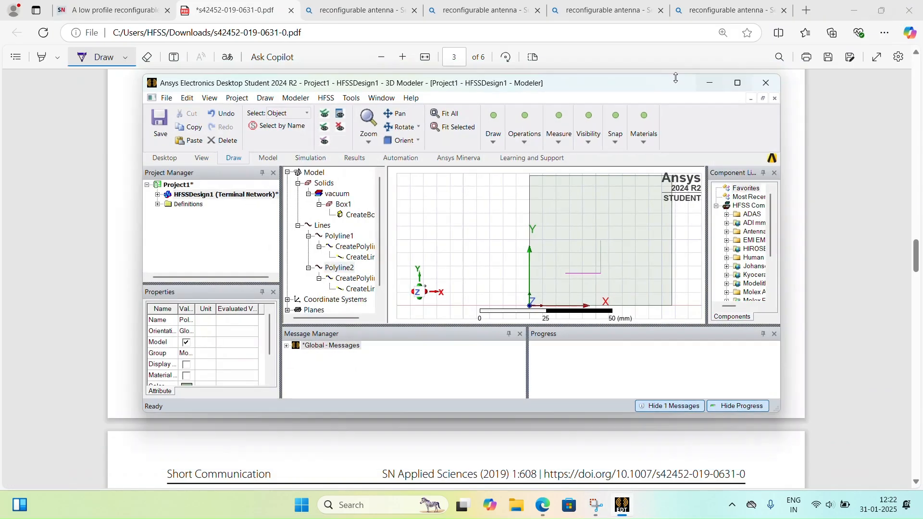
left_click(494, 142)
left_click(546, 161)
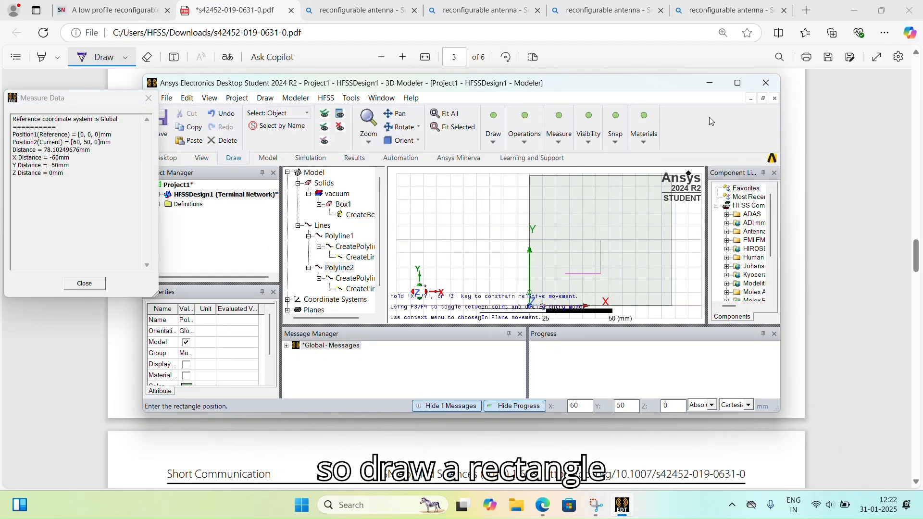
left_click(738, 83)
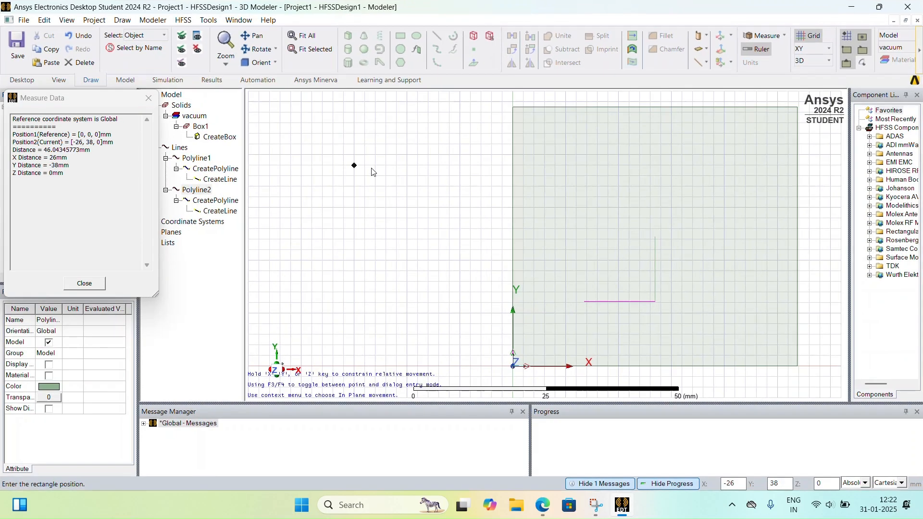
left_click(589, 308)
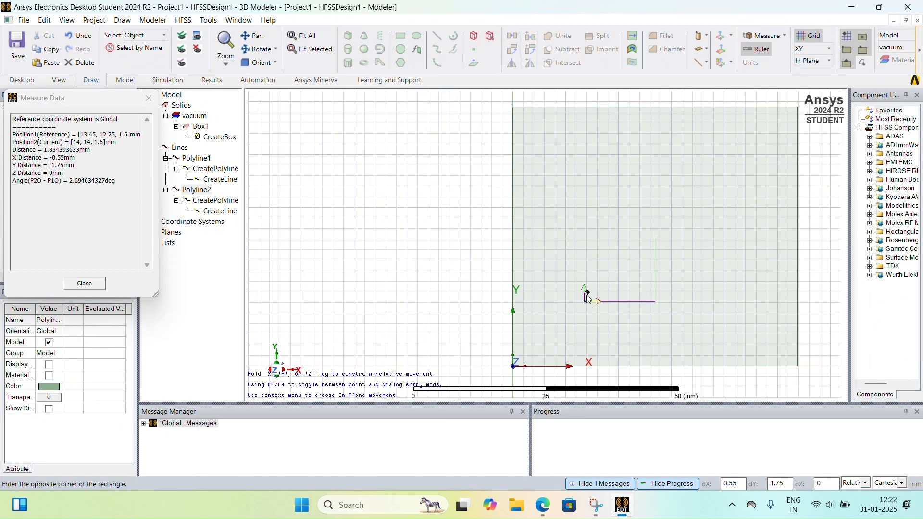
left_click(619, 275)
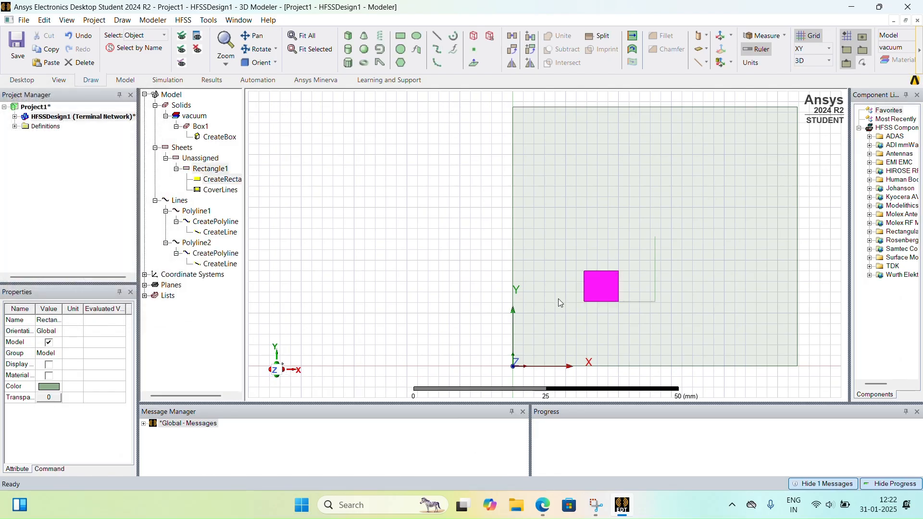
Rename the new rectangle as p1.
double_click(226, 181)
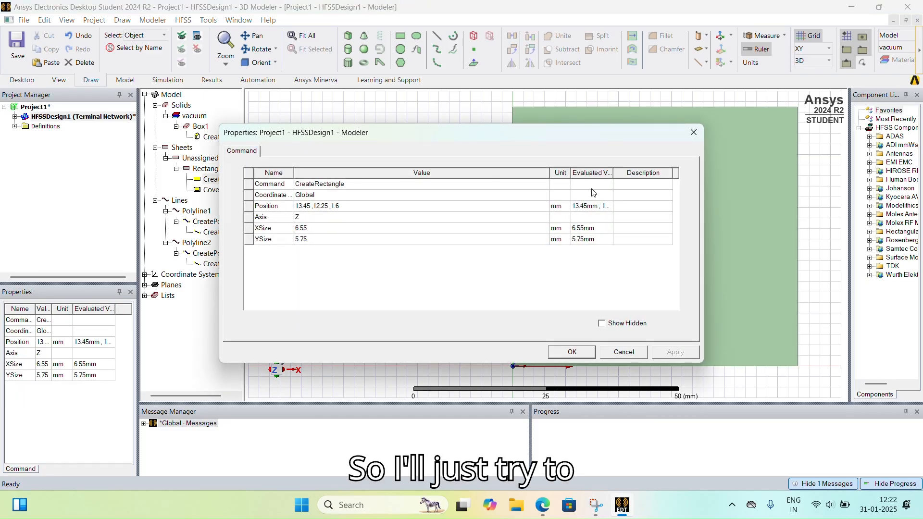
left_click(686, 136)
double_click(211, 169)
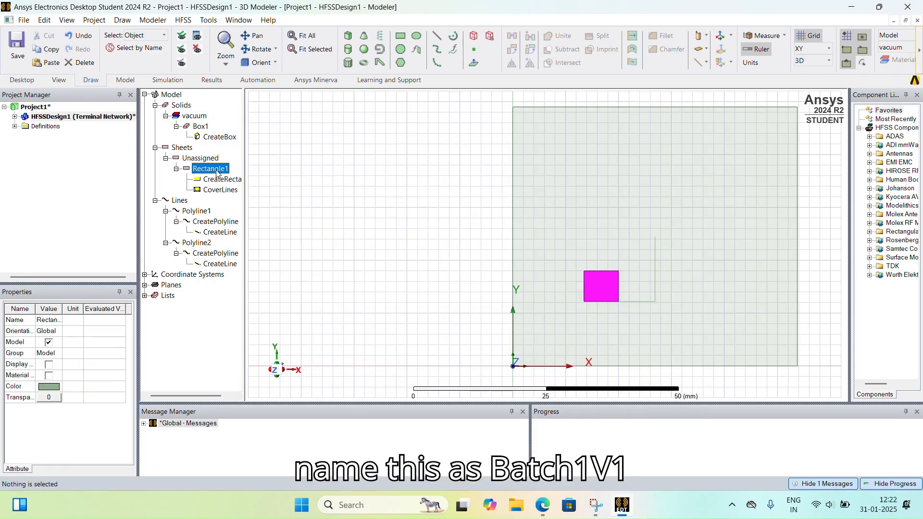
left_click(362, 184)
type("p")
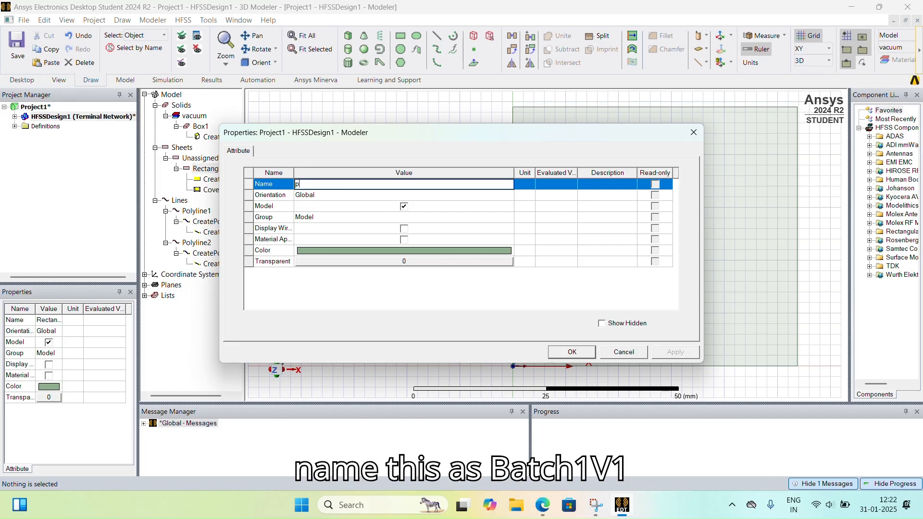
type("1")
key("Tab")
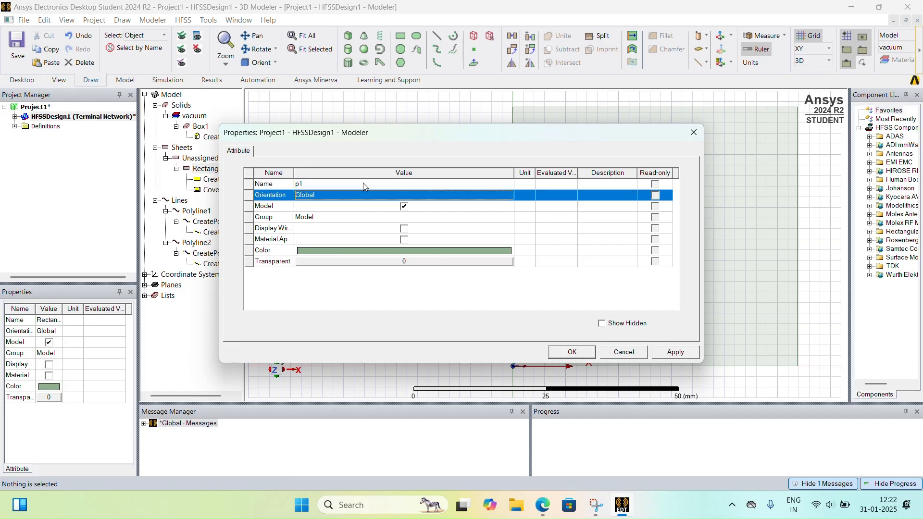
left_click(665, 357)
left_click(572, 352)
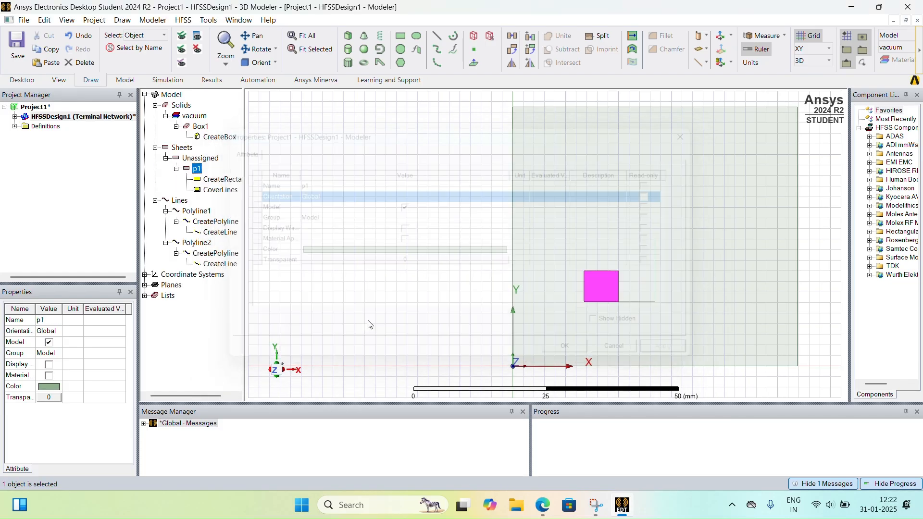
Set the XSize of rectangle p1 to a new length variable w with a value of 7.3 mm.
double_click(219, 179)
left_click(312, 228)
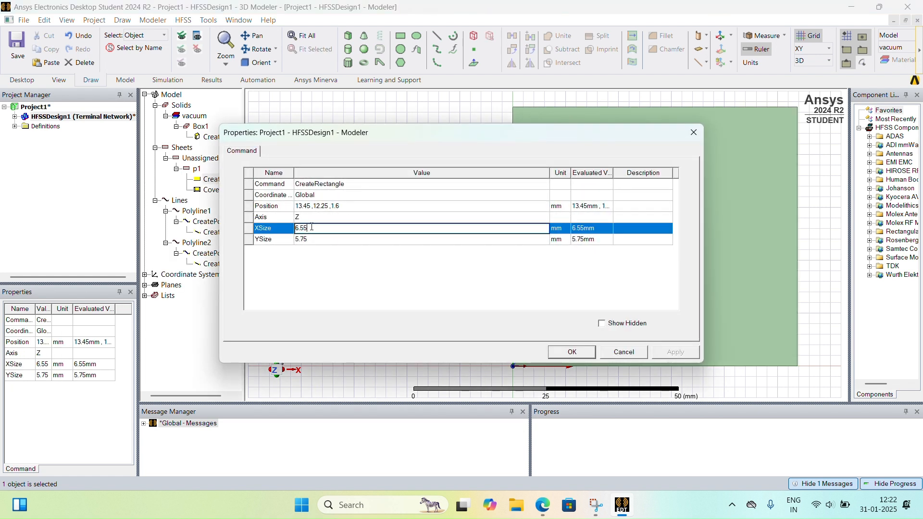
double_click(311, 228)
type("l")
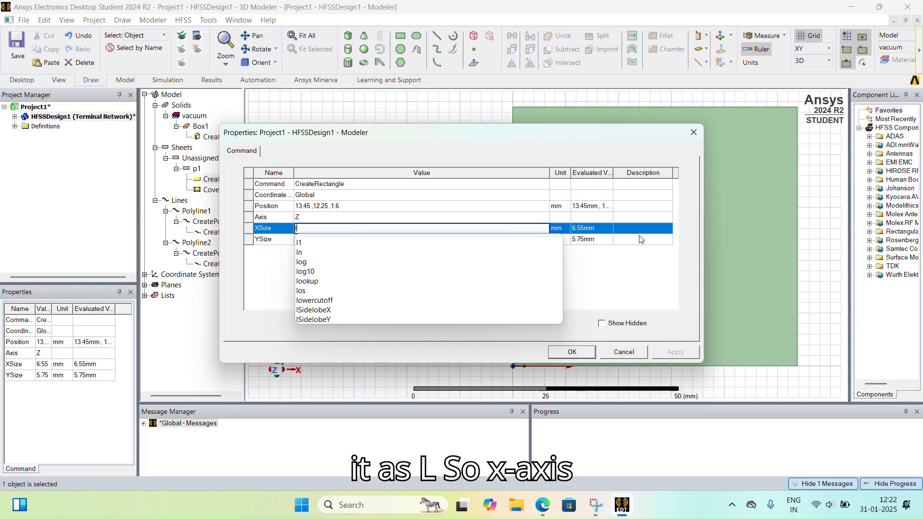
key("Return")
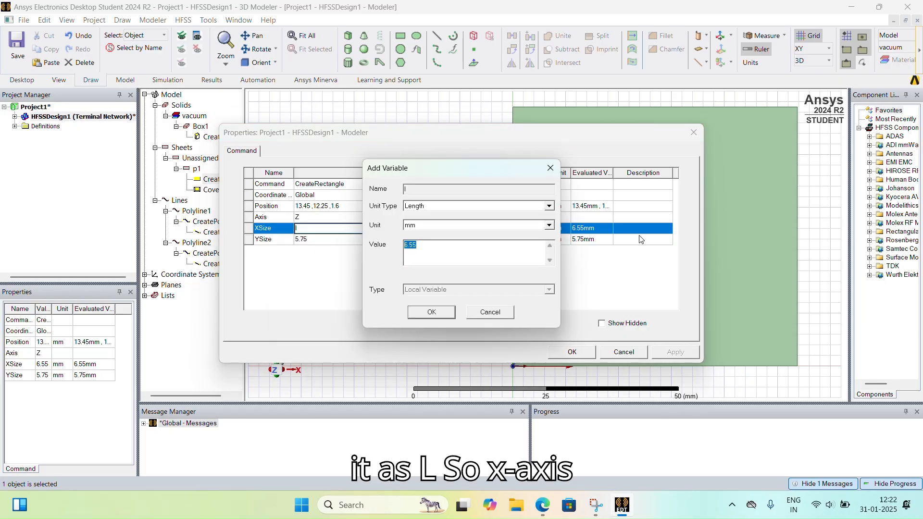
left_click(548, 168)
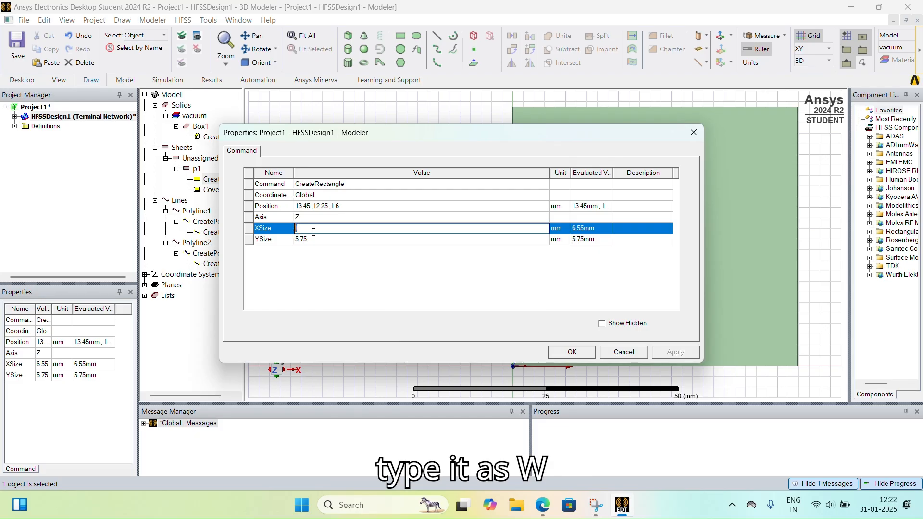
type("w")
key("Return")
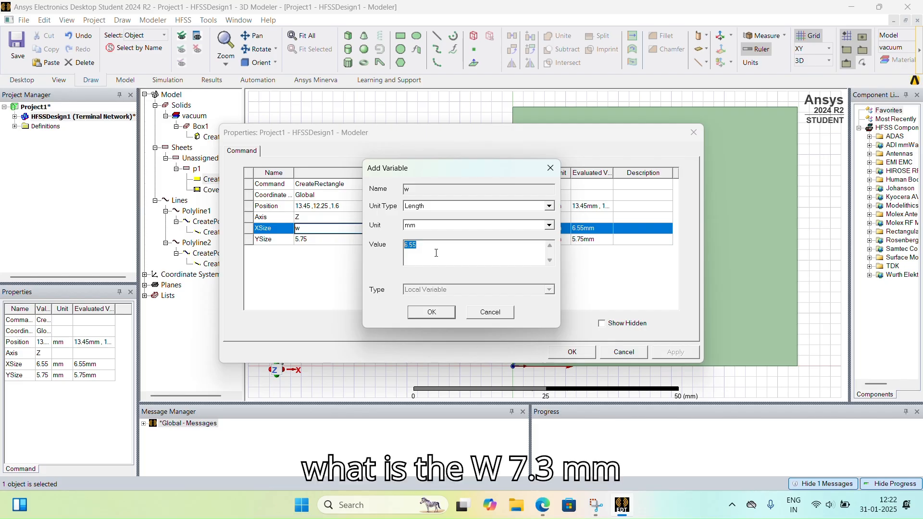
type("7.3")
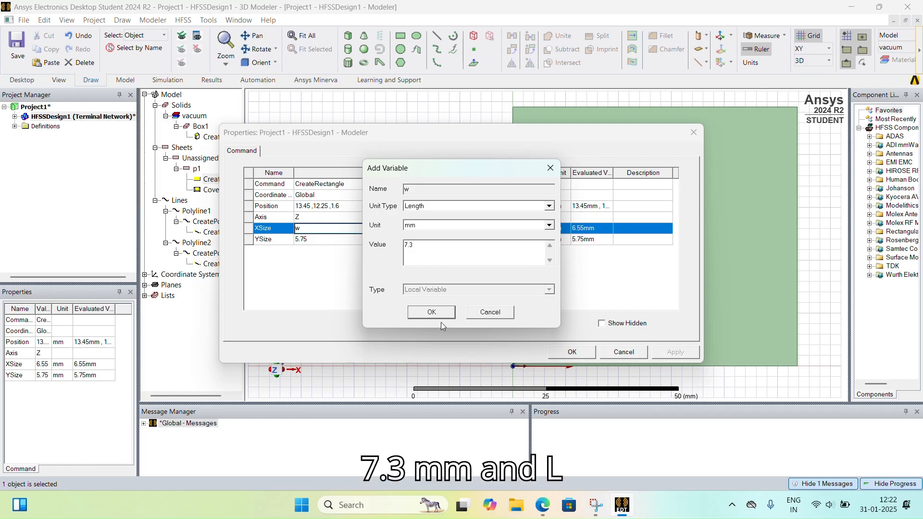
left_click(432, 313)
Set the YSize of rectangle p1 to a new length variable l of 6.5 mm and apply the dimensions.
type("l")
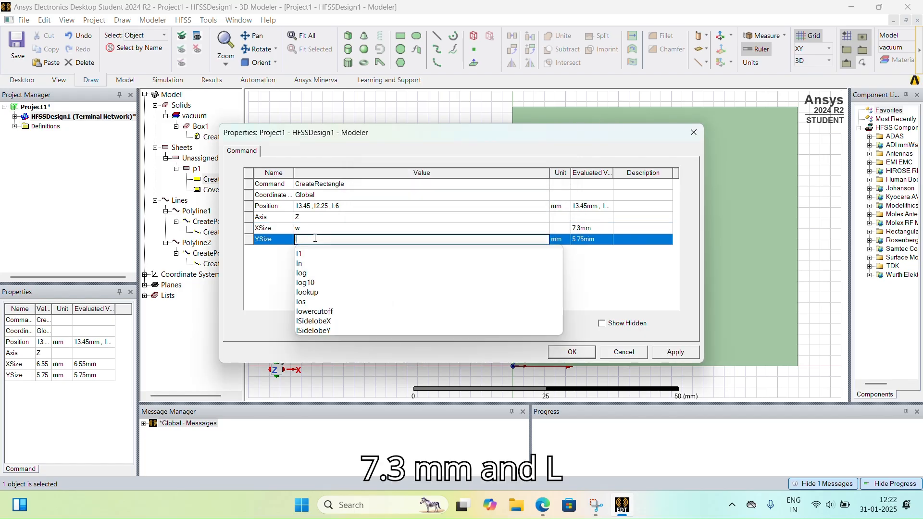
key("Return")
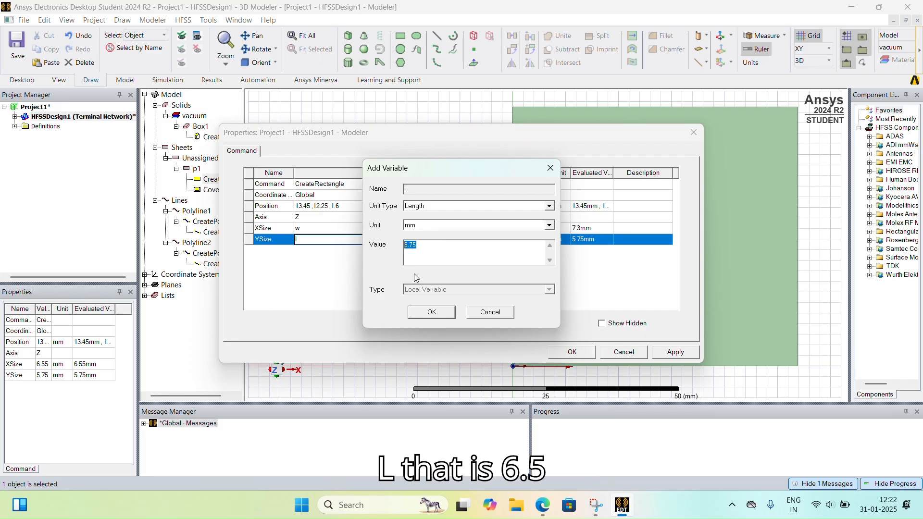
type("6.5")
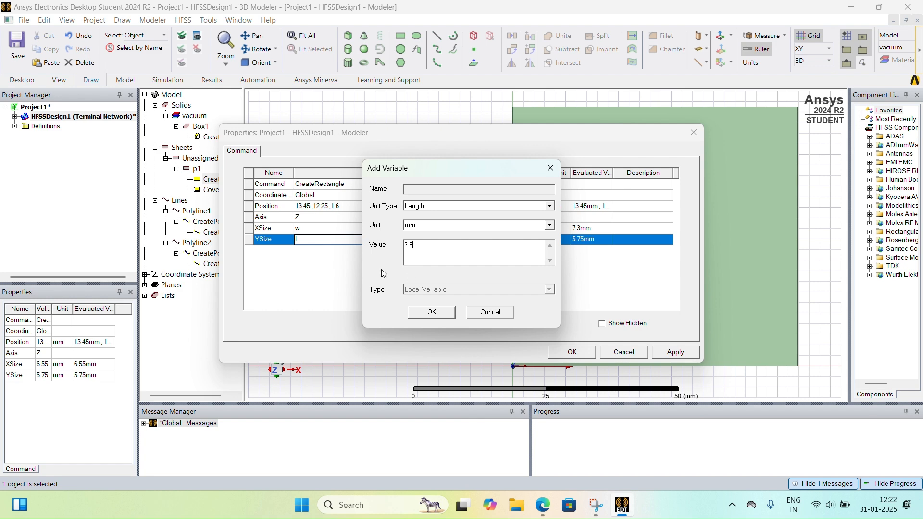
left_click(432, 312)
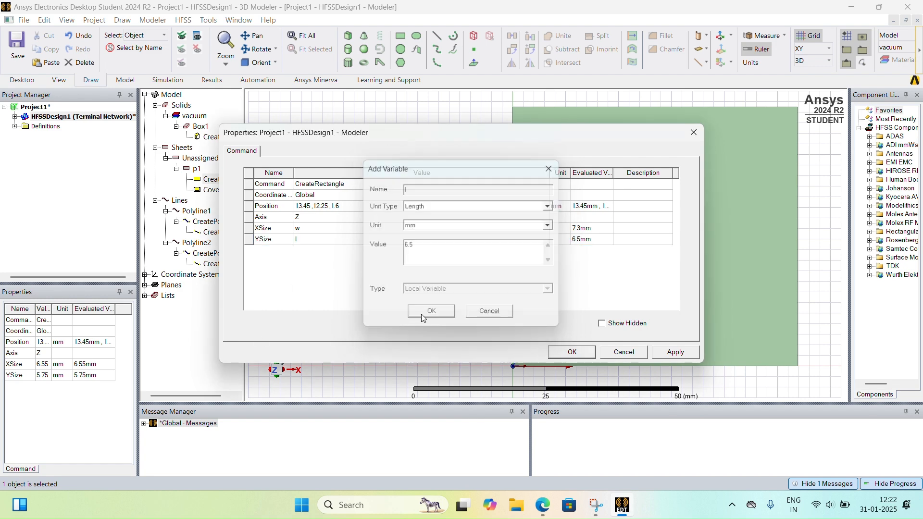
left_click(675, 353)
left_click(572, 352)
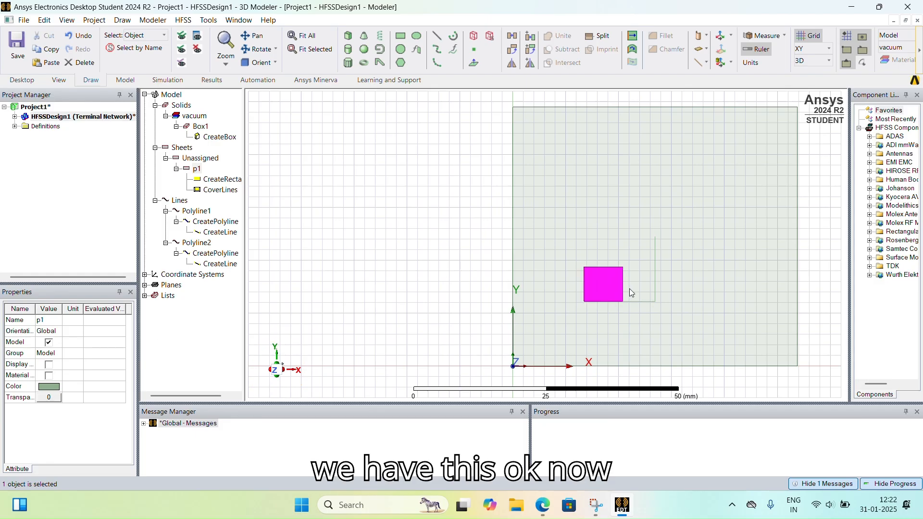
scroll(630, 289, "up", 5)
scroll(708, 290, "up", 2)
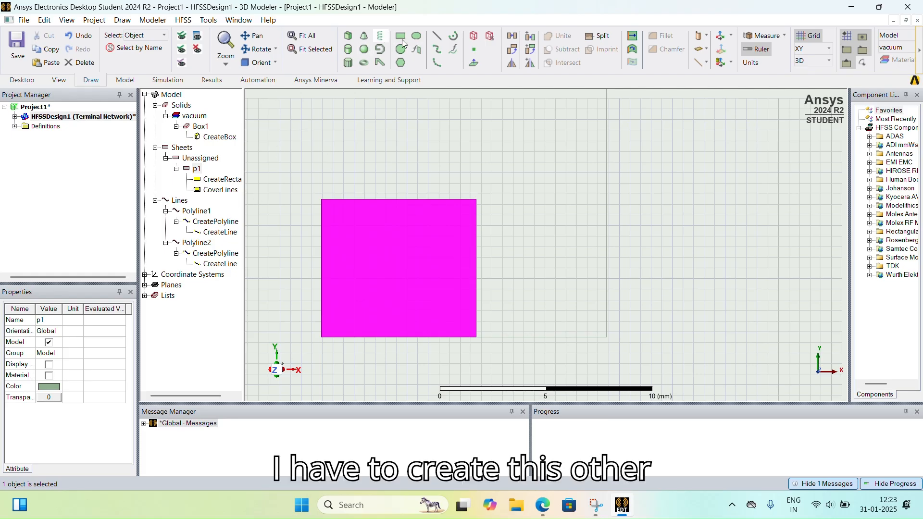
Draw a rectangle about 4.25 by 1 mm from the midpoint of p1's positive-X edge, extending in positive X and negative Y.
left_click(856, 11)
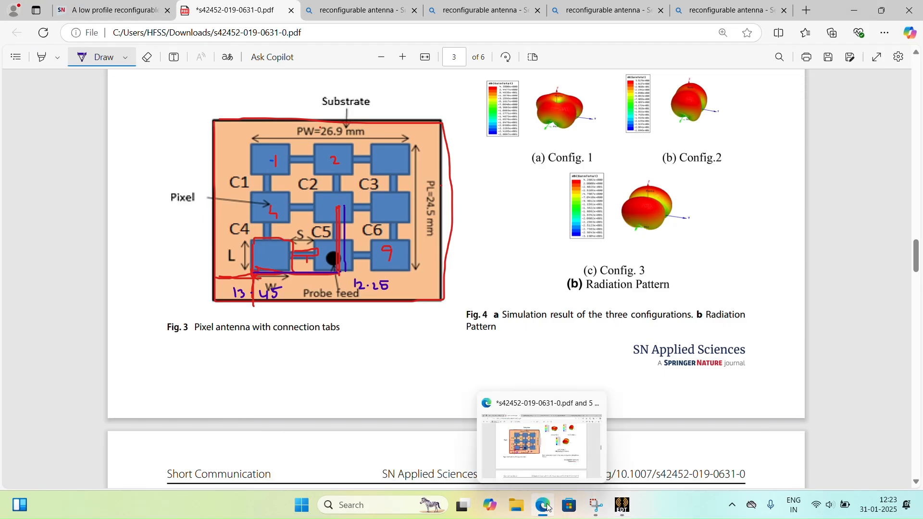
left_click(623, 505)
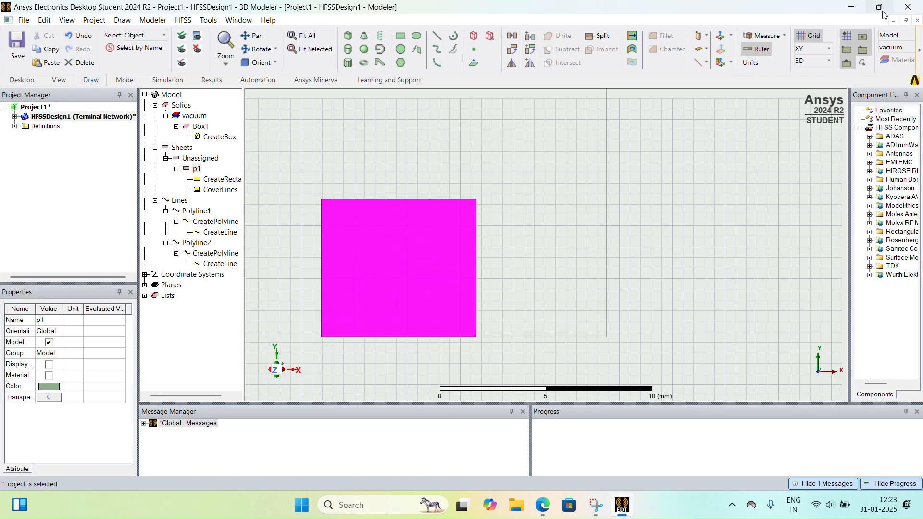
left_click(882, 12)
left_click(494, 135)
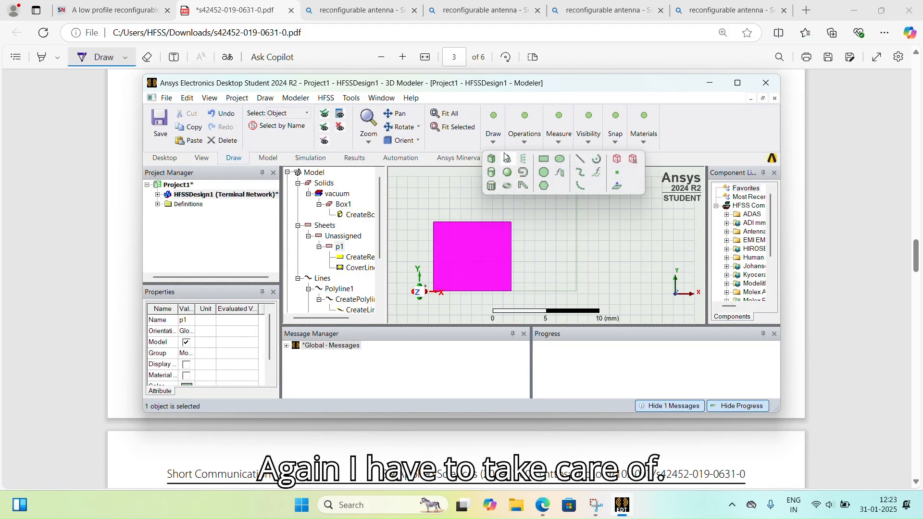
left_click(543, 160)
left_click(738, 83)
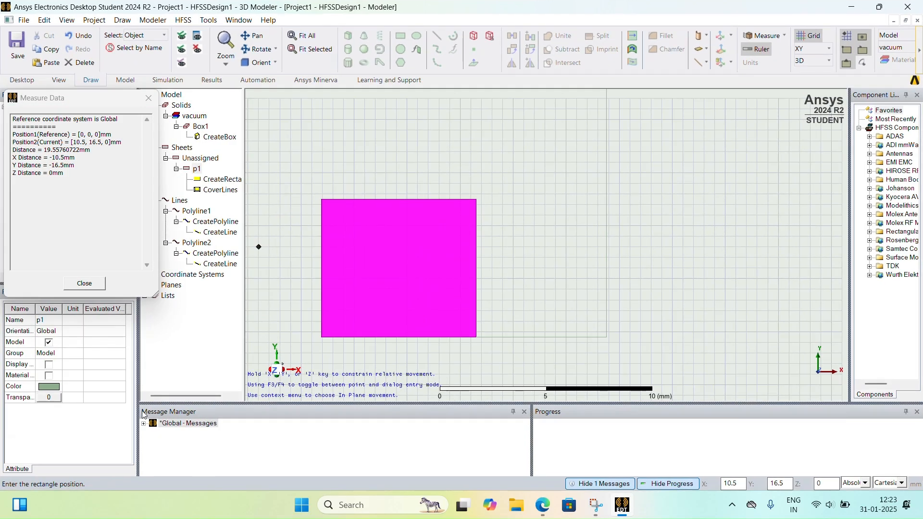
left_click(478, 272)
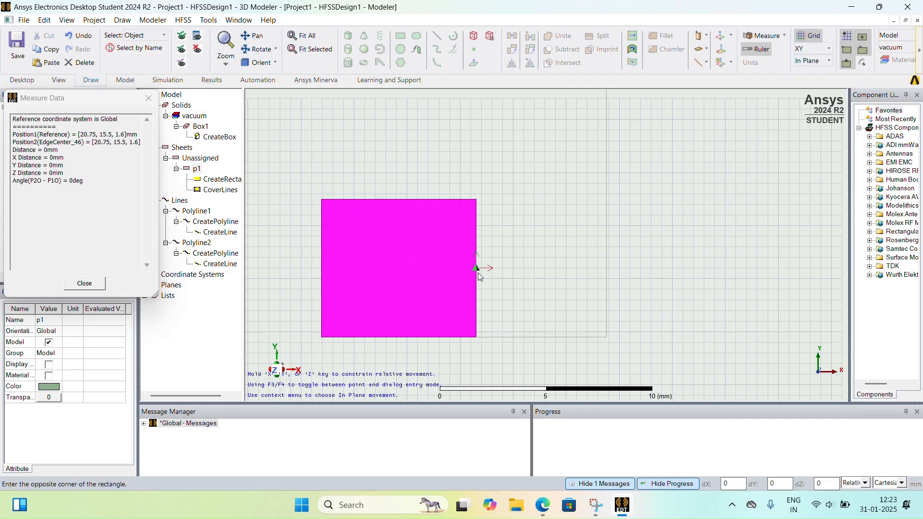
left_click(570, 290)
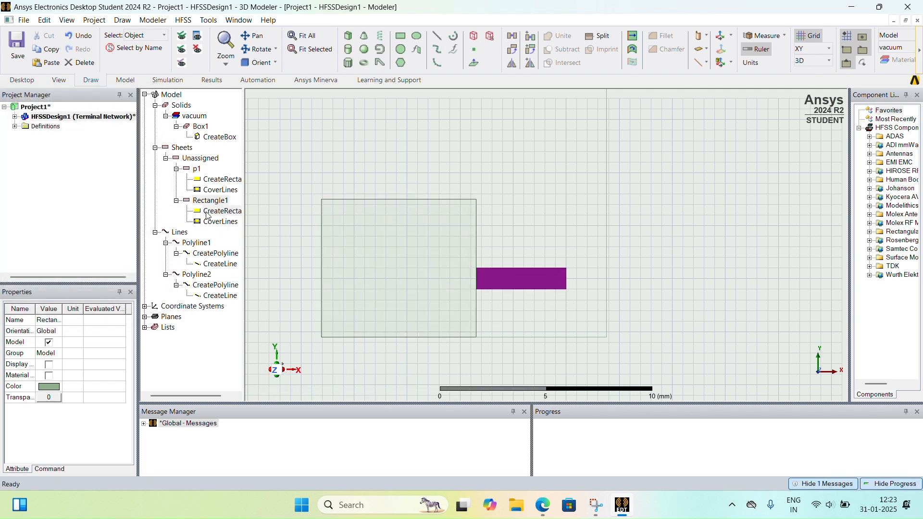
Set the XSize of the new rectangle beside p1 to a new length variable cpw with a value of 2.5 mm.
double_click(211, 212)
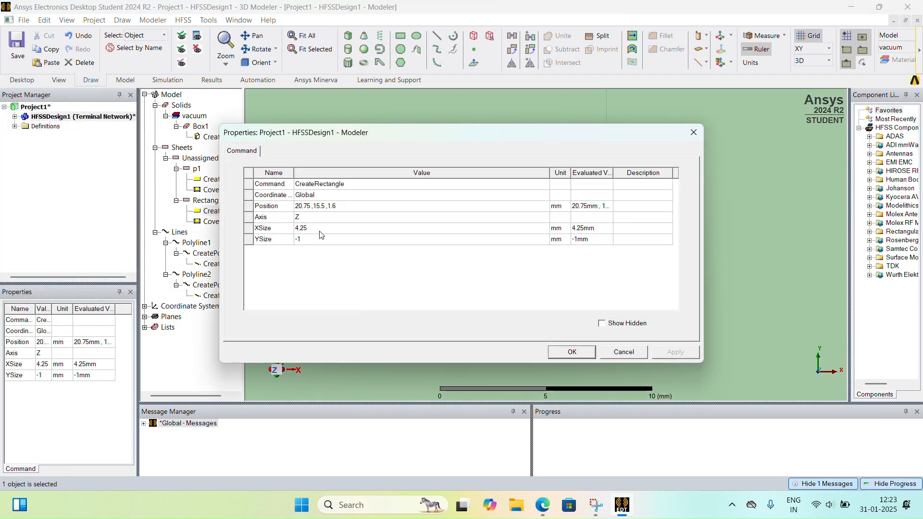
left_click(321, 232)
left_click(285, 228)
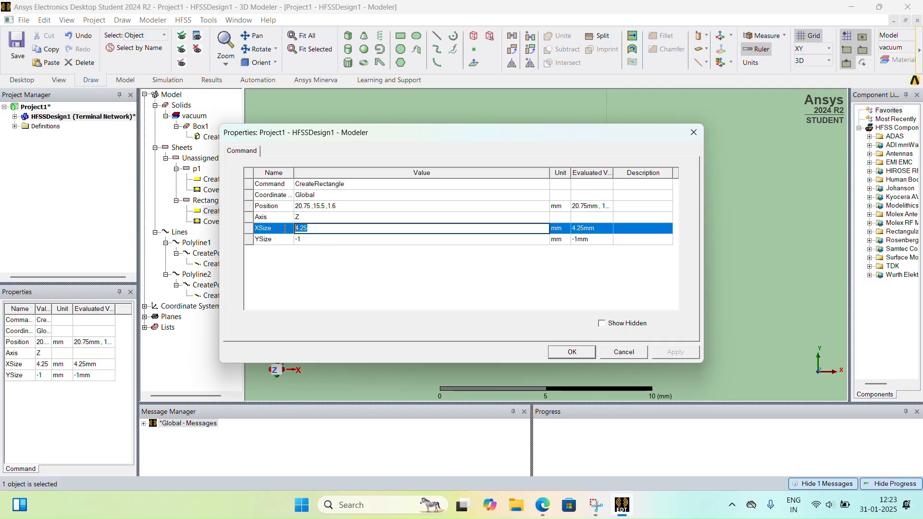
left_click(311, 240)
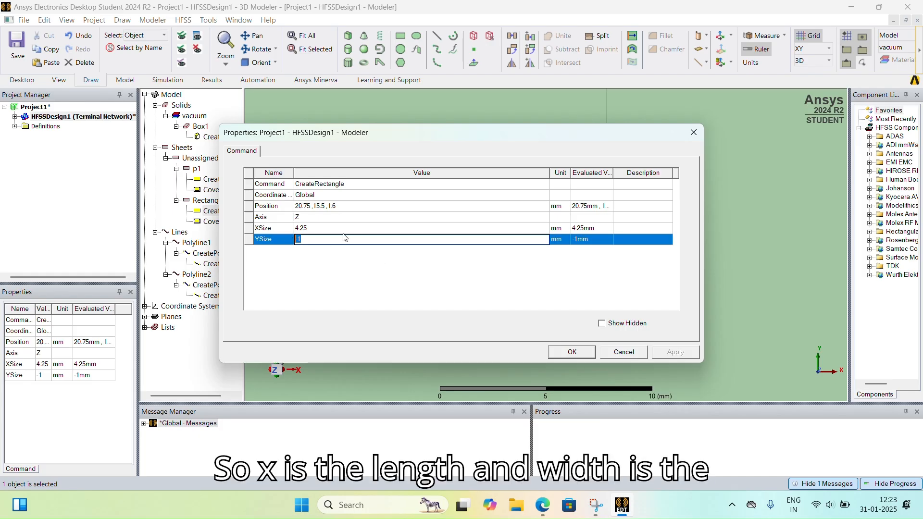
left_click(317, 228)
left_click_drag(301, 229, 295, 229)
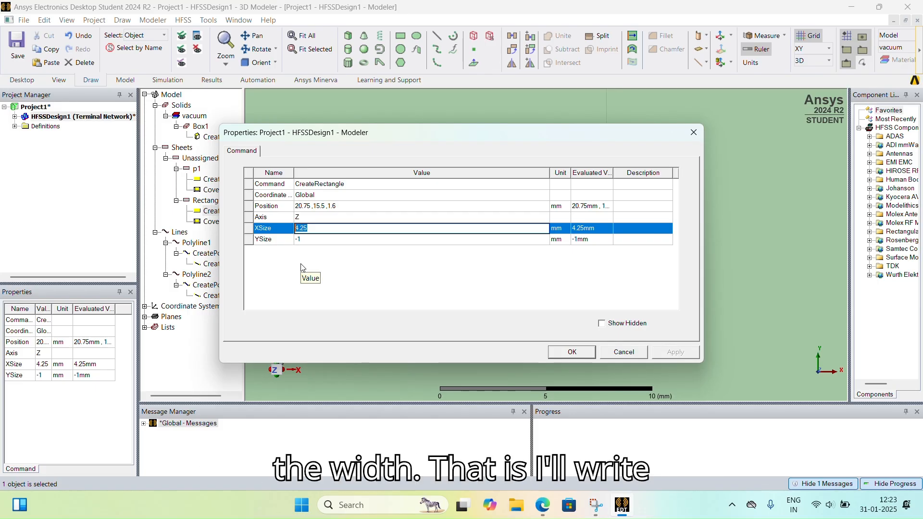
key("BackSpace")
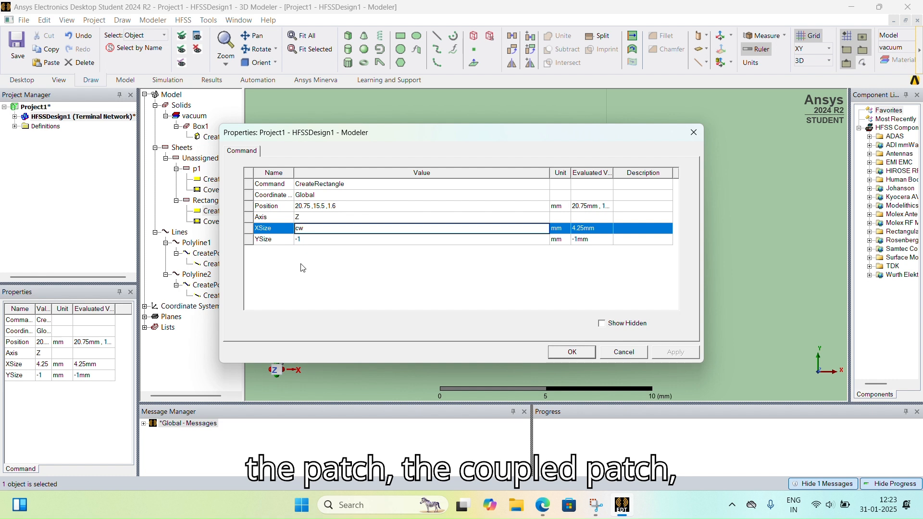
key("BackSpace")
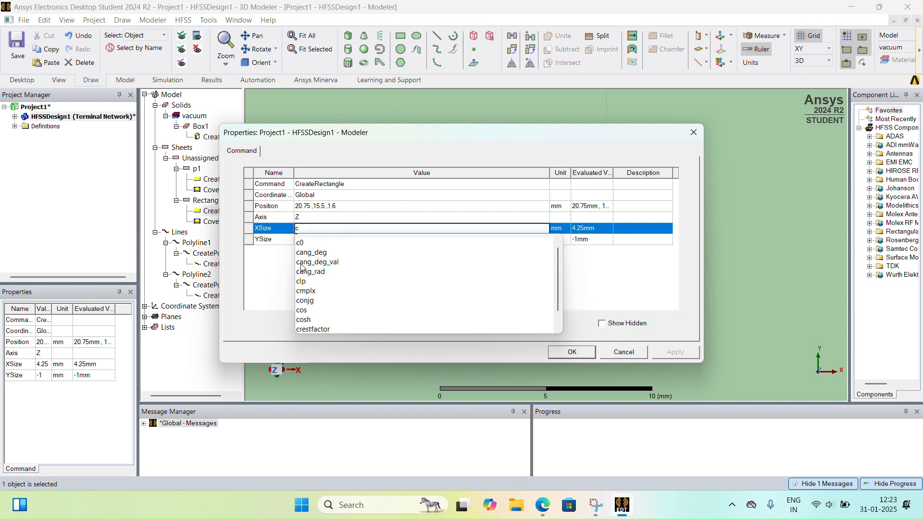
type("pw")
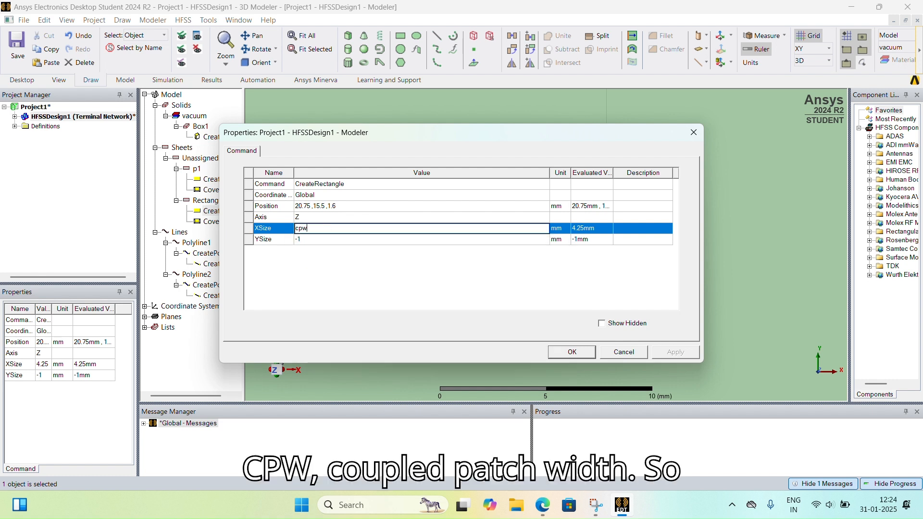
key("Return")
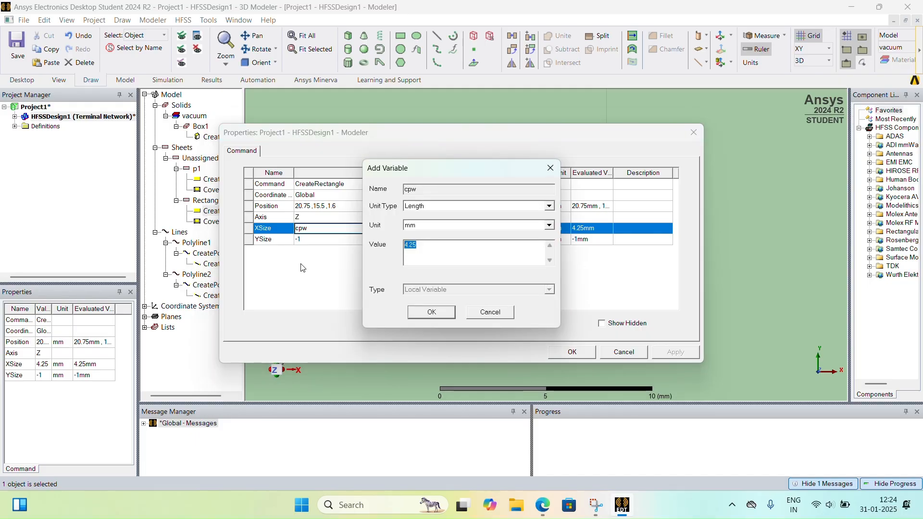
type("2")
key("Return")
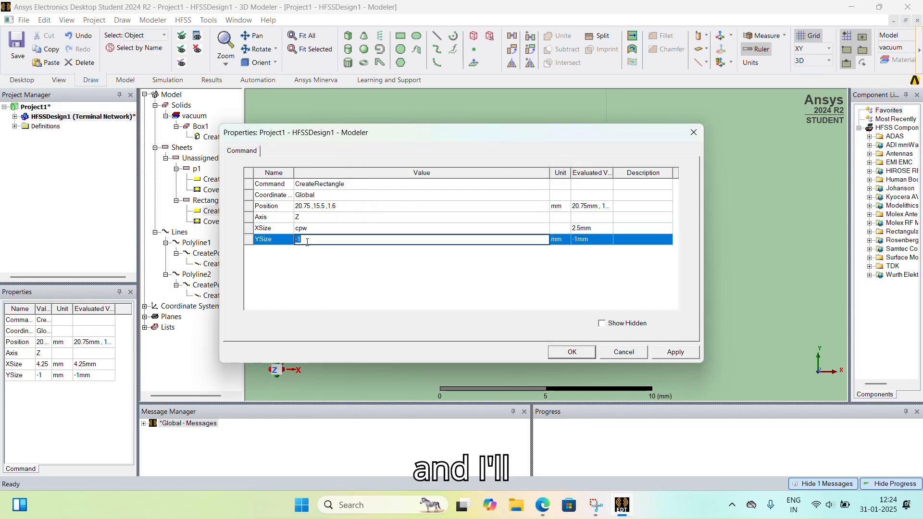
Set the small rectangle's YSize to cpl/2 with a new length variable cpl of -2.5 mm, and apply the dimensions.
left_click(305, 239)
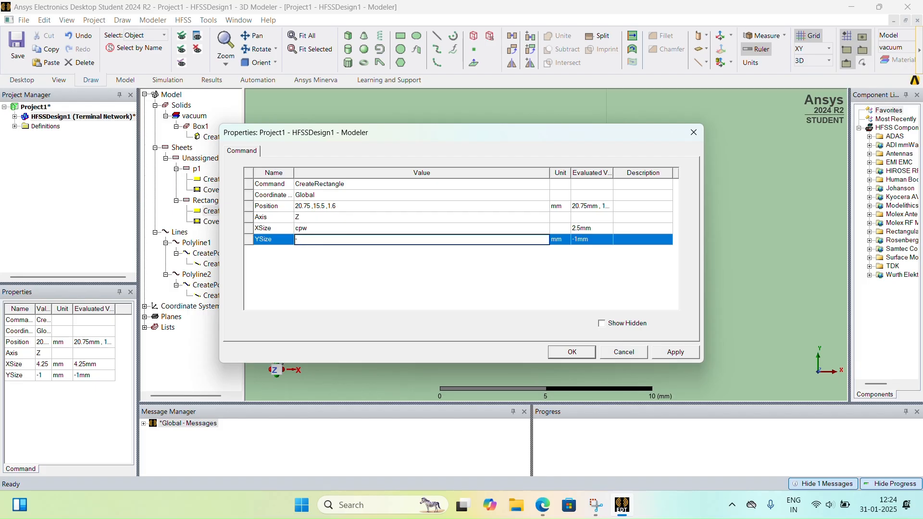
type("-c")
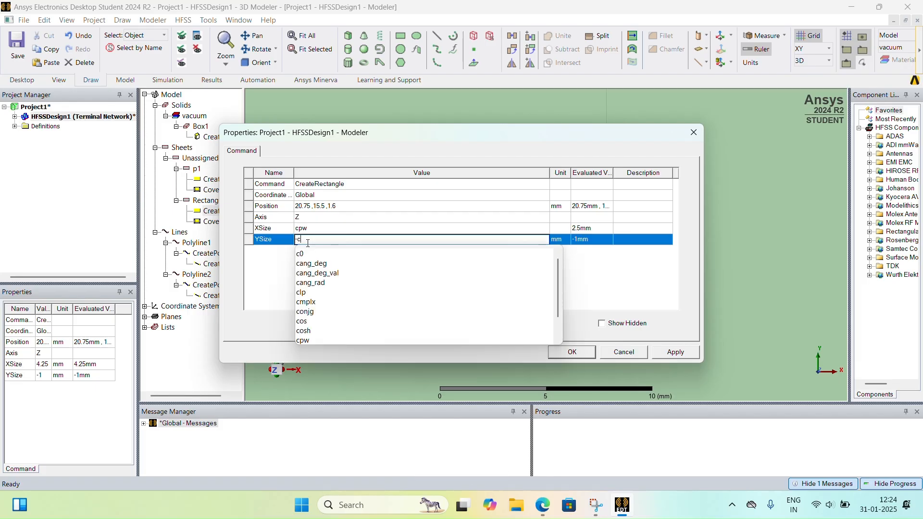
type("pl/2")
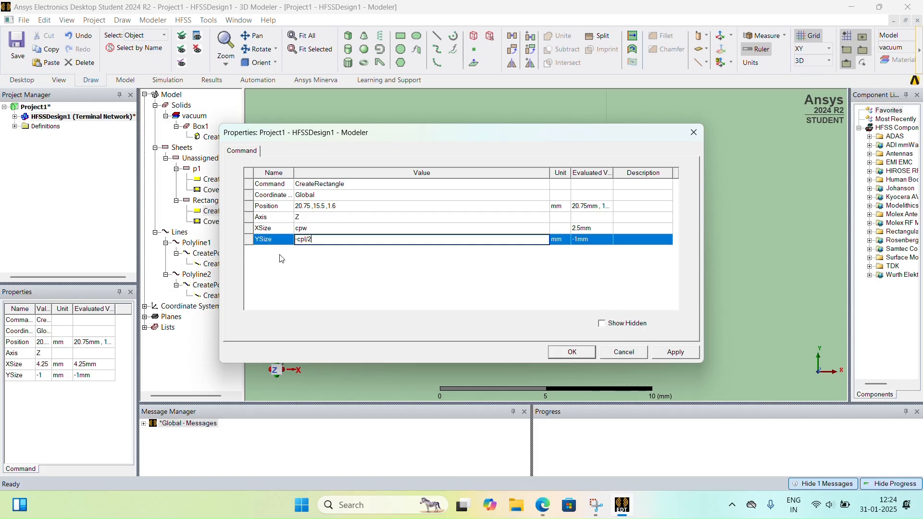
key("Return")
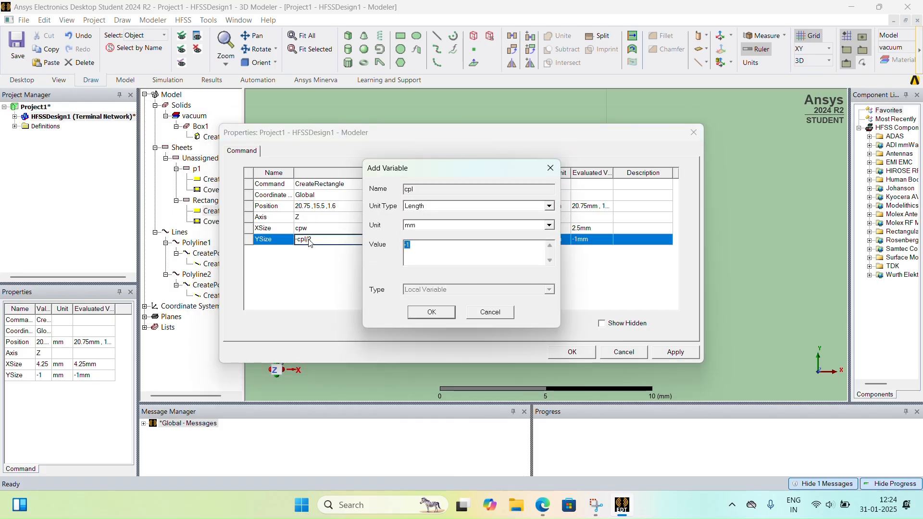
left_click(551, 168)
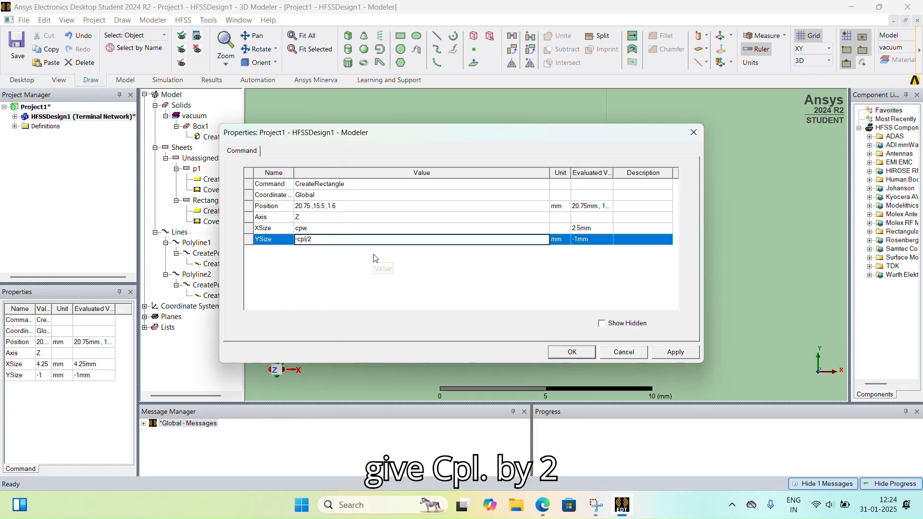
key("BackSpace")
left_click(412, 264)
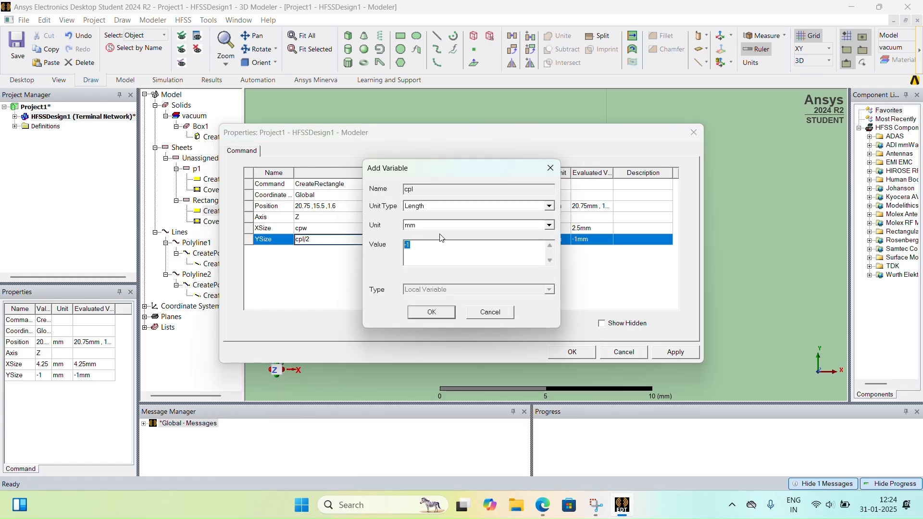
left_click(426, 246)
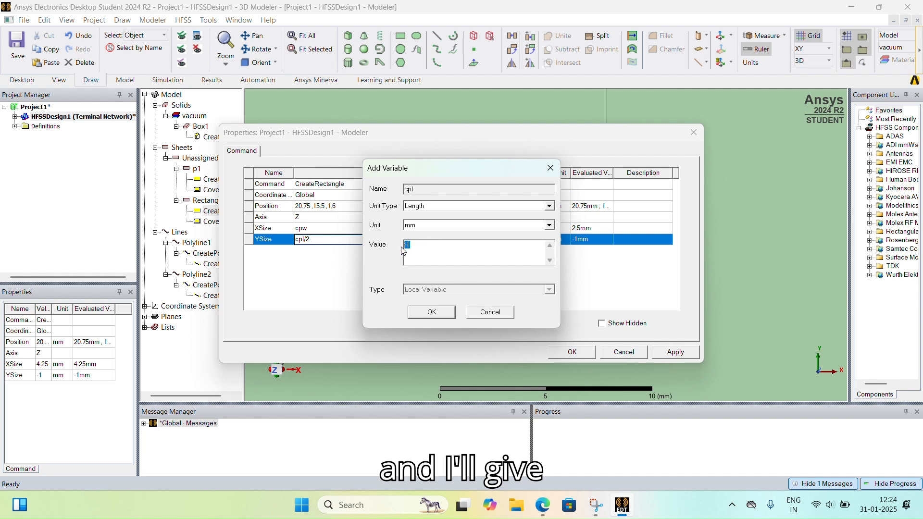
left_click(426, 250)
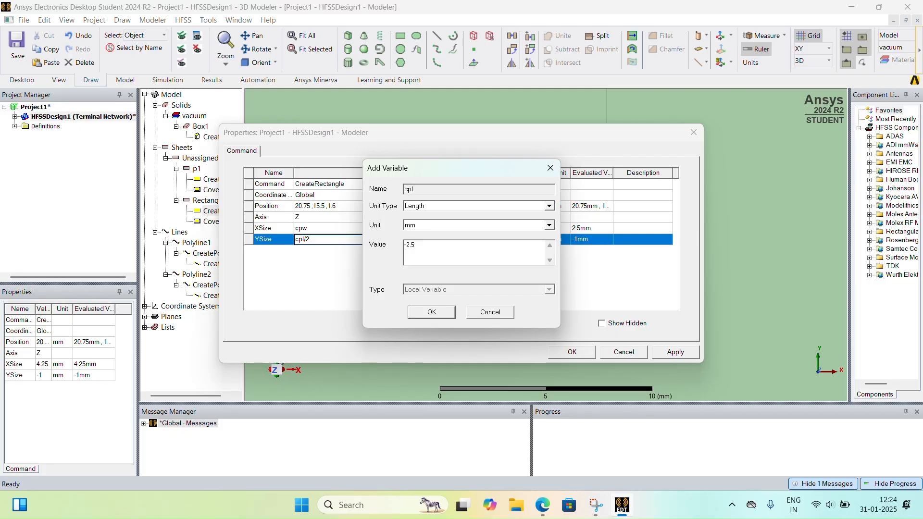
left_click(431, 312)
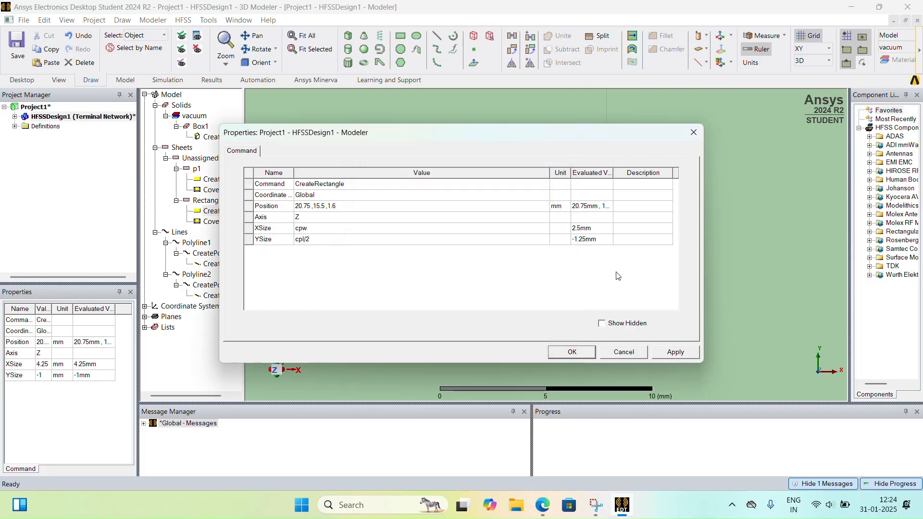
left_click(675, 352)
left_click(572, 352)
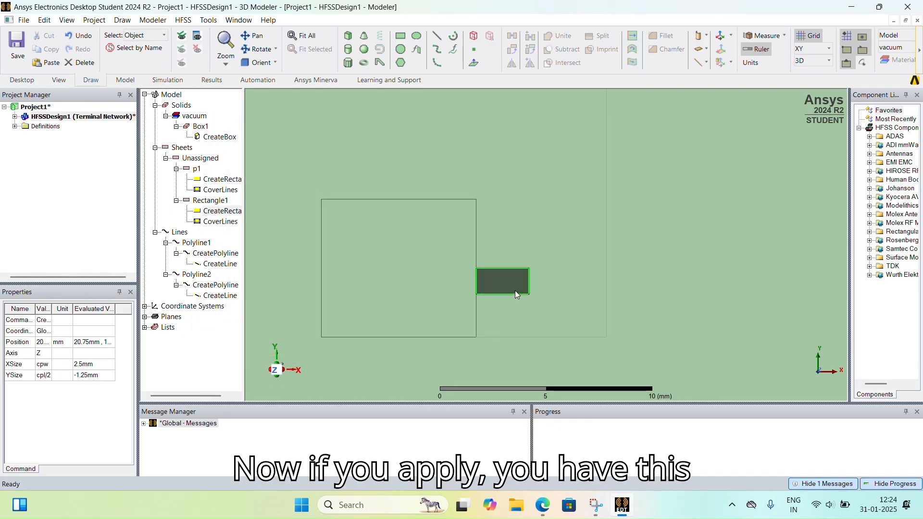
Copy the small connecting rectangle beside p1 and paste a duplicate in the same place.
left_click(423, 299)
left_click(502, 284)
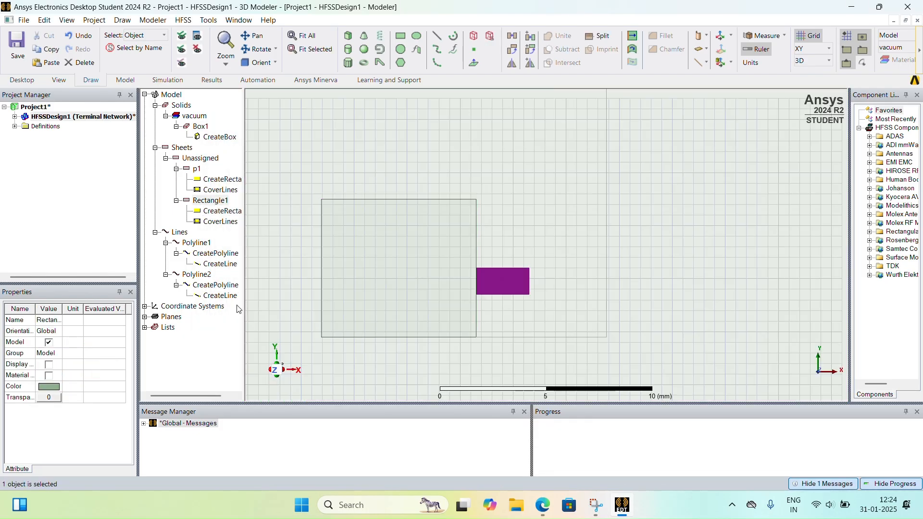
left_click(227, 201)
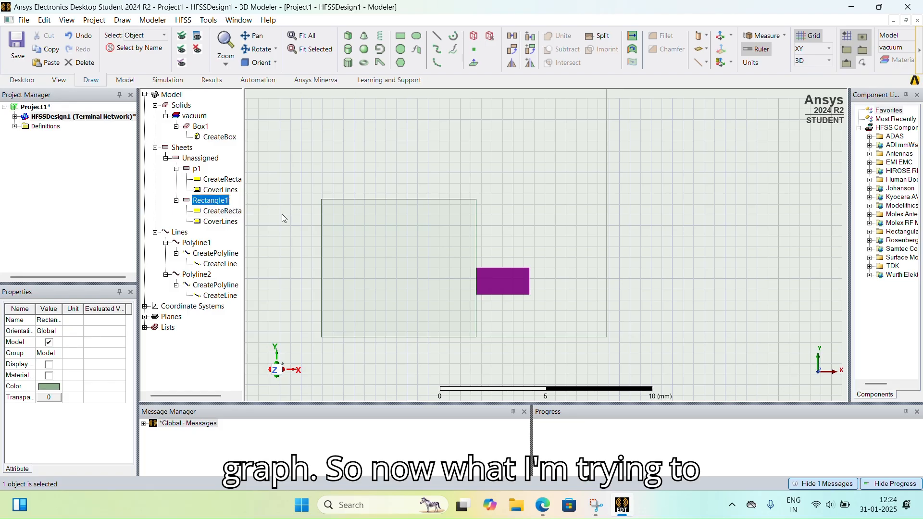
scroll(544, 291, "down", 3)
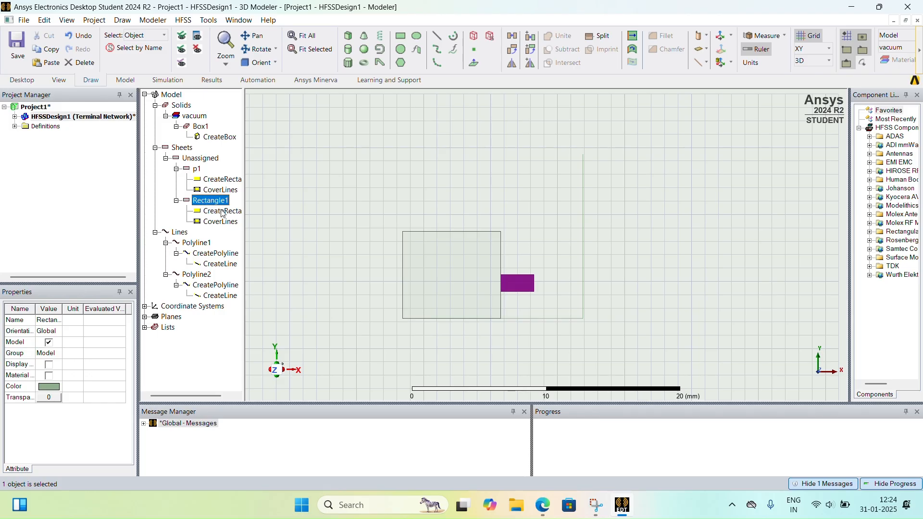
key("ctrl+v")
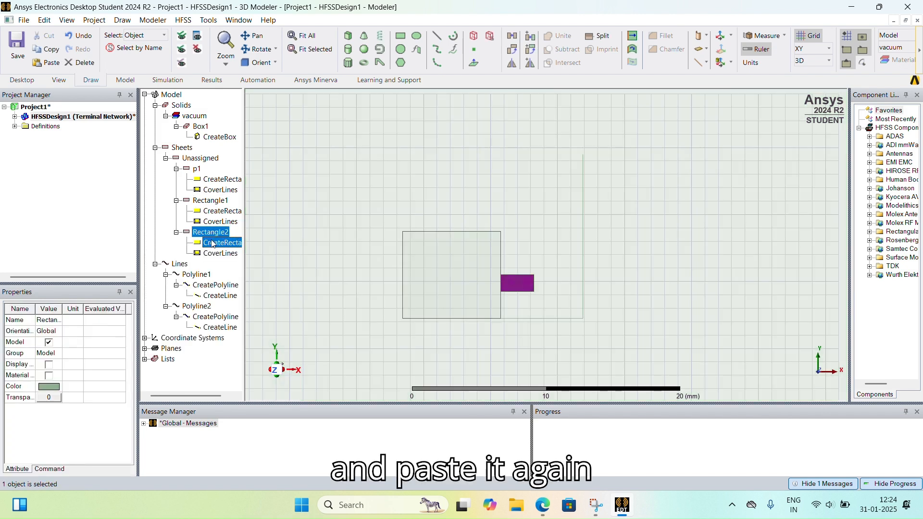
Move the duplicate rectangle from its lower corner on p1's edge to the upper corner, stacking it directly above the original.
scroll(529, 298, "up", 5)
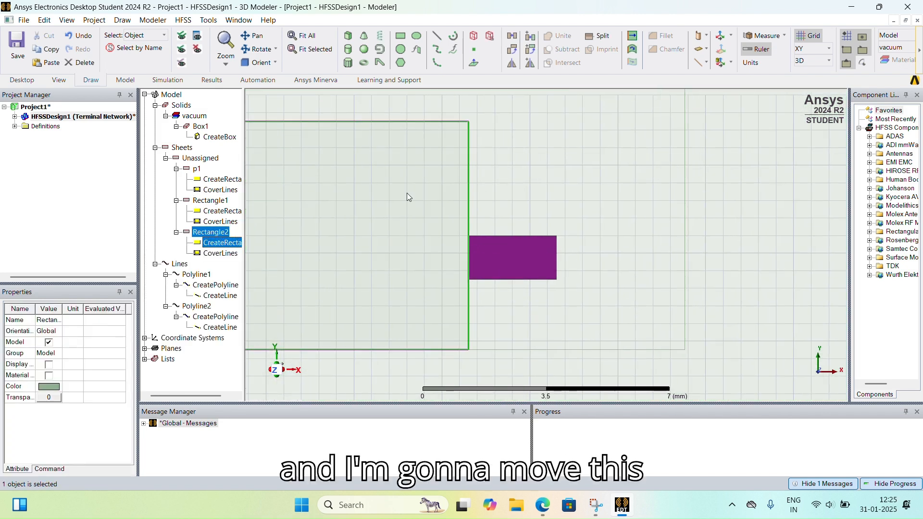
double_click(639, 11)
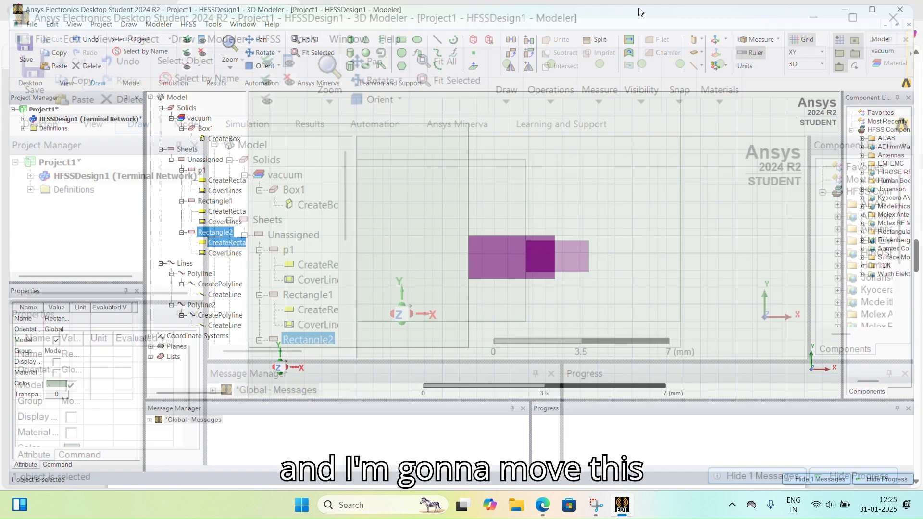
left_click(524, 139)
left_click(526, 158)
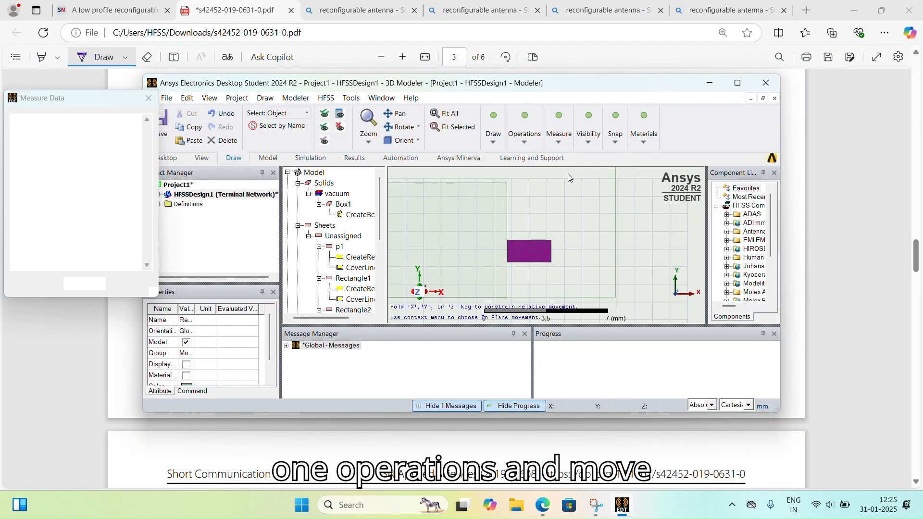
left_click(738, 86)
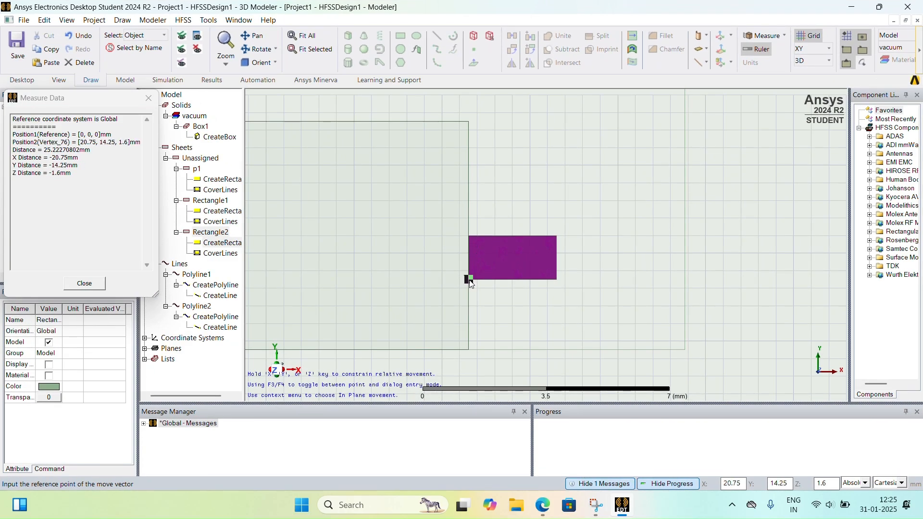
left_click(469, 280)
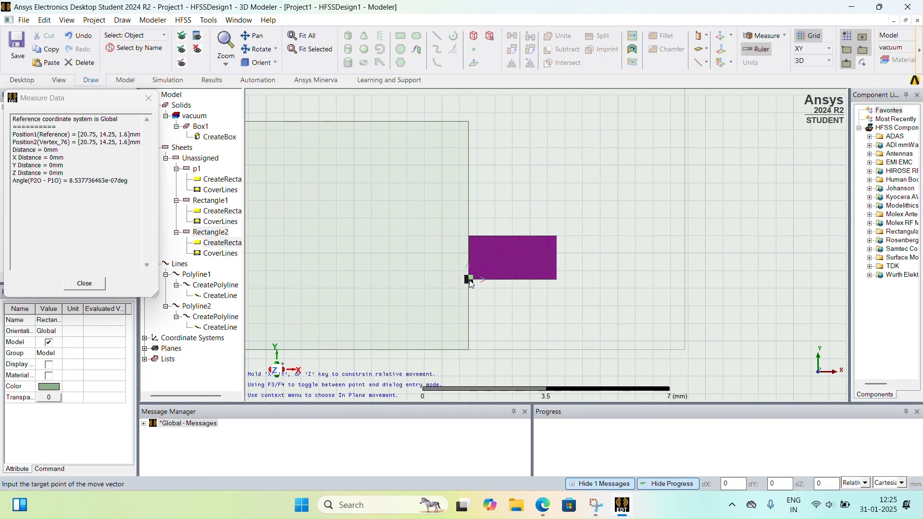
left_click(470, 236)
left_click(510, 247)
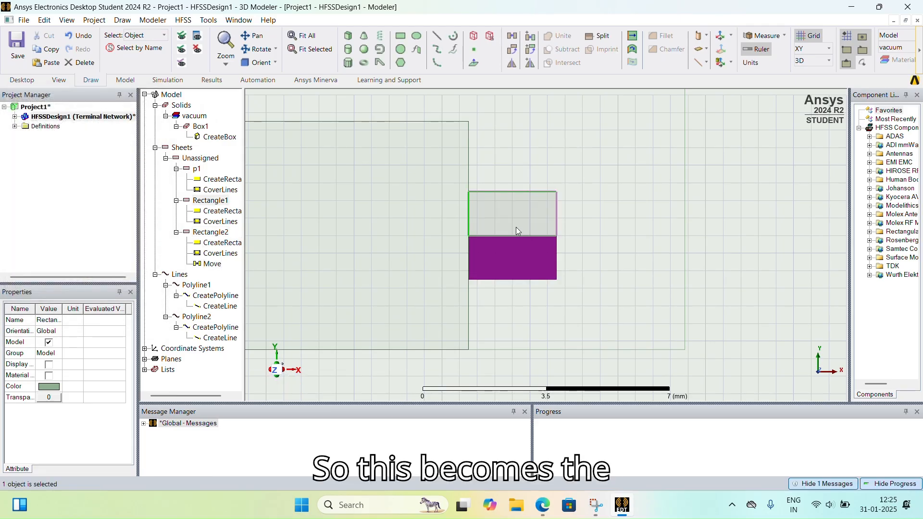
Unite the two stacked small rectangles beside p1 into a single connecting tab.
left_click(517, 231, "ctrl")
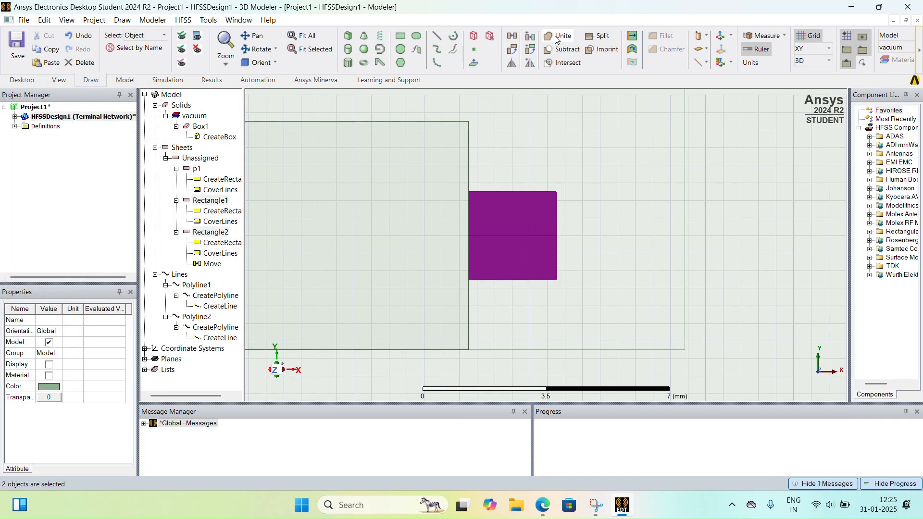
left_click(558, 36)
left_click(533, 246)
left_click(210, 200)
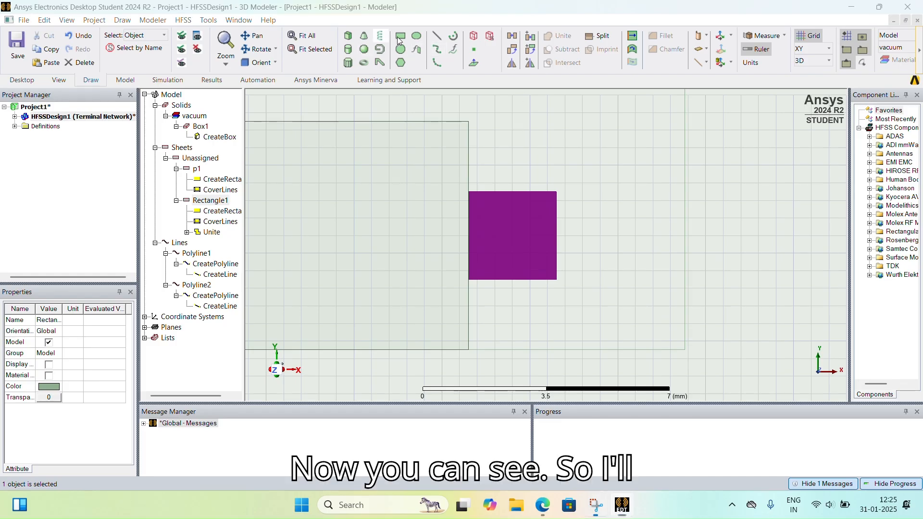
Measure the united connecting tab from its upper corner on p1's edge to the lower corner.
left_click_drag(724, 7, 489, 102)
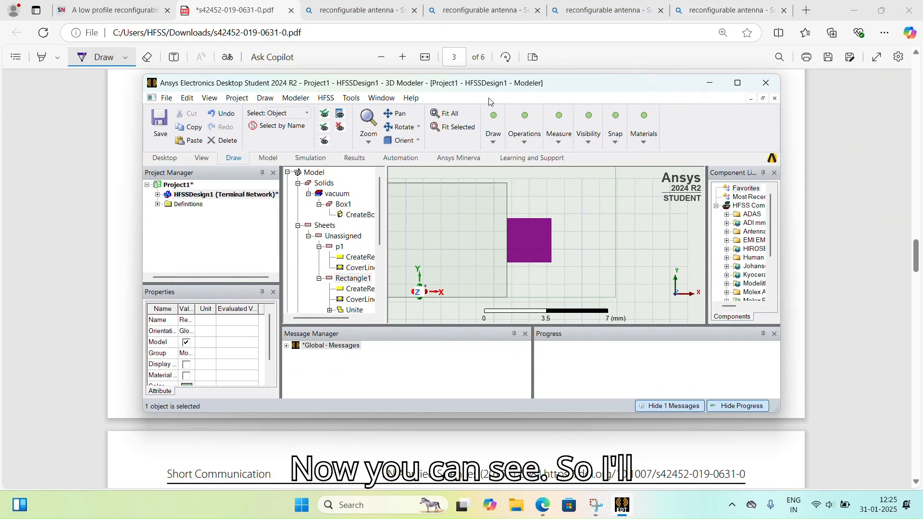
left_click(529, 138)
left_click(559, 138)
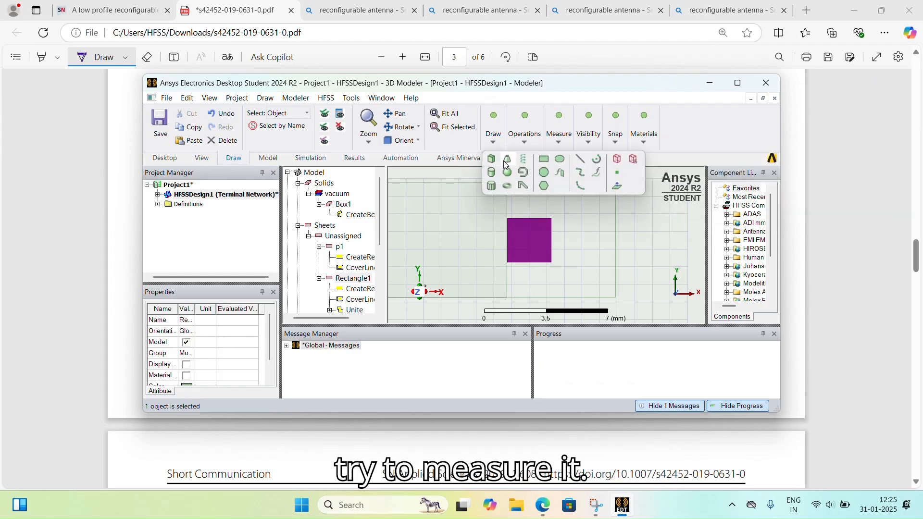
left_click(582, 159)
left_click(745, 84)
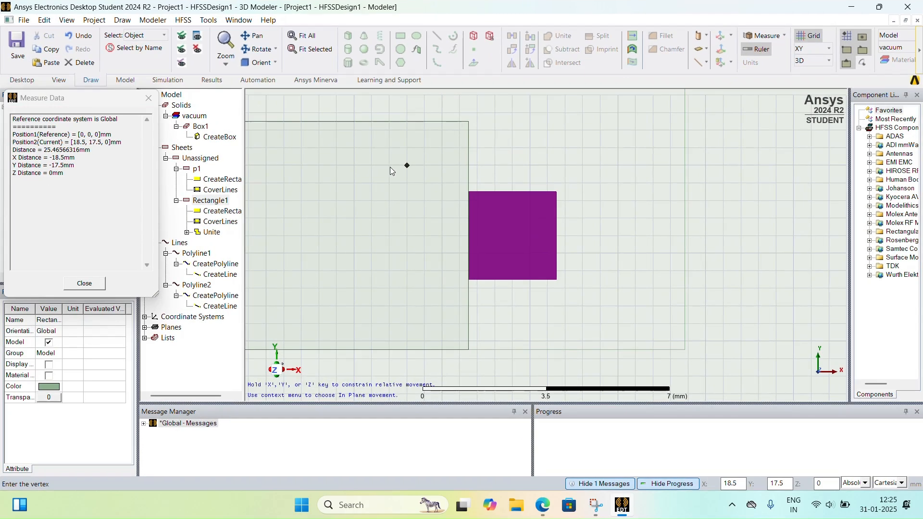
left_click(471, 194)
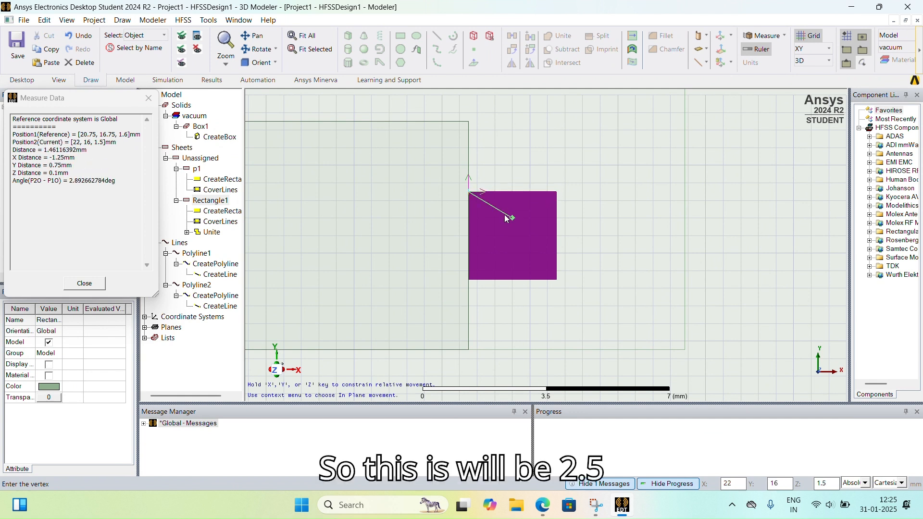
key("Escape")
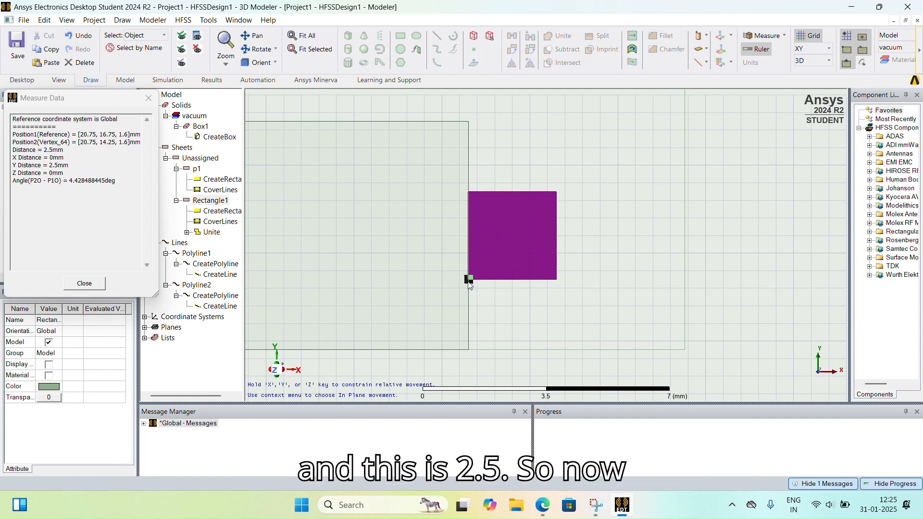
Delete both guide lines, Polyline1 and Polyline2, from the model.
scroll(474, 355, "down", 2)
scroll(473, 355, "down", 3)
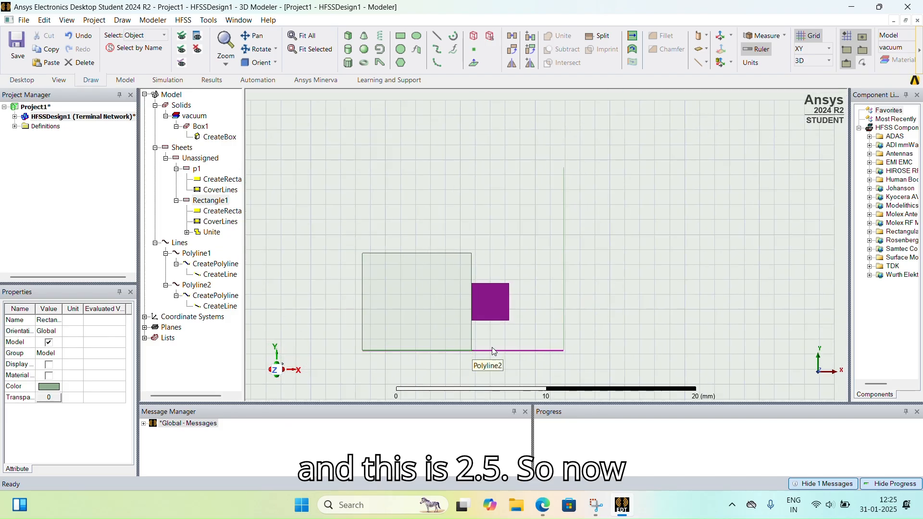
left_click(562, 311)
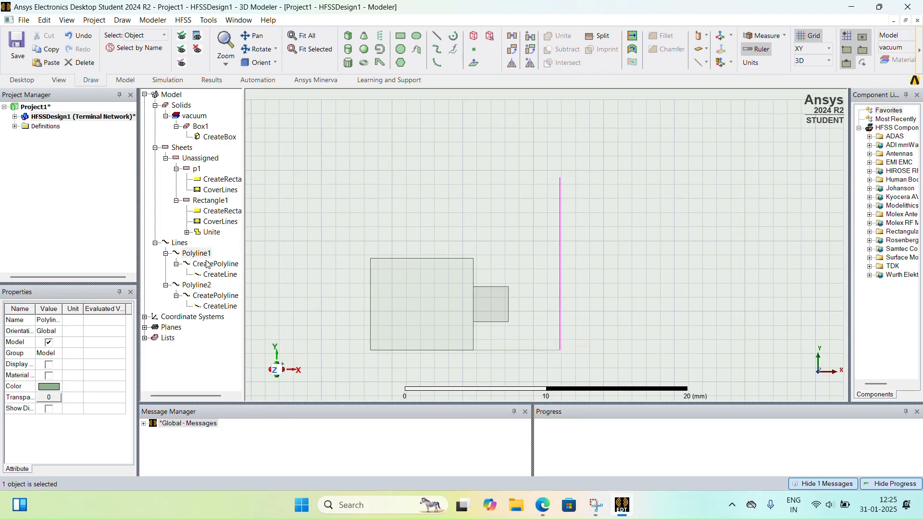
key("Delete")
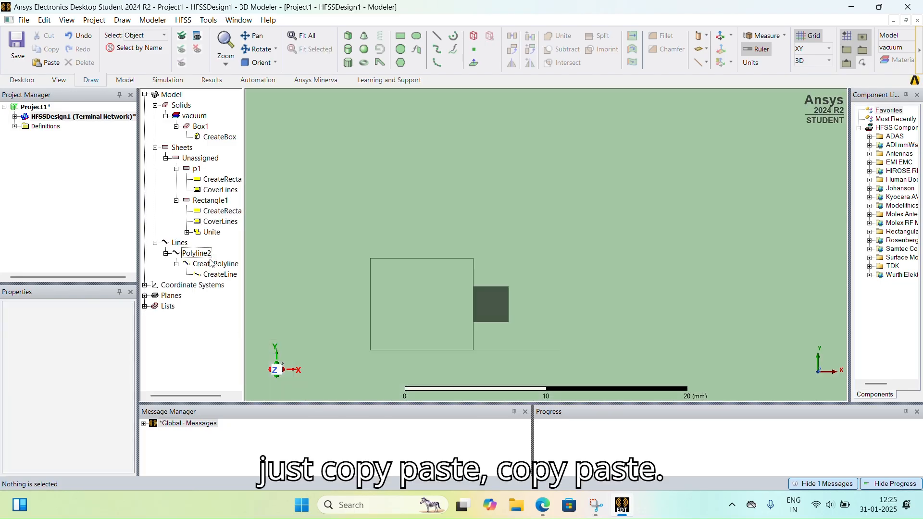
left_click(196, 254)
key("Delete")
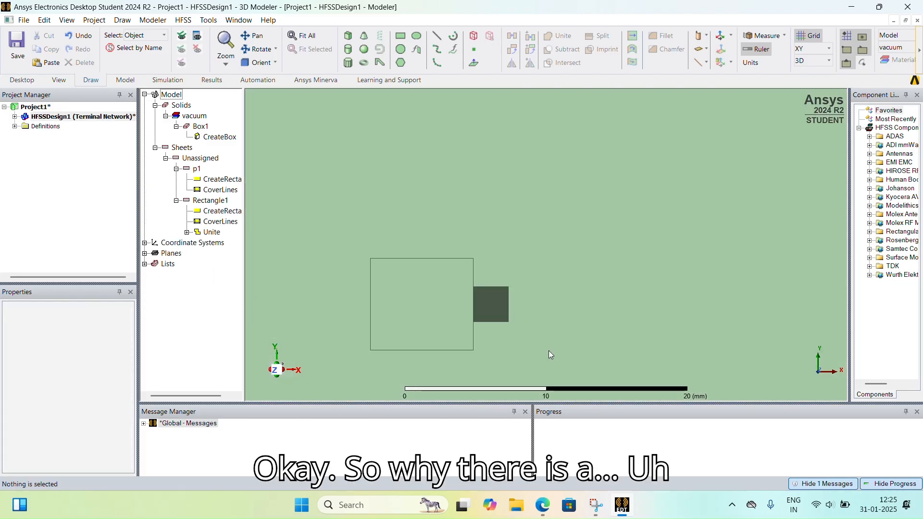
Inspect the united tab's history, checking the Move vector and the dimensions of both CreateRectangle operations without changing them.
left_click(486, 313)
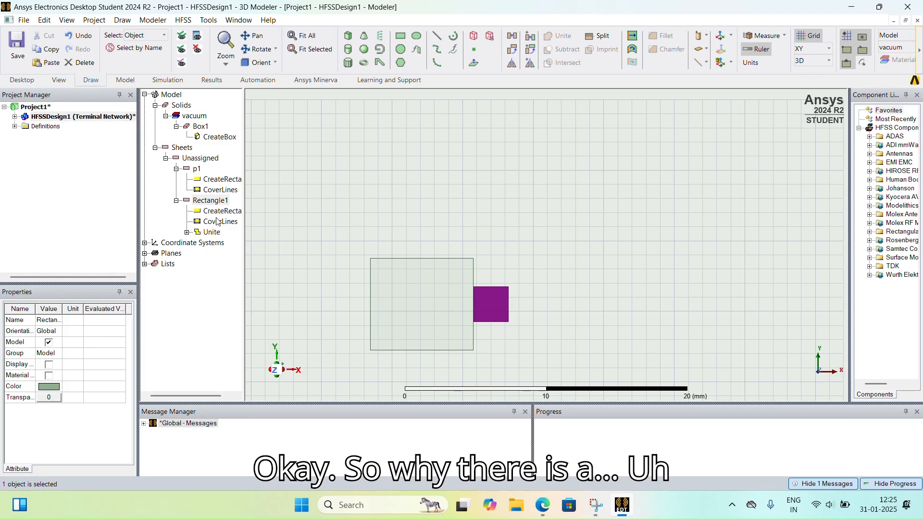
left_click(187, 233)
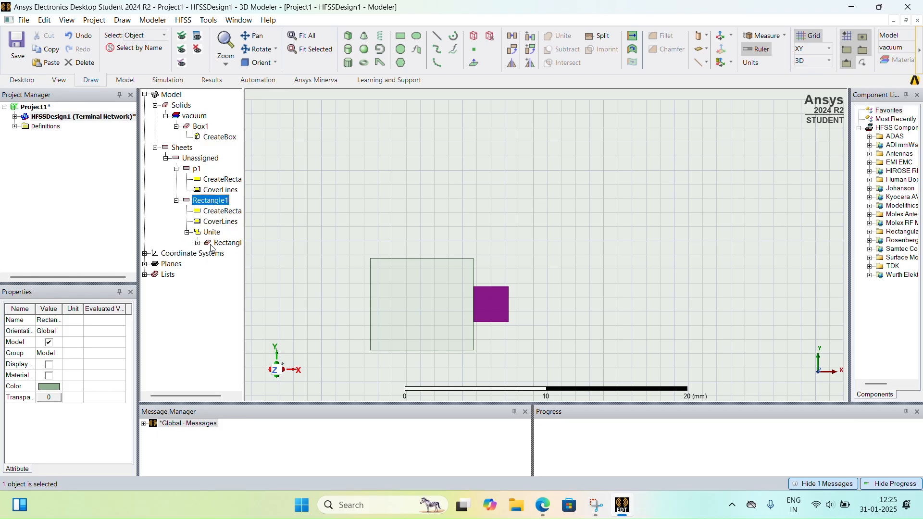
left_click(197, 243)
double_click(231, 274)
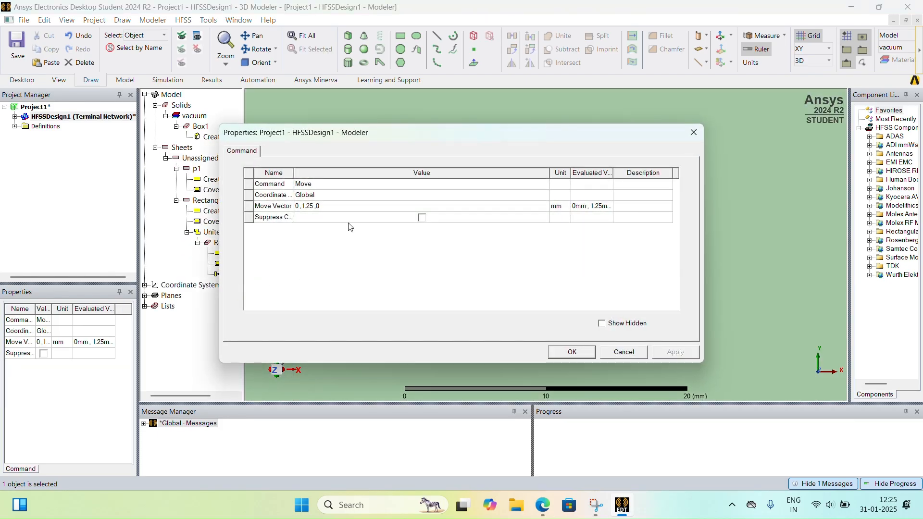
left_click(692, 132)
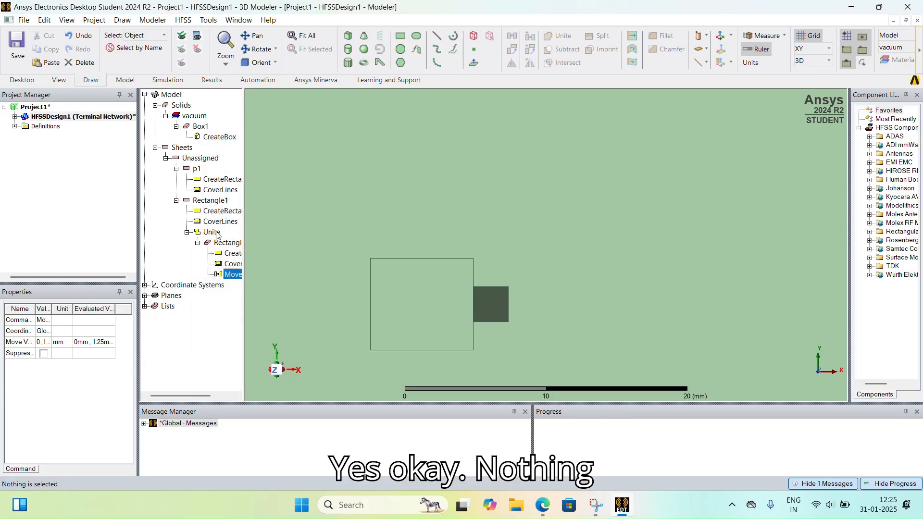
double_click(232, 254)
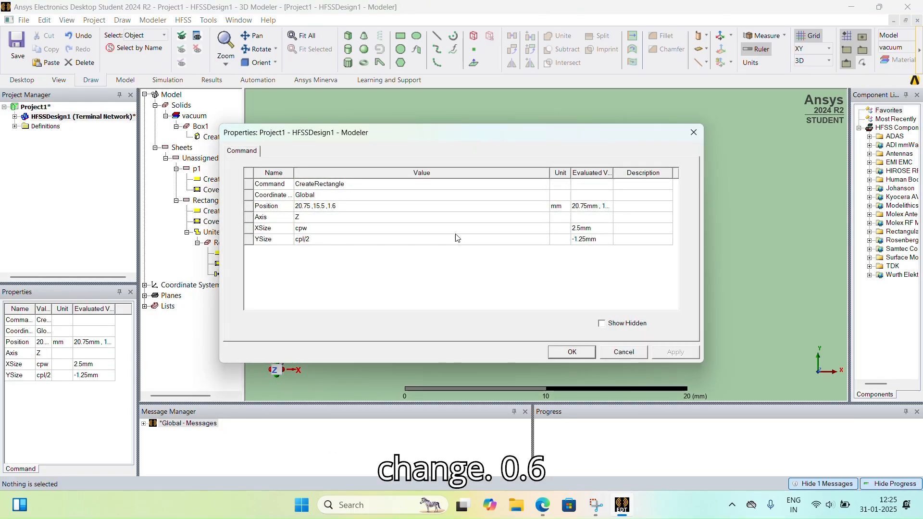
left_click(694, 132)
left_click(220, 214)
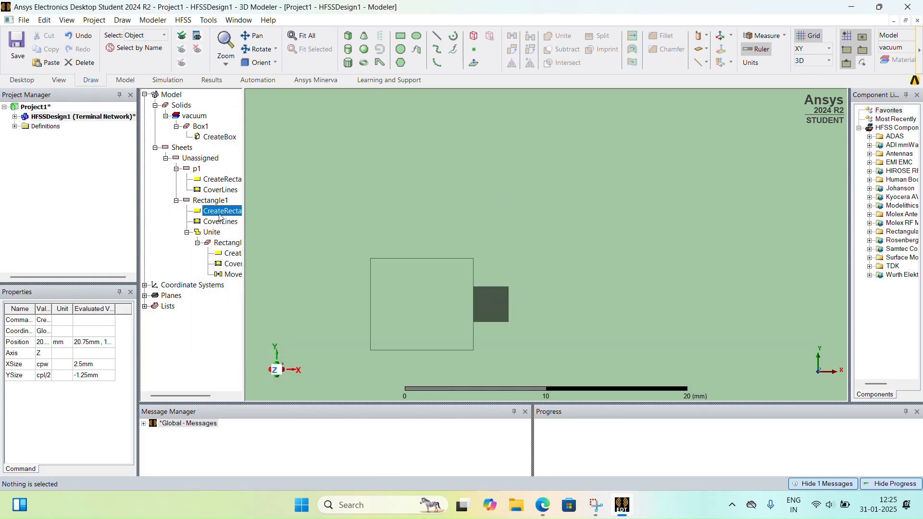
double_click(220, 217)
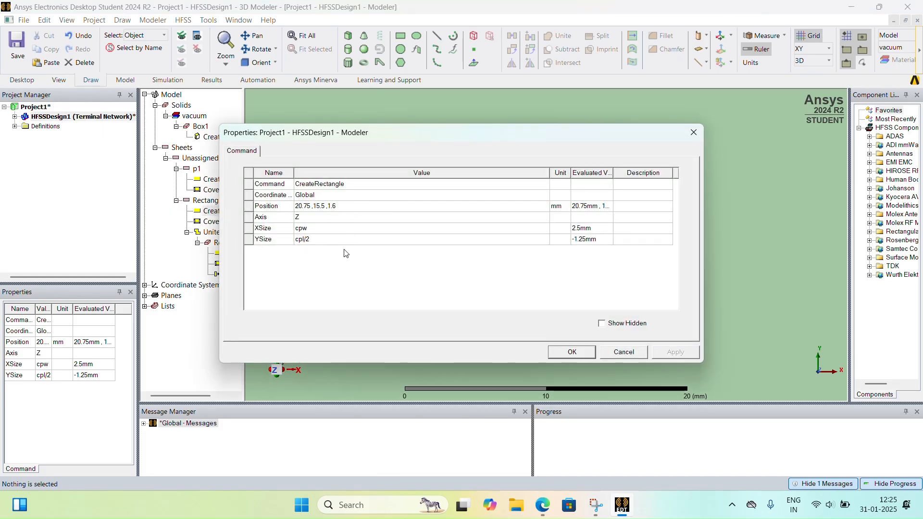
left_click(694, 132)
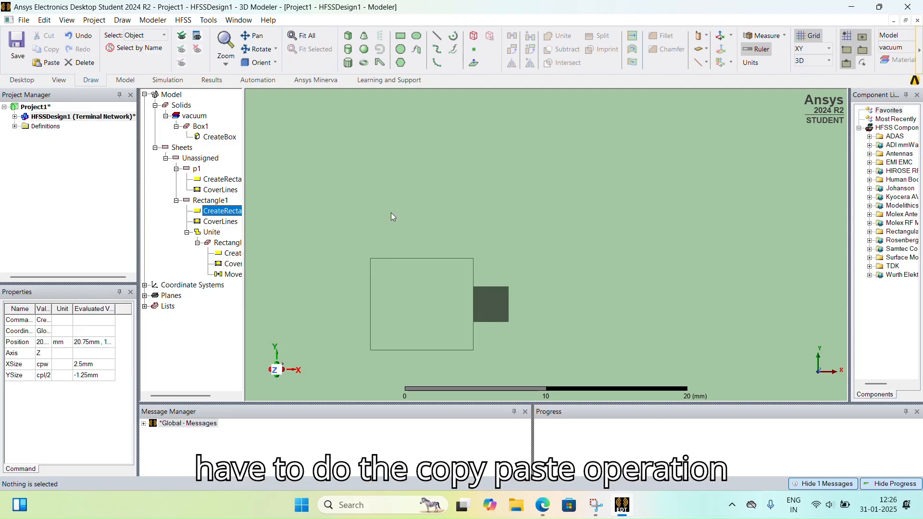
scroll(437, 250, "down", 1)
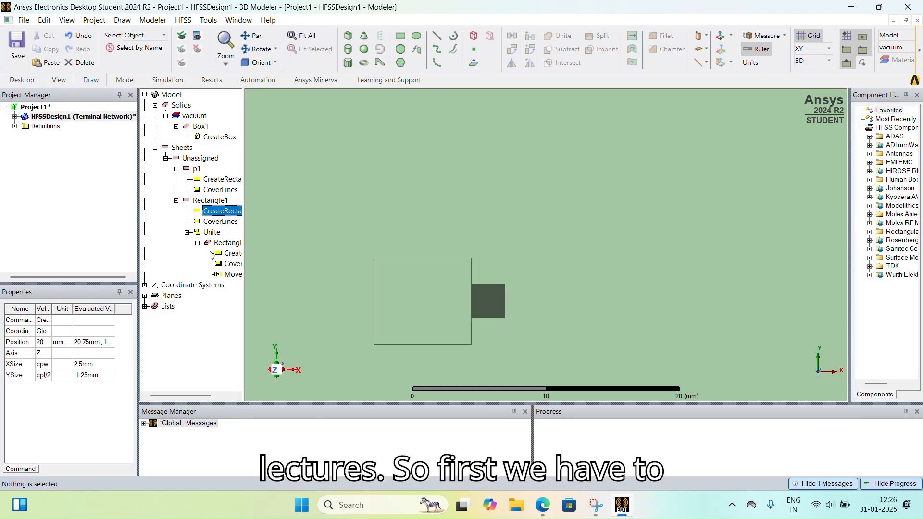
left_click(197, 168)
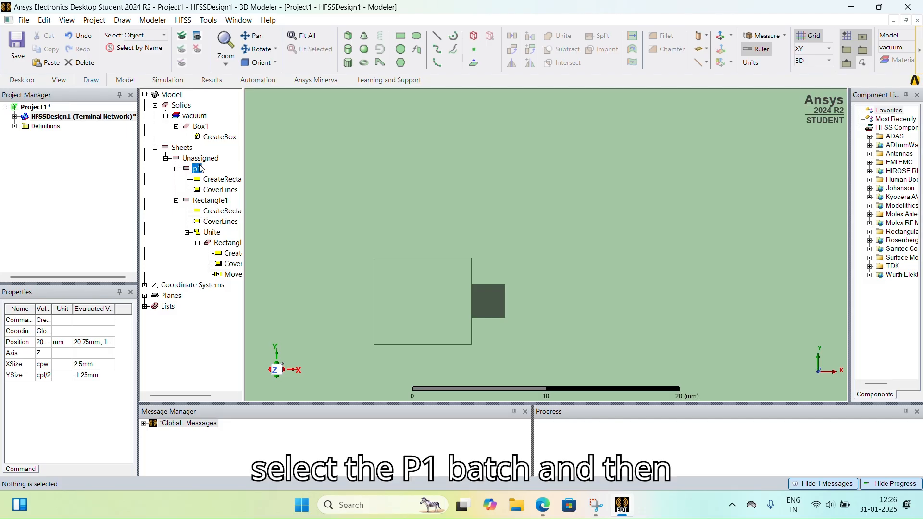
left_click(220, 202, "ctrl")
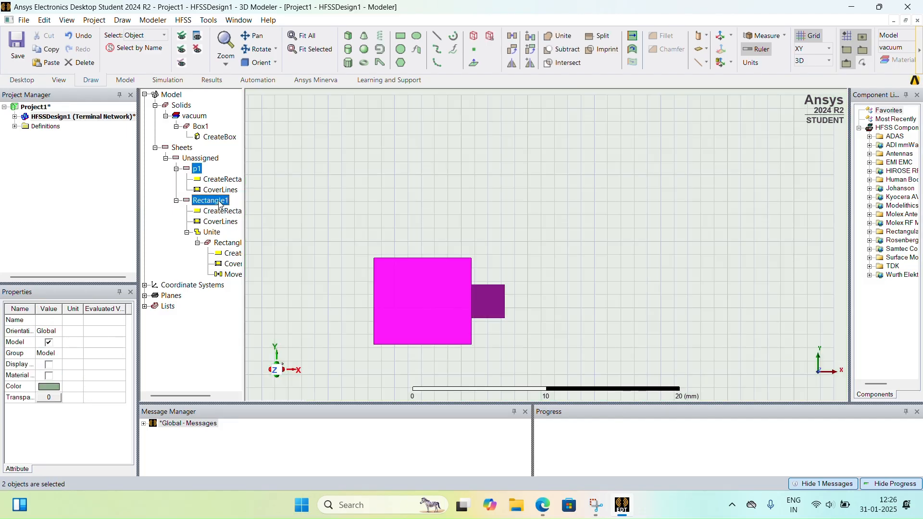
left_click(177, 200)
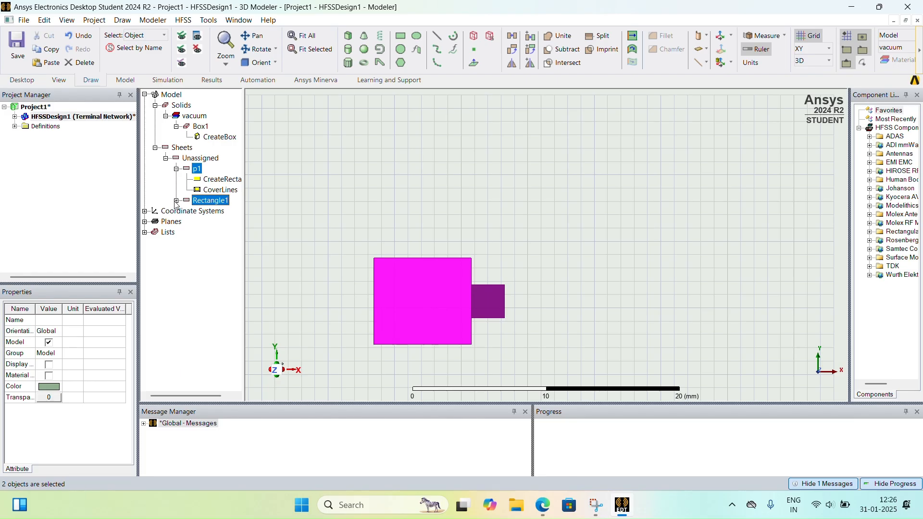
right_click(220, 202)
left_click(210, 261)
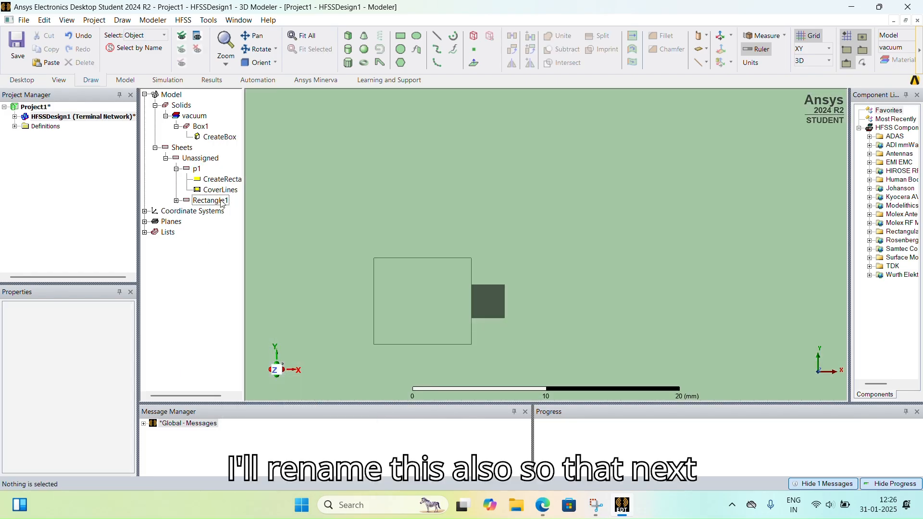
Rename the united connecting tab Rectangle1 as c1 and apply the change.
double_click(221, 202)
left_click(336, 185)
left_click_drag(336, 185, 281, 183)
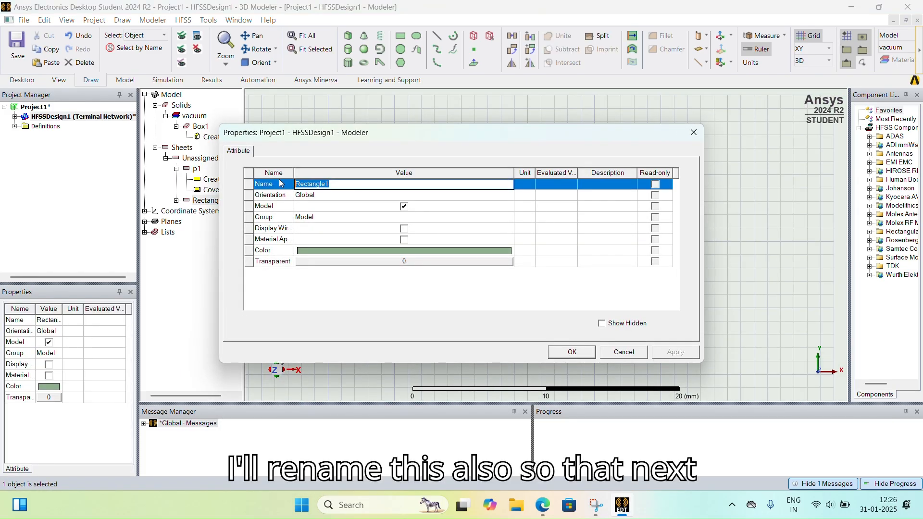
type("c1")
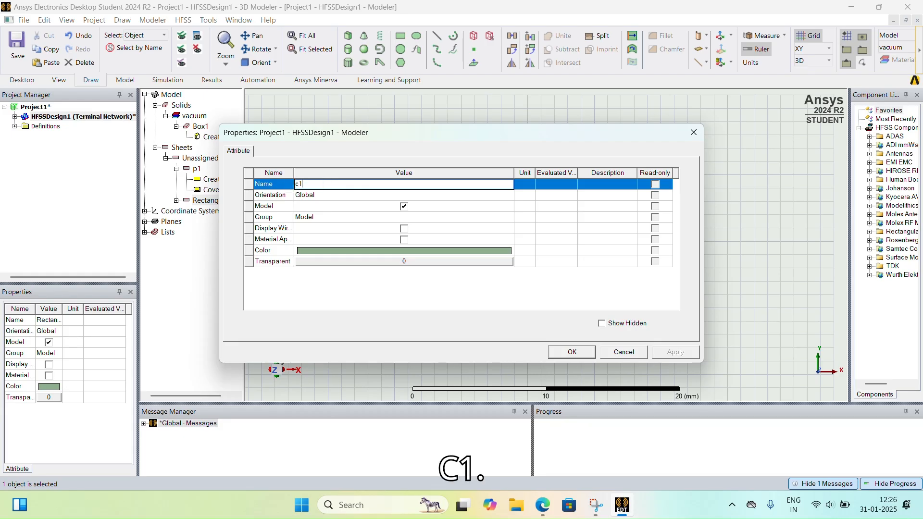
key("Return")
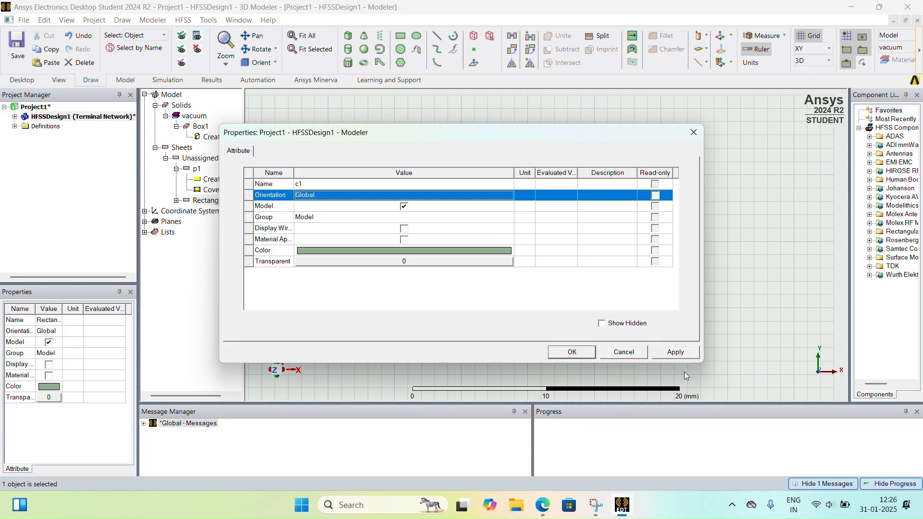
left_click(671, 355)
left_click(572, 352)
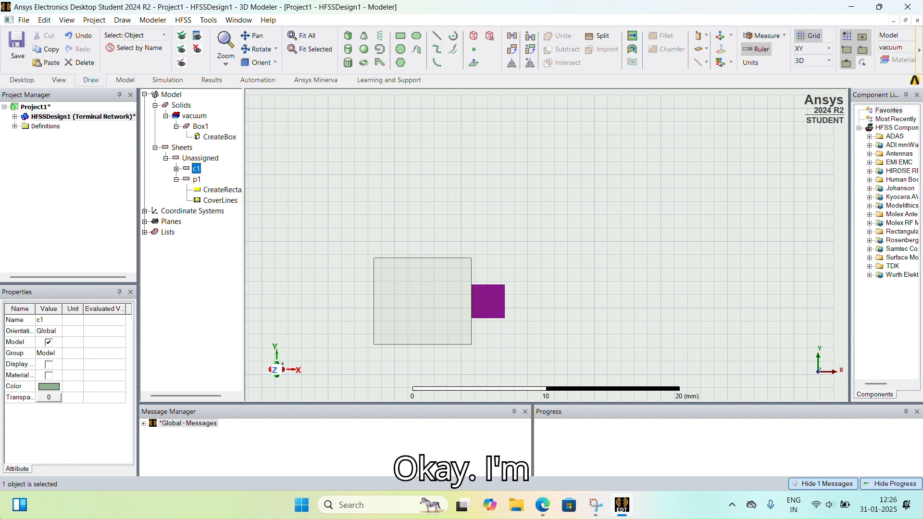
Copy patch p1 together with connecting tab c1 and paste duplicates of both in the same place.
left_click(109, 256)
left_click(204, 191)
left_click(195, 178)
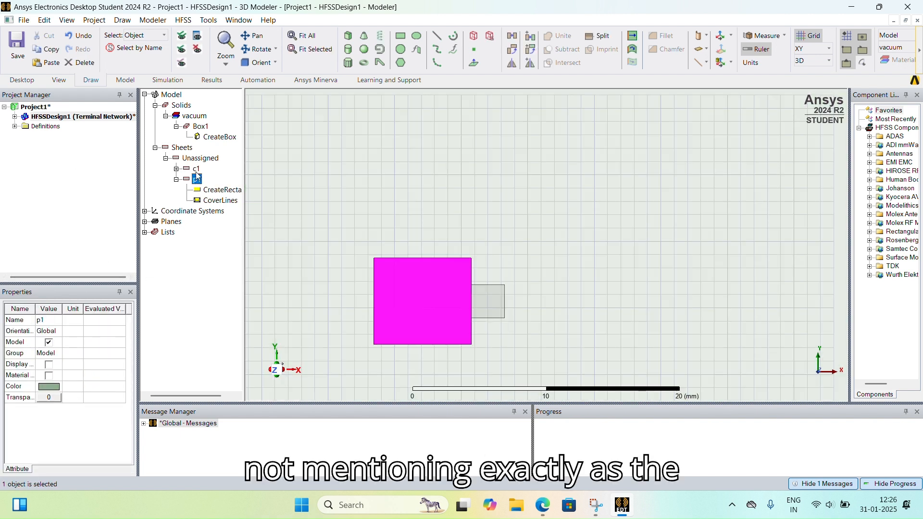
left_click(197, 169, "ctrl")
key("ctrl+c")
key("ctrl+v")
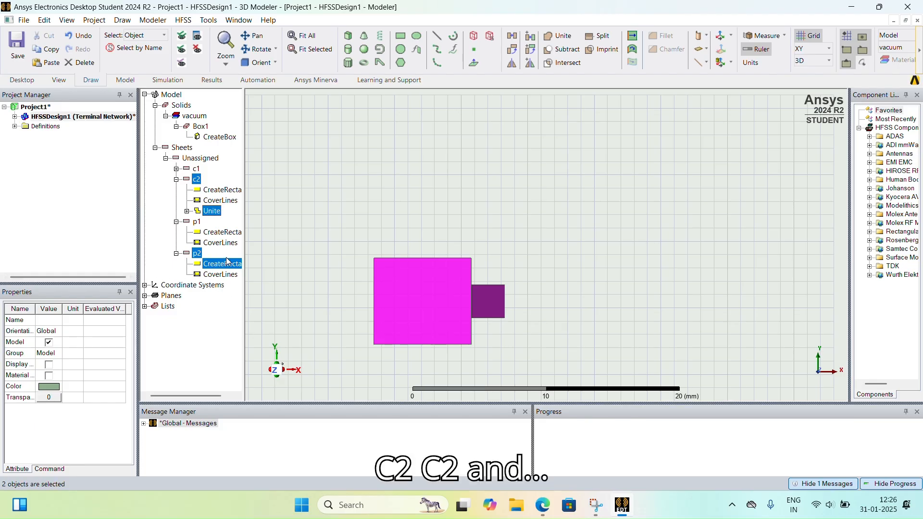
Move duplicate patch p2 from the midpoint of its left edge to the midpoint of tab c1's free right edge.
left_click(197, 254)
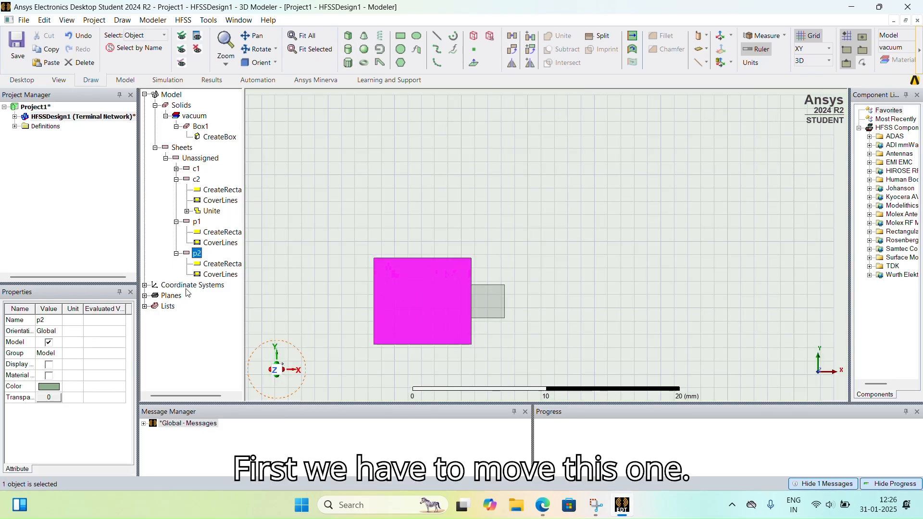
right_click(196, 254)
mouse_move(308, 192)
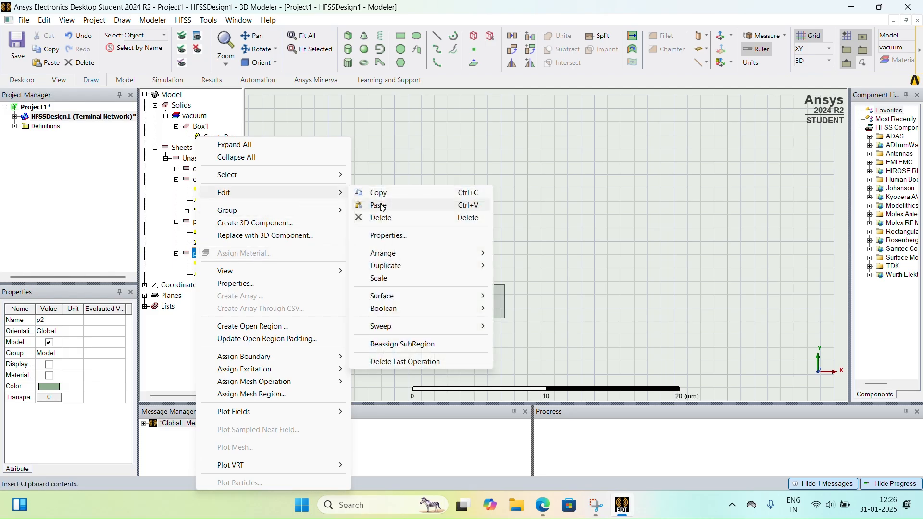
mouse_move(433, 253)
left_click(520, 254)
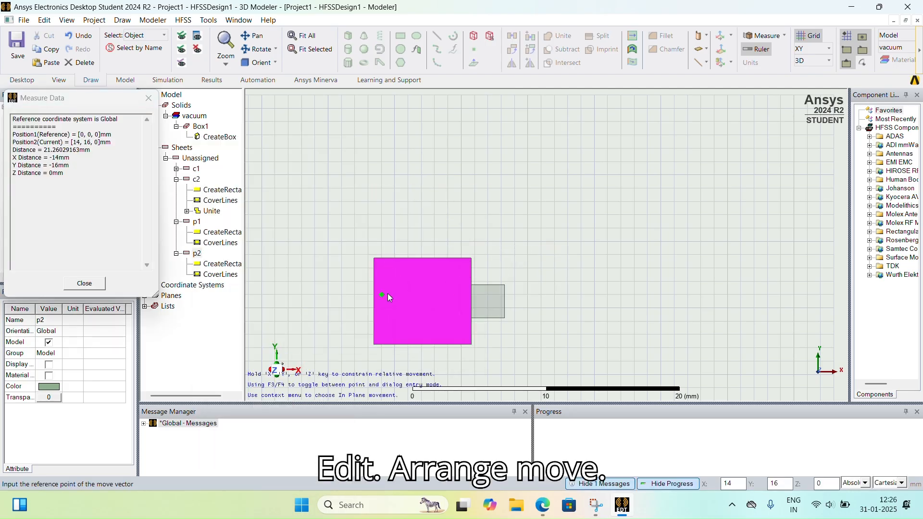
left_click(374, 301)
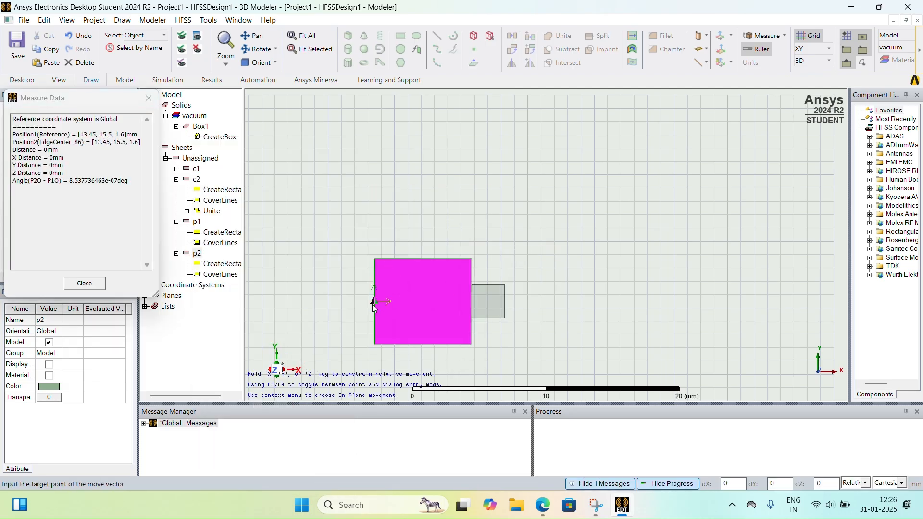
left_click(505, 301)
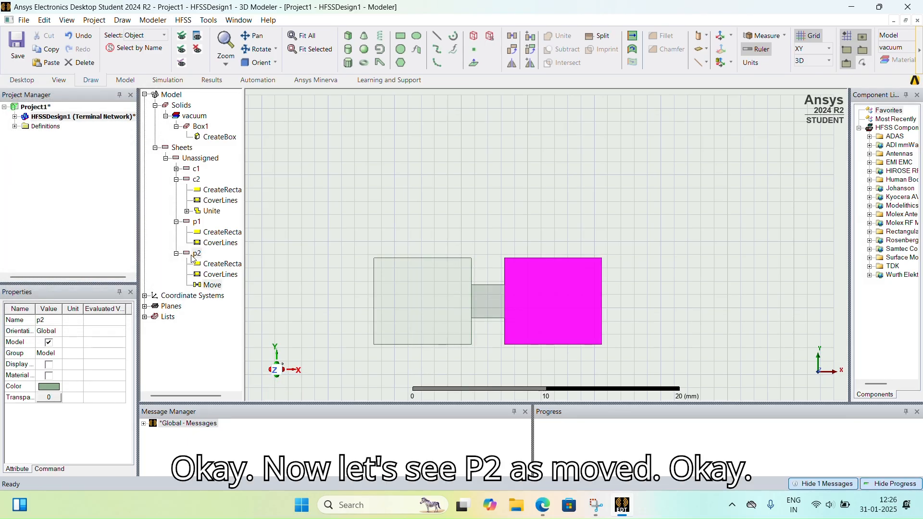
Check patch p2's move vector, and move duplicate tab c2 from its left edge's midpoint to the midpoint of p2's right edge.
double_click(213, 285)
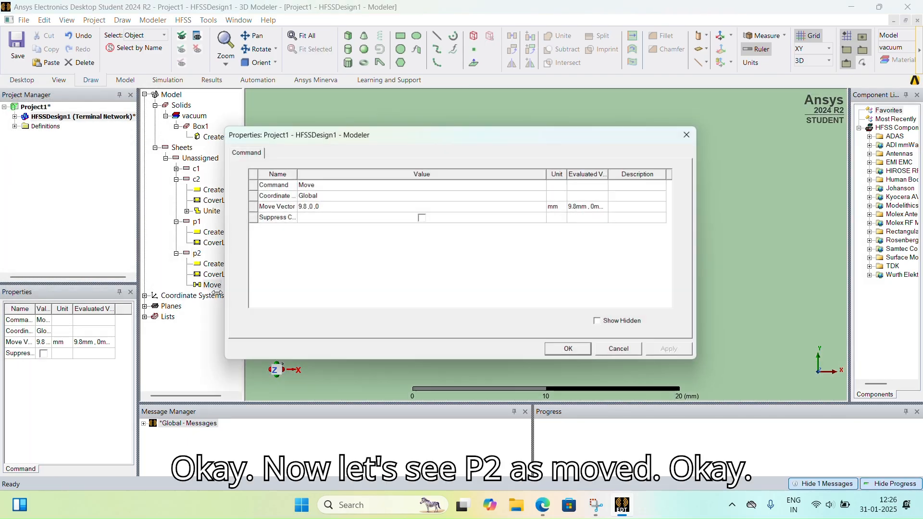
left_click(693, 128)
right_click(197, 179)
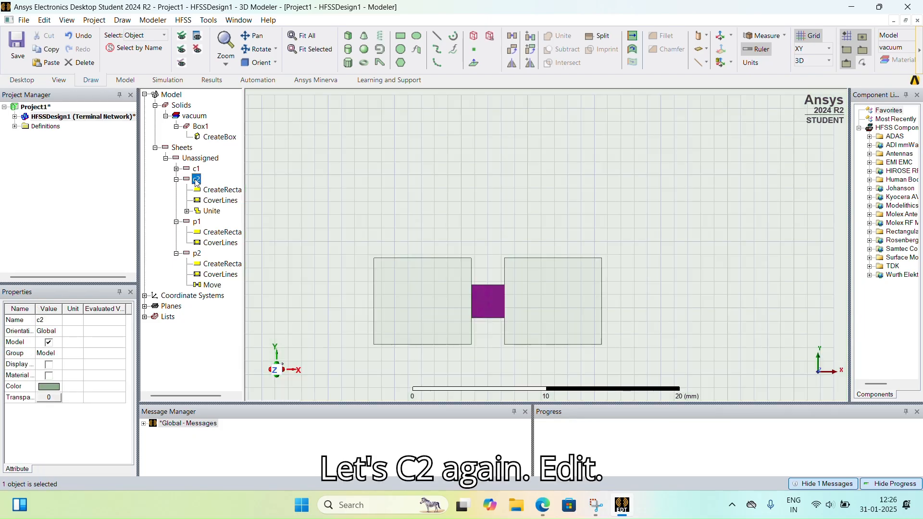
mouse_move(288, 193)
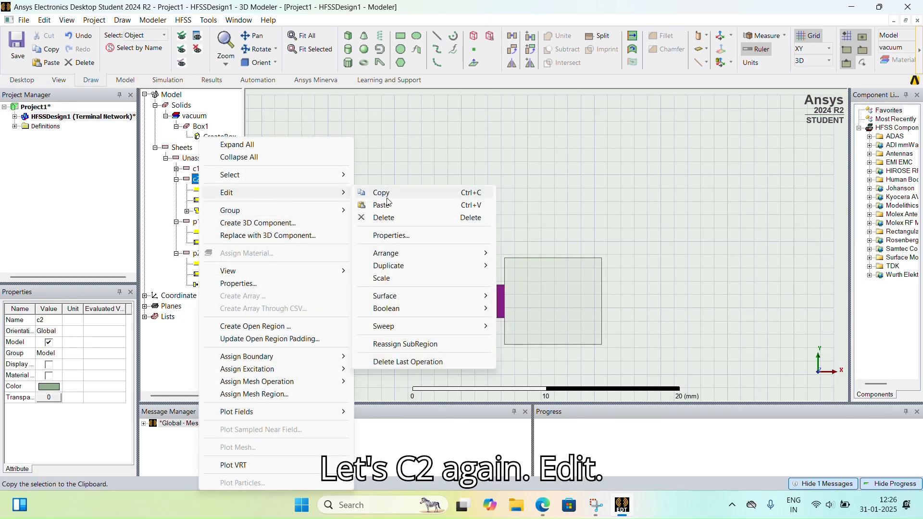
mouse_move(420, 253)
left_click(523, 252)
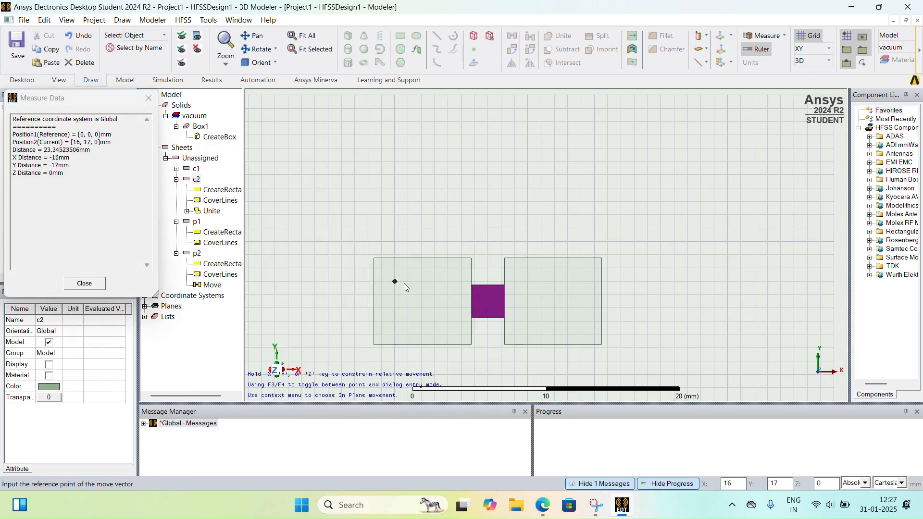
left_click(472, 302)
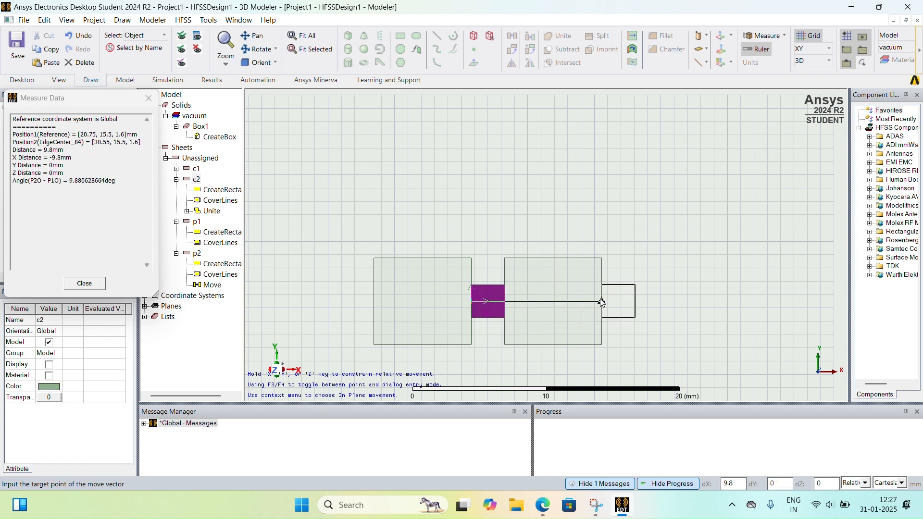
left_click(601, 302)
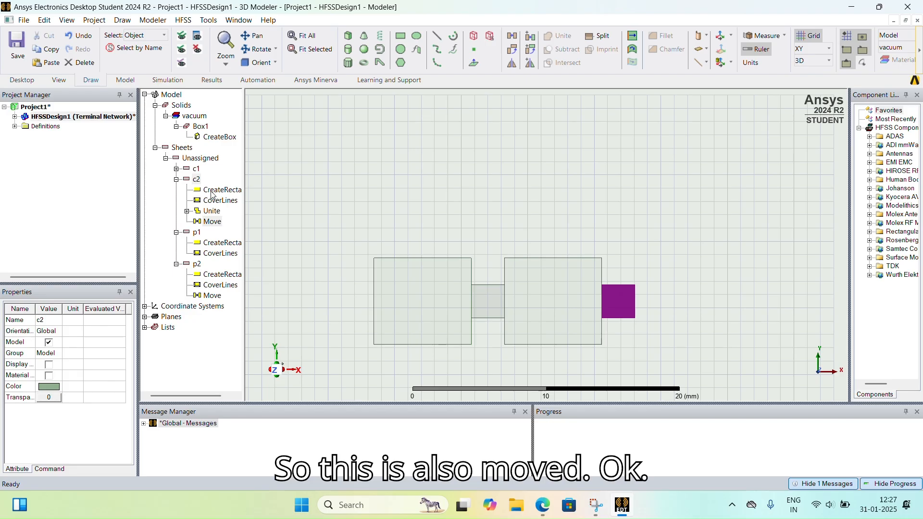
Copy patch p2 and paste one duplicate of it in the same place.
left_click(197, 232)
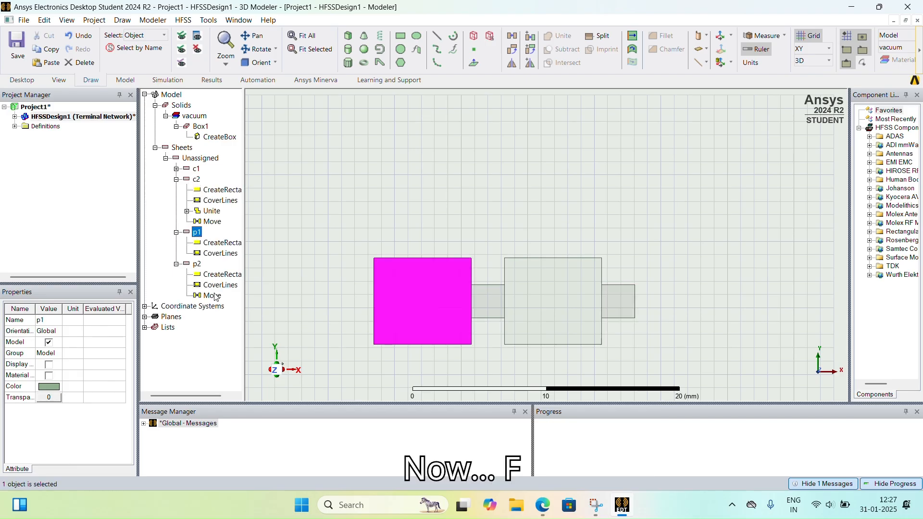
left_click(204, 349)
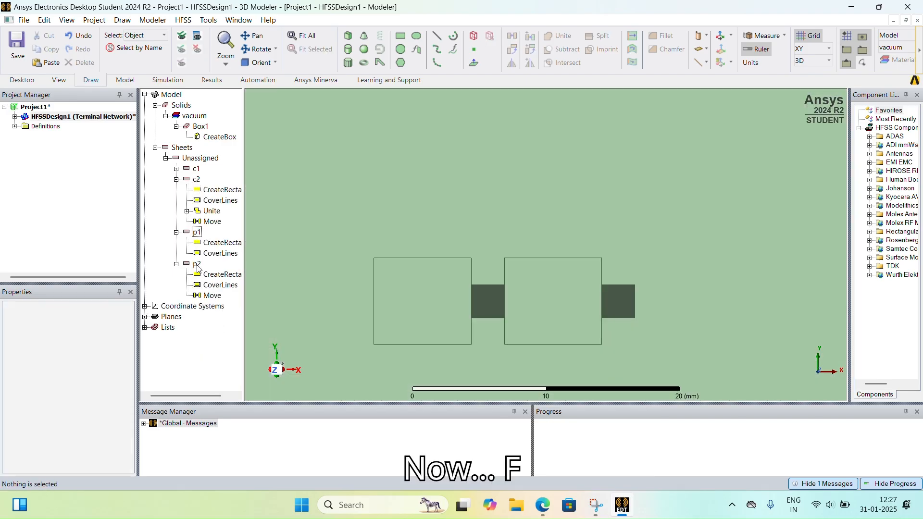
left_click(197, 265)
left_click(210, 355)
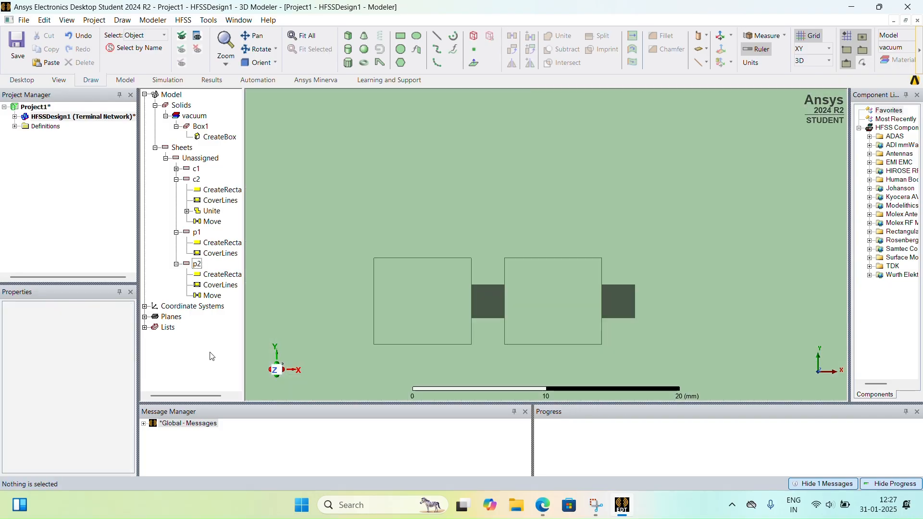
key("ctrl+v")
left_click(219, 376)
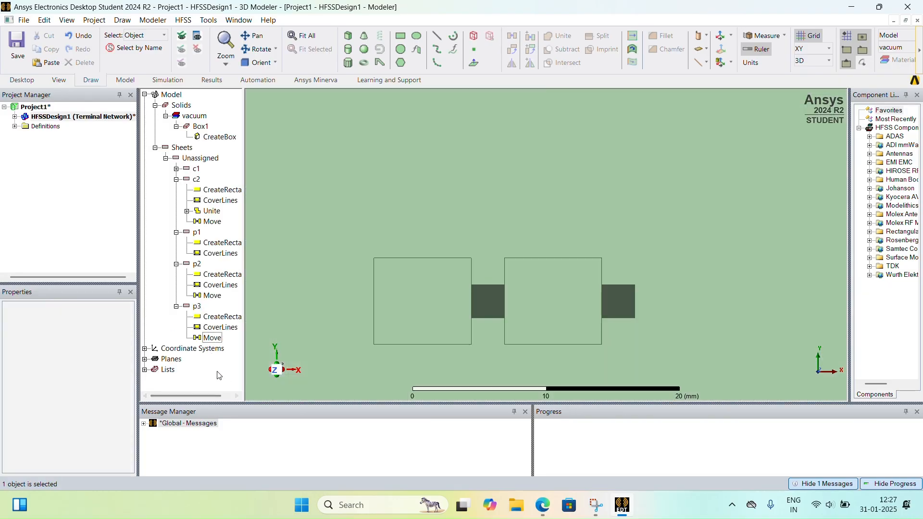
Move duplicate patch p3 from the midpoint of its left edge to the midpoint of tab c2's free right edge.
left_click(197, 307)
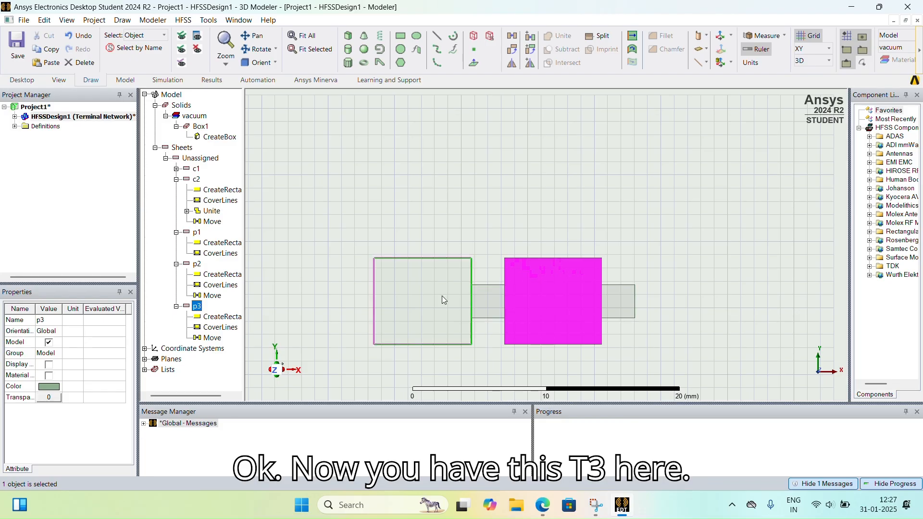
right_click(203, 304)
mouse_move(301, 199)
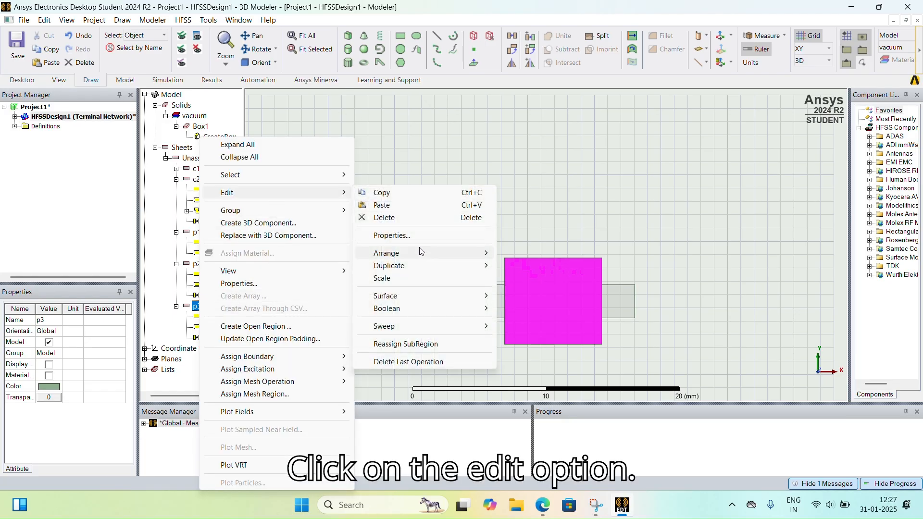
mouse_move(386, 253)
left_click(519, 252)
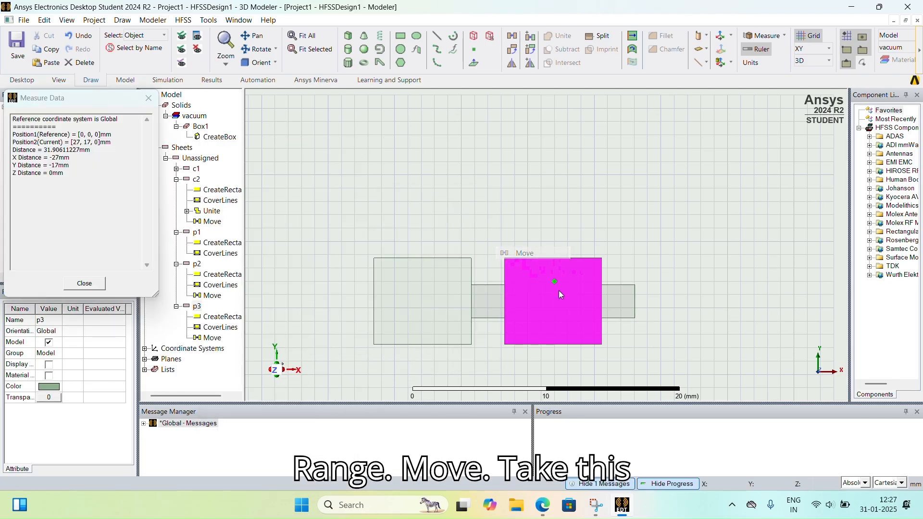
left_click(506, 303)
left_click(634, 303)
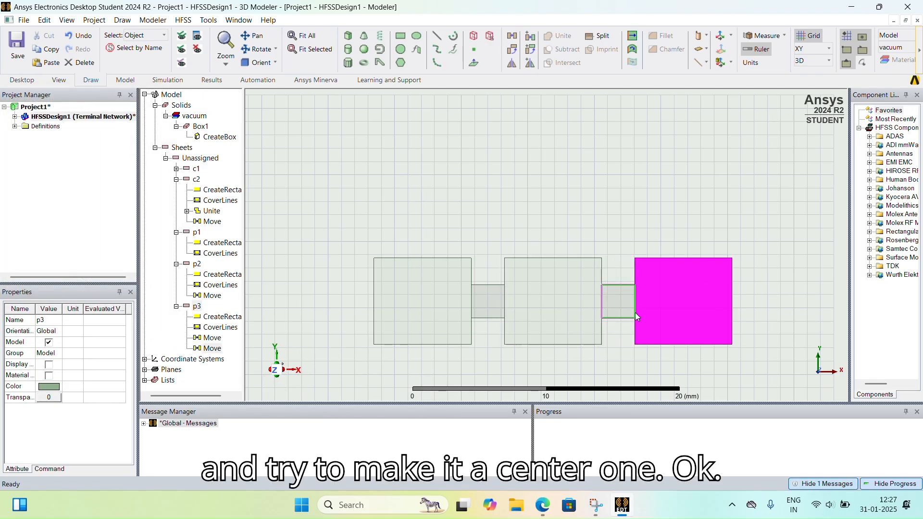
Copy connecting tab c1, paste three duplicates of it in the same place, and check the new copies c3, c4 and c5.
left_click(196, 169)
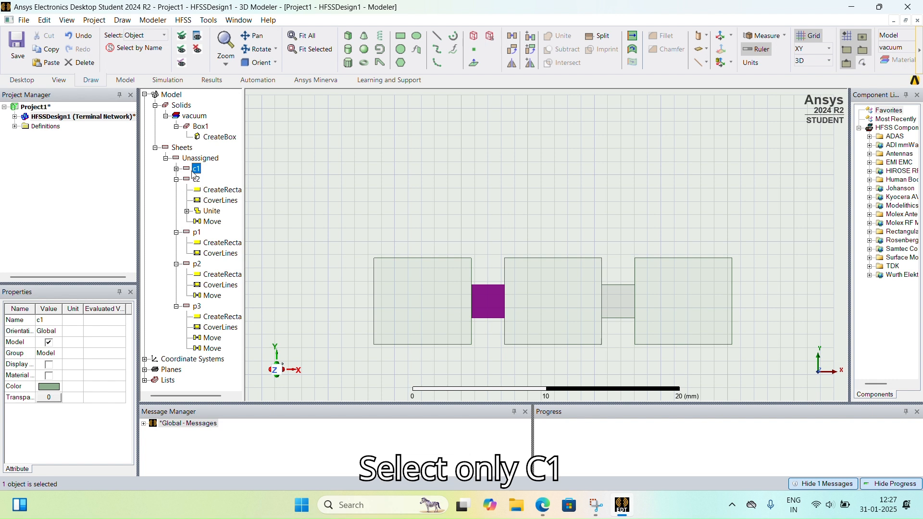
right_click(196, 169)
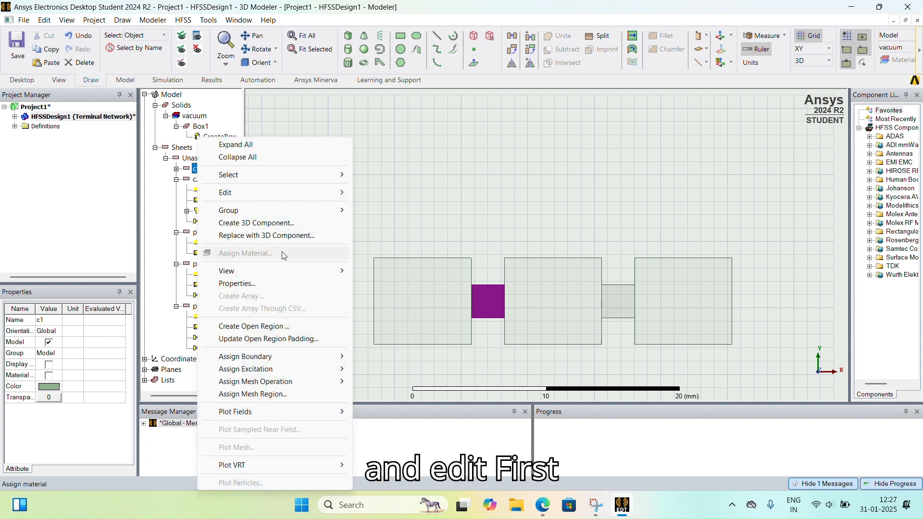
mouse_move(278, 195)
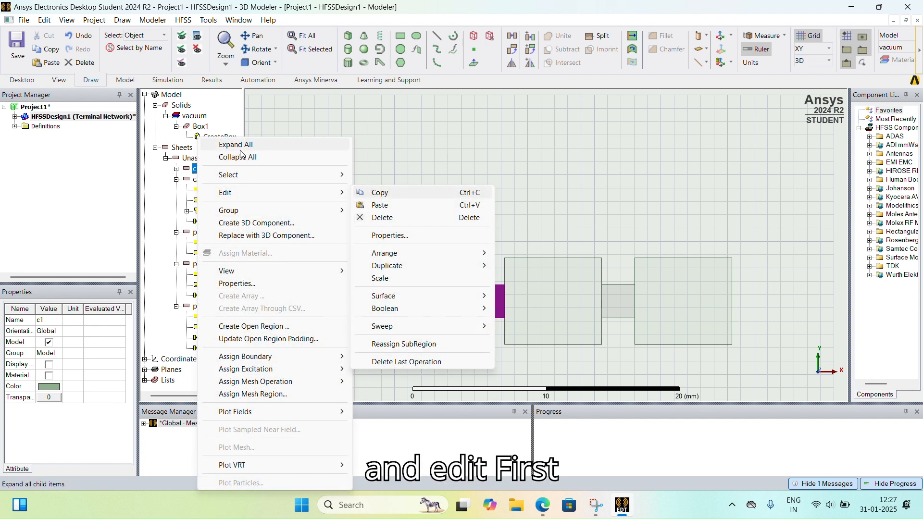
left_click(412, 202)
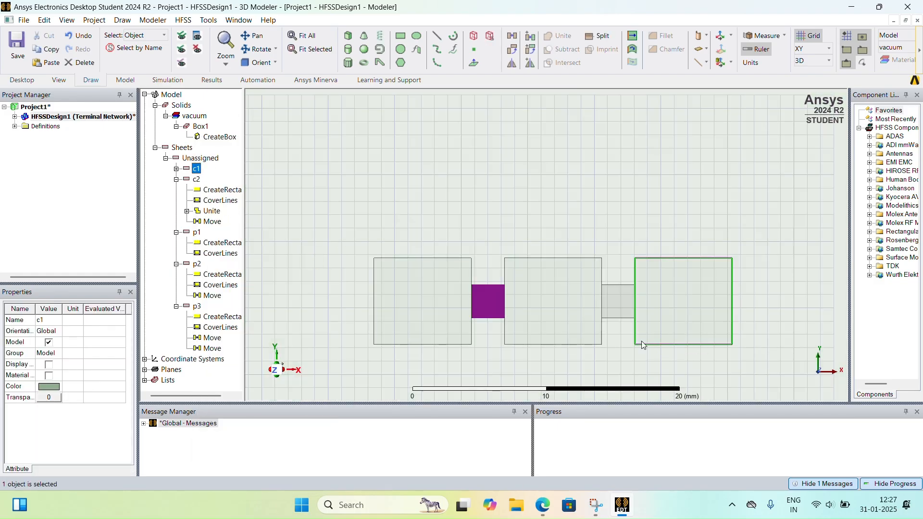
right_click(194, 174)
left_click(240, 118)
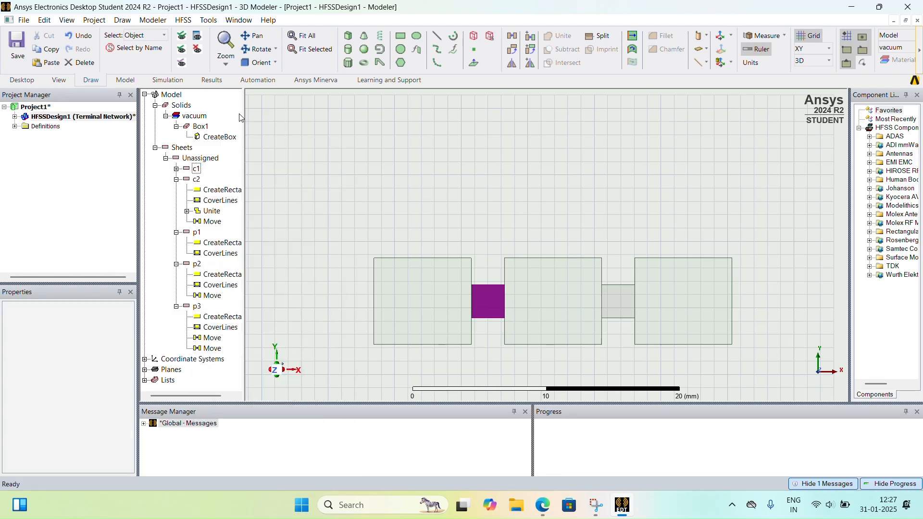
left_click(197, 169)
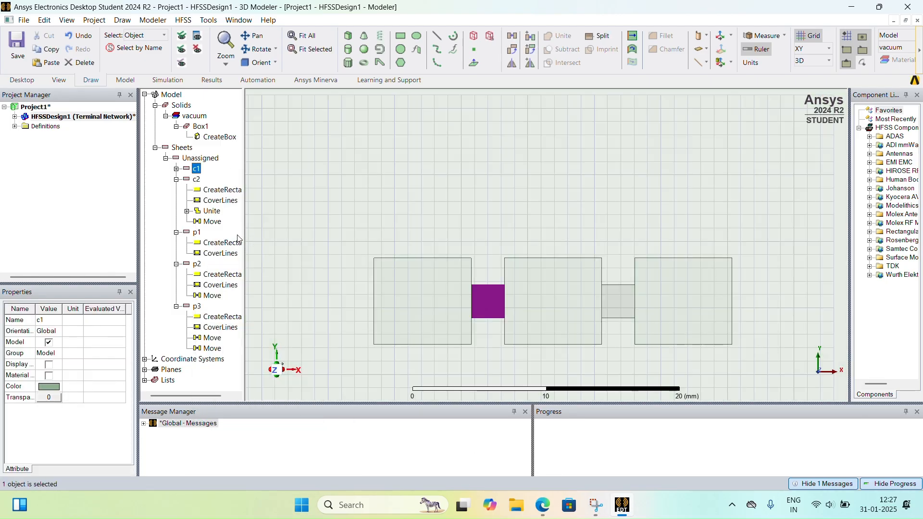
key("ctrl+v")
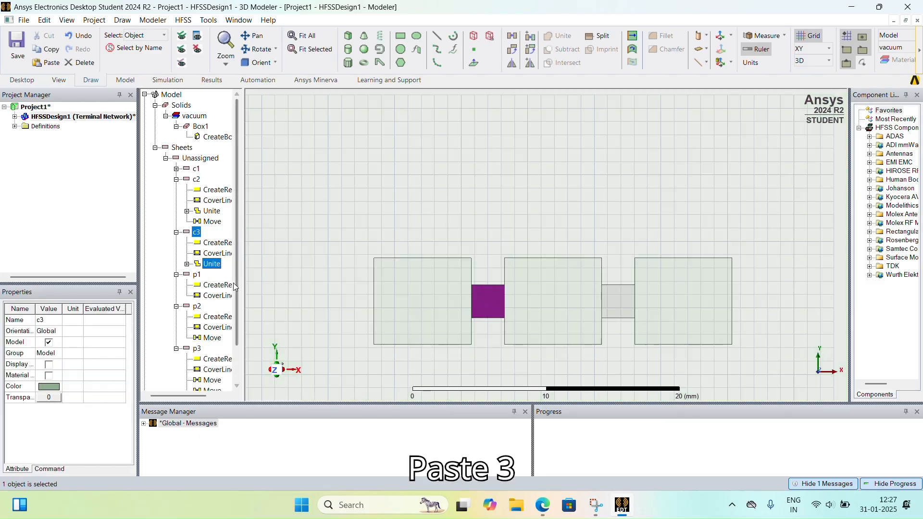
key("ctrl+v")
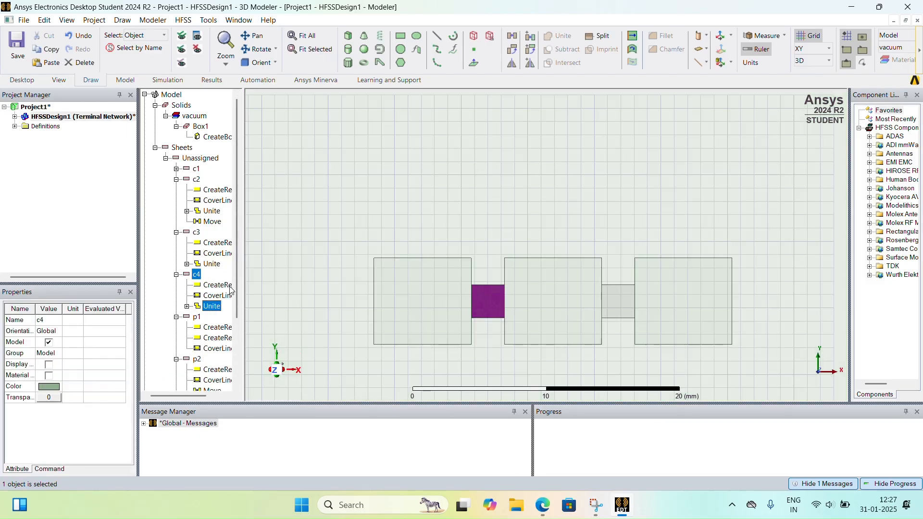
key("ctrl+v")
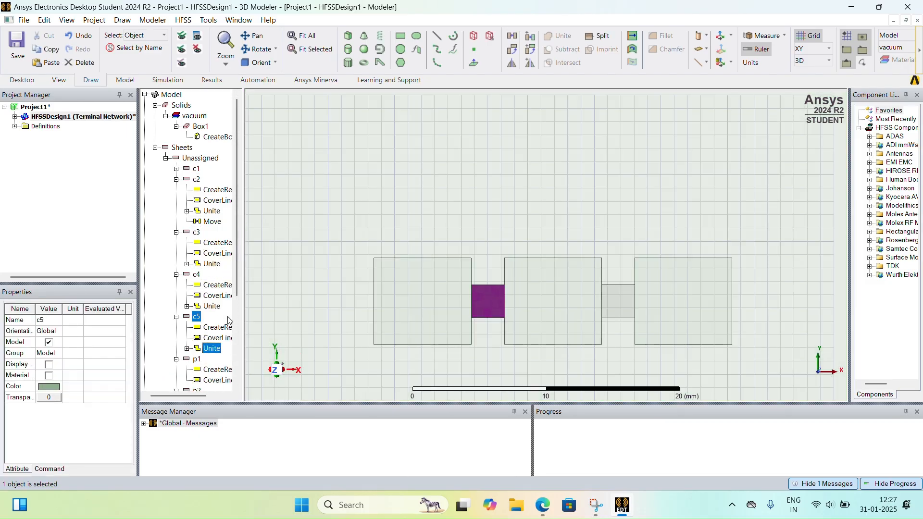
left_click(197, 233)
left_click(196, 274)
left_click(202, 326)
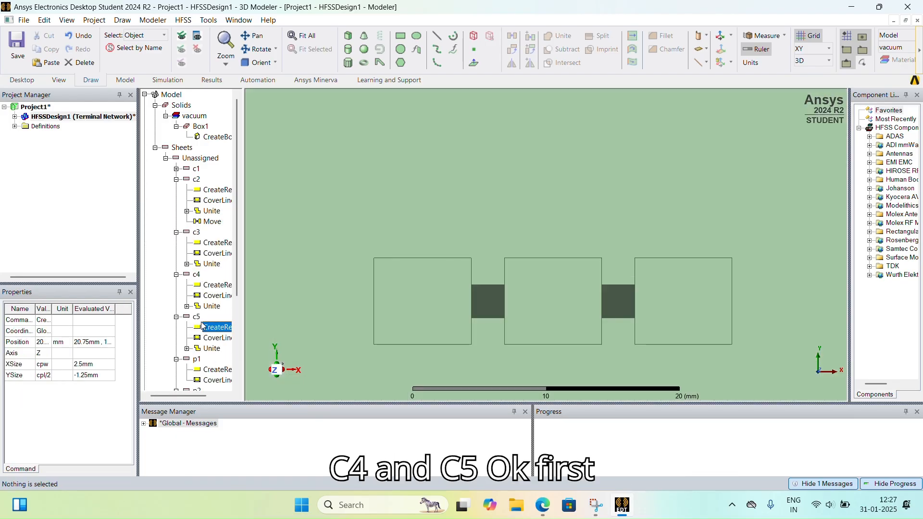
left_click(197, 317)
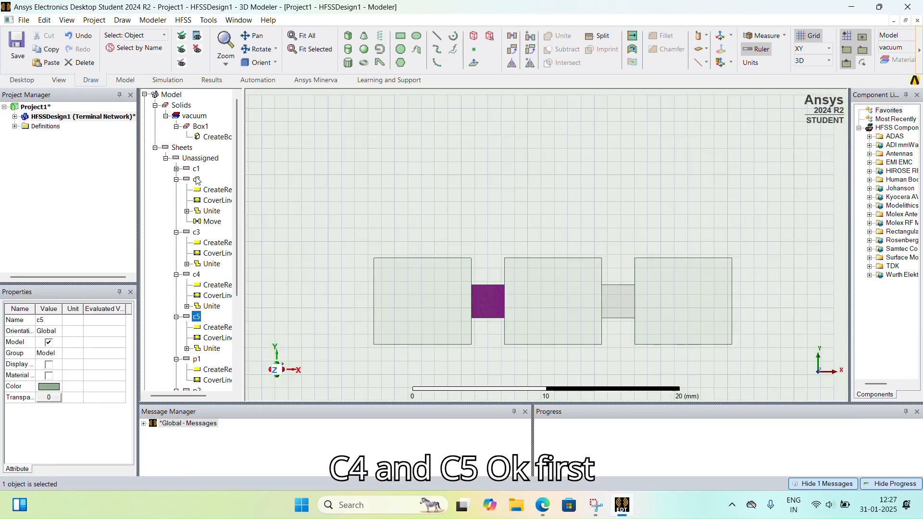
Move tab c3 from its lower edge's midpoint to the midpoint of patch p1's upper edge, and check its move vector.
left_click(196, 233)
right_click(196, 233)
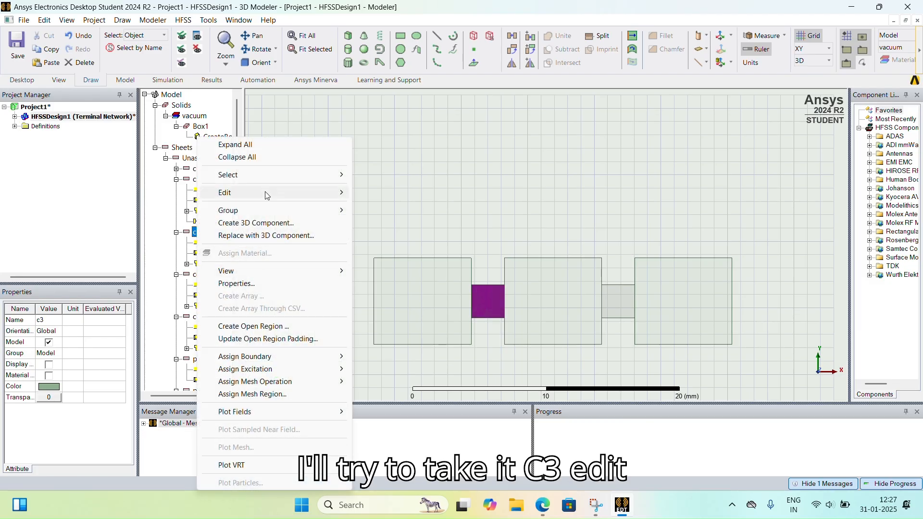
mouse_move(276, 193)
mouse_move(422, 259)
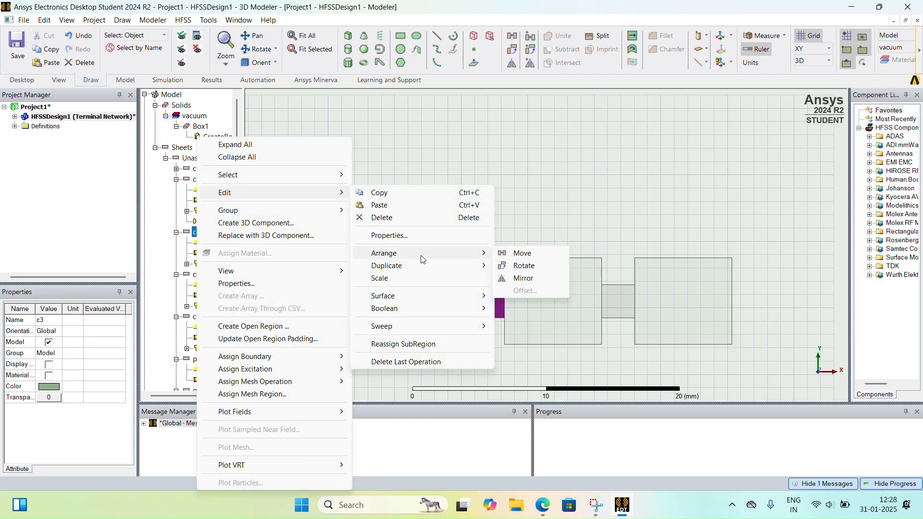
left_click(522, 253)
left_click(489, 322)
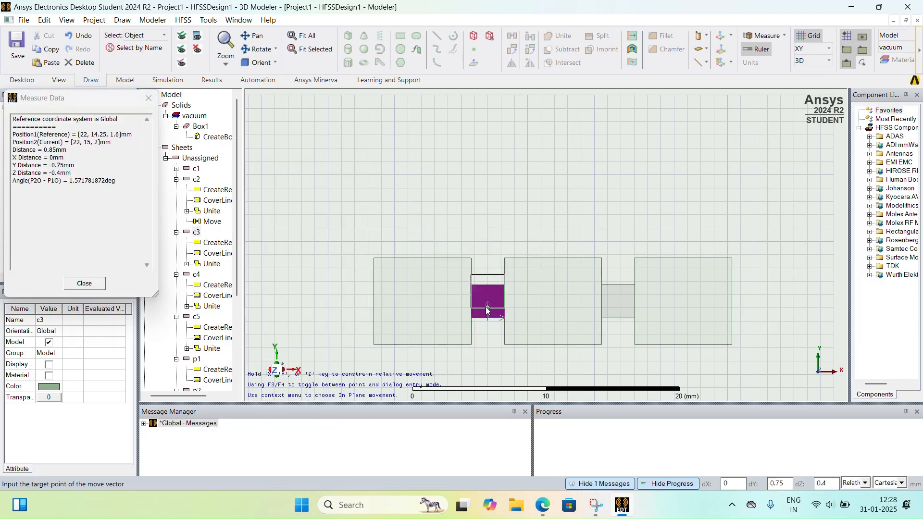
left_click(424, 260)
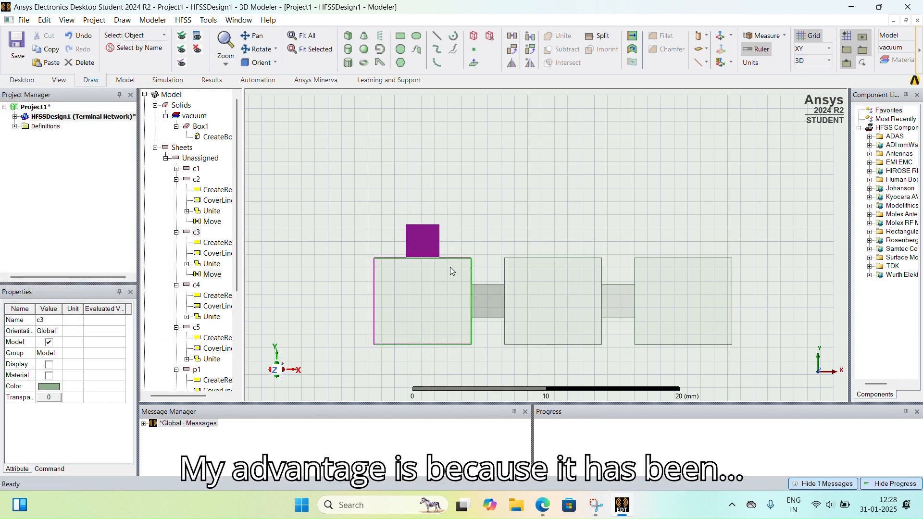
double_click(212, 275)
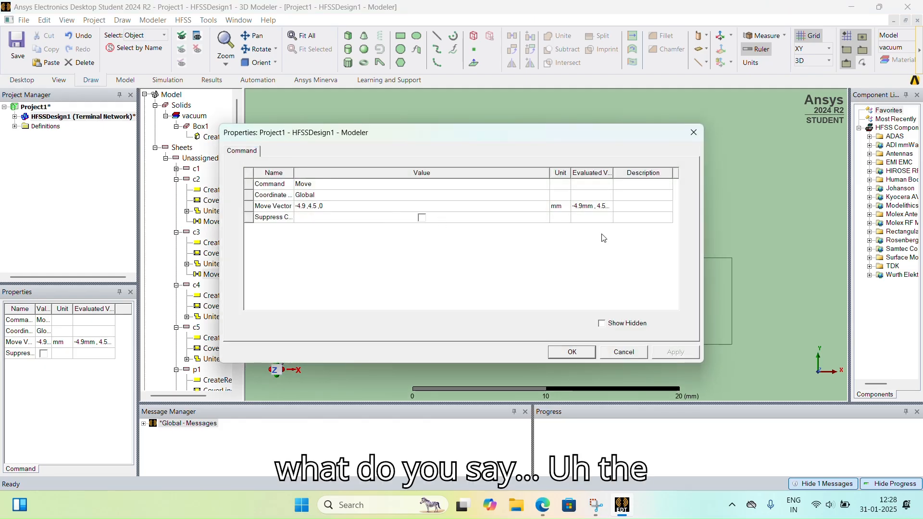
left_click(694, 134)
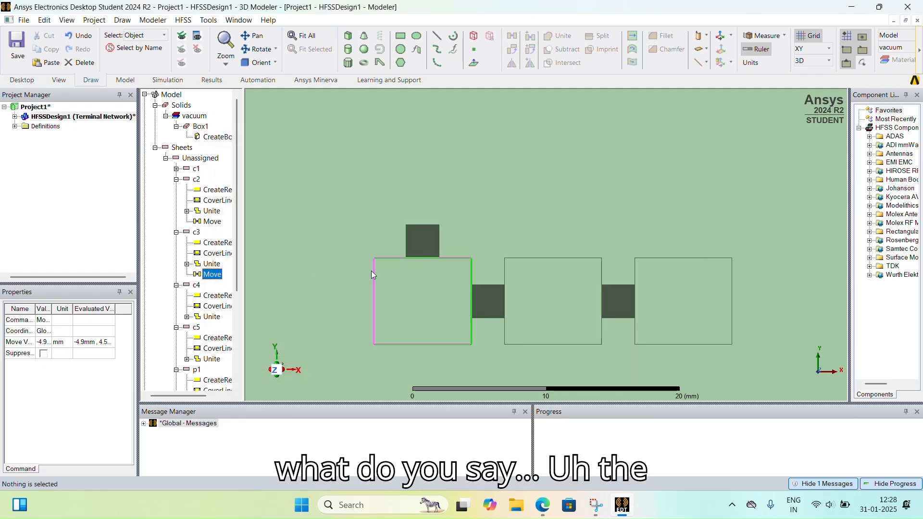
Move tab c4 from the midpoint of its lower edge to the midpoint of patch p2's upper edge.
left_click(199, 286)
right_click(199, 286)
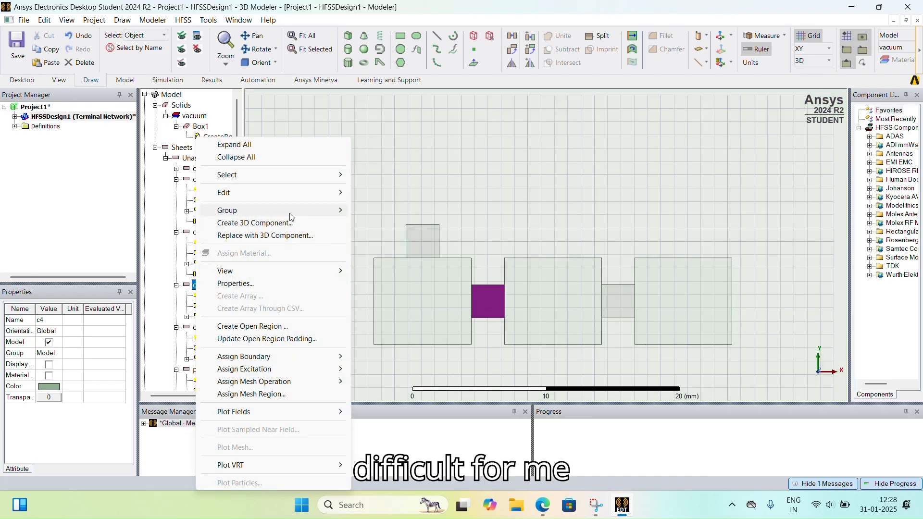
mouse_move(308, 192)
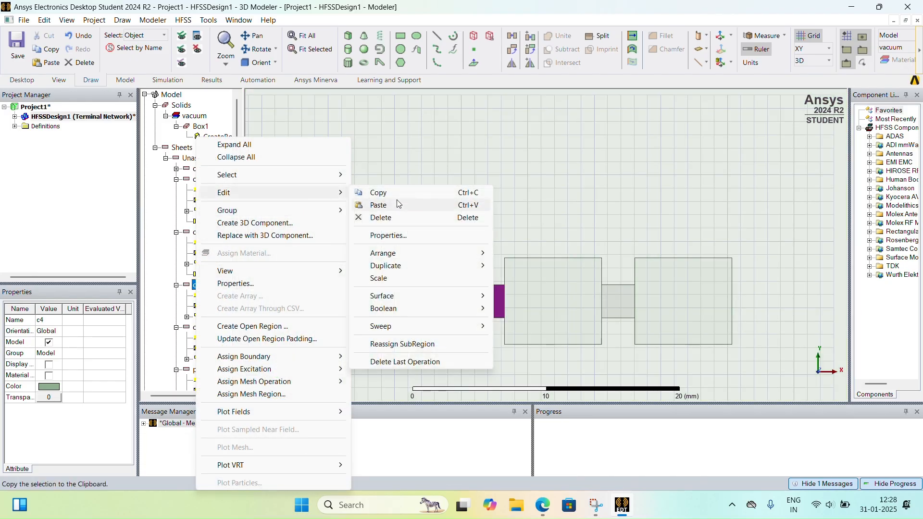
mouse_move(402, 253)
left_click(517, 254)
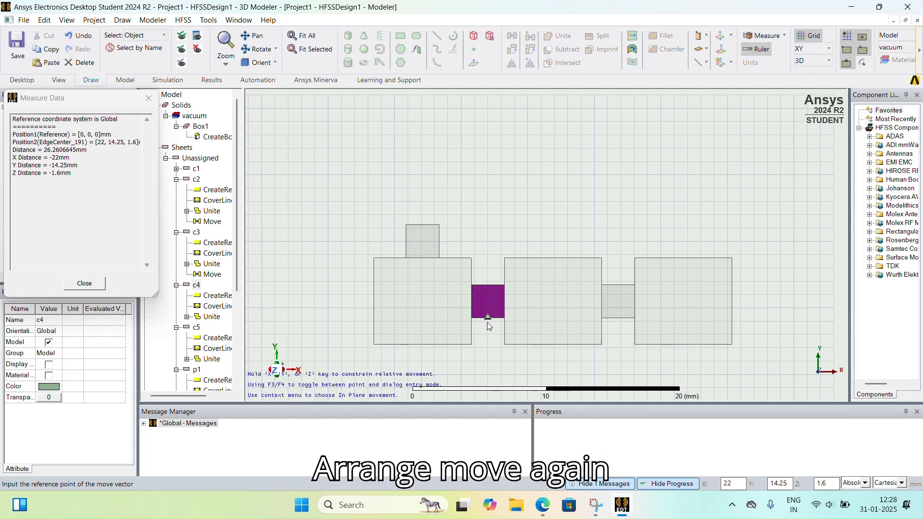
left_click(488, 322)
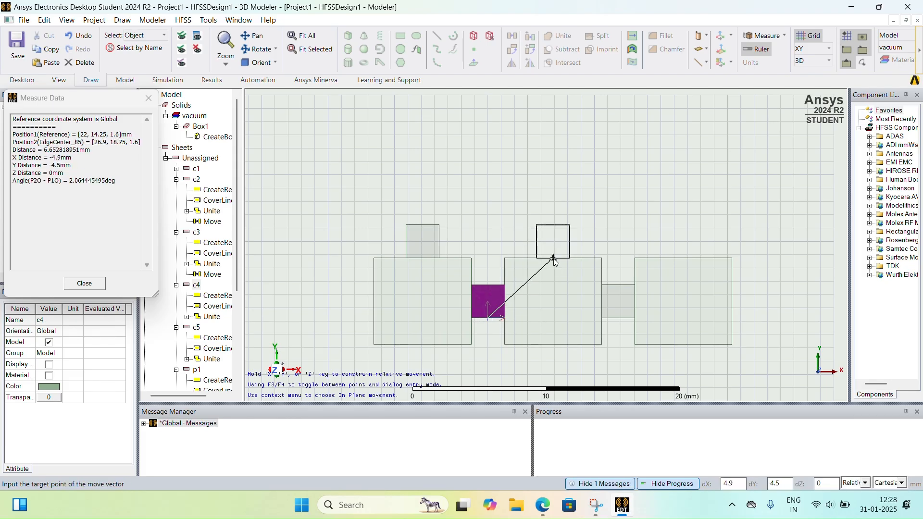
left_click(553, 258)
Move tab c5 from the midpoint of its lower edge to the midpoint of patch p3's upper edge.
scroll(208, 339, "down", 2)
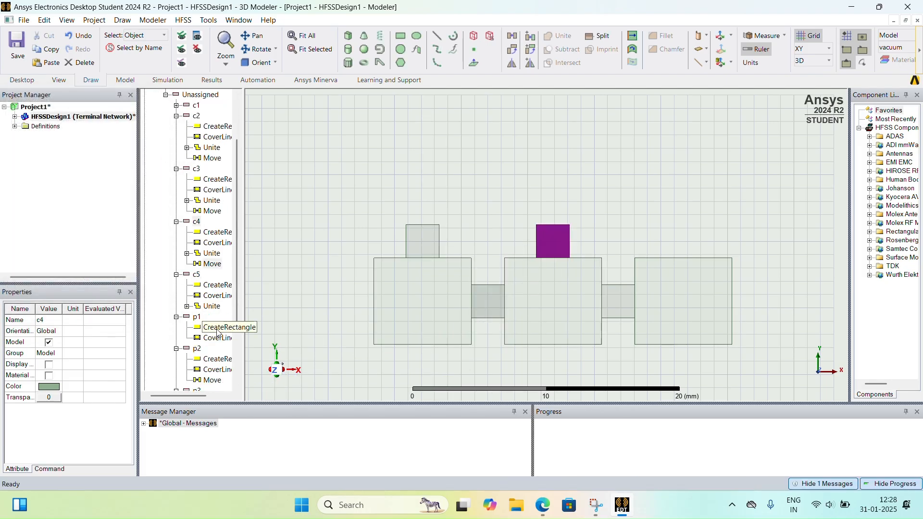
right_click(198, 275)
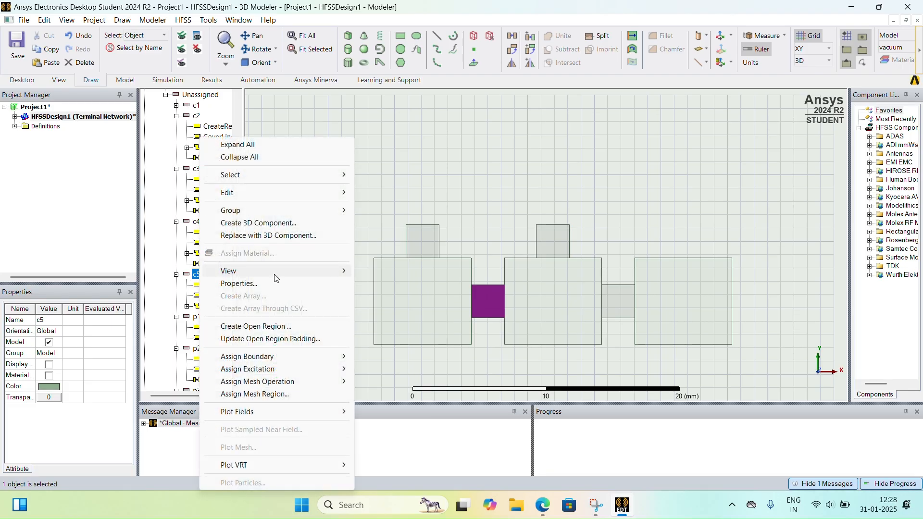
mouse_move(289, 193)
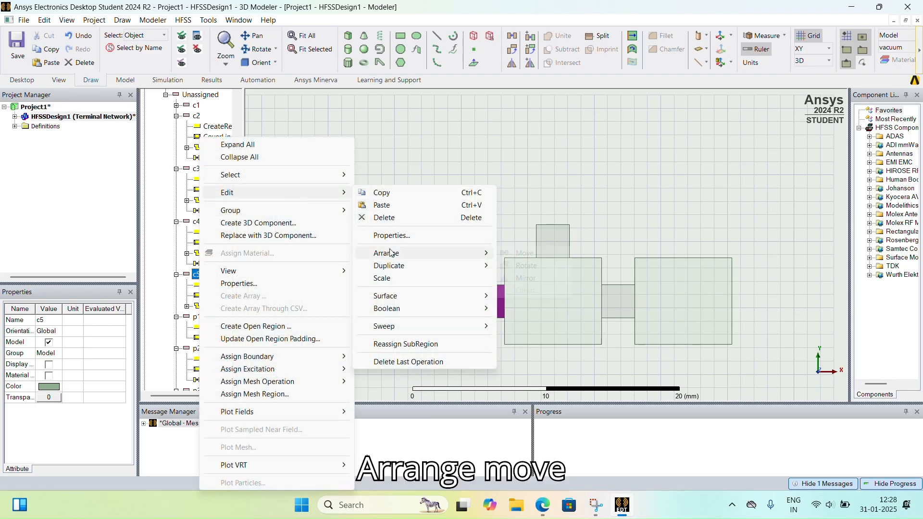
mouse_move(486, 254)
left_click(522, 254)
left_click(488, 318)
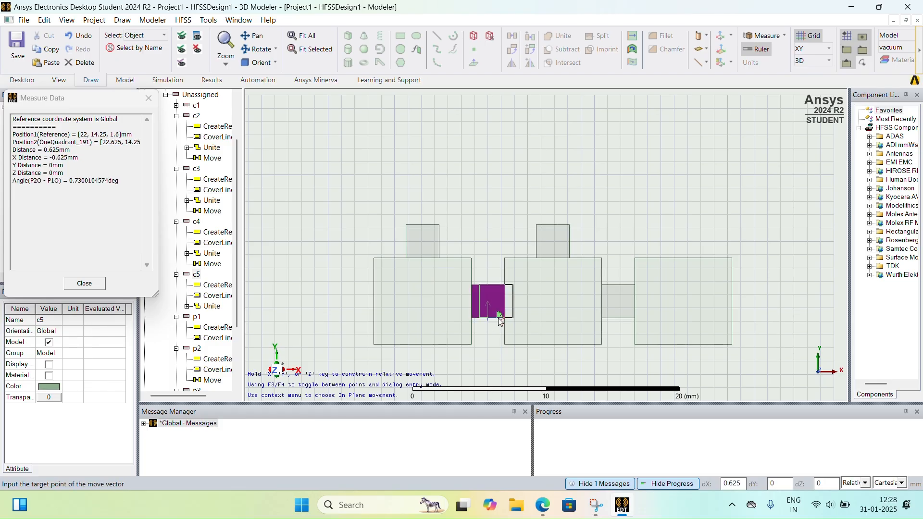
left_click(685, 260)
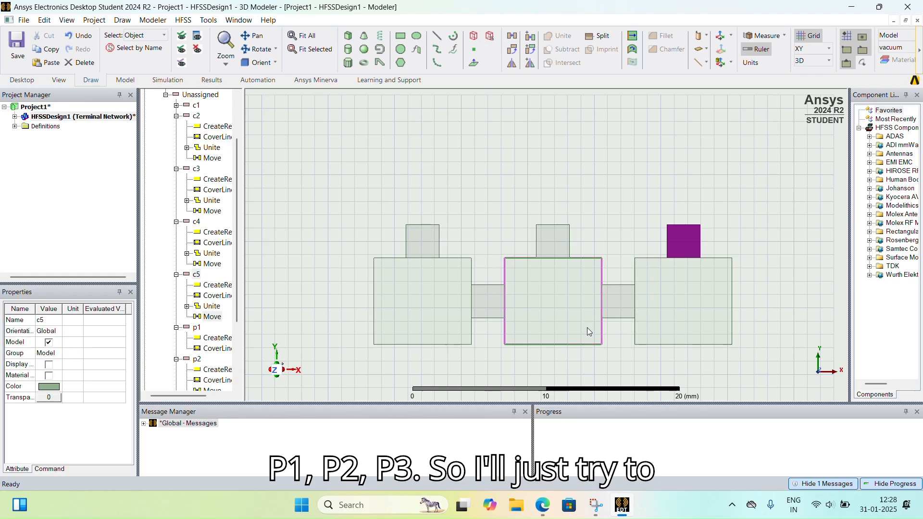
Collapse the operation histories of tabs c2 to c5 and patches p1 and p2 in the model tree.
scroll(208, 272, "up", 2)
scroll(208, 272, "down", 1)
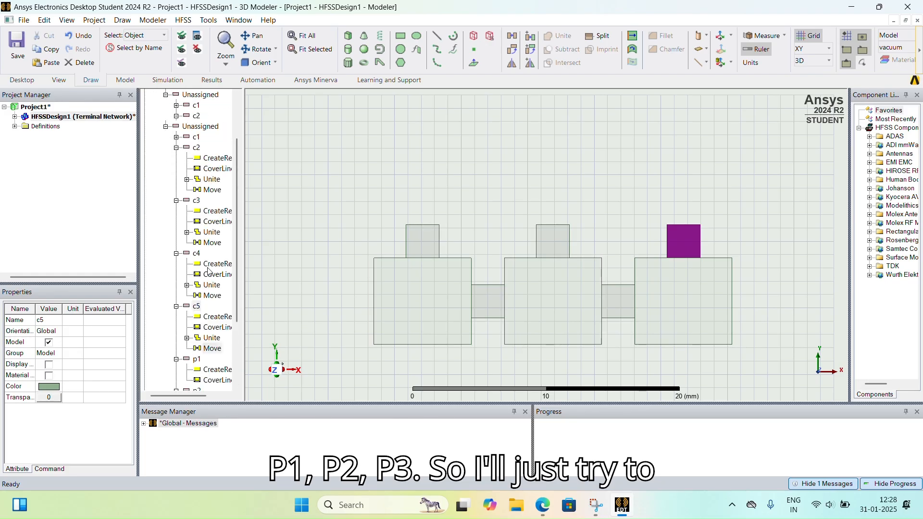
scroll(208, 271, "up", 2)
left_click(176, 180)
left_click(176, 190)
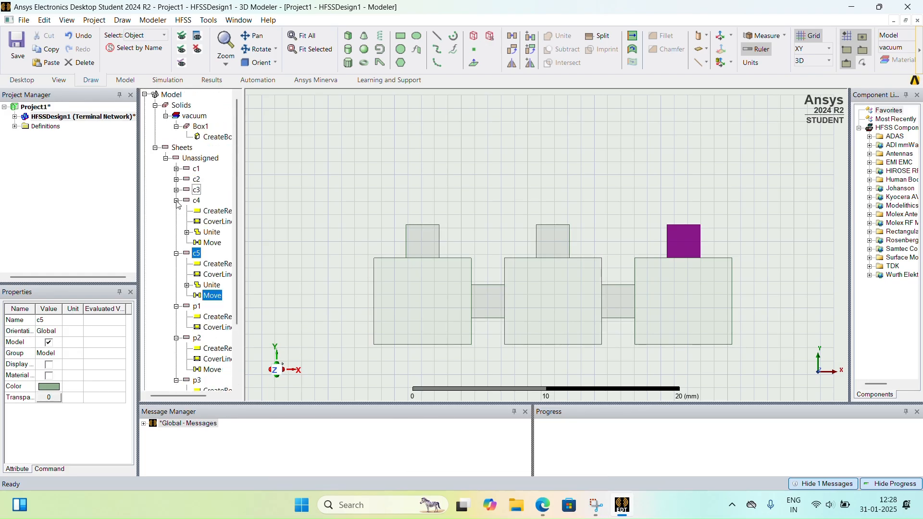
left_click(176, 201)
left_click(177, 211)
left_click(177, 222)
left_click(177, 233)
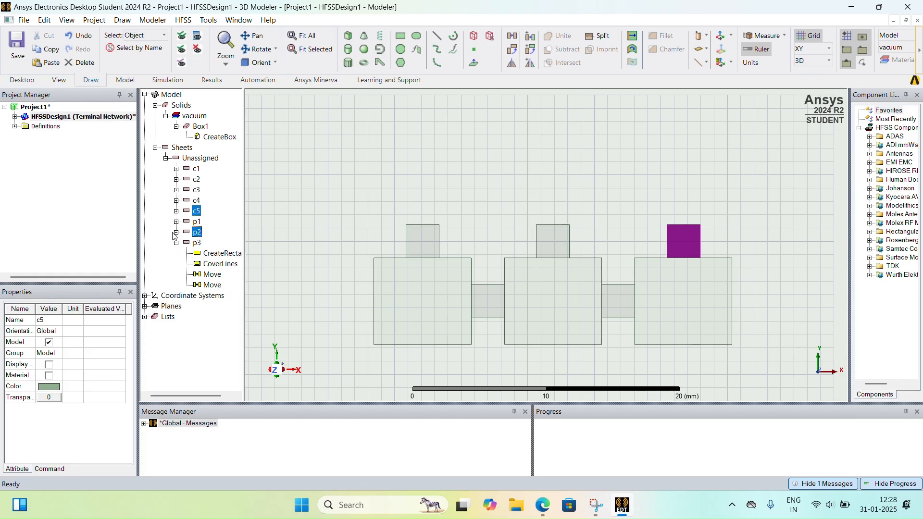
Copy patches p1, p2 and p3, paste one duplicate of each in the same place, and collapse p3's history.
left_click(197, 223)
left_click(197, 232, "ctrl")
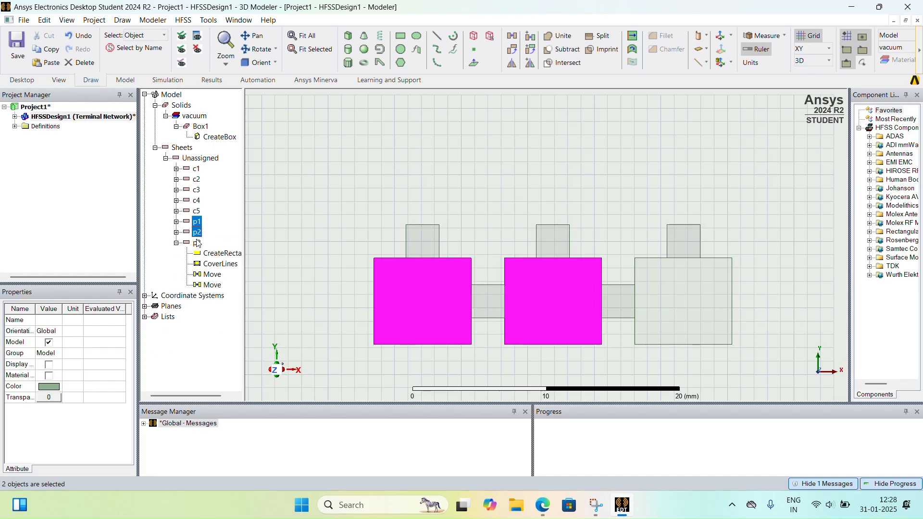
left_click(197, 243, "ctrl")
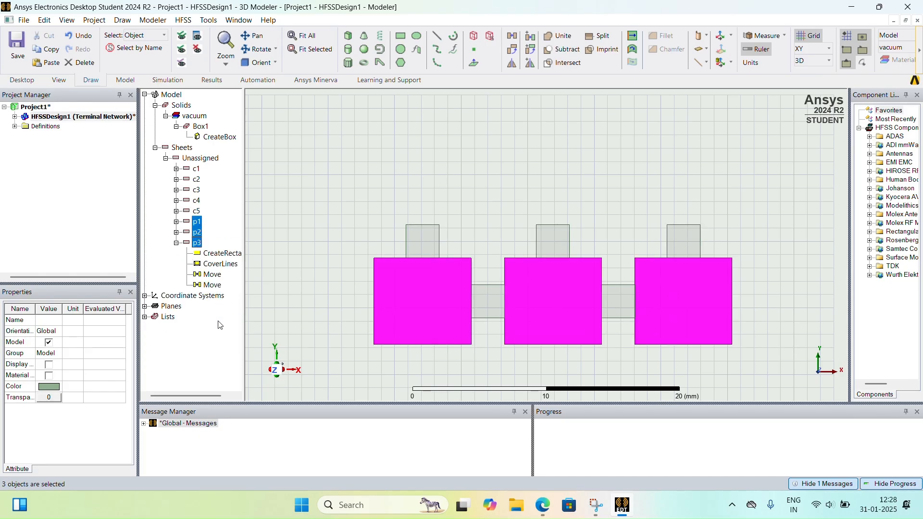
key("ctrl+v")
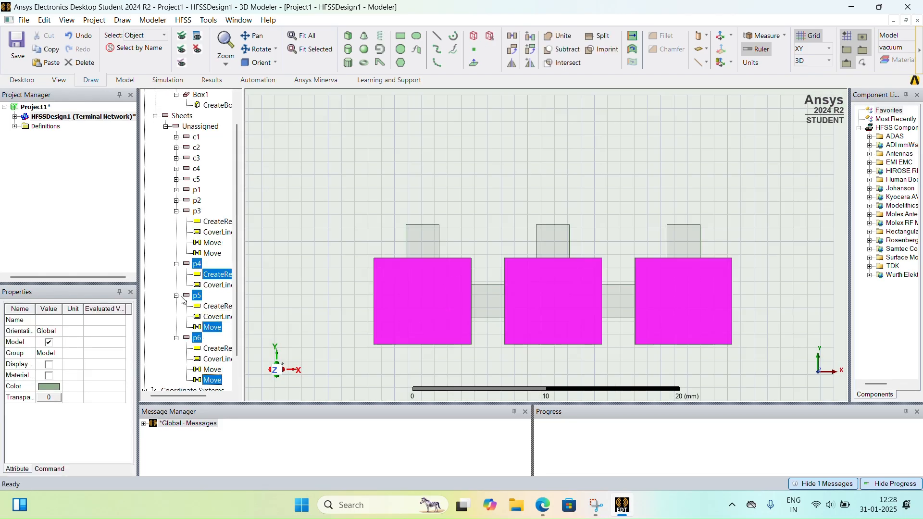
left_click(177, 211)
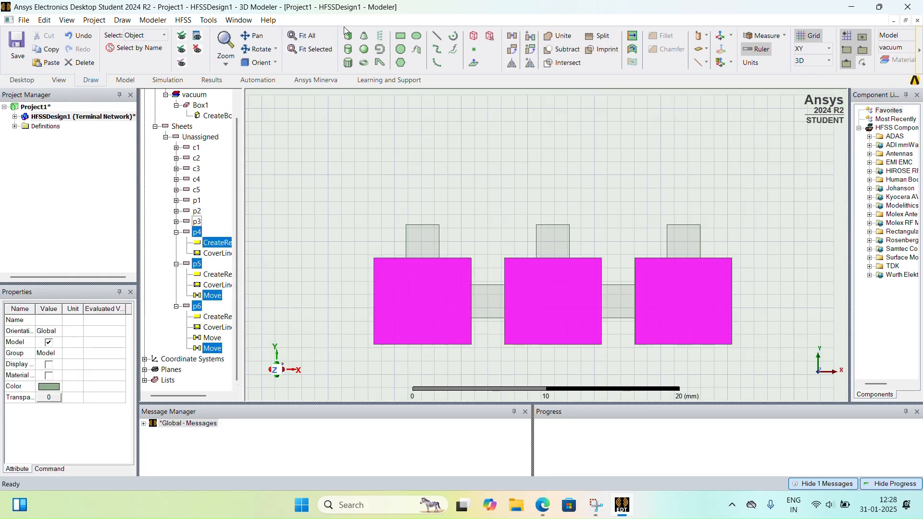
Move duplicate patches p4, p5 and p6 together from the midpoint of p5's lower edge to the midpoint of tab c4's upper edge.
right_click(198, 235)
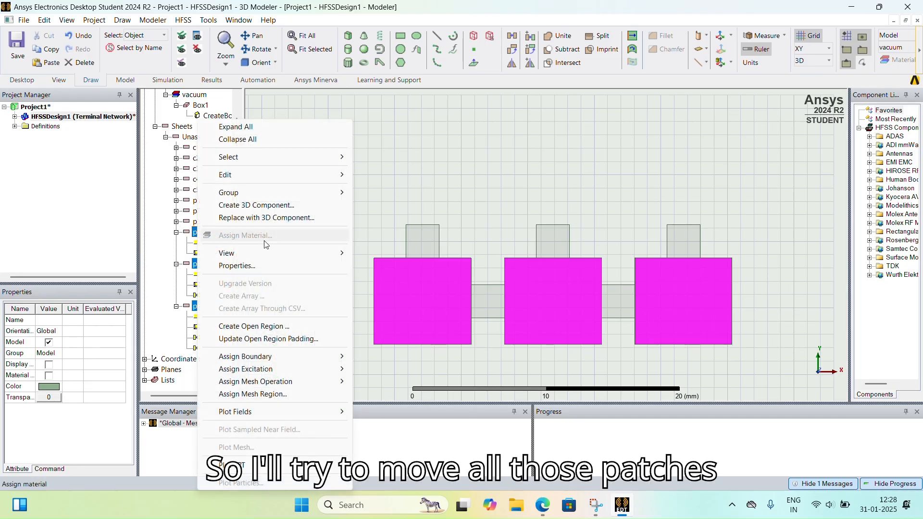
mouse_move(283, 175)
mouse_move(385, 236)
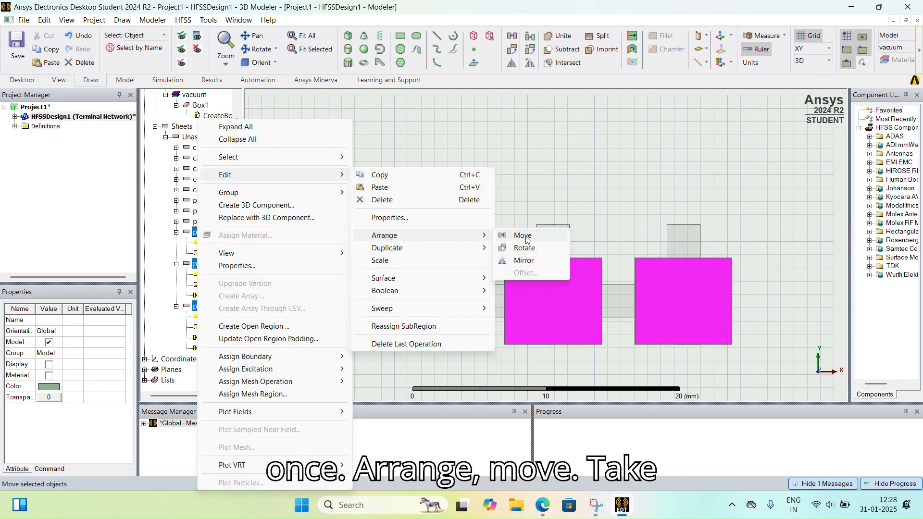
left_click(517, 234)
left_click(553, 345)
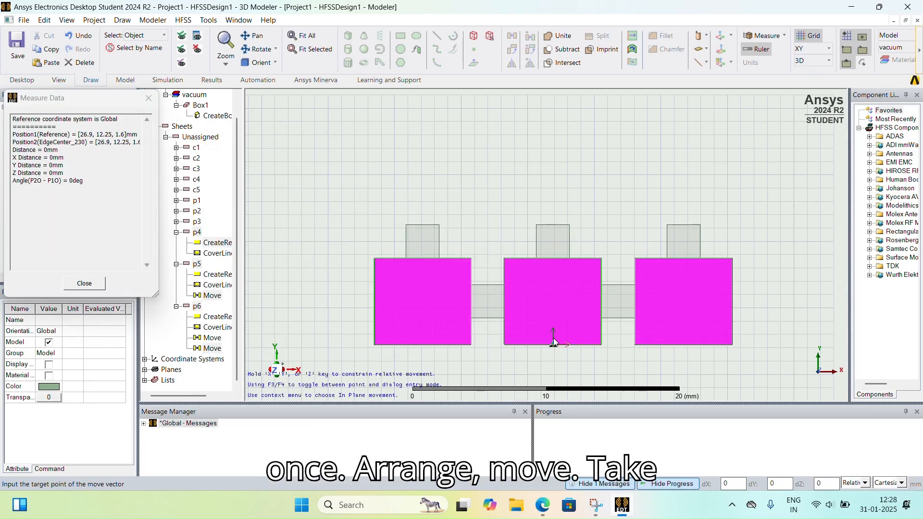
left_click(553, 226)
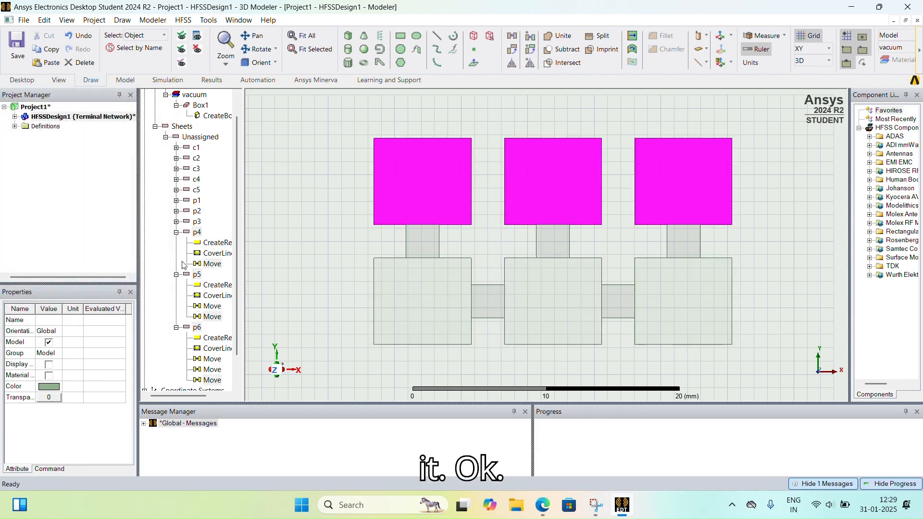
Collapse the operation histories of patches p4, p5 and p6 in the model tree and clear the selection.
left_click(176, 232)
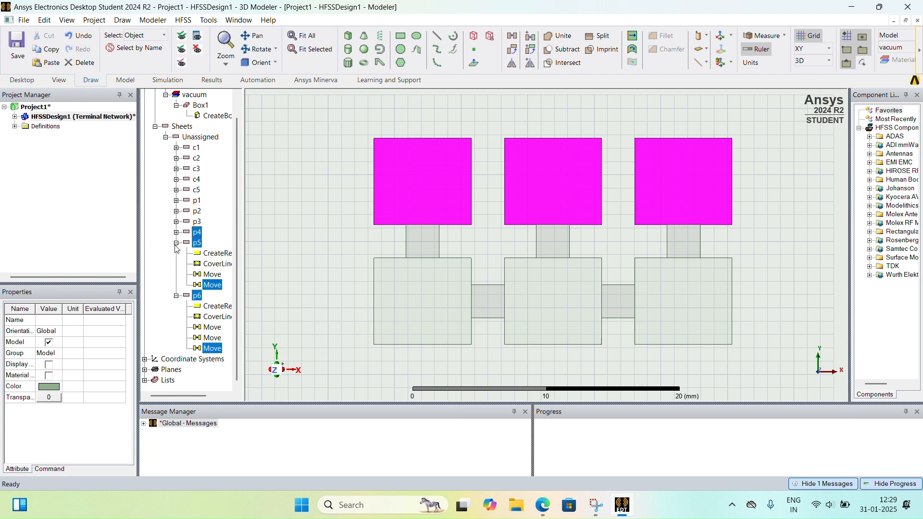
left_click(176, 243)
left_click(176, 275)
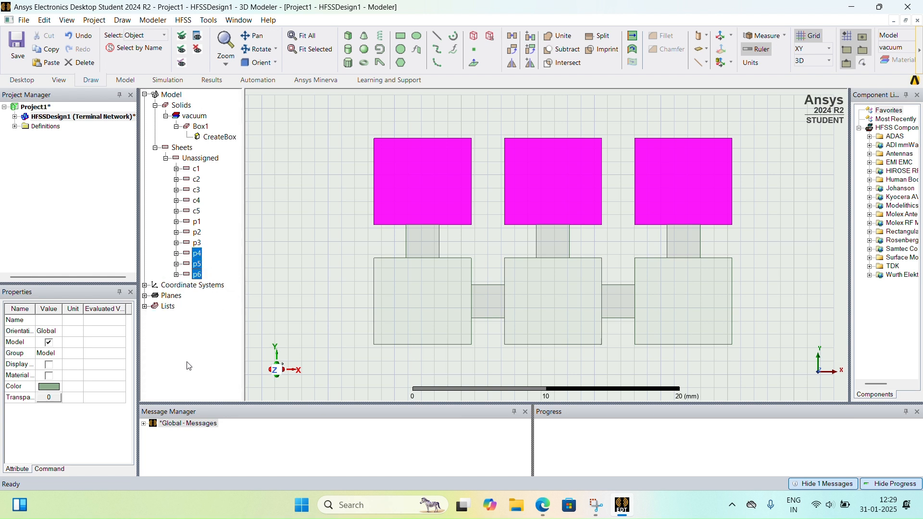
left_click(204, 343)
Copy tabs c3, c4 and c5 together with patches p4, p5 and p6, and paste one duplicate set in the same place.
left_click(197, 253)
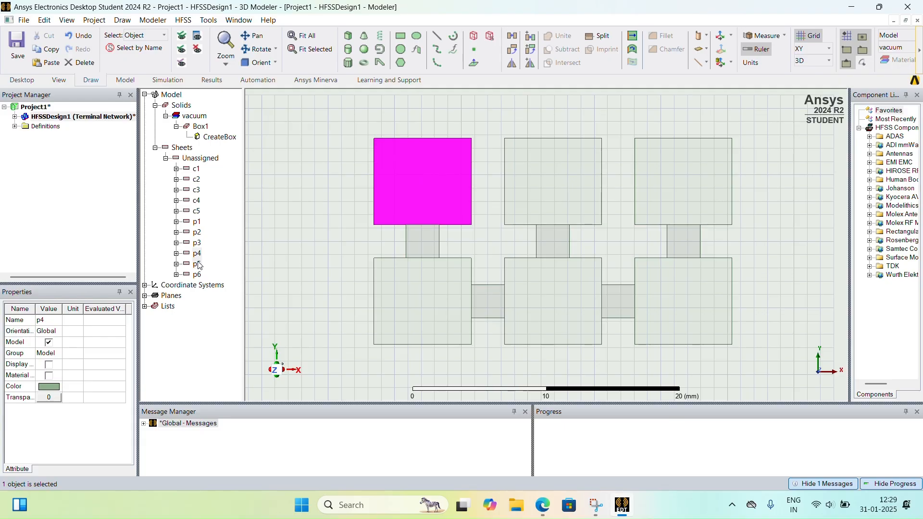
left_click(197, 265, "ctrl")
left_click(198, 201)
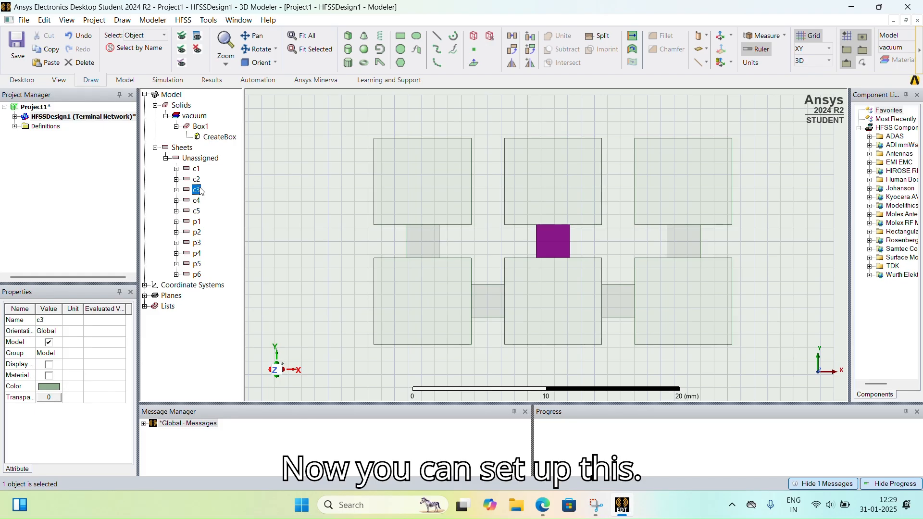
left_click(197, 201, "ctrl")
left_click(197, 212, "ctrl")
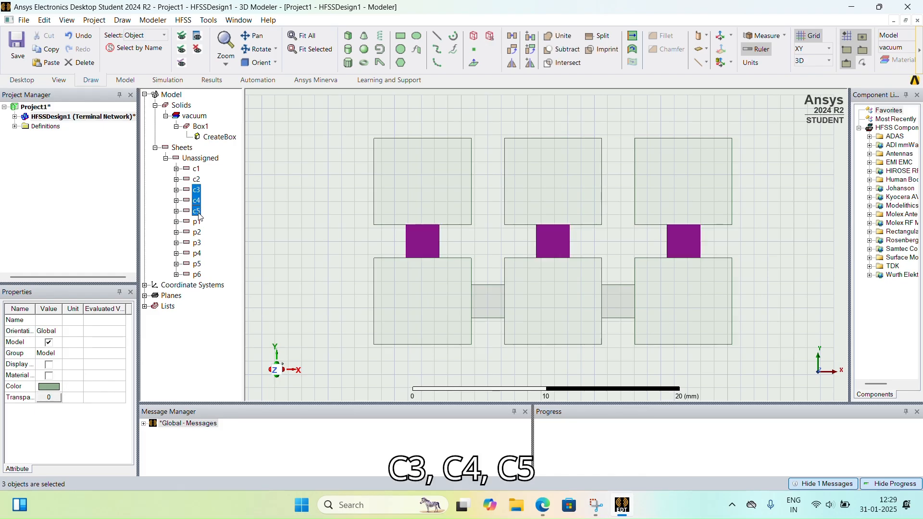
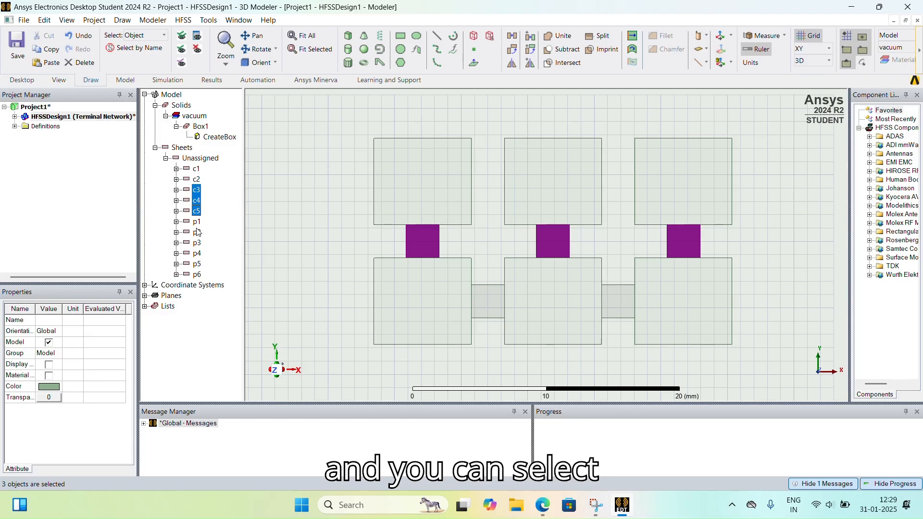
left_click(197, 254, "ctrl")
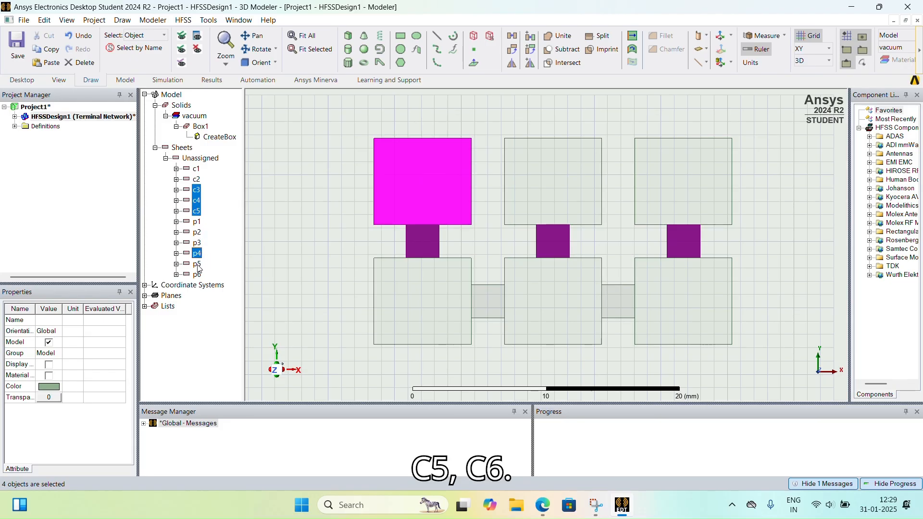
left_click(197, 264, "ctrl")
left_click(198, 275, "ctrl")
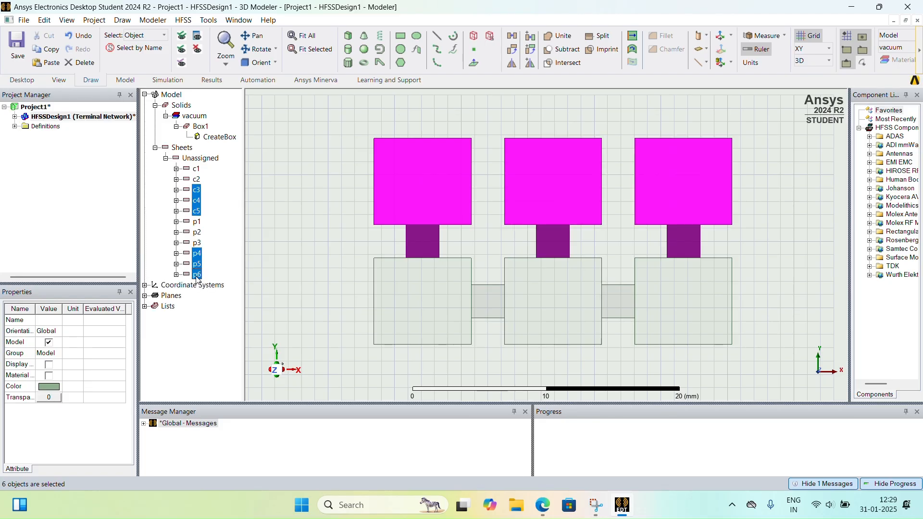
key("ctrl+c")
key("ctrl+v")
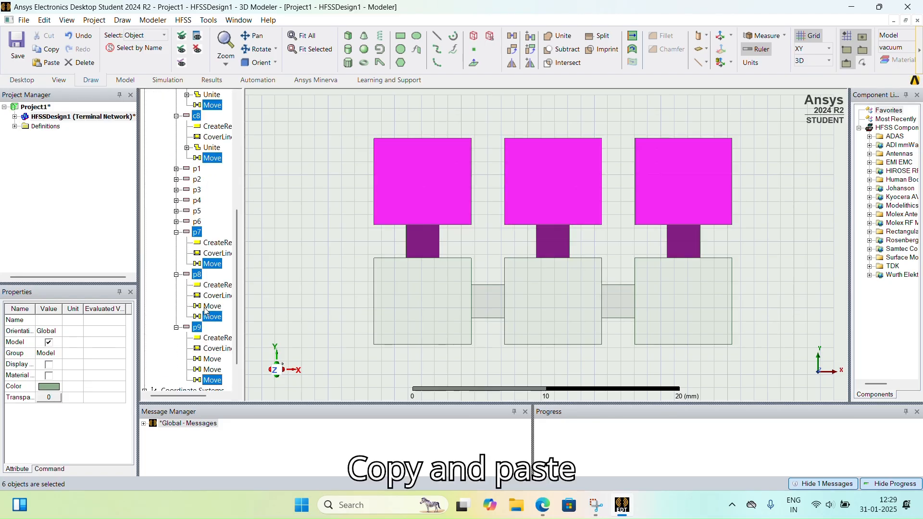
Move the duplicated row of tabs and patches from the midpoint of its first tab's lower edge to the midpoint of patch p4's upper edge.
right_click(197, 232)
left_click(321, 183)
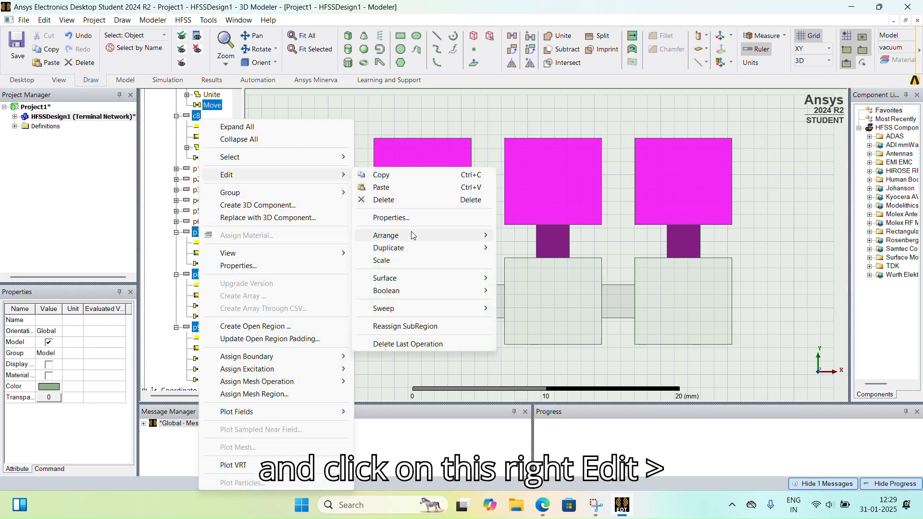
mouse_move(411, 234)
left_click(522, 236)
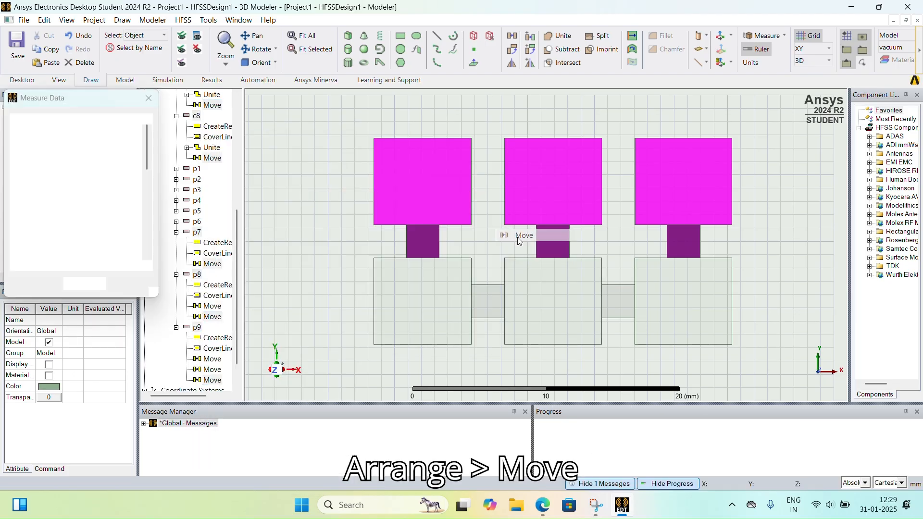
left_click(424, 261)
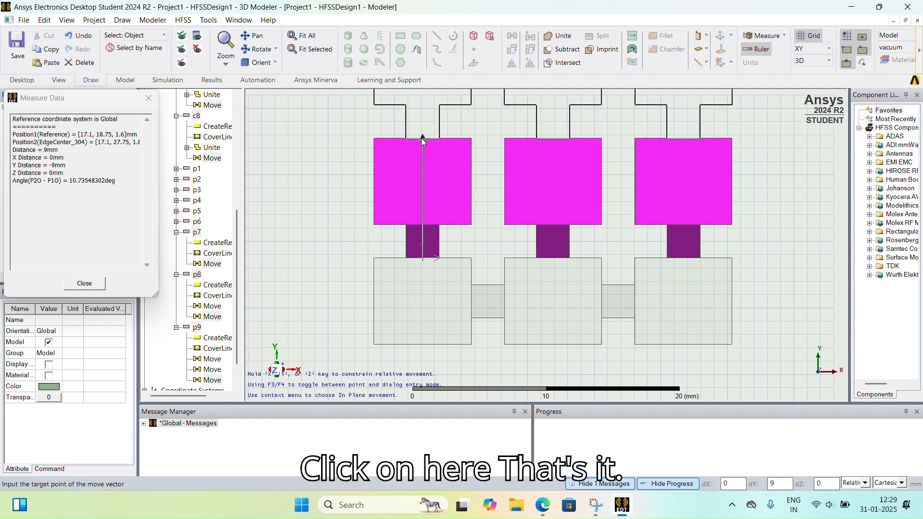
left_click(423, 141)
scroll(718, 260, "down", 3)
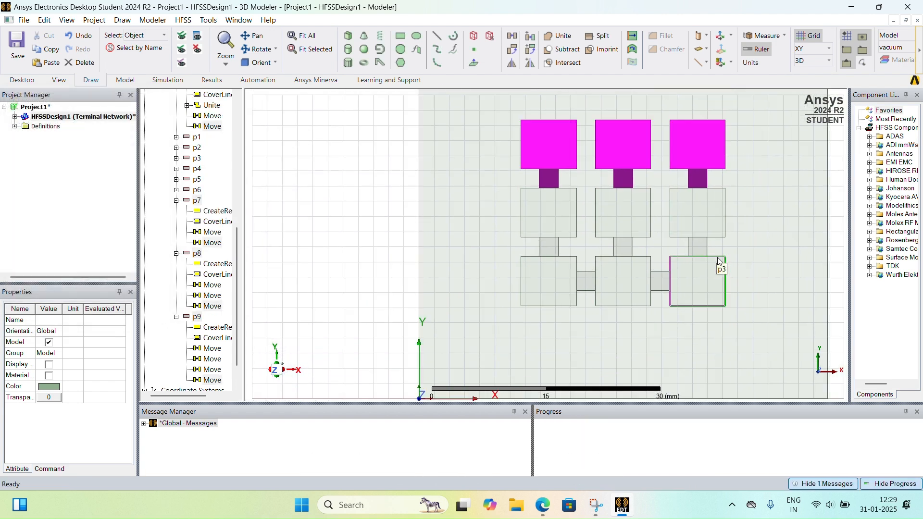
scroll(745, 261, "down", 2)
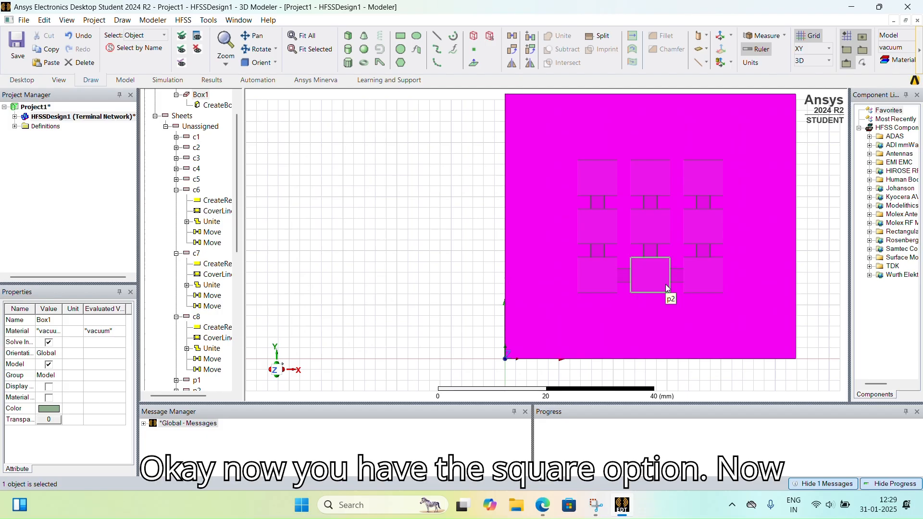
key("ctrl+d")
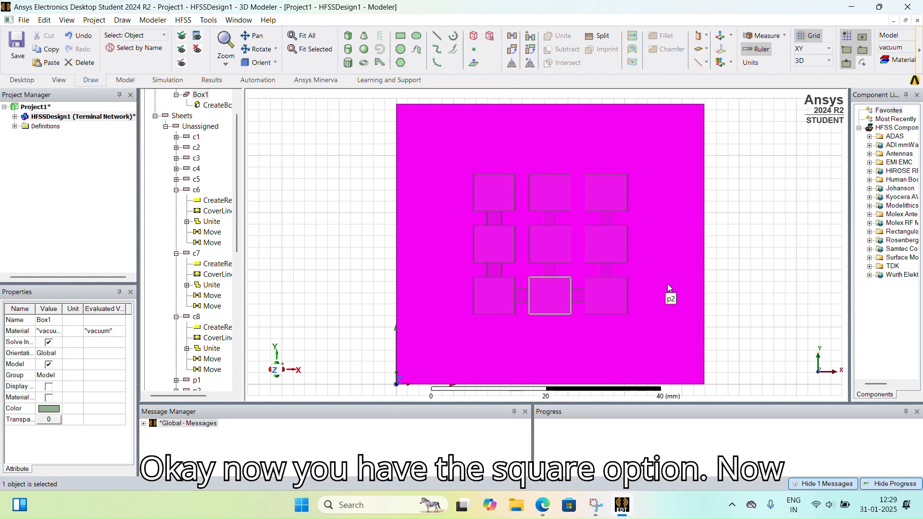
Clear the selection and collapse the operation histories of tabs c6, c7 and c8 and patches p7, p8 and p9 in the model tree.
left_click(767, 315)
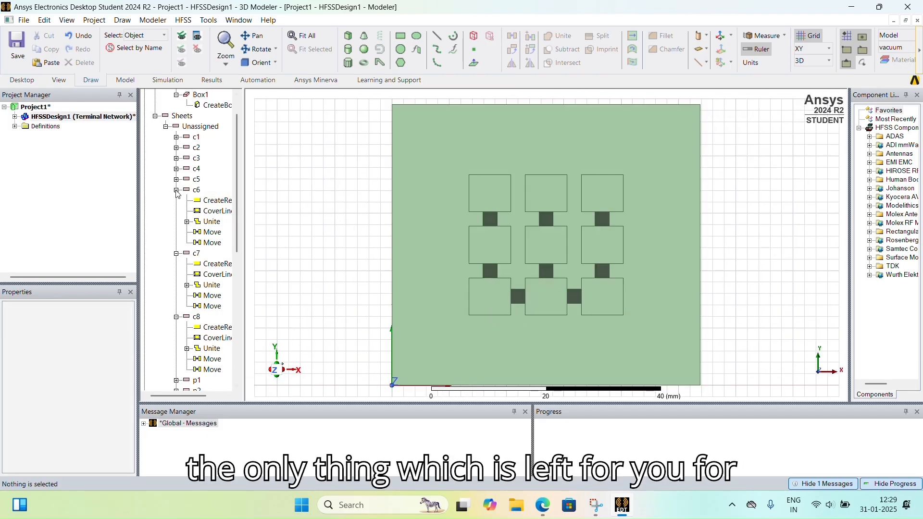
left_click(176, 190)
left_click(176, 201)
left_click(176, 212)
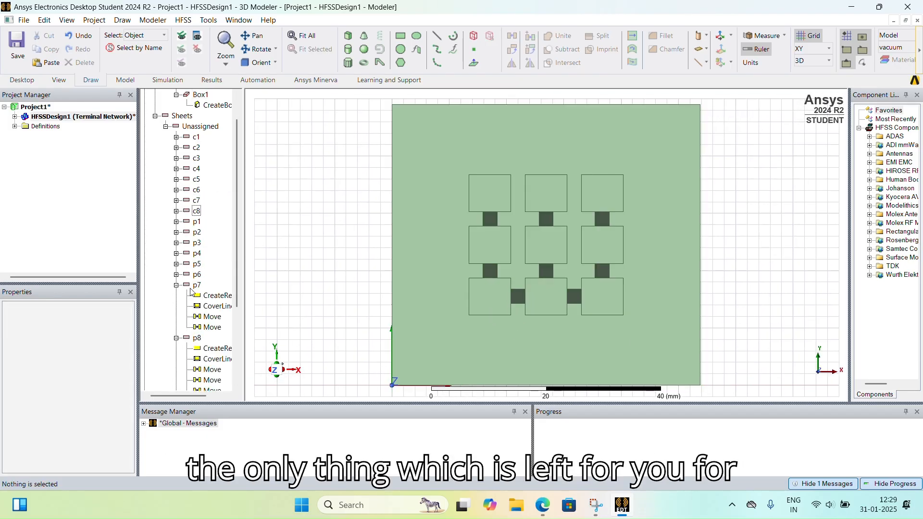
left_click(176, 285)
left_click(176, 295)
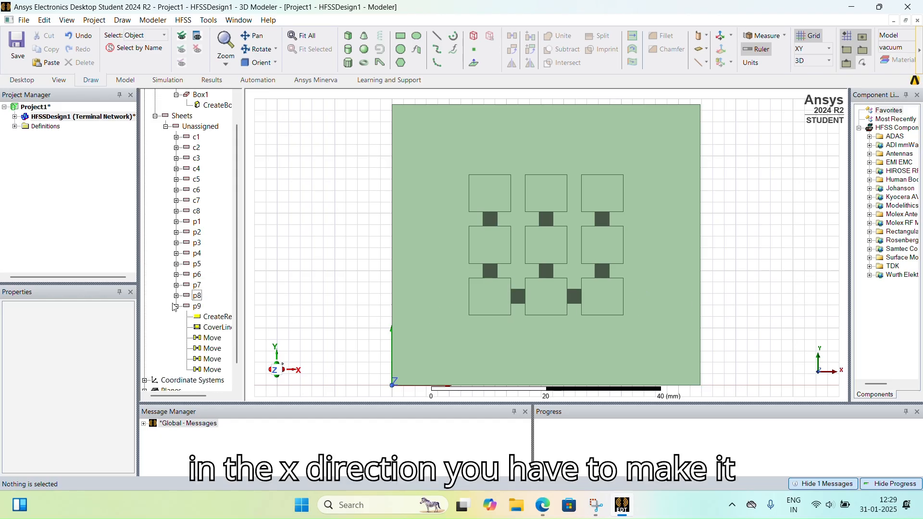
left_click(176, 306)
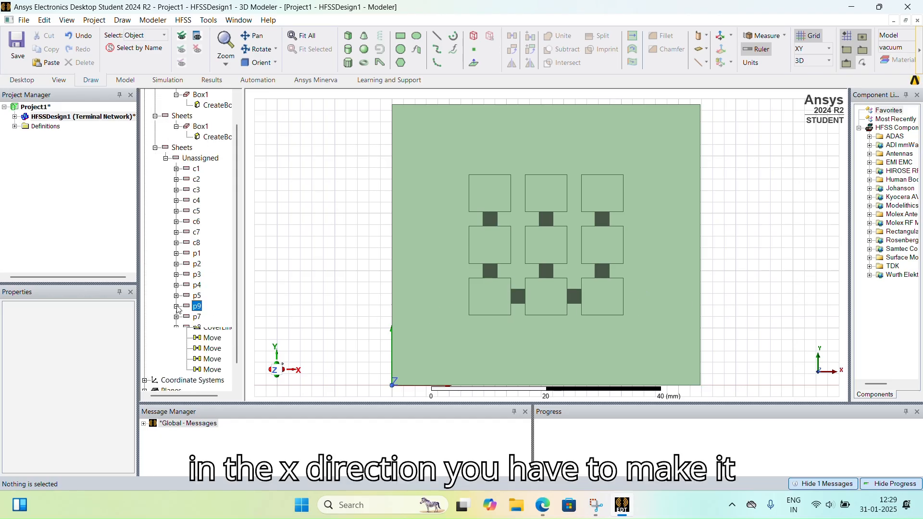
Check which tab names in the model tree belong to the two horizontal connectors between the bottom-row patches.
left_click(517, 298)
left_click(579, 296)
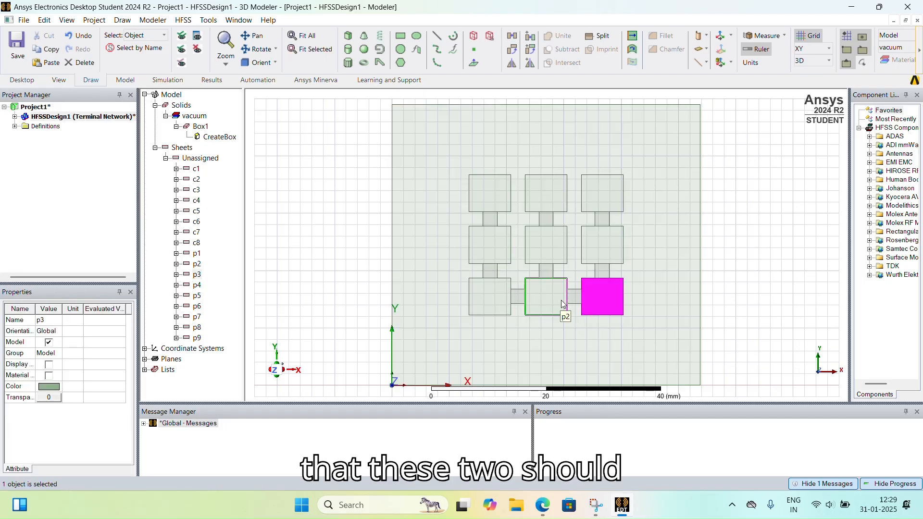
left_click(574, 297)
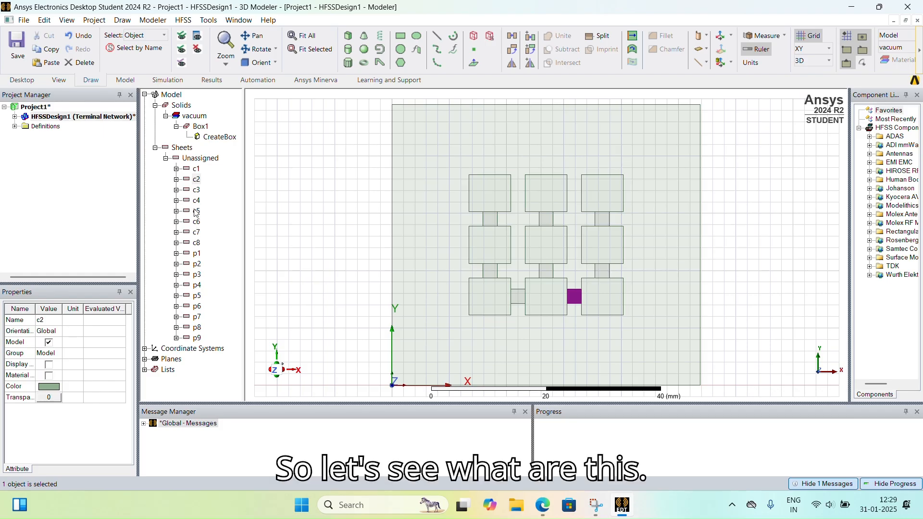
left_click(197, 192)
left_click(200, 212)
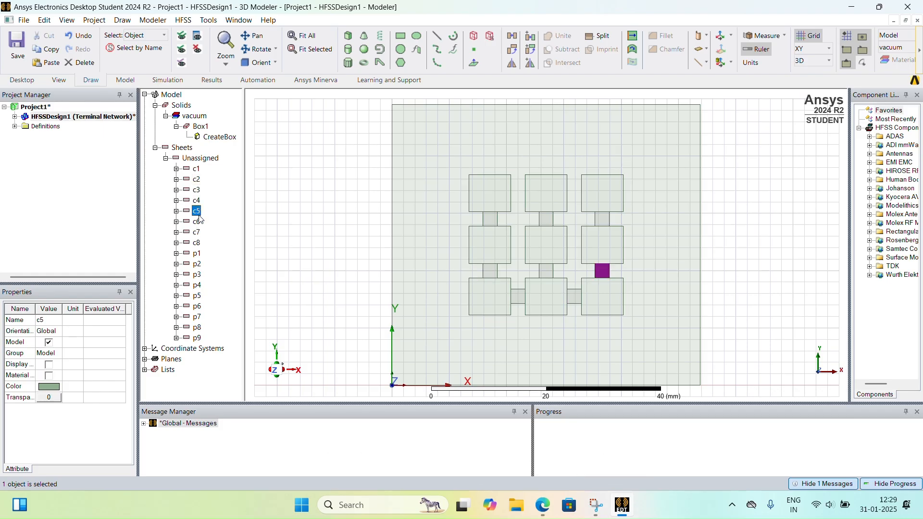
left_click(196, 222)
left_click(197, 181)
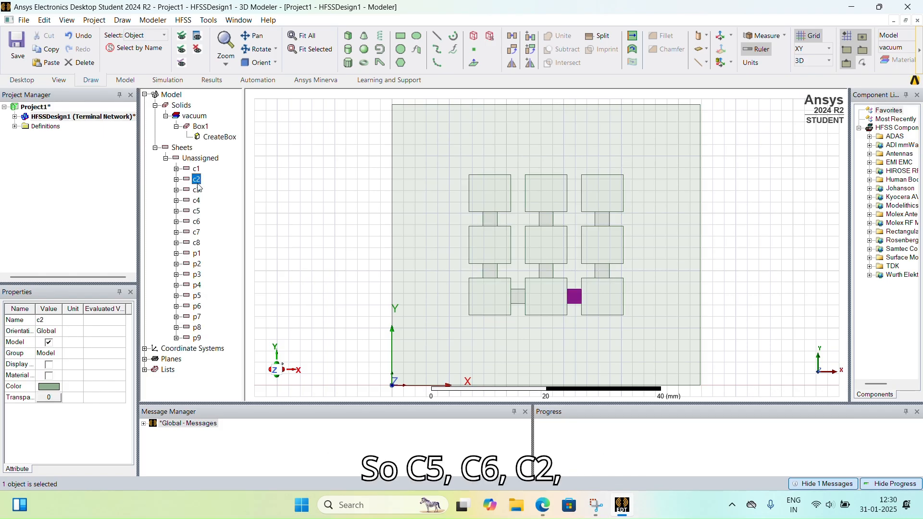
left_click(197, 202)
left_click(196, 221)
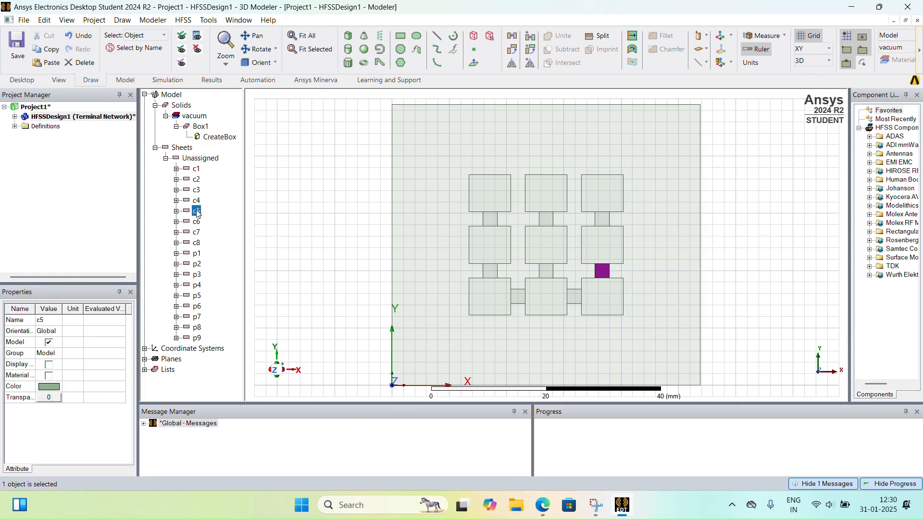
left_click(197, 232)
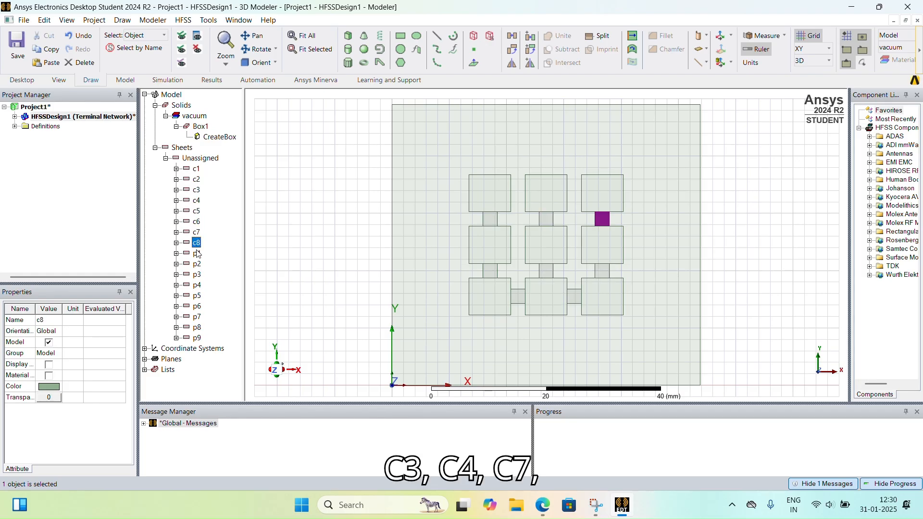
Copy the bottom row's horizontal tabs c1 and c2 together and paste one duplicate pair in the same place.
left_click(196, 169)
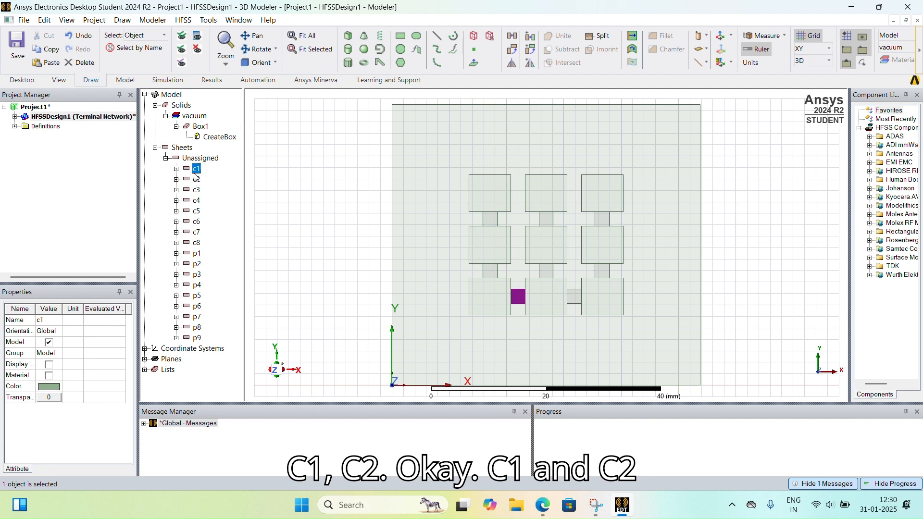
left_click(196, 181, "ctrl")
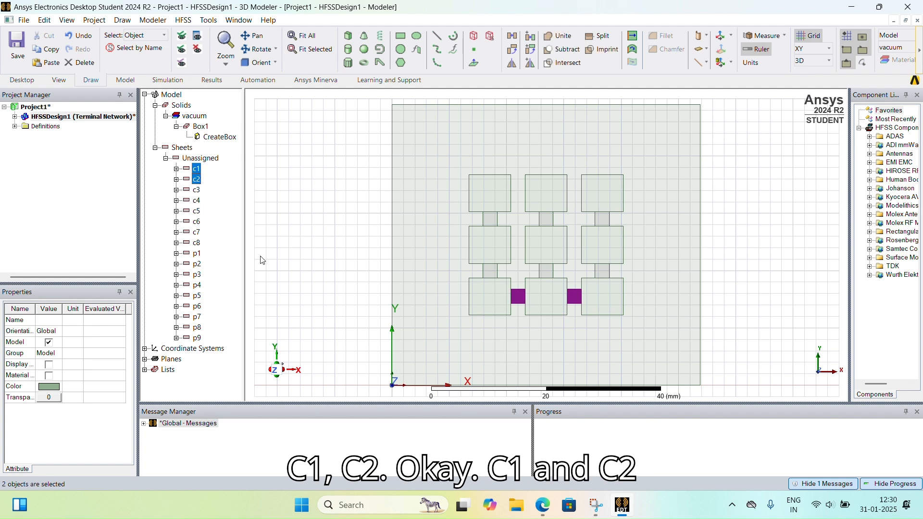
left_click(231, 282)
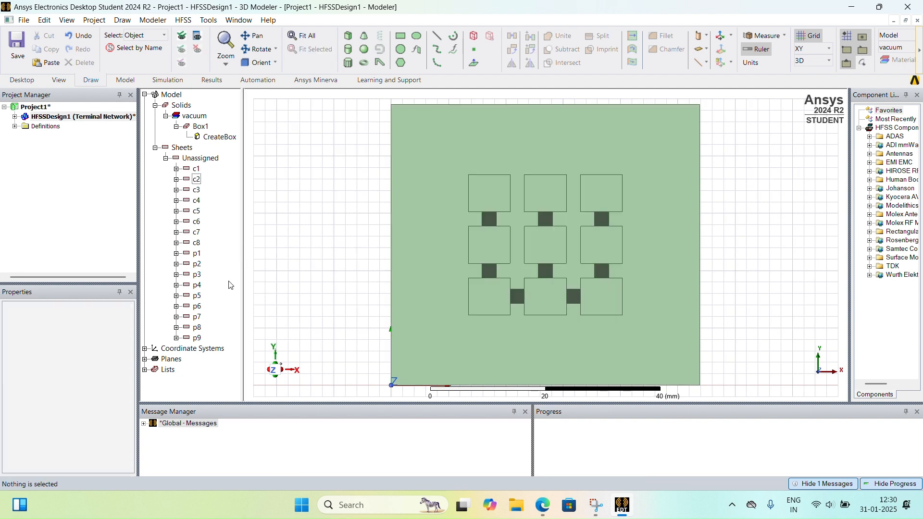
key("ctrl+v")
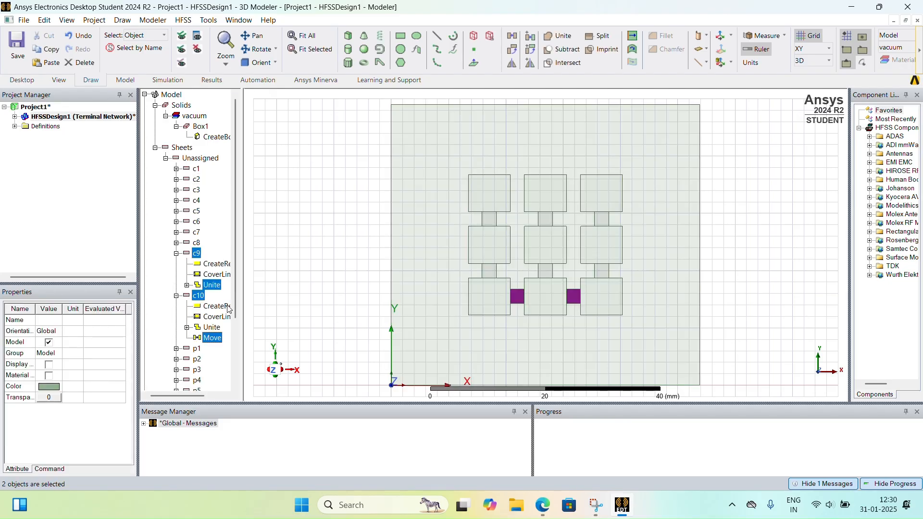
Start moving the duplicated horizontal tabs c9 and c10 together from their position in the bottom row.
right_click(195, 255)
mouse_move(246, 178)
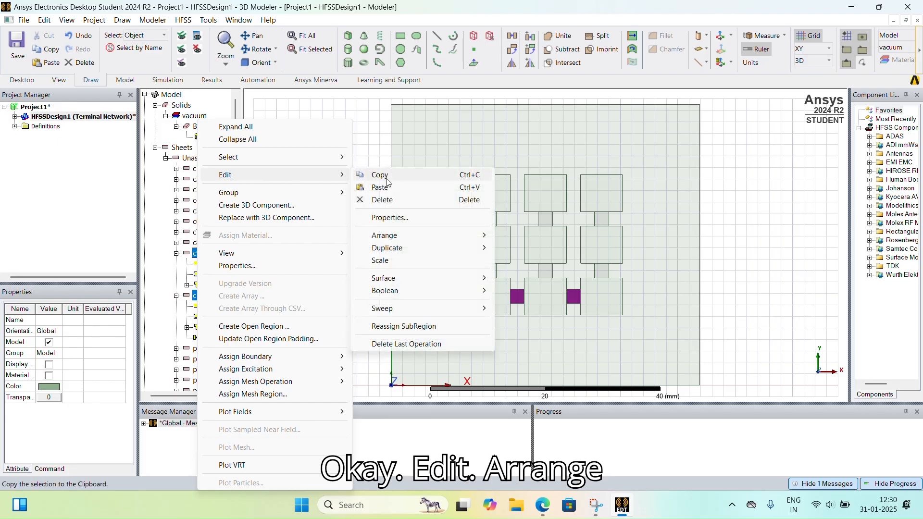
mouse_move(400, 233)
left_click(517, 234)
scroll(529, 272, "up", 4)
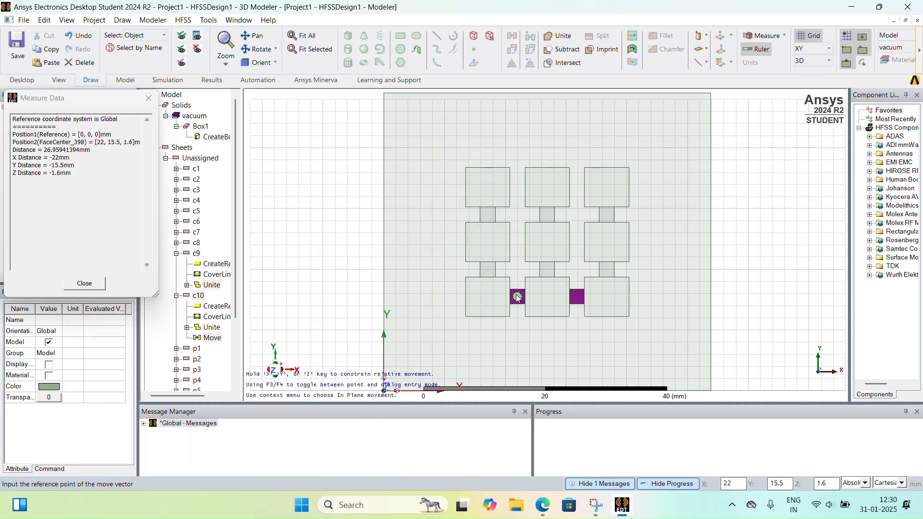
Move connectors c9 and c10 straight up from the bottom row into the gaps between the middle-row patches.
left_click(501, 295)
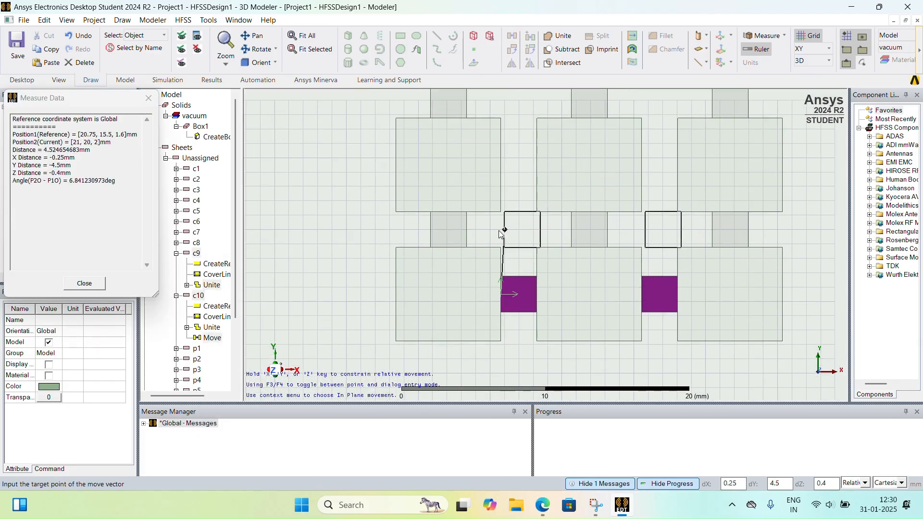
left_click(502, 165)
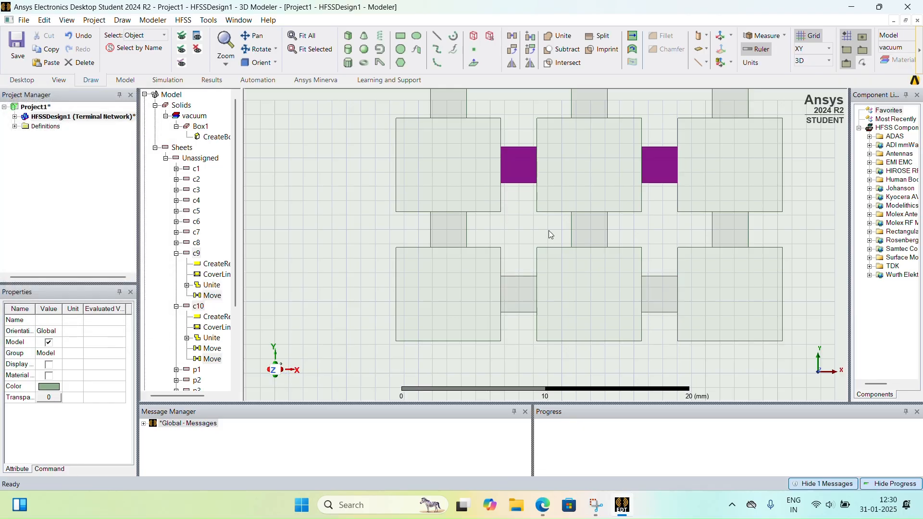
scroll(548, 226, "down", 2)
left_click(177, 253)
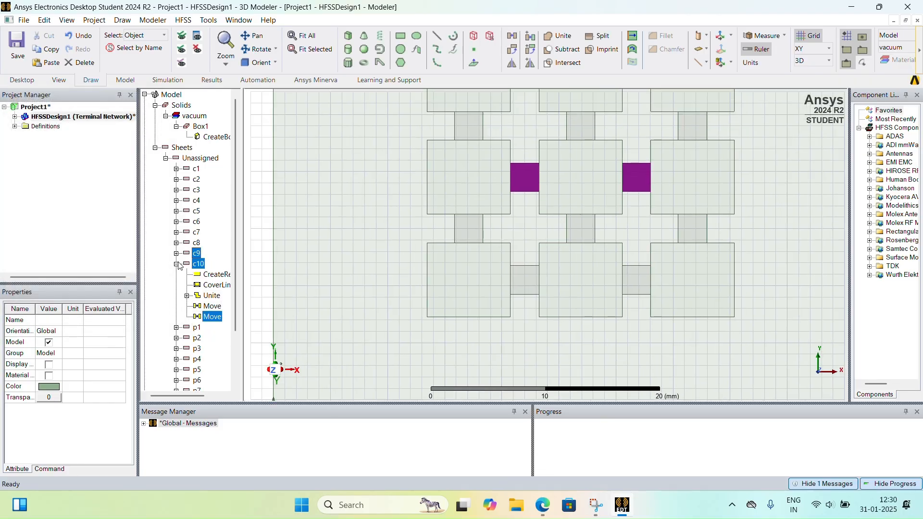
left_click(176, 264)
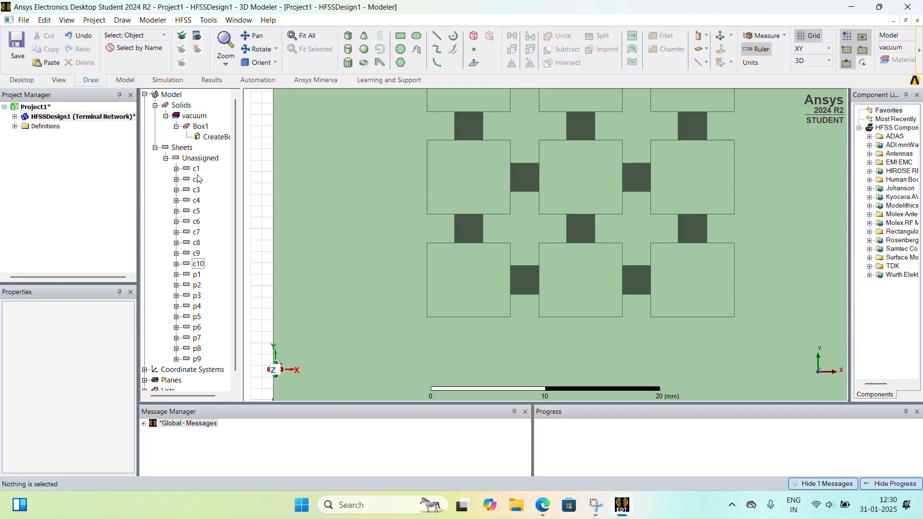
Duplicate the bottom-row connector sheets c1 and c2 by copying and pasting them in place.
left_click(197, 169)
left_click(197, 179, "ctrl")
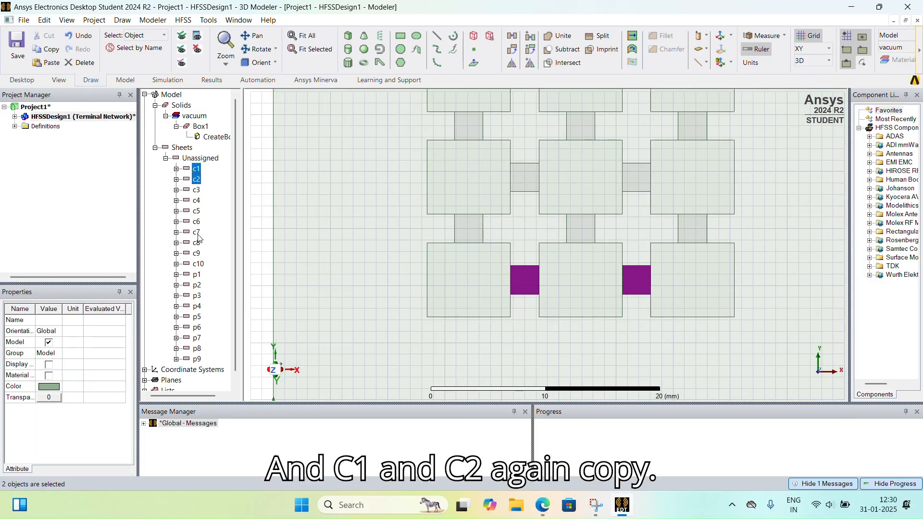
key("ctrl+c")
key("ctrl+v")
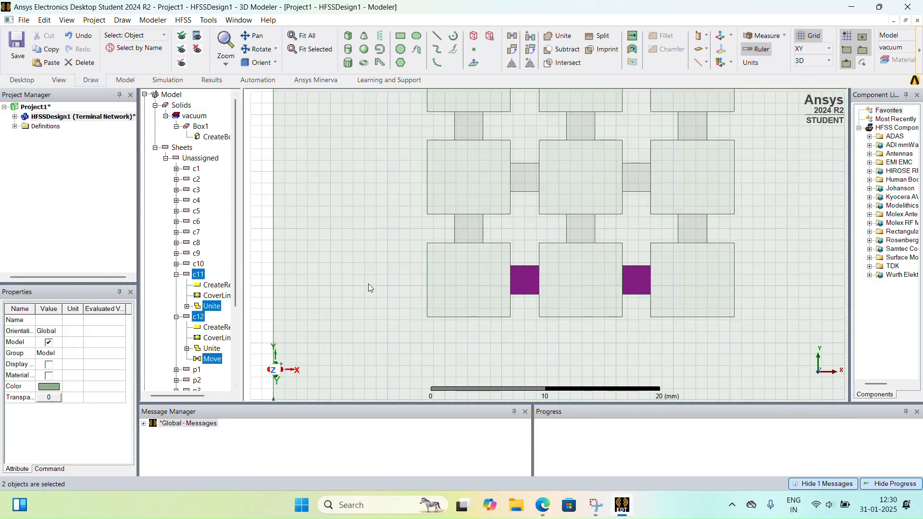
Move connectors c11 and c12 up 18 mm in Y from their left edge centre into the top-row gaps.
right_click(206, 295)
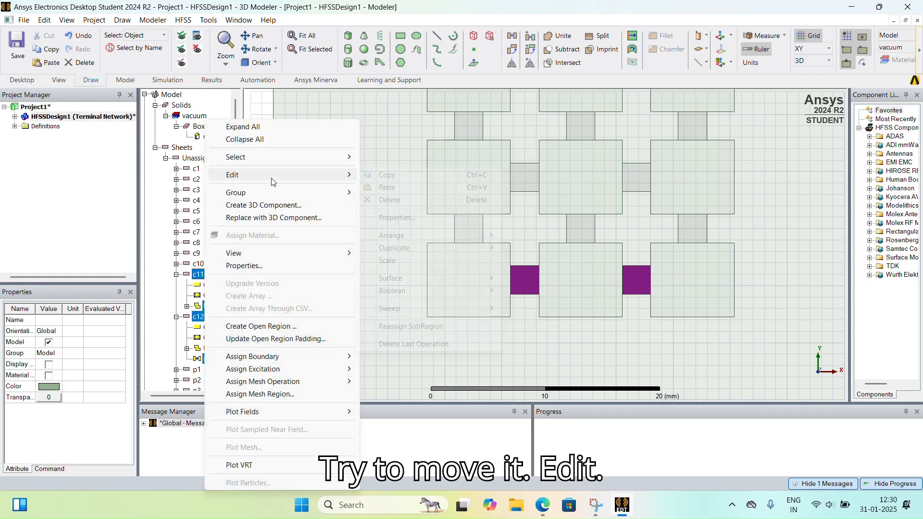
mouse_move(292, 177)
mouse_move(418, 235)
left_click(534, 235)
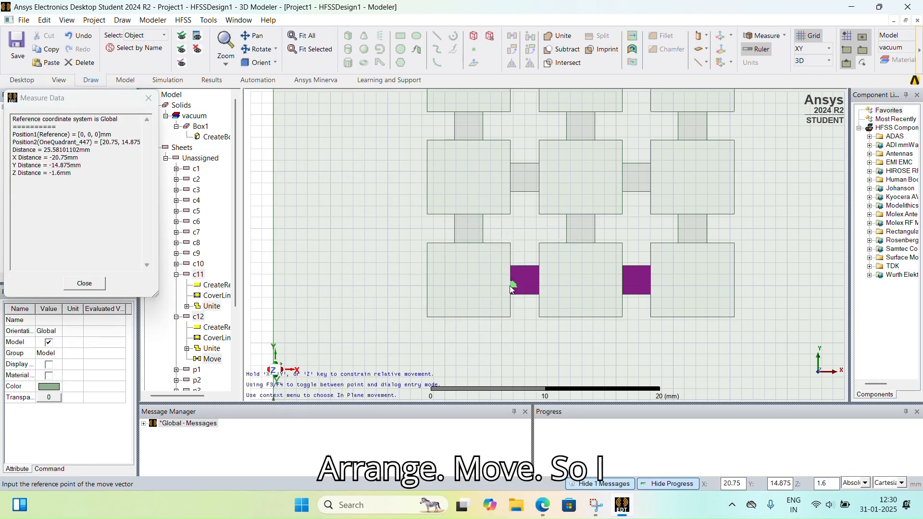
left_click(514, 284)
scroll(513, 158, "down", 2)
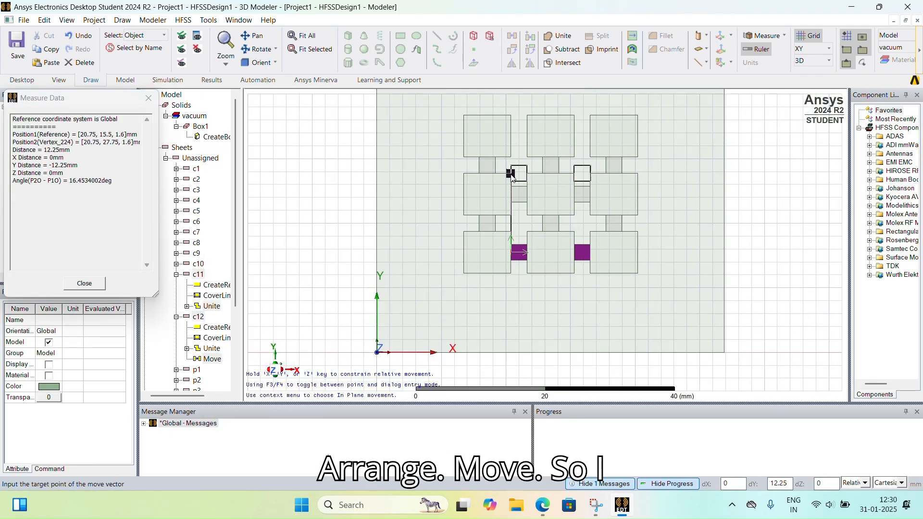
scroll(514, 152, "up", 2)
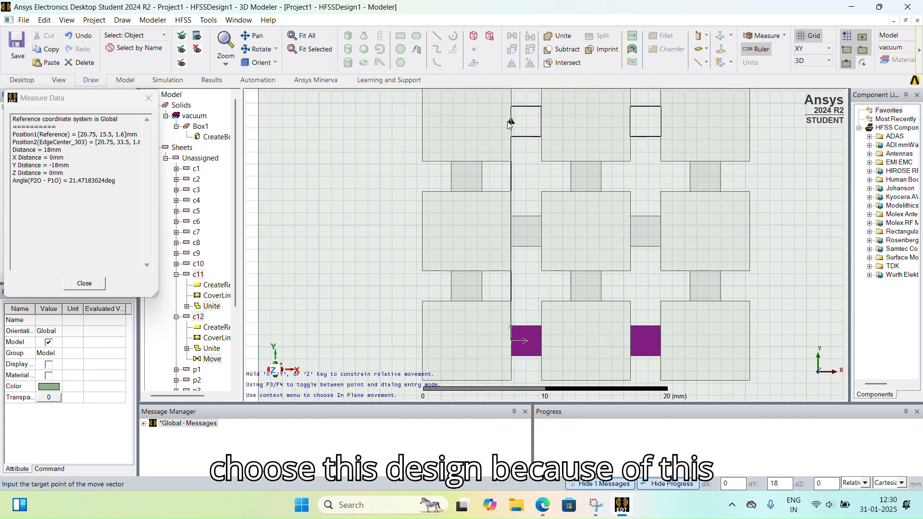
left_click(512, 124)
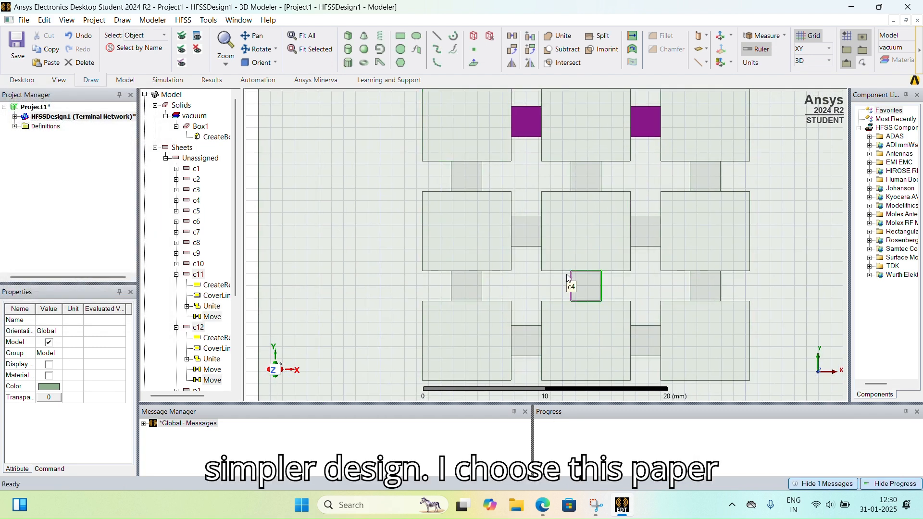
key("ctrl+d")
left_click(741, 321)
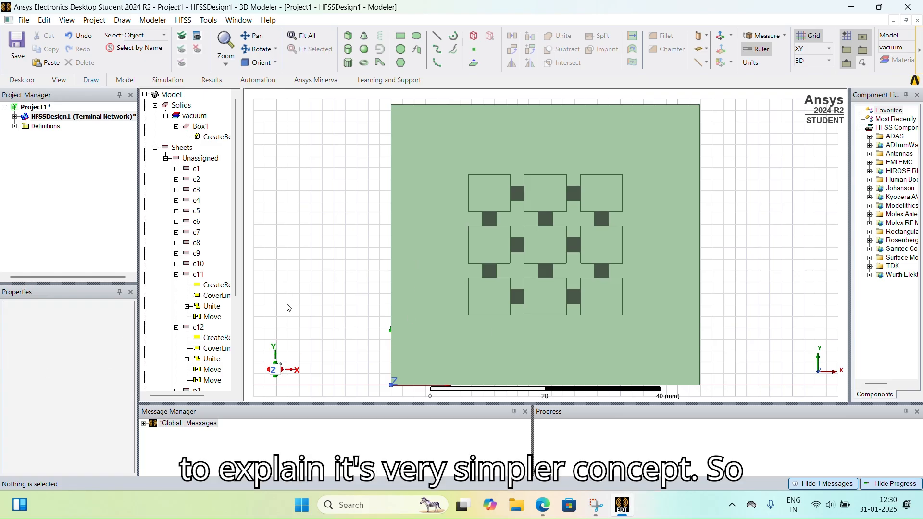
left_click(176, 275)
left_click(176, 286)
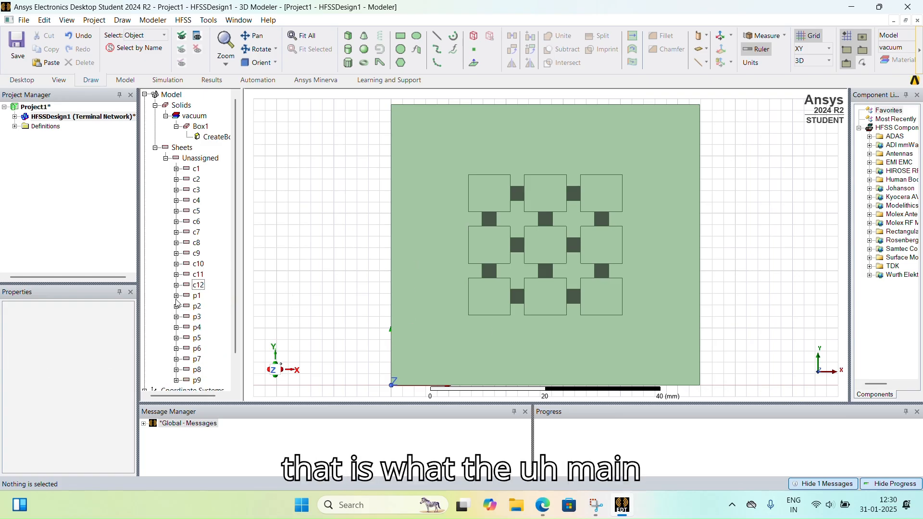
scroll(209, 303, "down", 1)
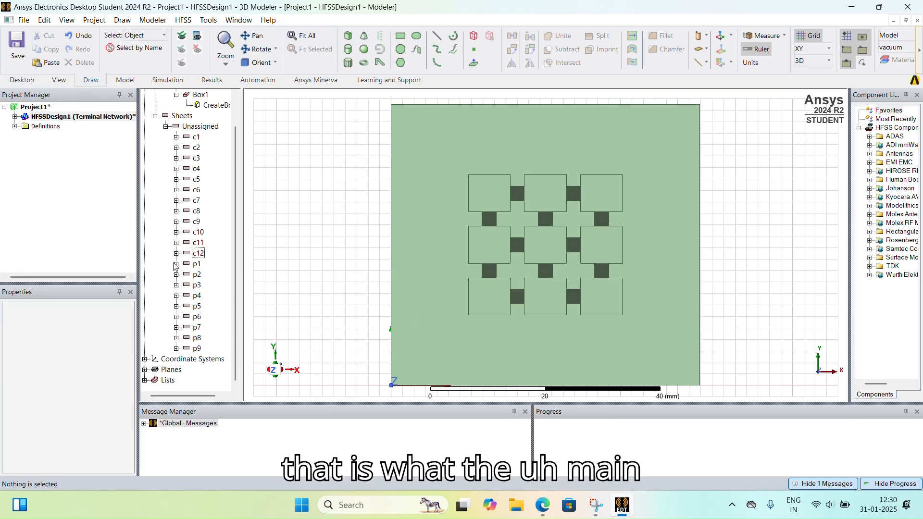
left_click(196, 265)
left_click(196, 275, "ctrl")
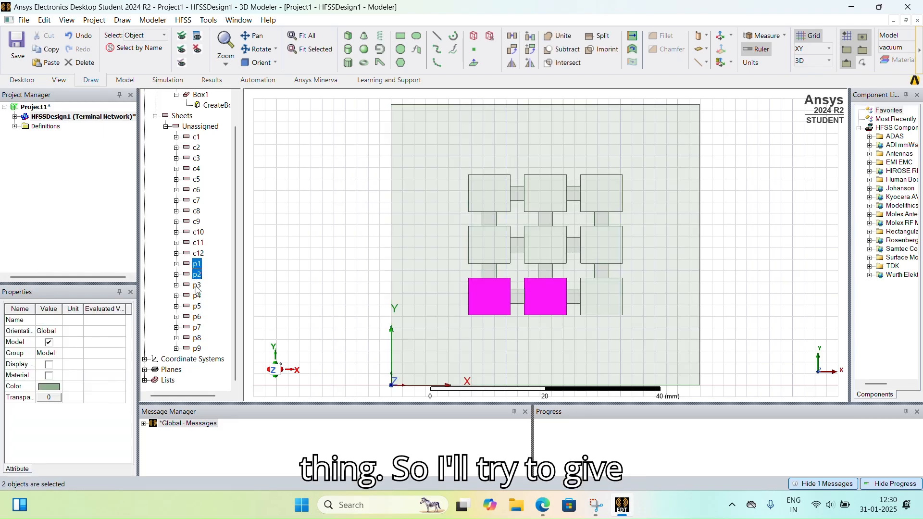
left_click(197, 285, "ctrl")
left_click(197, 295, "ctrl")
left_click(196, 307, "ctrl")
left_click(196, 317, "ctrl")
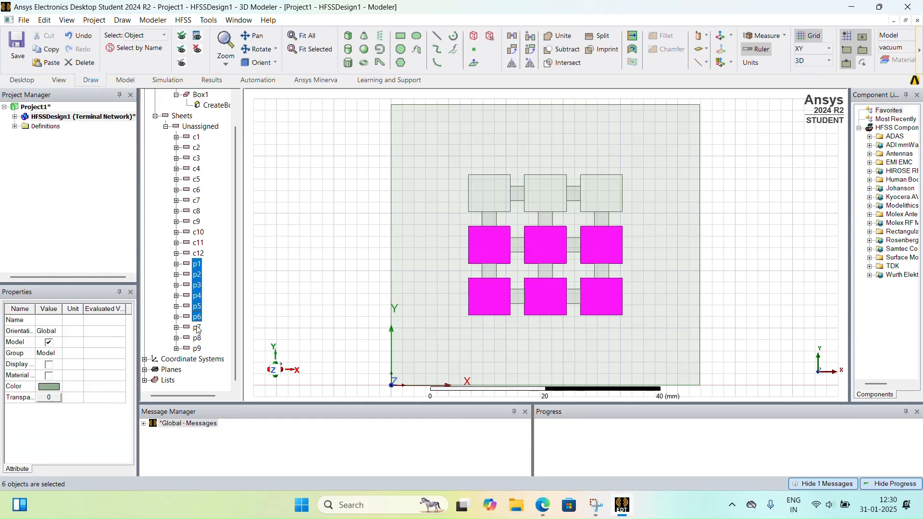
left_click(197, 328, "ctrl")
left_click(196, 338, "ctrl")
left_click(197, 349, "ctrl")
right_click(198, 345)
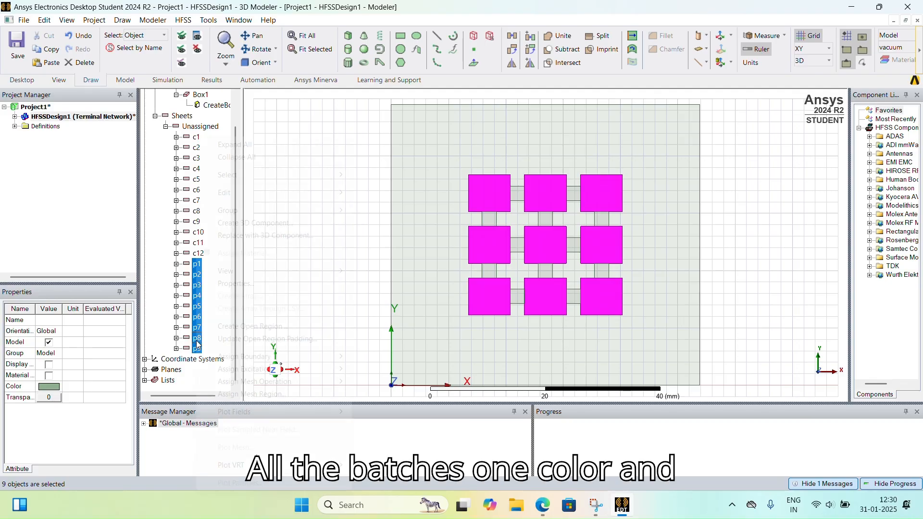
key("Escape")
double_click(198, 339)
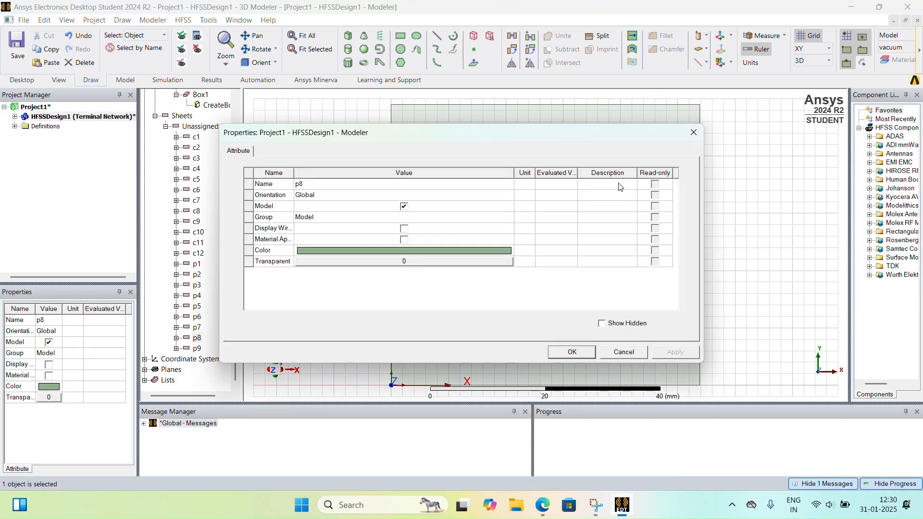
left_click(684, 136)
left_click(198, 275)
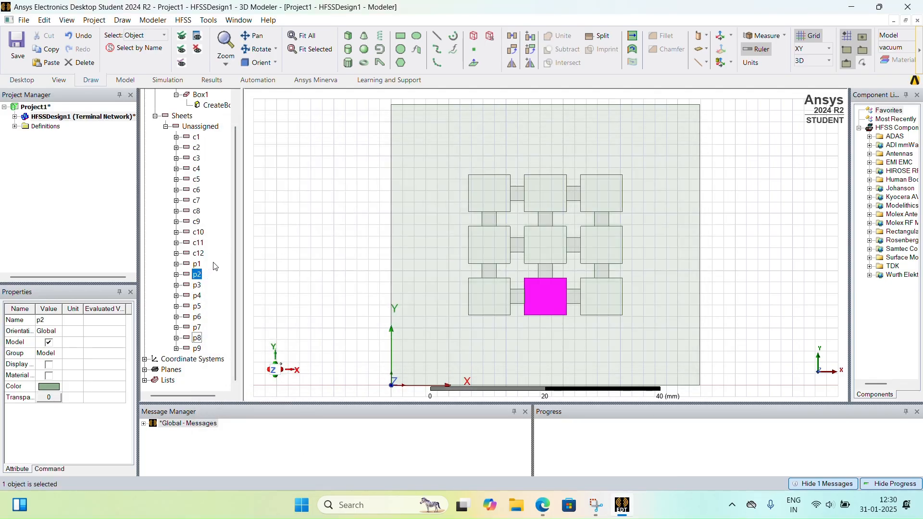
Select patches p1 to p9 together and set their colour to orange (red 255, green 128, blue 64).
left_click(197, 264)
left_click(197, 275, "ctrl")
left_click(197, 285, "ctrl")
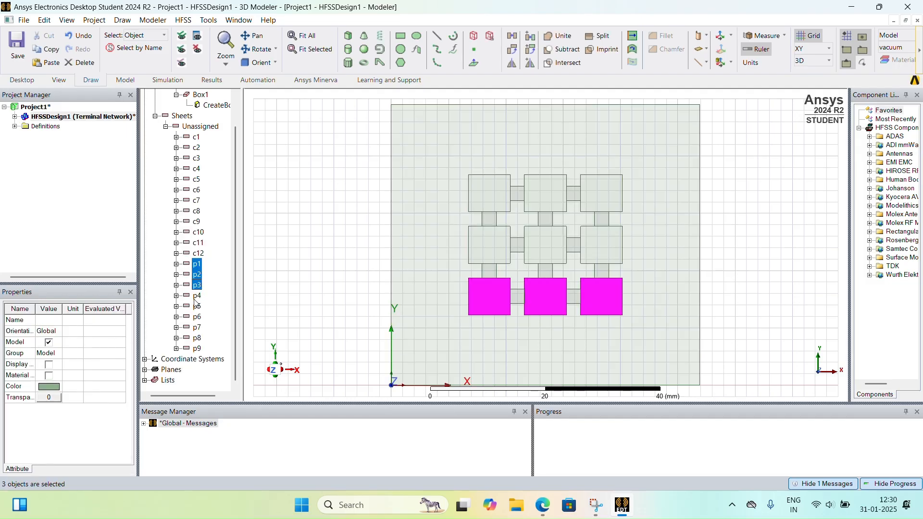
left_click(196, 296, "ctrl")
left_click(197, 306, "ctrl")
left_click(197, 317, "ctrl")
left_click(196, 328, "ctrl")
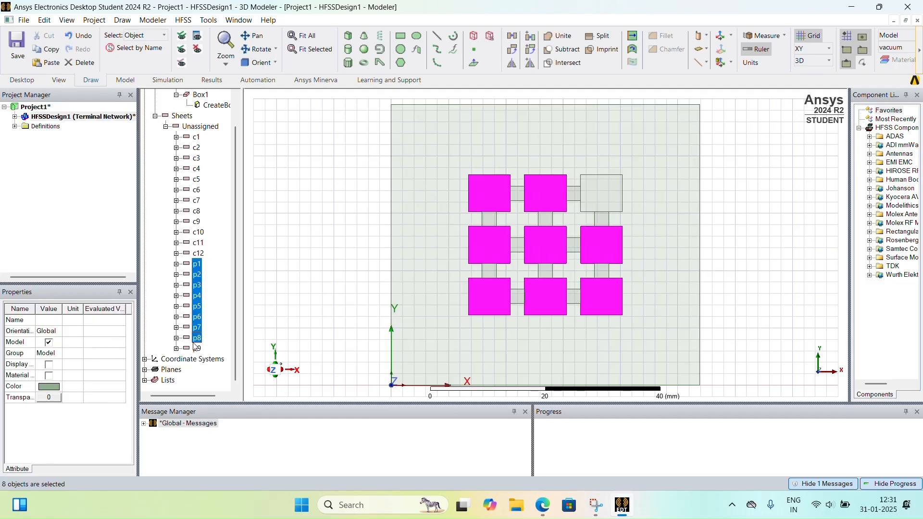
left_click(196, 338, "ctrl")
left_click(196, 349, "ctrl")
right_click(201, 335)
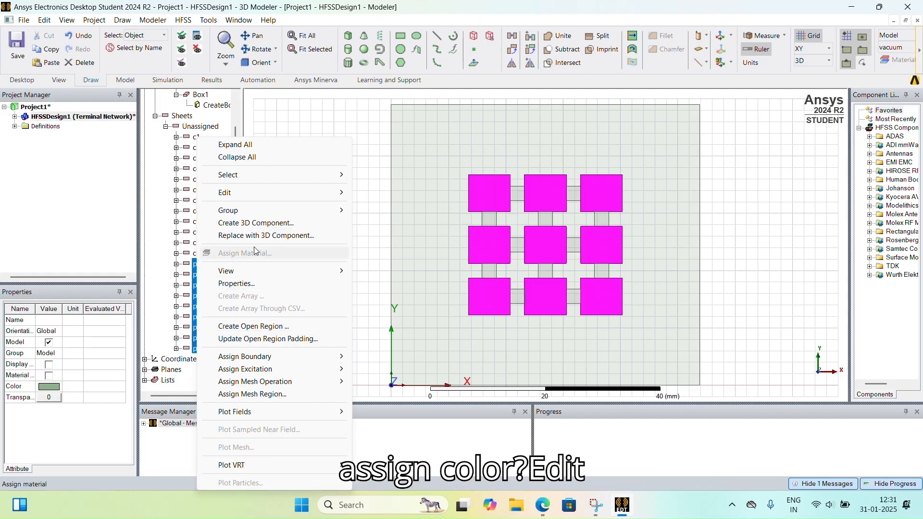
mouse_move(249, 197)
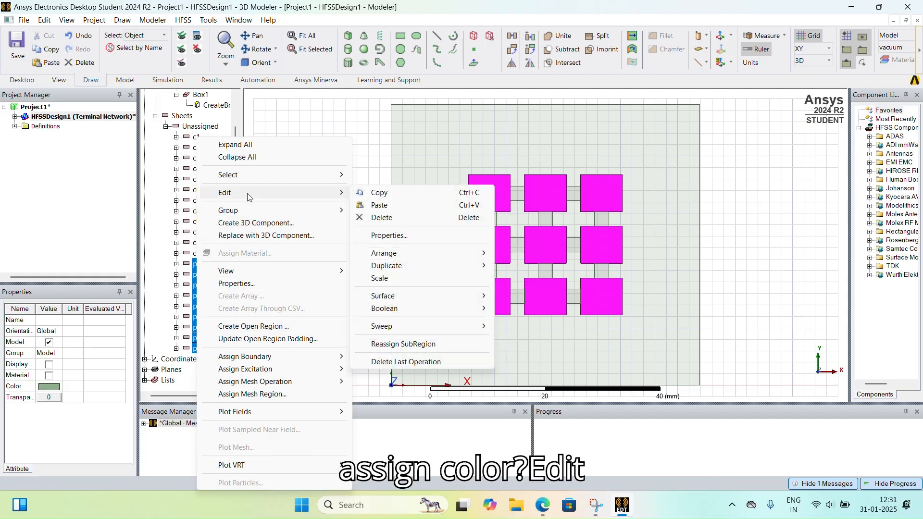
left_click(427, 236)
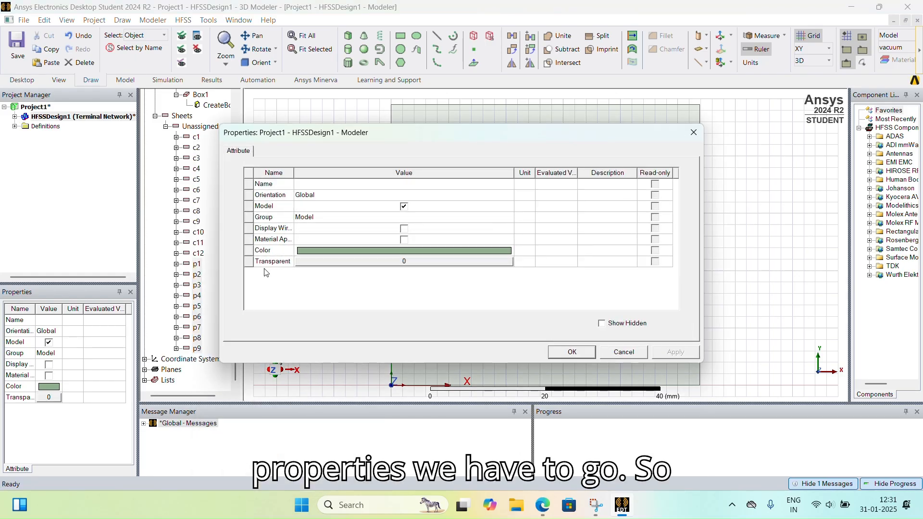
left_click(324, 255)
left_click(347, 210)
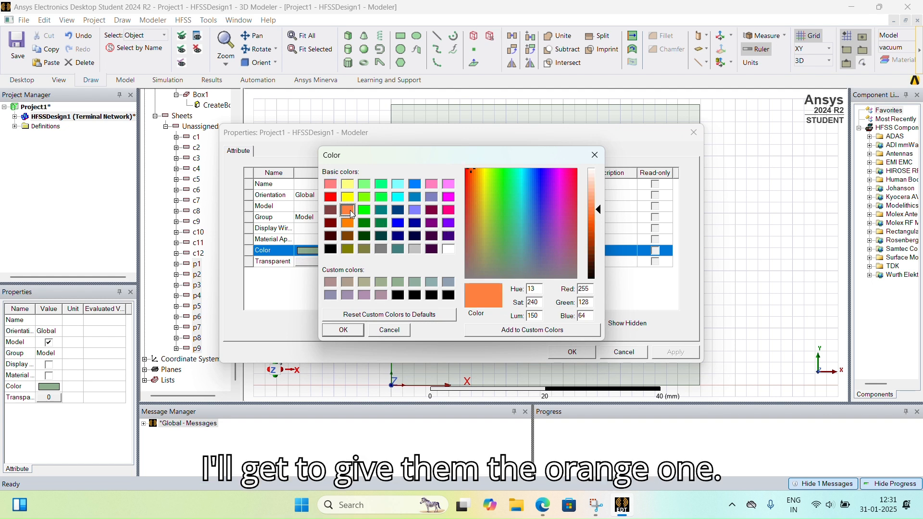
left_click(344, 330)
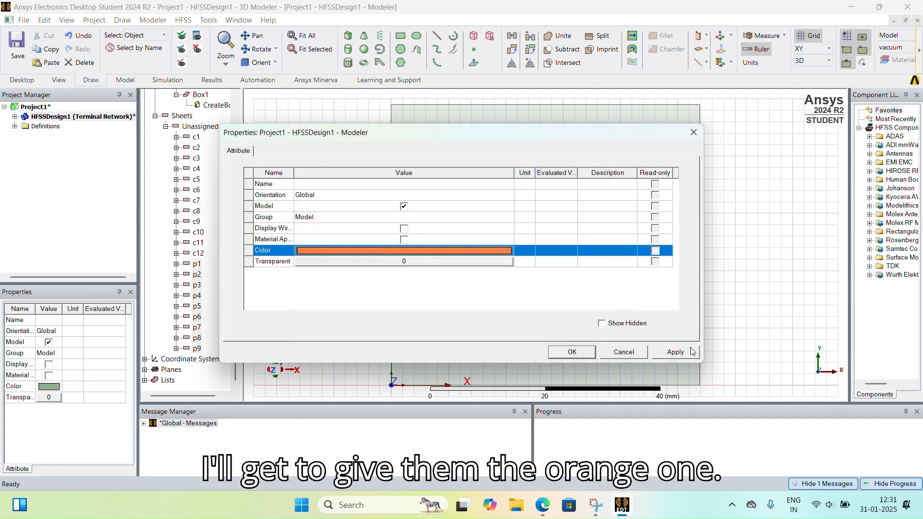
left_click(572, 353)
left_click(447, 266)
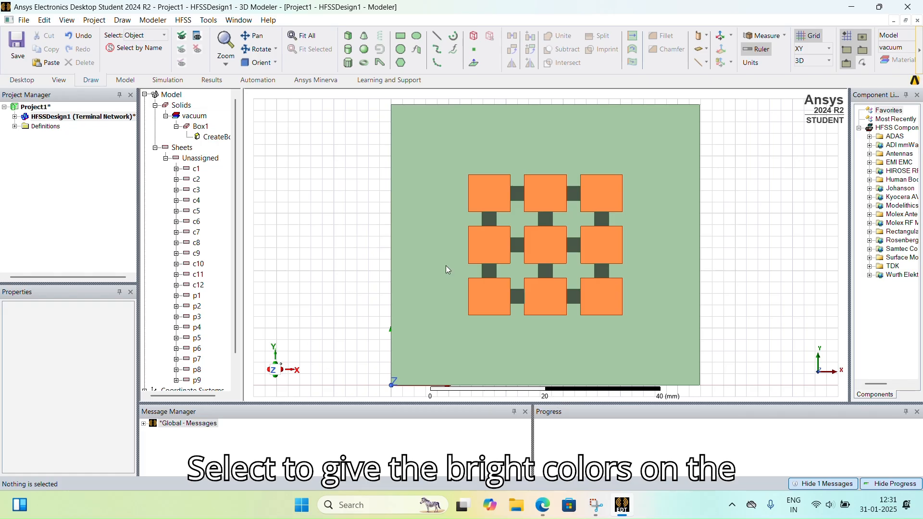
left_click(517, 194)
left_click(574, 194, "ctrl")
left_click(574, 245, "ctrl")
left_click(573, 297, "ctrl")
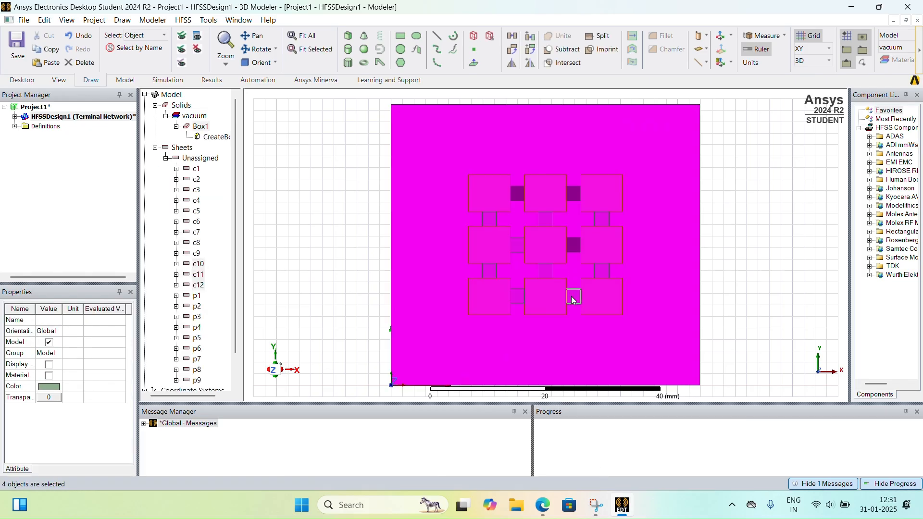
left_click(703, 250)
Select connectors c1 to c12 together and set their colour to light grey (red 192, green 192, blue 192).
left_click(197, 170)
left_click(197, 179, "ctrl")
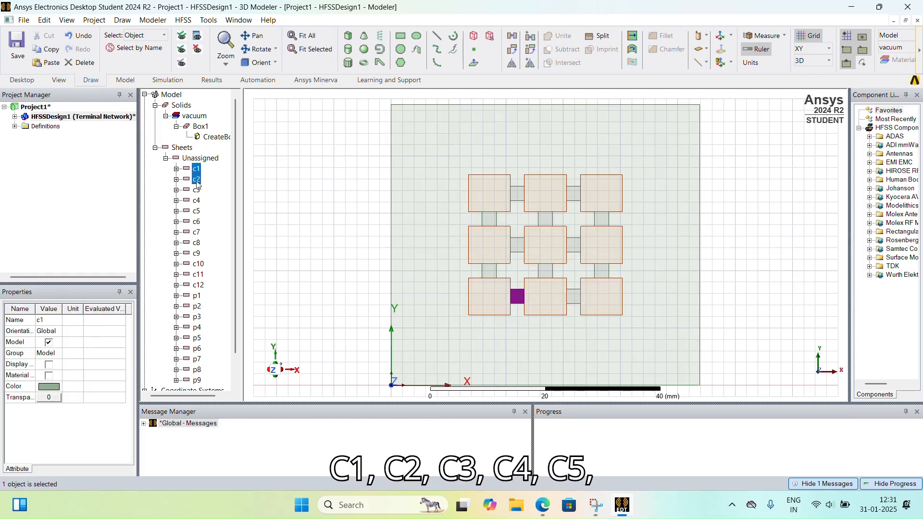
left_click(197, 191, "ctrl")
left_click(196, 201, "ctrl")
left_click(196, 211, "ctrl")
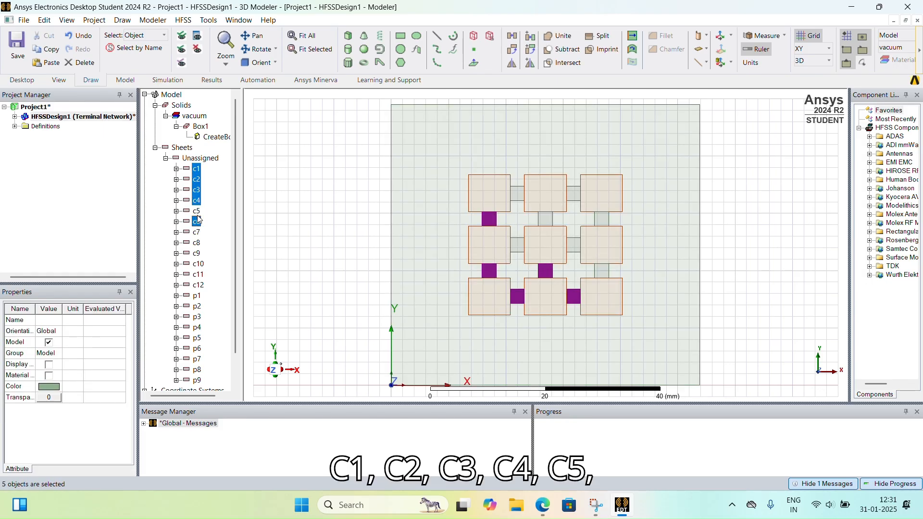
left_click(197, 222, "ctrl")
left_click(197, 233, "ctrl")
left_click(197, 243, "ctrl")
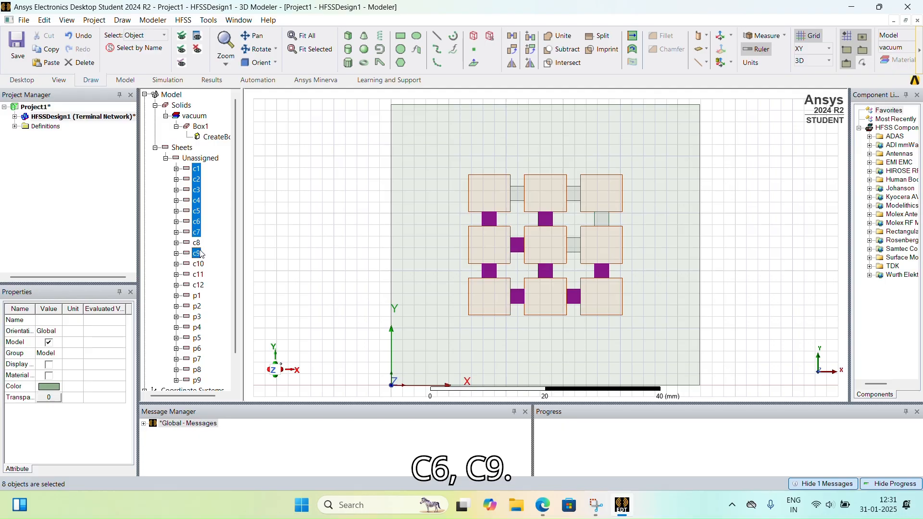
left_click(197, 253, "ctrl")
left_click(198, 264, "ctrl")
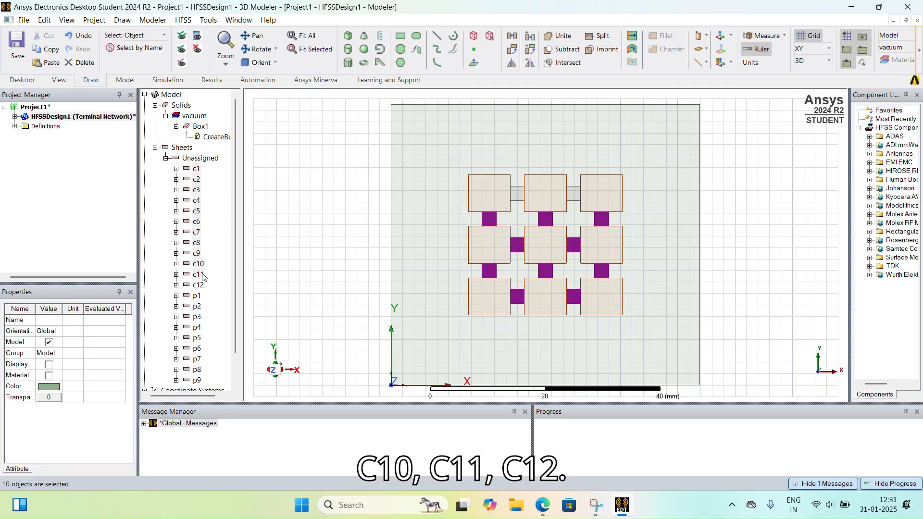
left_click(198, 275, "ctrl")
left_click(199, 286, "ctrl")
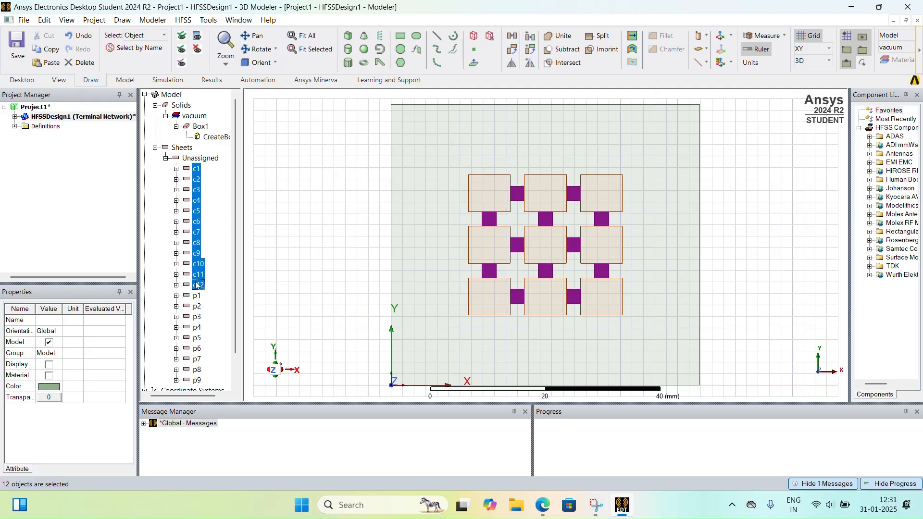
right_click(199, 286)
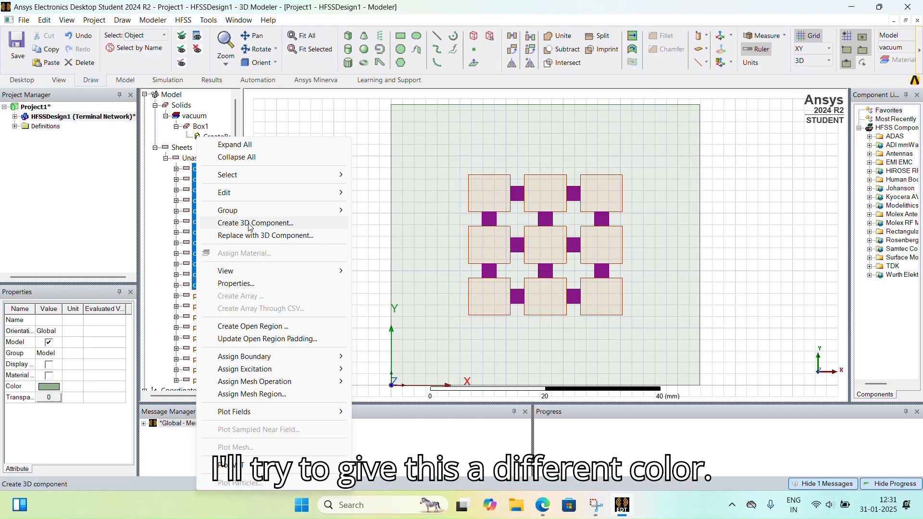
left_click(235, 284)
left_click(466, 250)
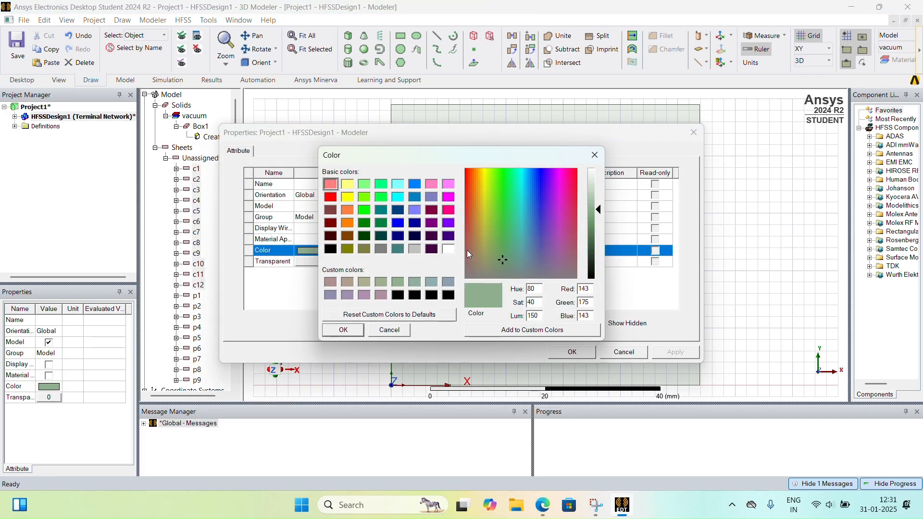
left_click(415, 251)
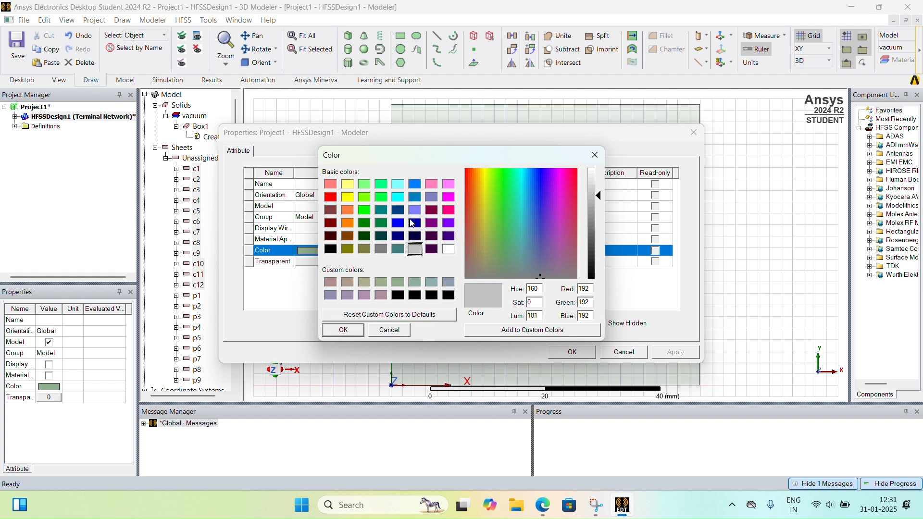
left_click(364, 210)
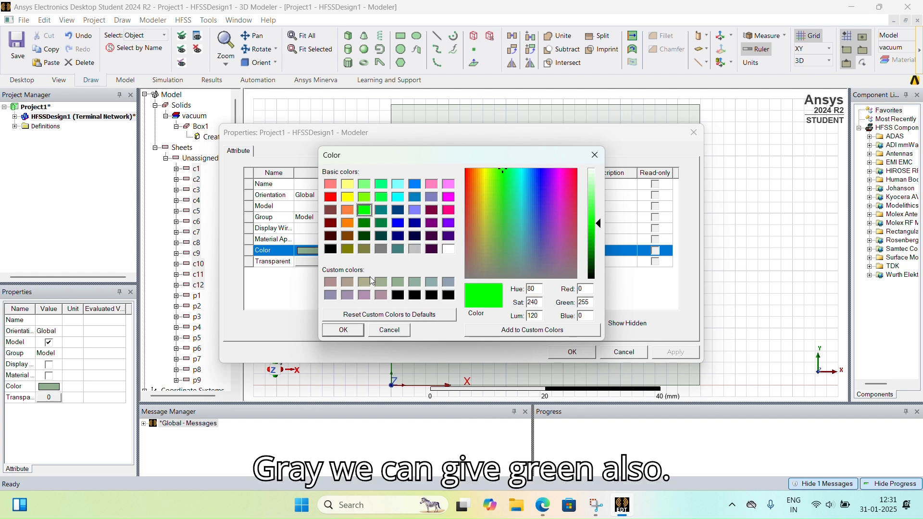
left_click(417, 249)
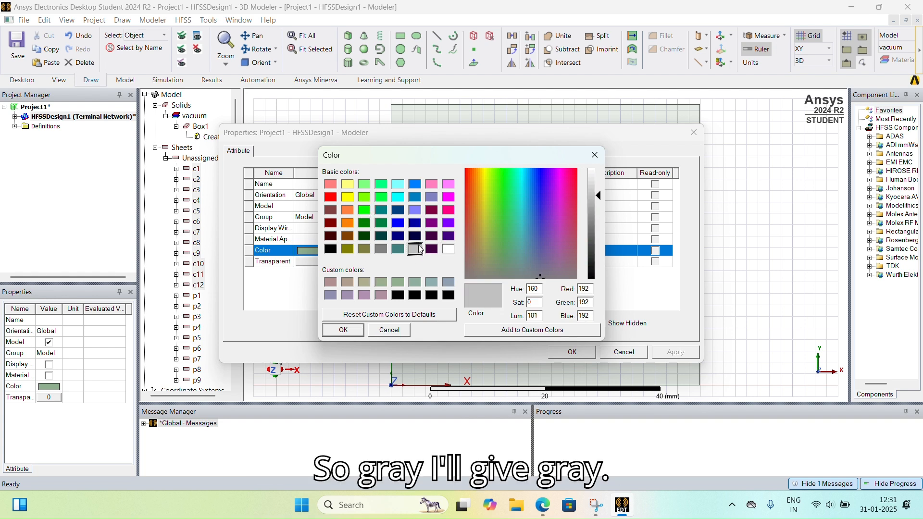
left_click(343, 330)
left_click(670, 352)
left_click(567, 355)
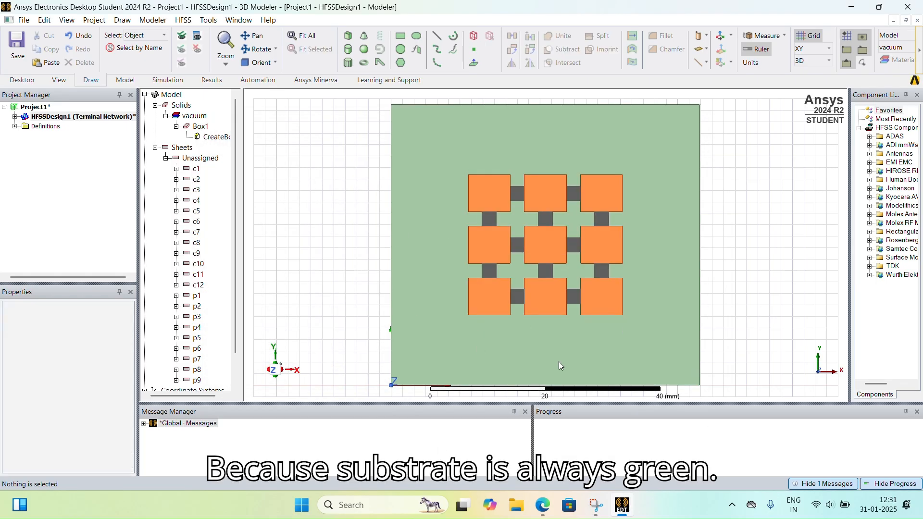
Set the colour of the substrate Box1 to light green (red 128, green 255, blue 128).
left_click(433, 225)
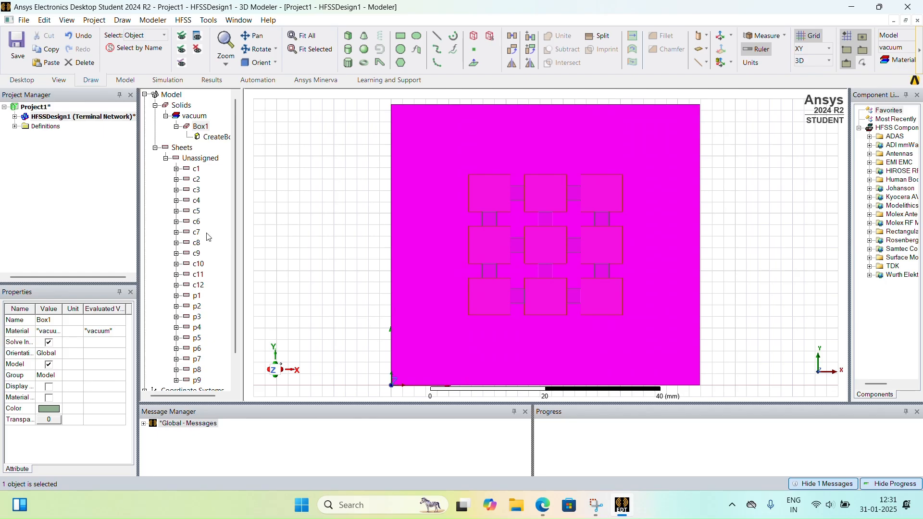
double_click(199, 128)
left_click(399, 274)
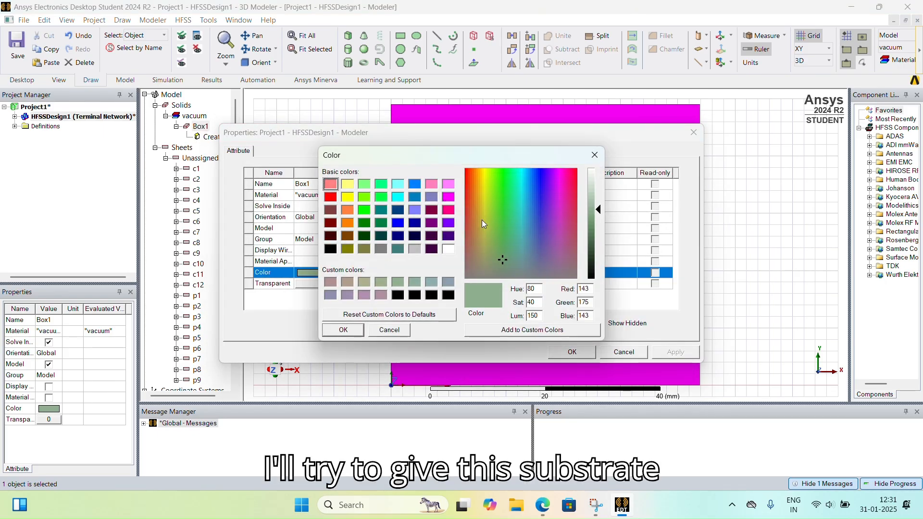
left_click(415, 249)
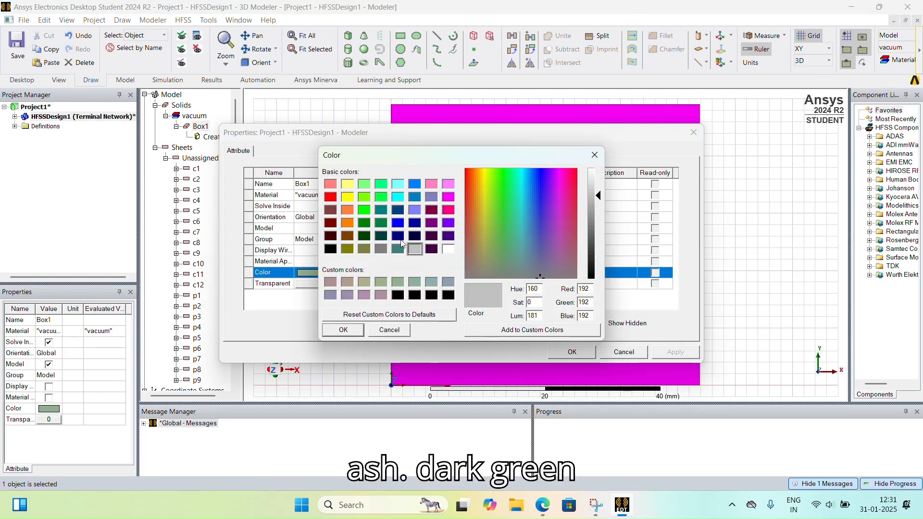
left_click(365, 184)
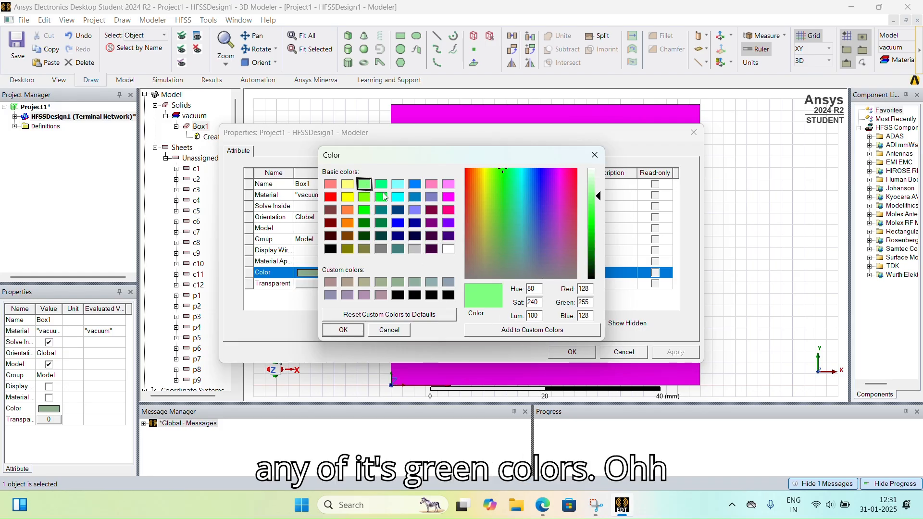
left_click(341, 330)
left_click(671, 354)
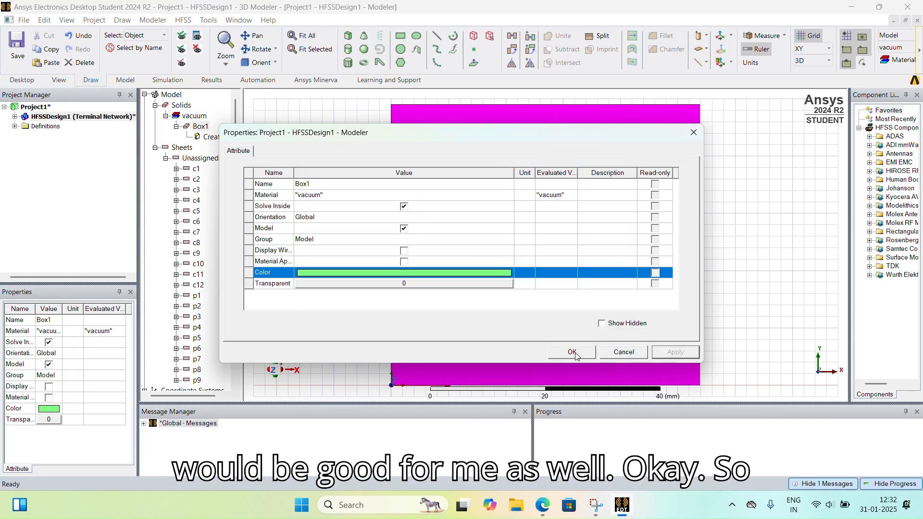
left_click(575, 354)
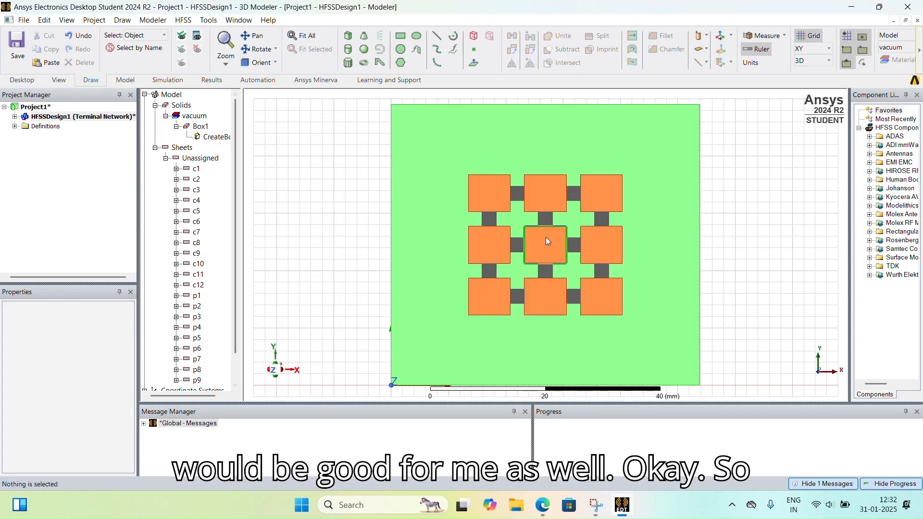
scroll(584, 255, "down", 3)
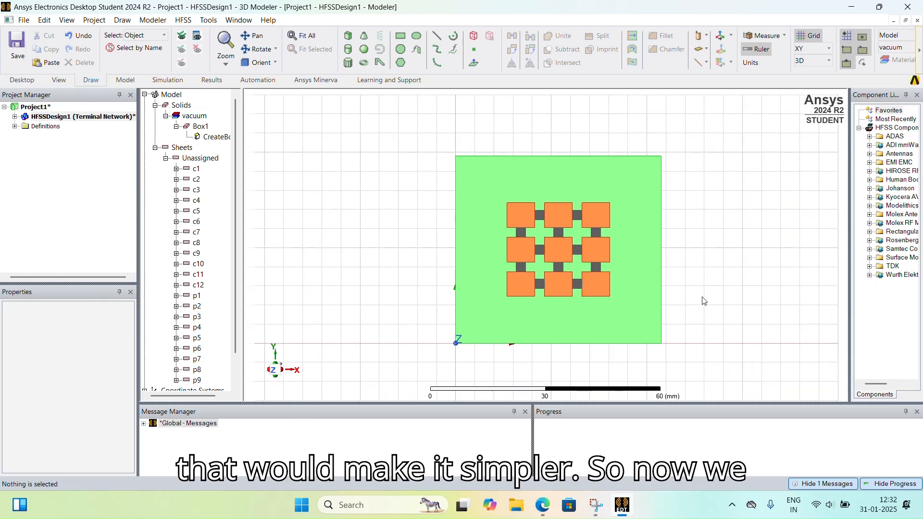
scroll(665, 324, "up", 2)
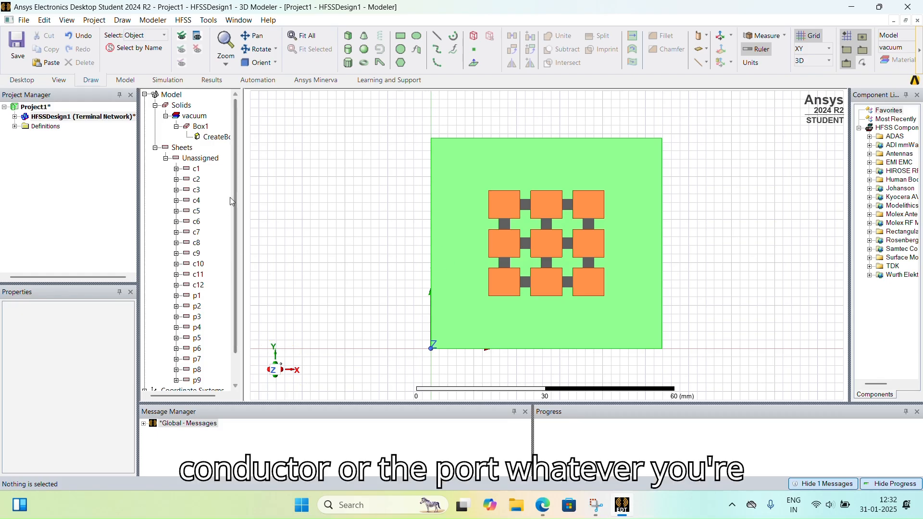
scroll(221, 230, "down", 1)
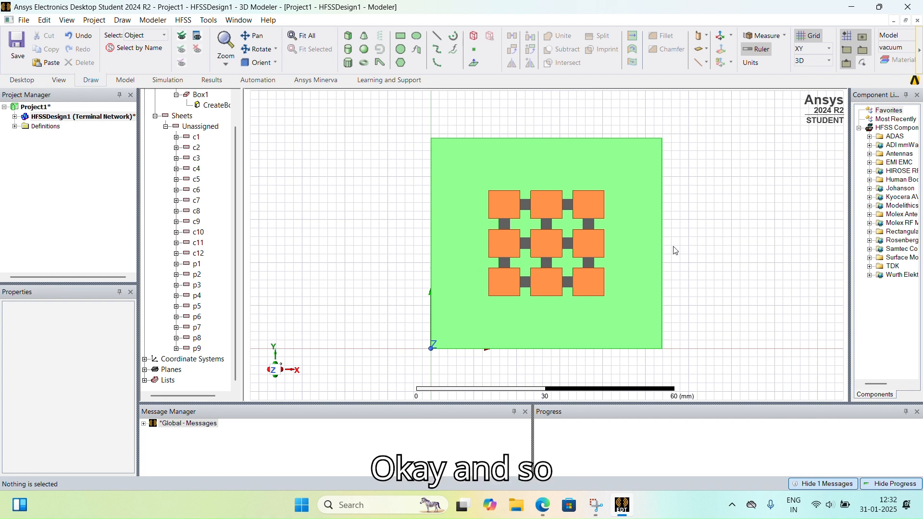
scroll(675, 251, "up", 3)
scroll(636, 253, "down", 4)
scroll(185, 167, "up", 1)
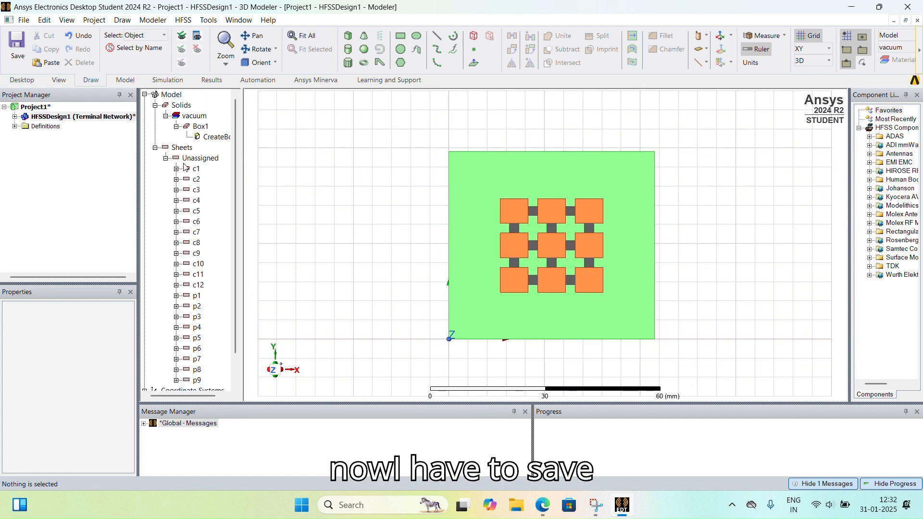
left_click(166, 159)
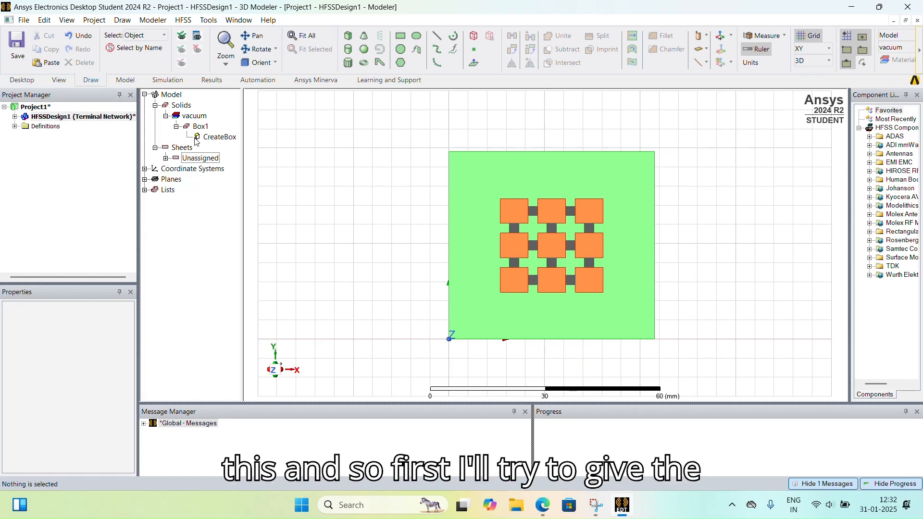
left_click(166, 159)
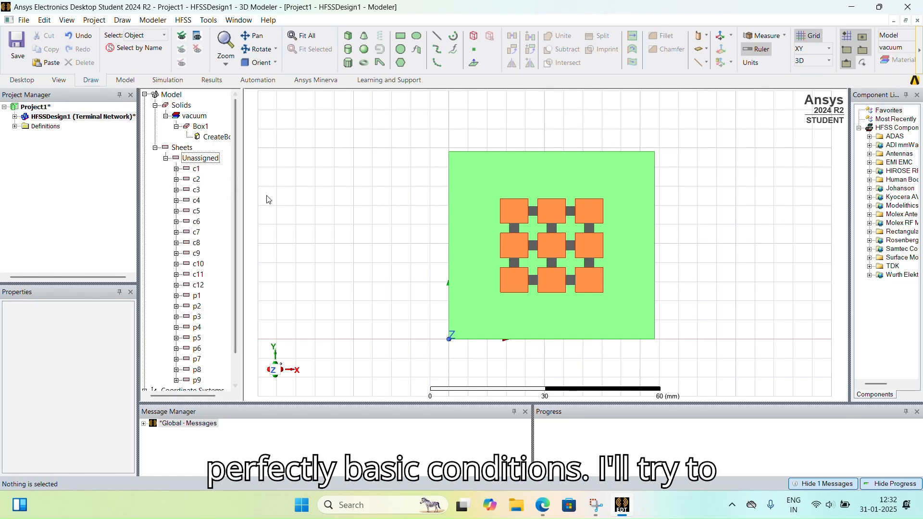
scroll(573, 243, "down", 1)
scroll(572, 243, "up", 1)
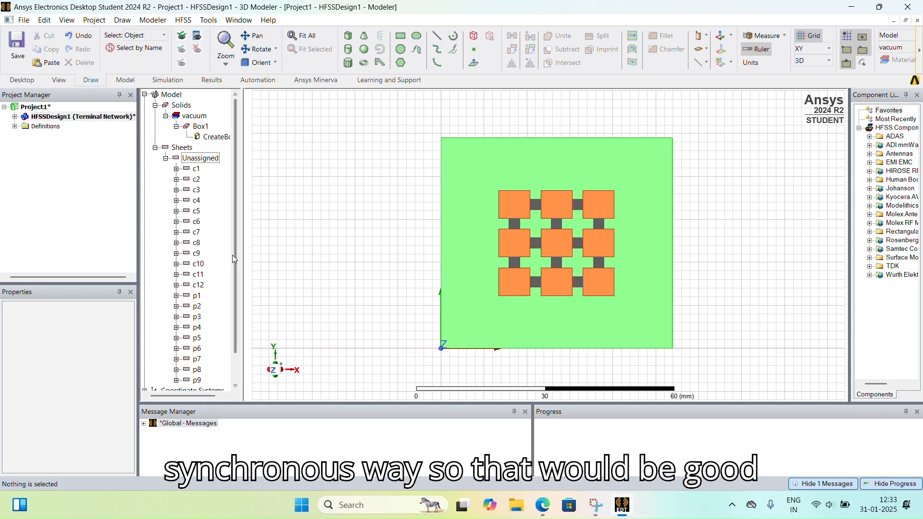
Assign the FR4_epoxy material from the system library to the substrate Box1.
left_click(201, 126)
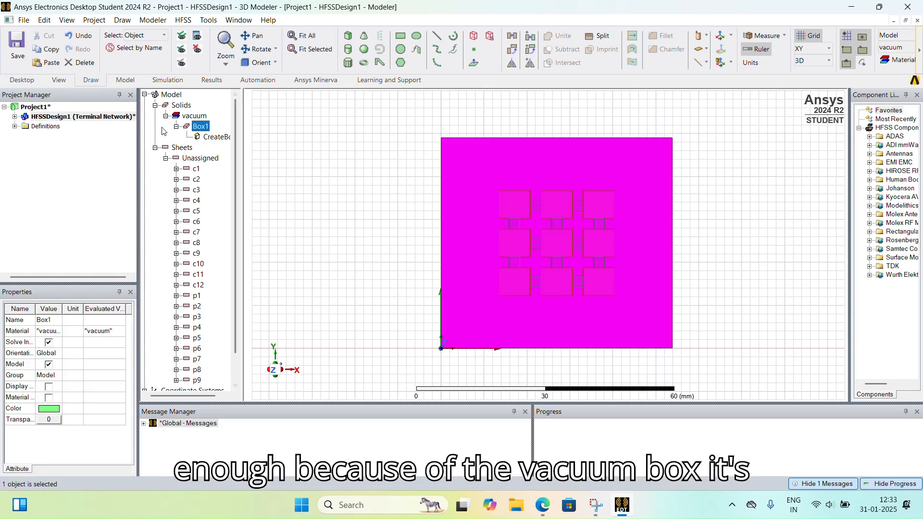
left_click(203, 119)
left_click(200, 127)
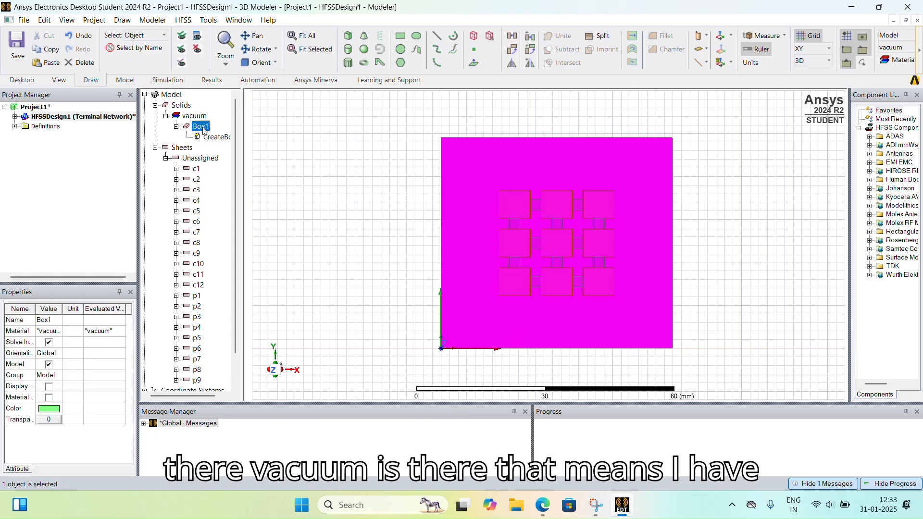
double_click(201, 126)
left_click(337, 195)
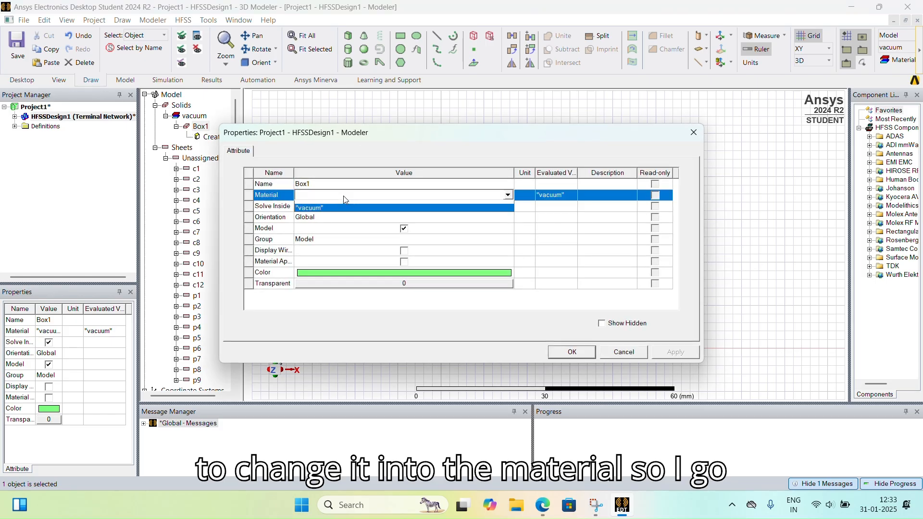
left_click(337, 205)
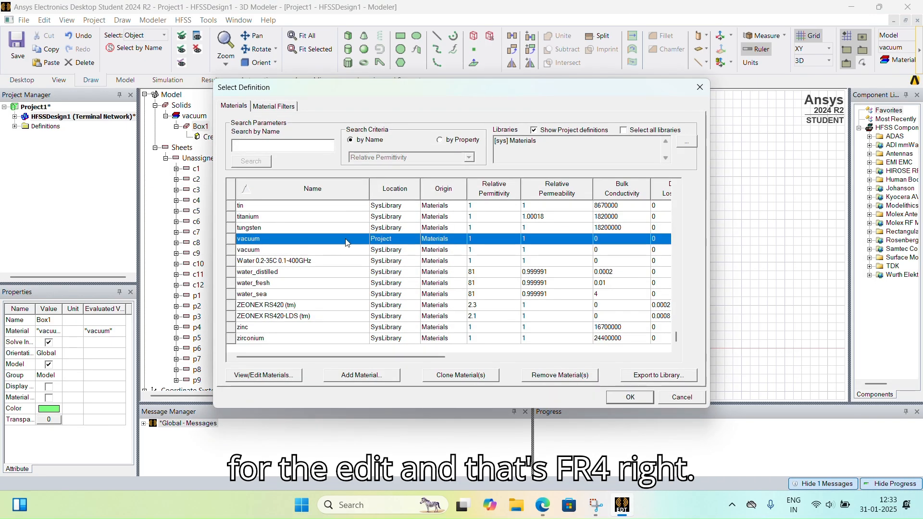
type("fr4")
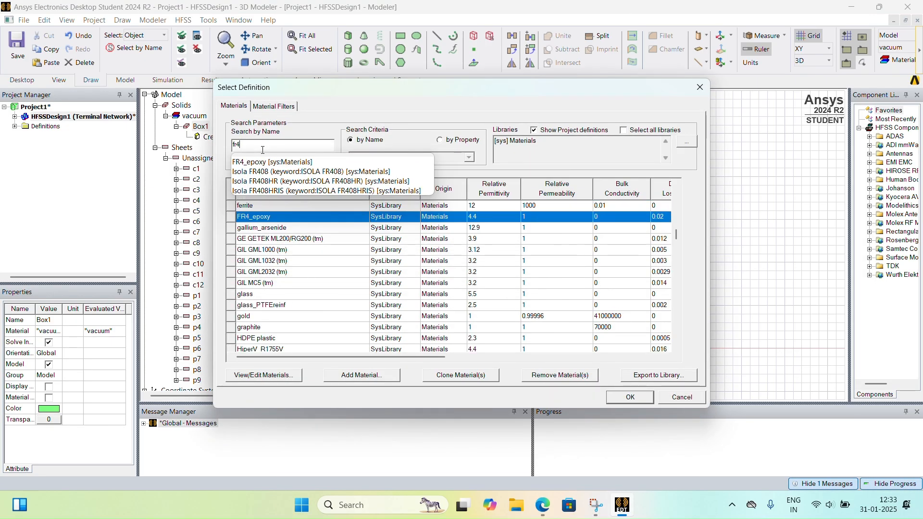
double_click(283, 217)
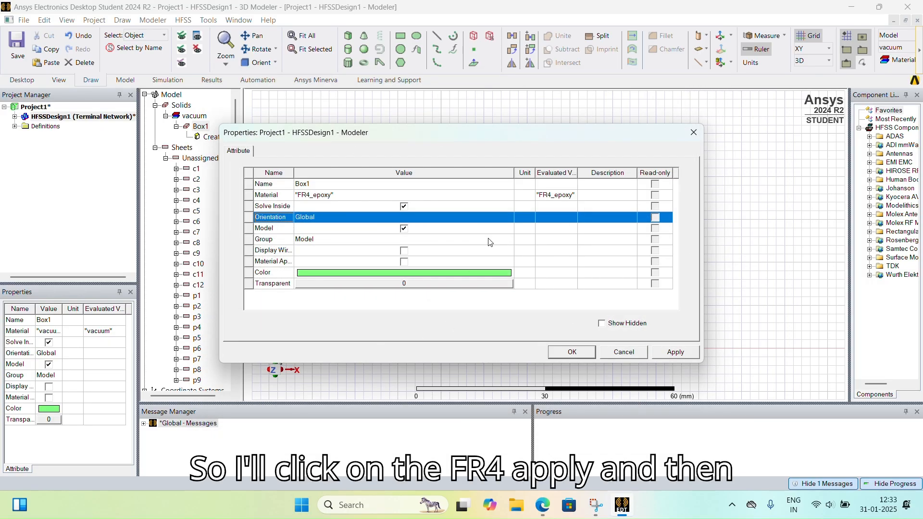
left_click(685, 358)
left_click(589, 355)
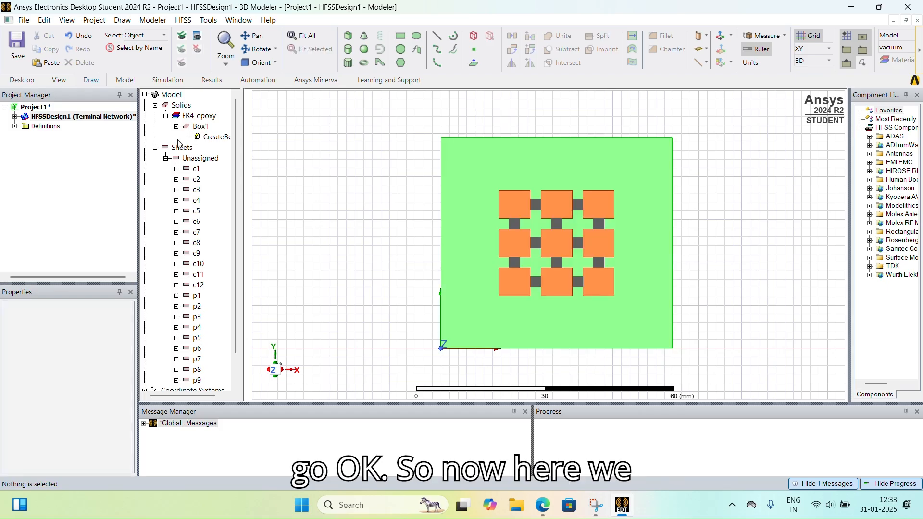
left_click(197, 170)
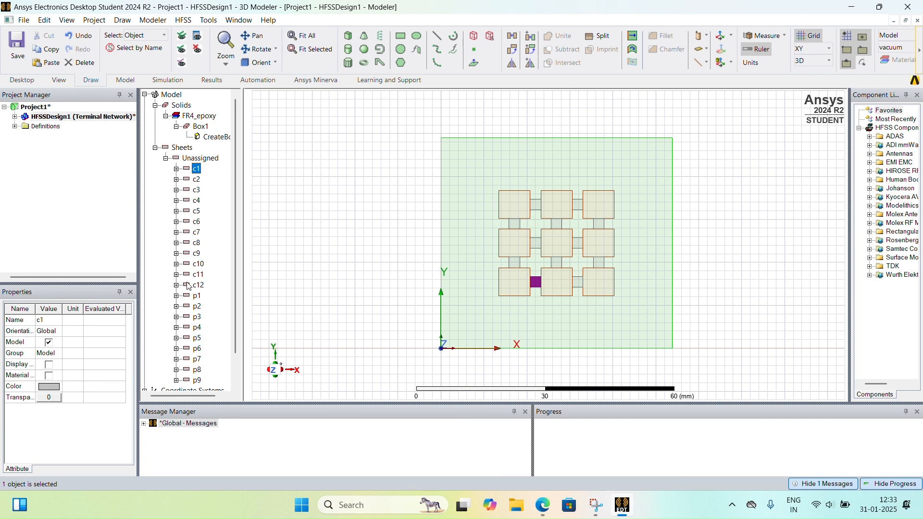
key("ctrl+a")
left_click(208, 288)
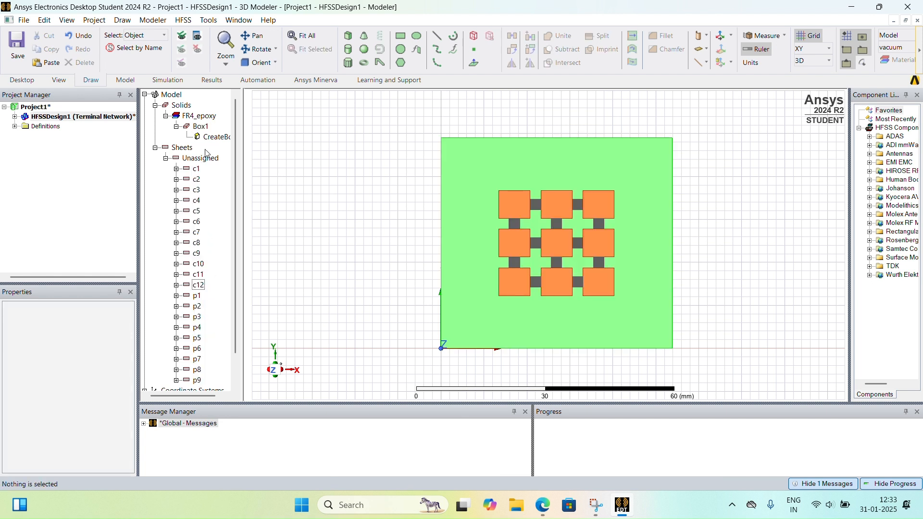
Select connectors c1 to c12 and patches p1 to p9 together and assign them a Perfect E boundary without an infinite ground plane.
left_click(196, 169)
left_click(196, 180, "ctrl")
left_click(196, 190, "ctrl")
left_click(196, 201, "ctrl")
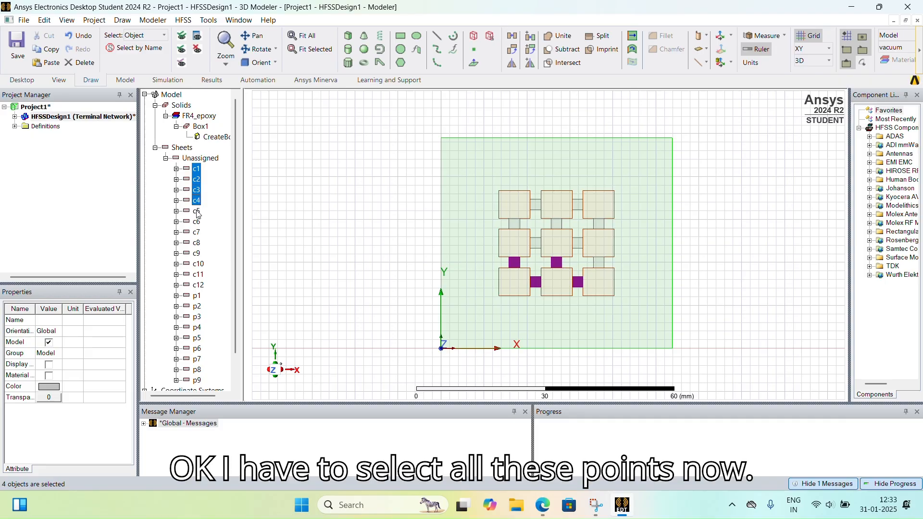
left_click(196, 211, "ctrl")
left_click(196, 222, "ctrl")
left_click(196, 233, "ctrl")
left_click(196, 243, "ctrl")
left_click(197, 254, "ctrl")
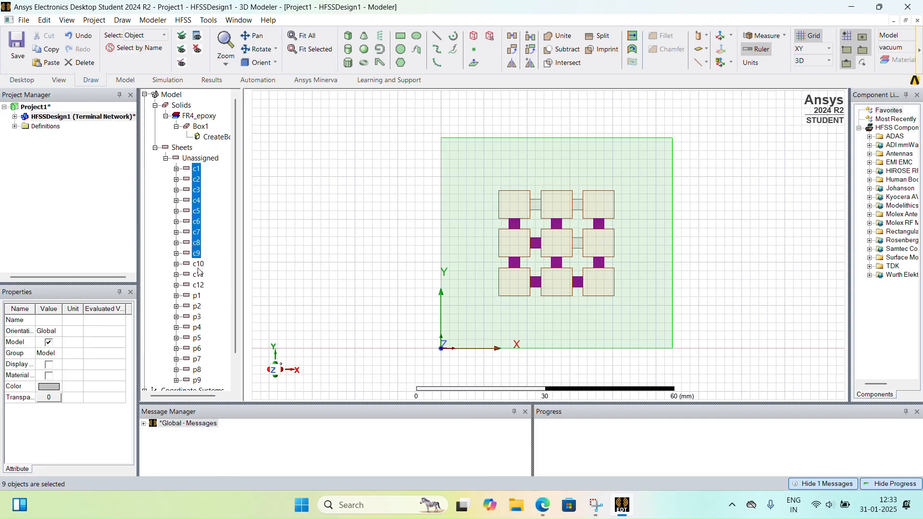
left_click(199, 264, "ctrl")
left_click(197, 275, "ctrl")
left_click(198, 285, "ctrl")
left_click(197, 296, "ctrl")
left_click(197, 306, "ctrl")
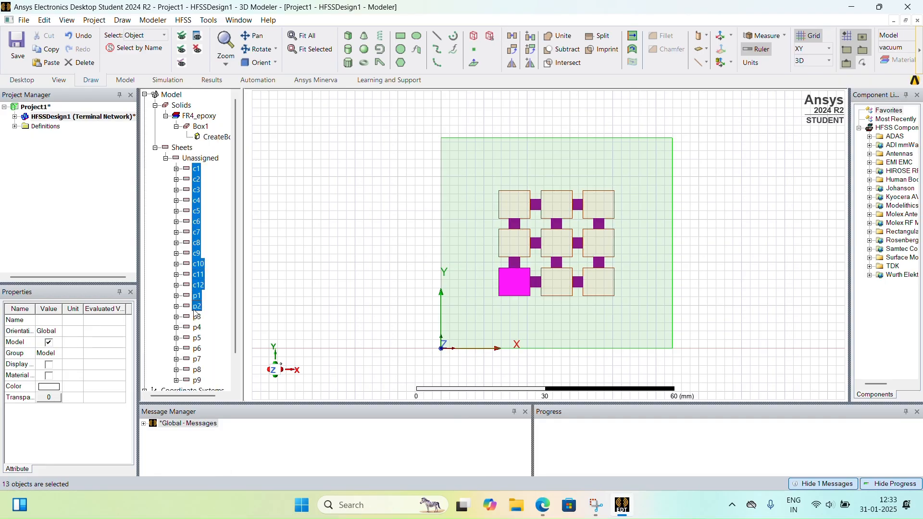
scroll(229, 347, "down", 1)
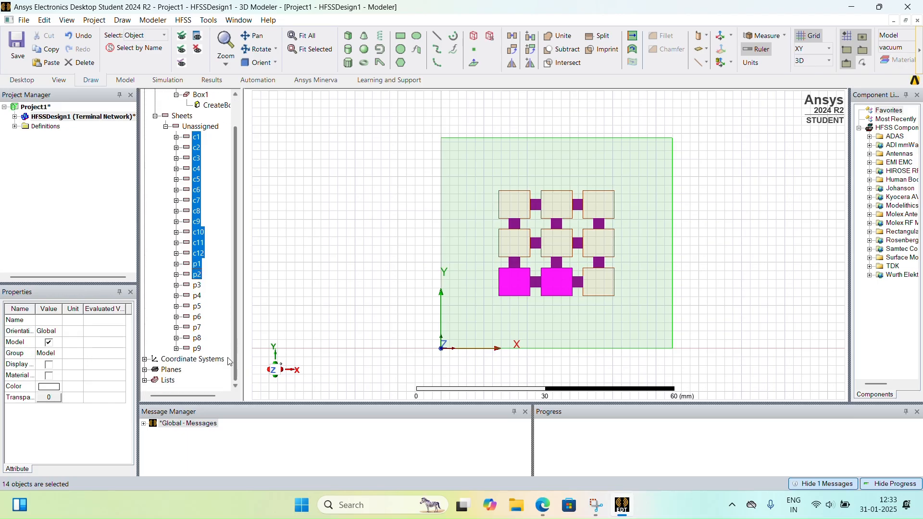
left_click(197, 348, "ctrl")
left_click(197, 338, "ctrl")
left_click(197, 328, "ctrl")
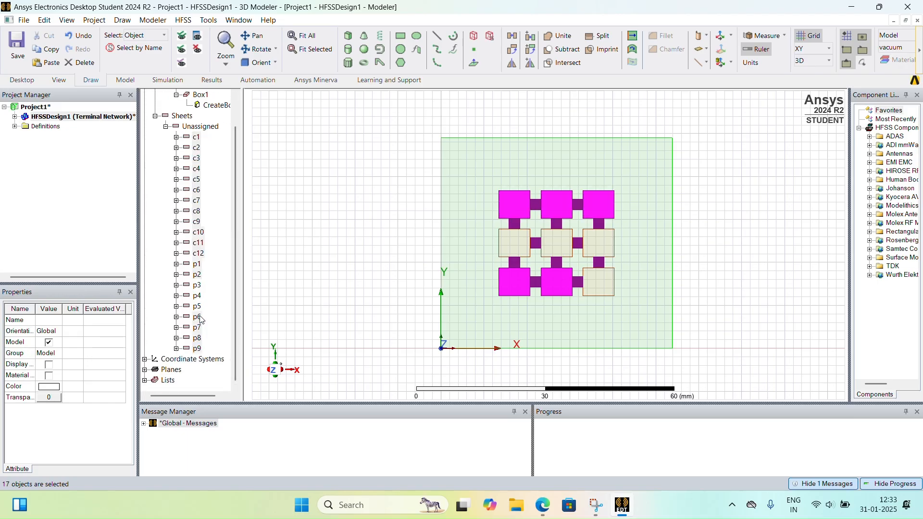
left_click(197, 317, "ctrl")
left_click(197, 306, "ctrl")
right_click(201, 291)
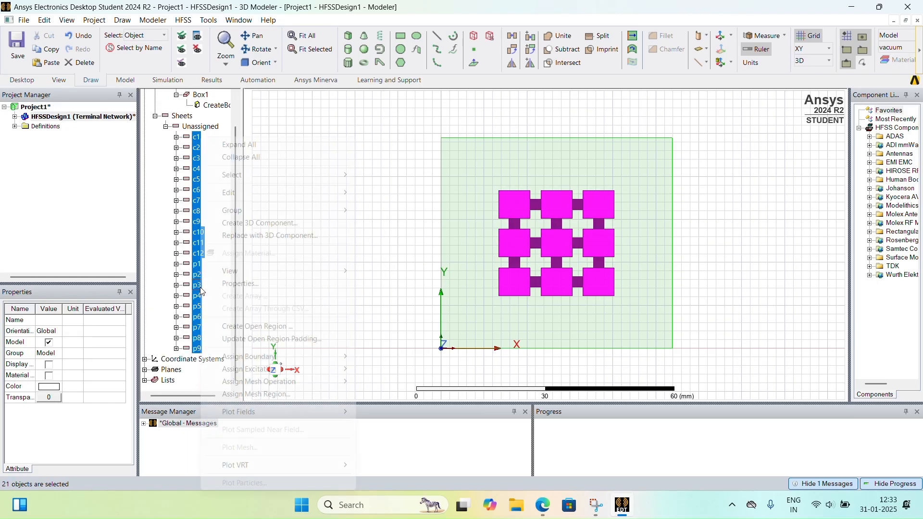
mouse_move(252, 268)
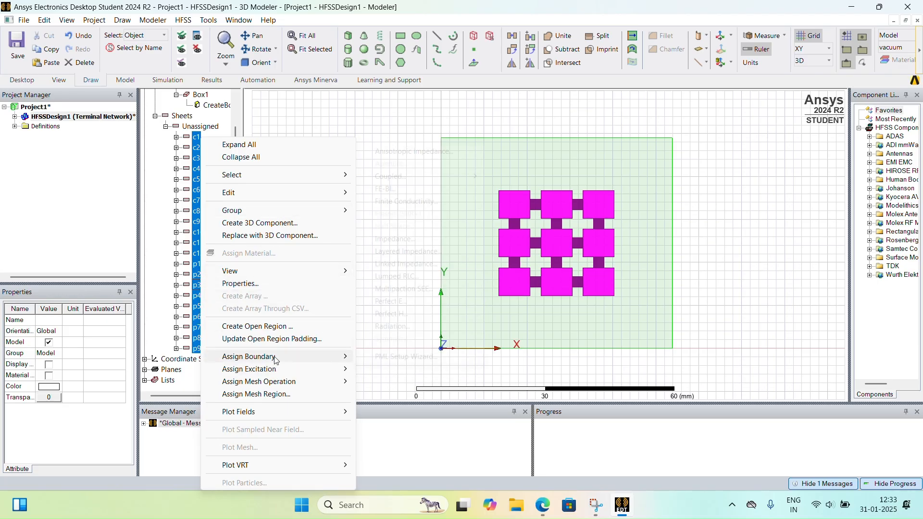
mouse_move(289, 356)
left_click(410, 304)
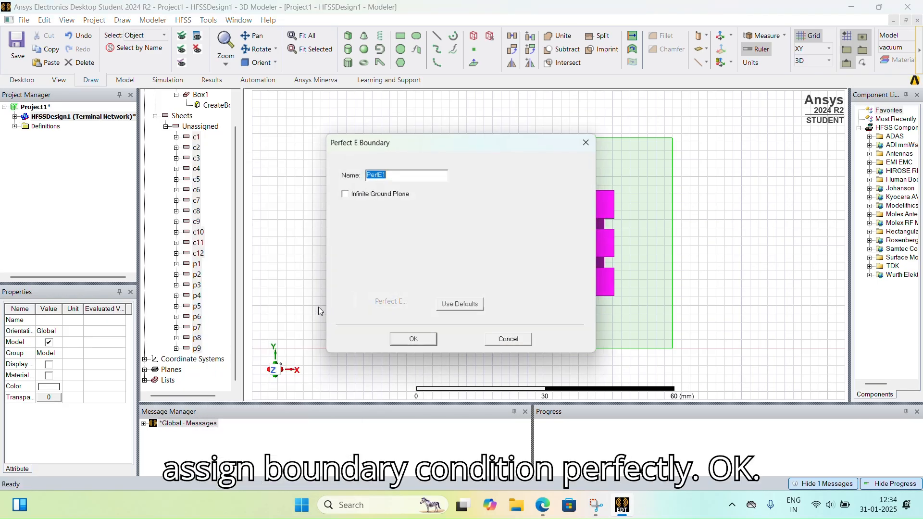
left_click(397, 340)
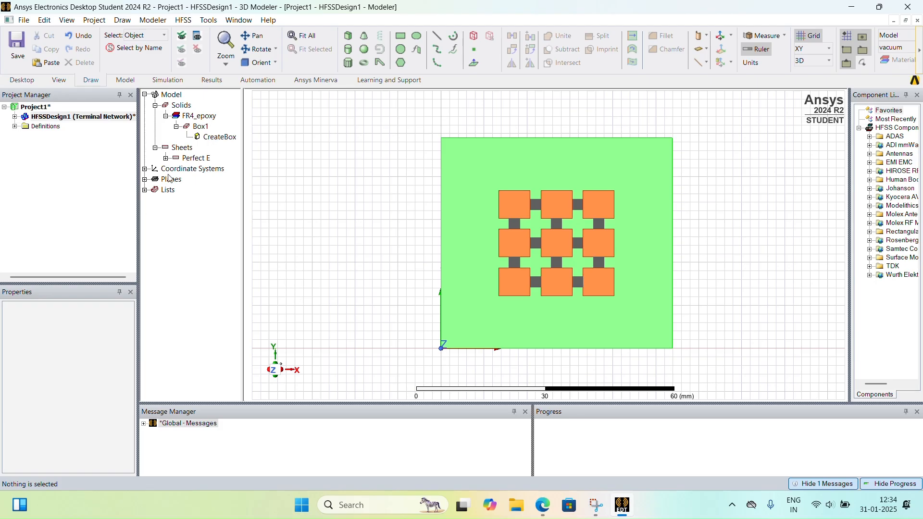
left_click(166, 158)
left_click(166, 158)
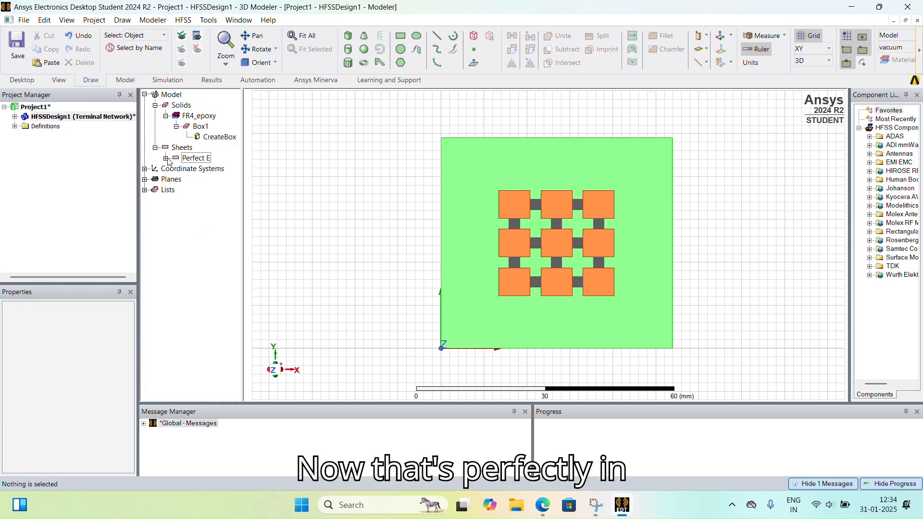
left_click(199, 158)
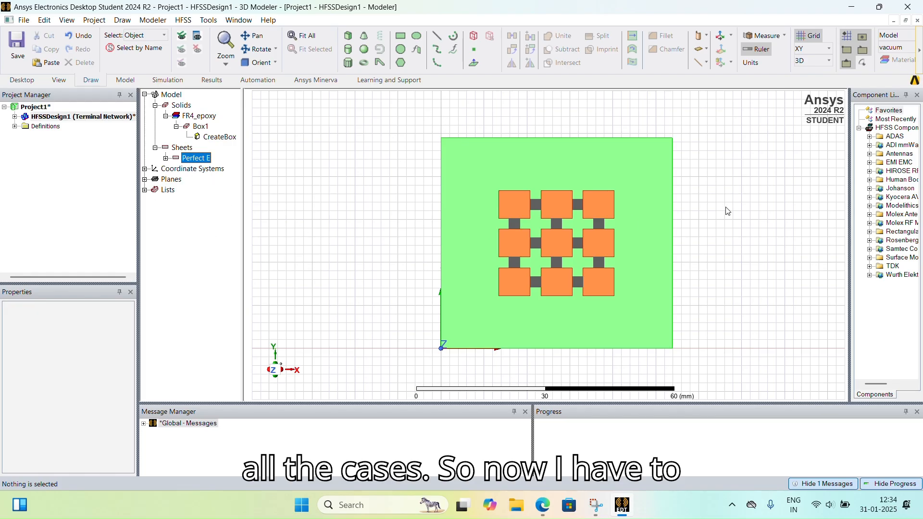
left_click(748, 225)
Draw a 53.8 × 49 mm rectangle on the substrate's bottom face, from the origin to the diagonally opposite corner.
left_click(274, 63)
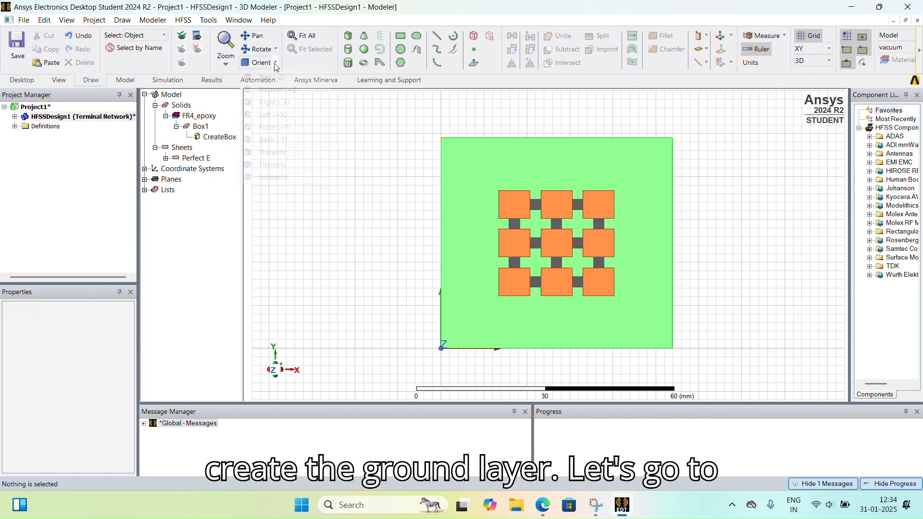
left_click(288, 93)
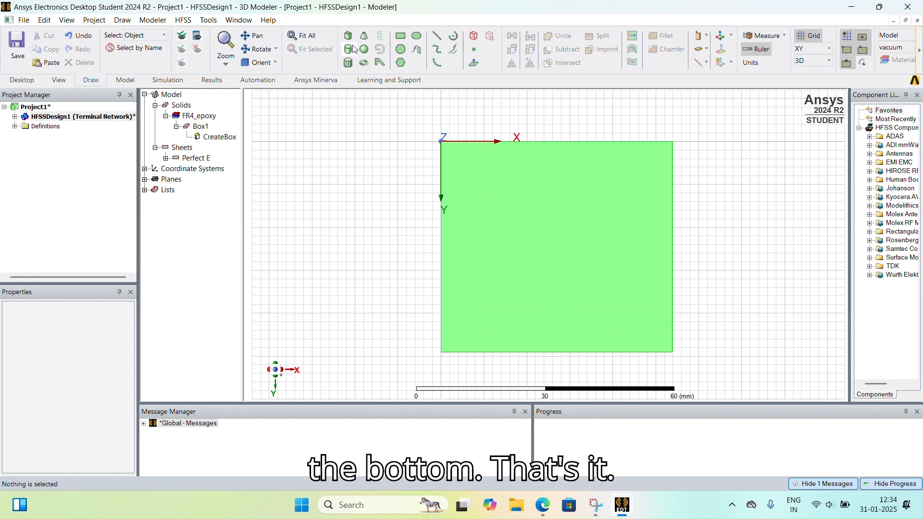
left_click(654, 23)
double_click(652, 10)
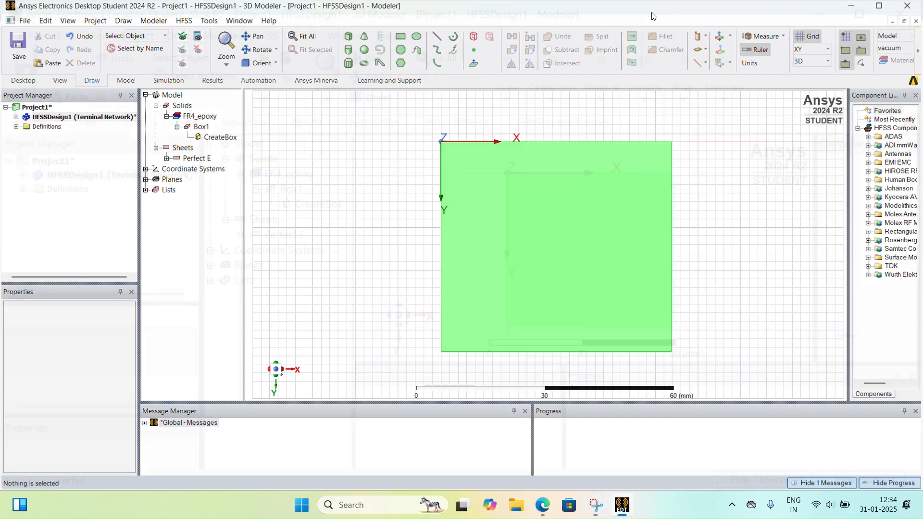
left_click(493, 137)
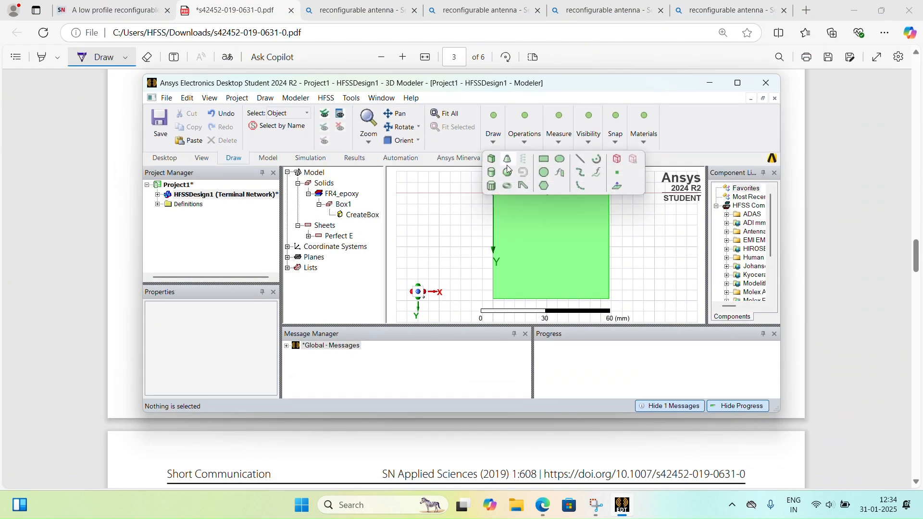
left_click(544, 159)
left_click(738, 82)
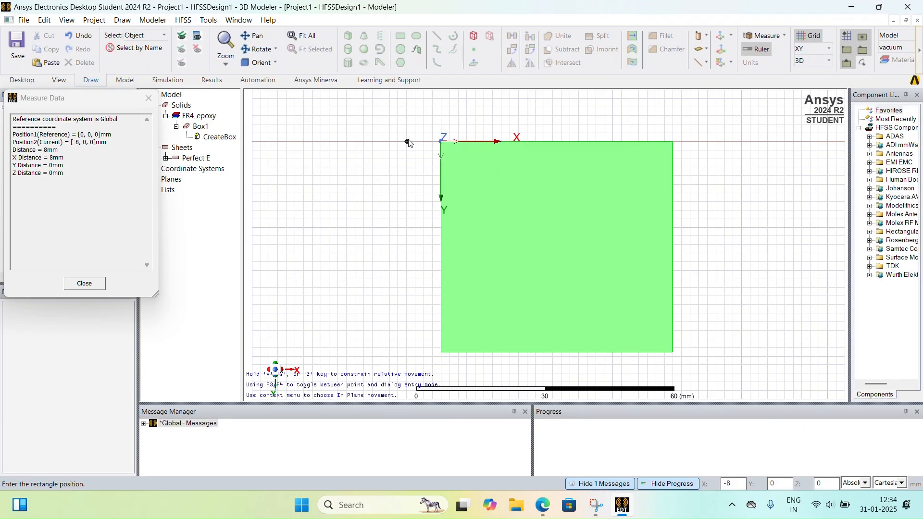
left_click(441, 141)
left_click(673, 354)
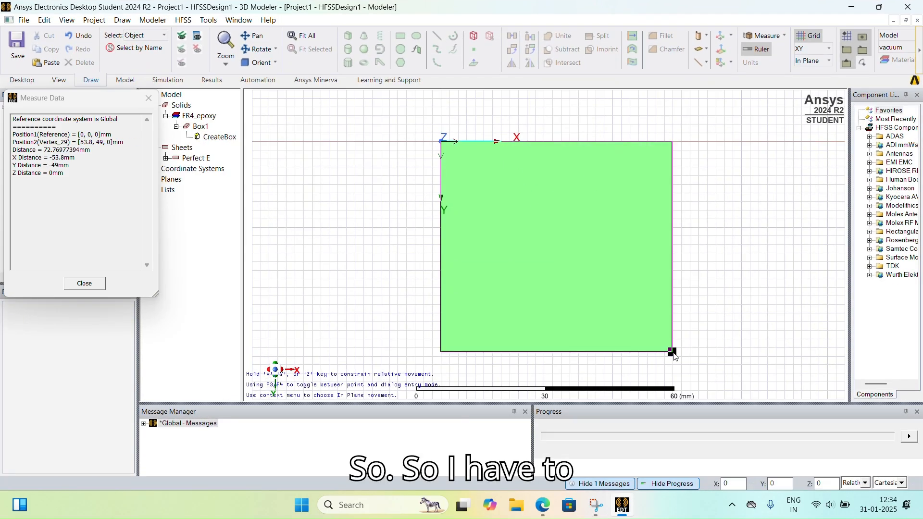
Rename the rectangle on the substrate's underside as ground and set its colour to pink (red 255, green 128, blue 192).
double_click(205, 180)
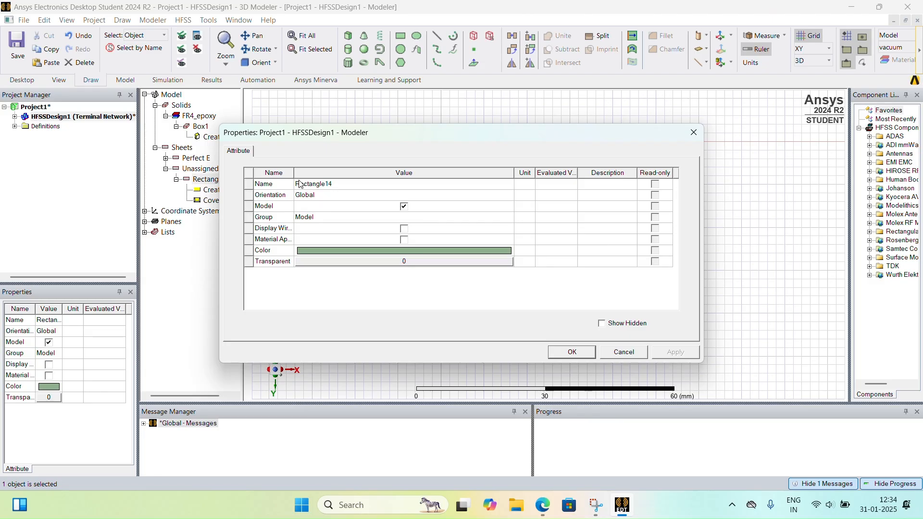
left_click(331, 184)
left_click(330, 184)
double_click(331, 184)
type("g")
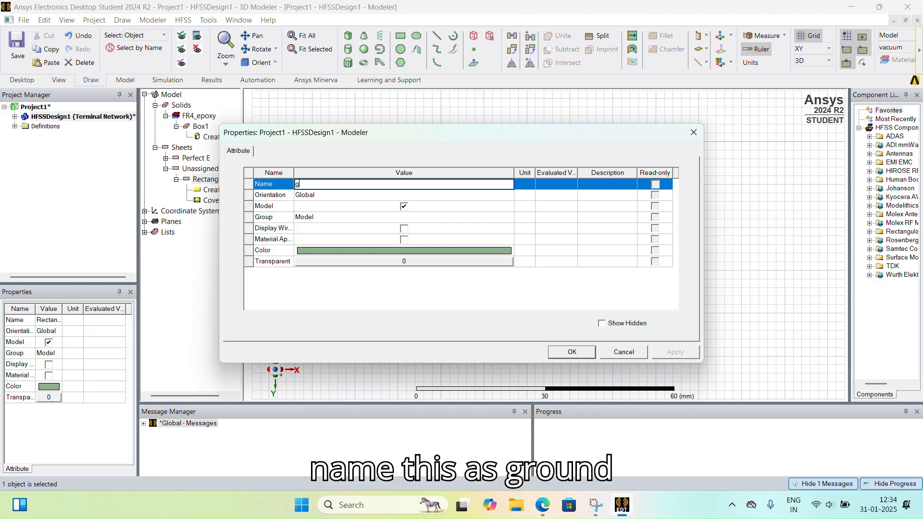
type("round")
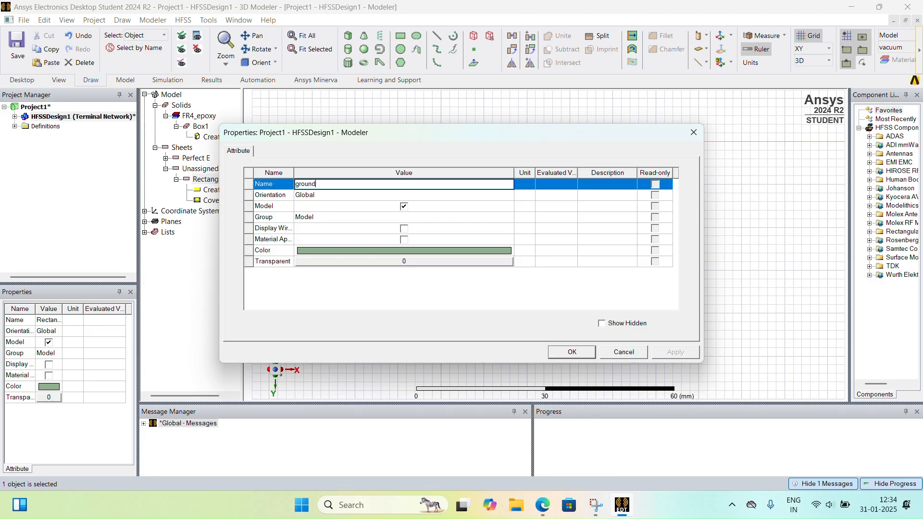
left_click(367, 256)
left_click(432, 187)
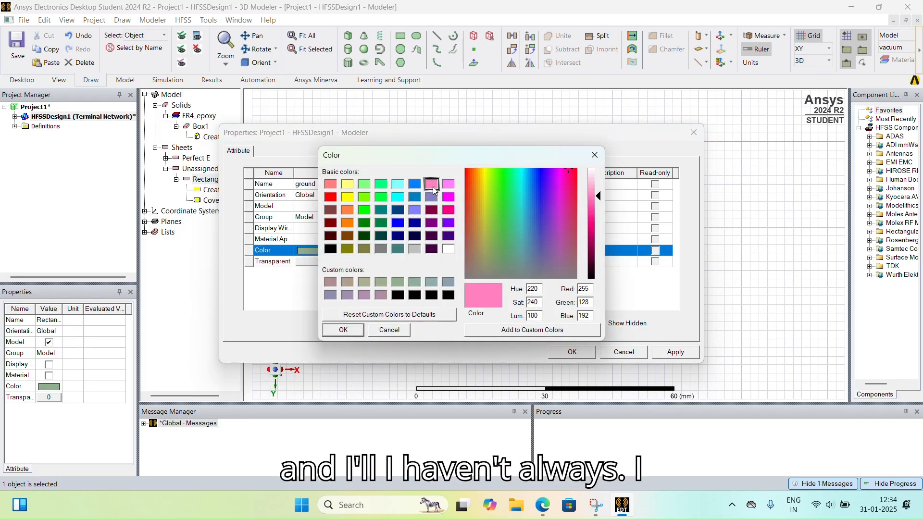
left_click(343, 330)
left_click(675, 352)
left_click(572, 352)
left_click(730, 336)
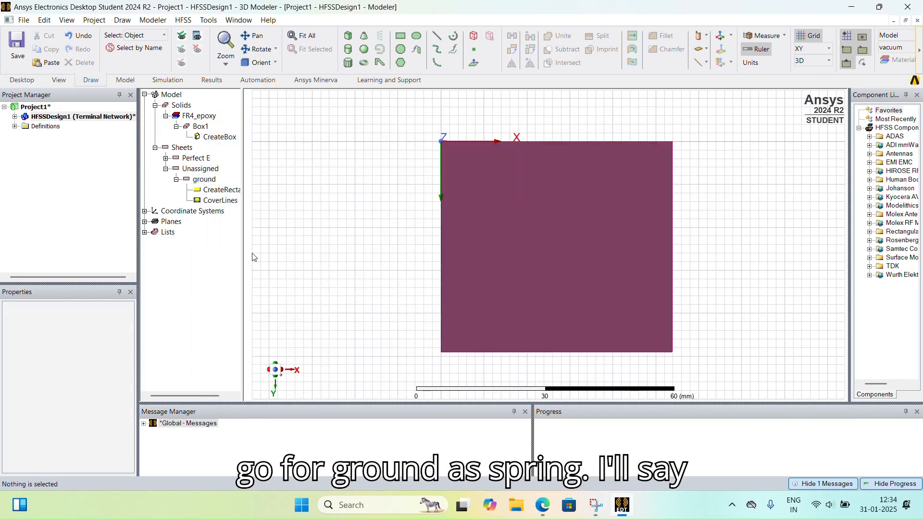
Assign a Perfect E boundary to the ground sheet.
left_click(257, 62)
scroll(628, 260, "down", 1)
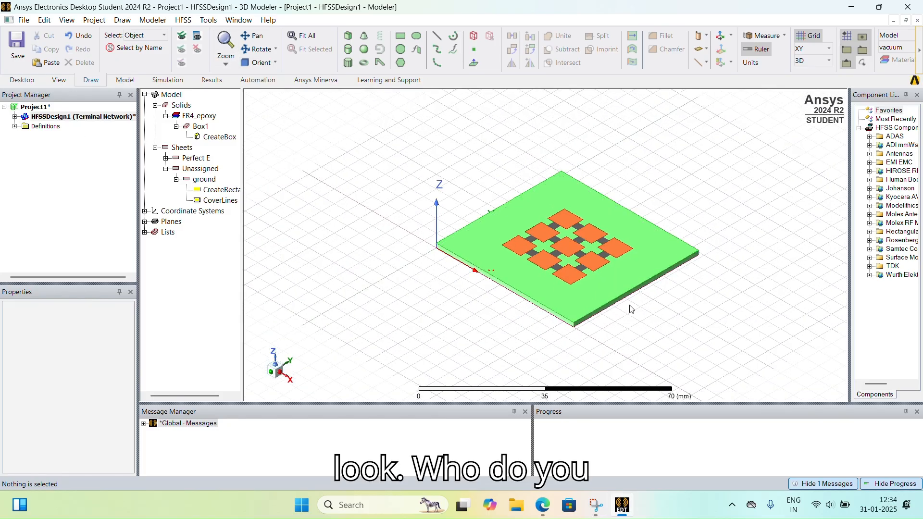
left_click(258, 50)
left_click_drag(565, 308, 559, 279)
left_click(276, 62)
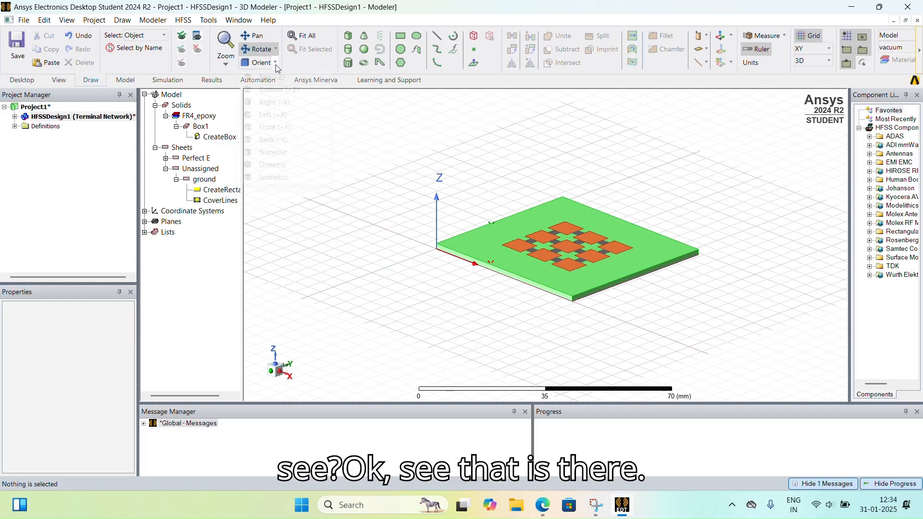
left_click(283, 78)
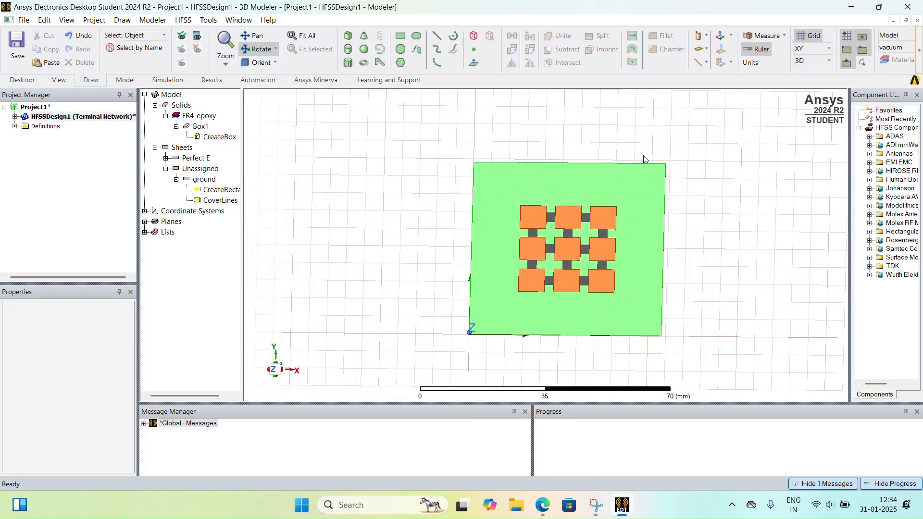
left_click(205, 180)
right_click(207, 183)
mouse_move(259, 355)
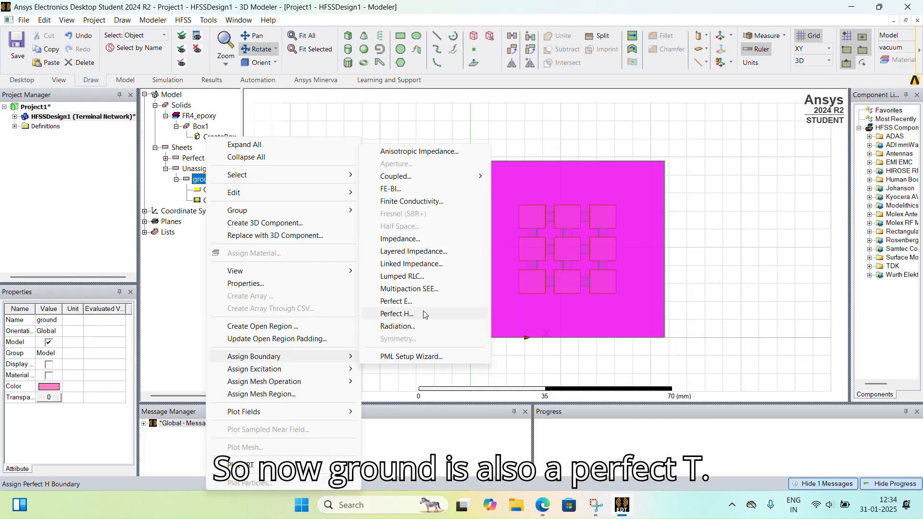
left_click(426, 303)
left_click(410, 339)
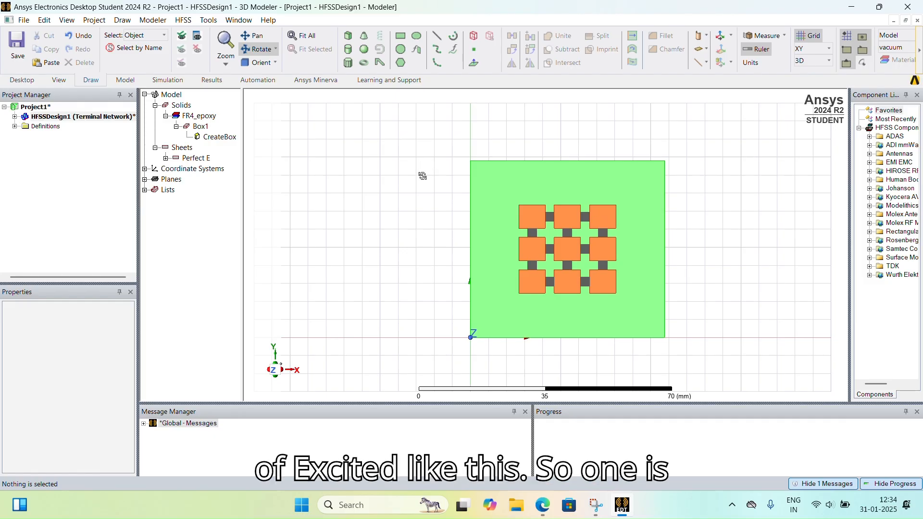
Start saving the project and create a new folder on New Volume (E:).
left_click(18, 48)
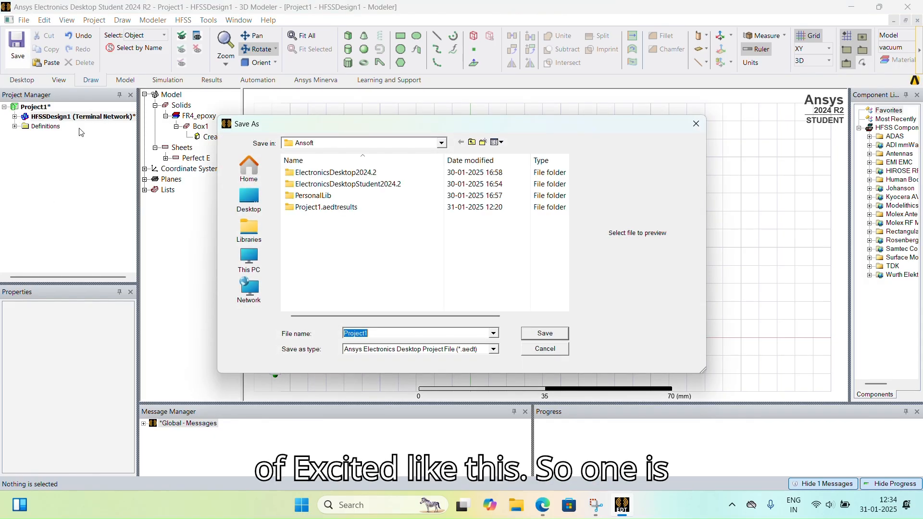
left_click(261, 260)
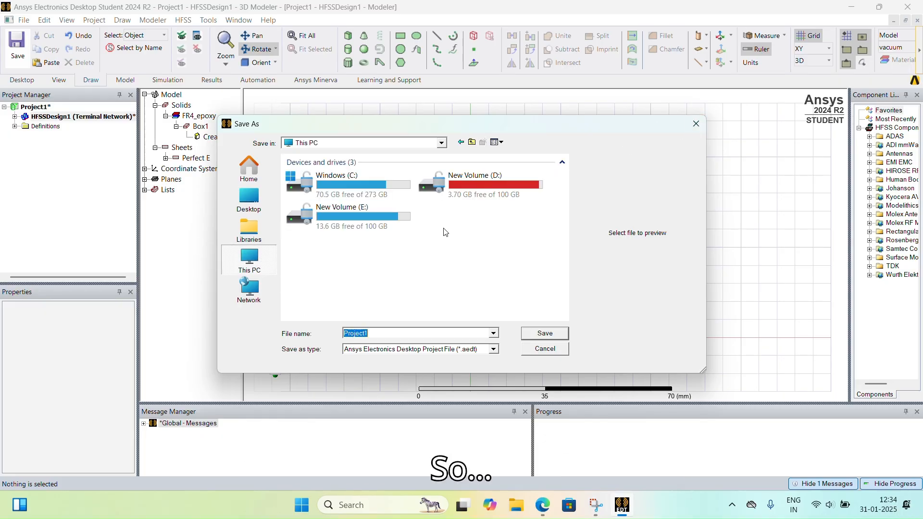
double_click(391, 225)
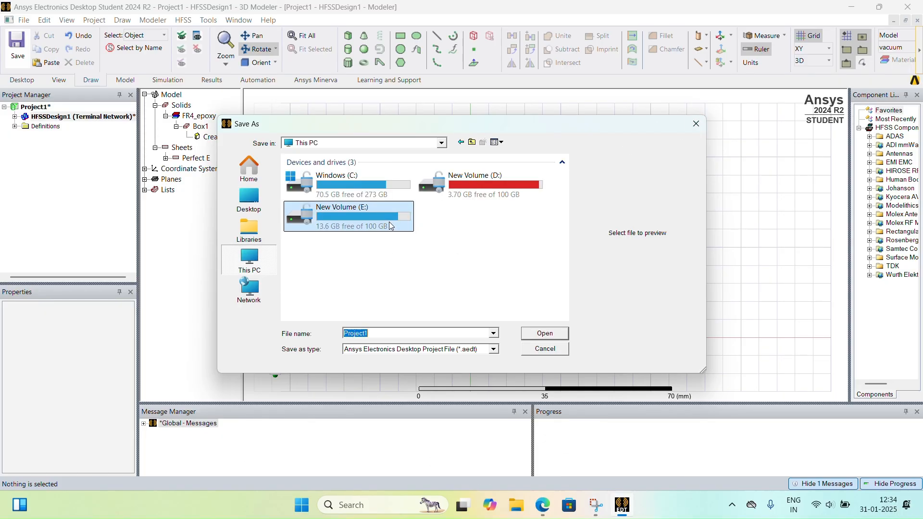
right_click(332, 301)
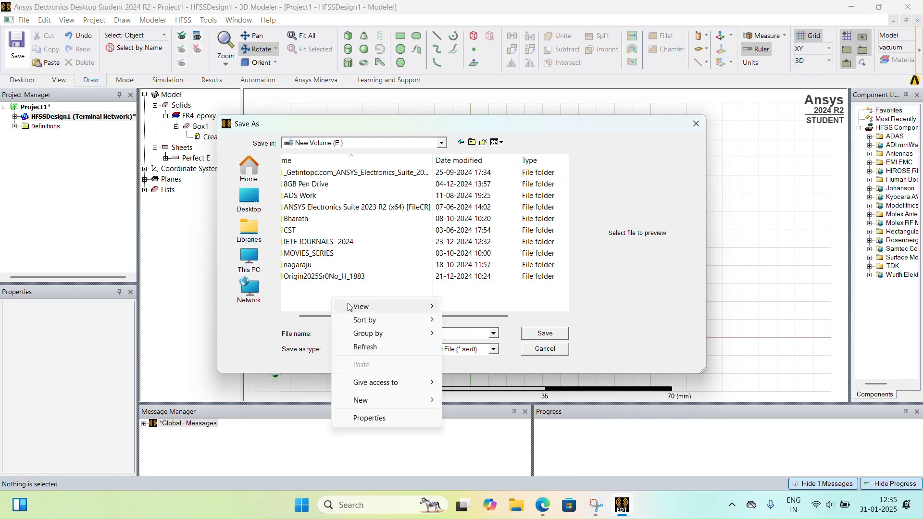
mouse_move(376, 395)
left_click(471, 288)
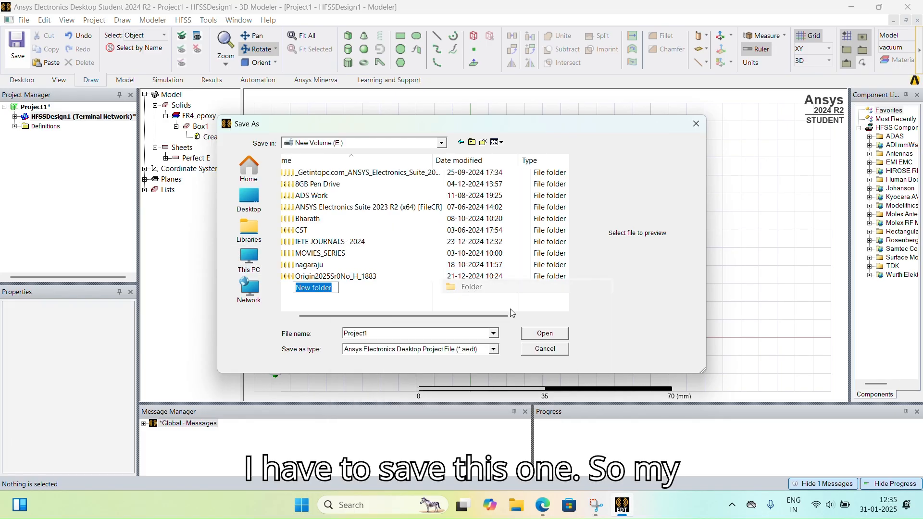
Try to name the new folder with a person's name.
type("Na")
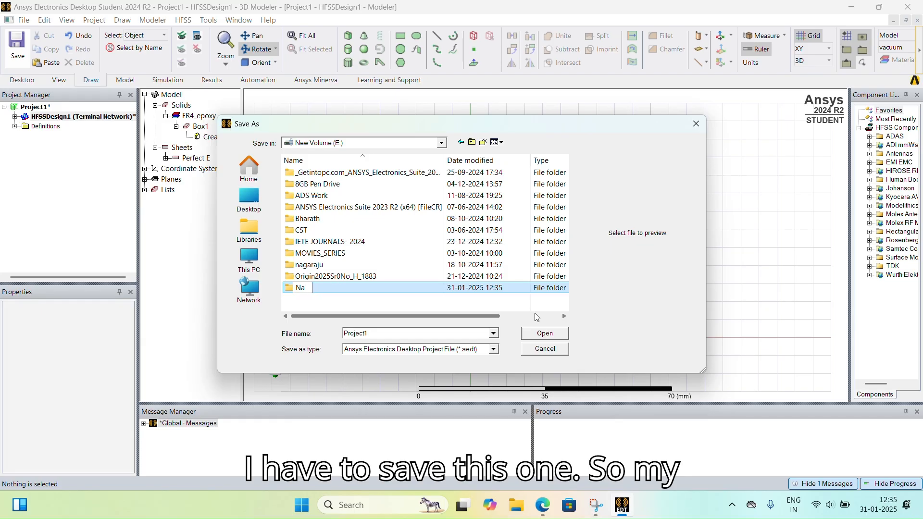
type("garaju")
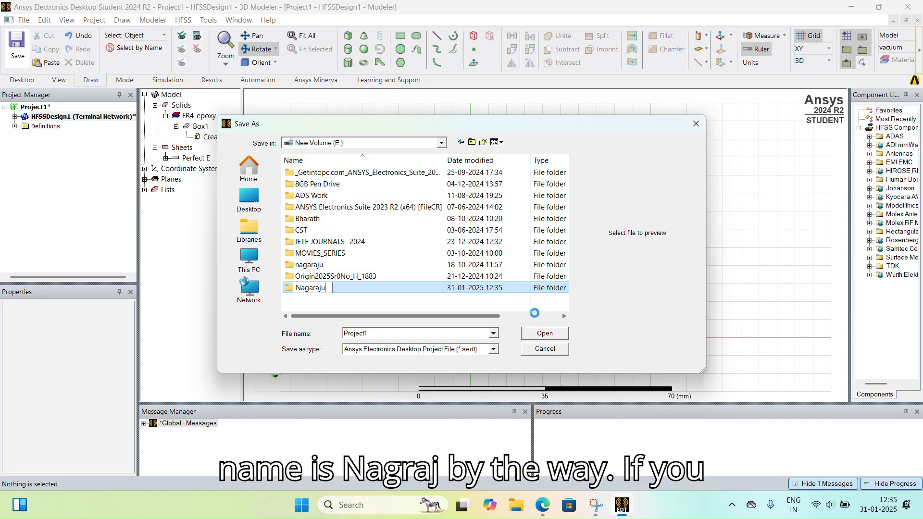
key("Return")
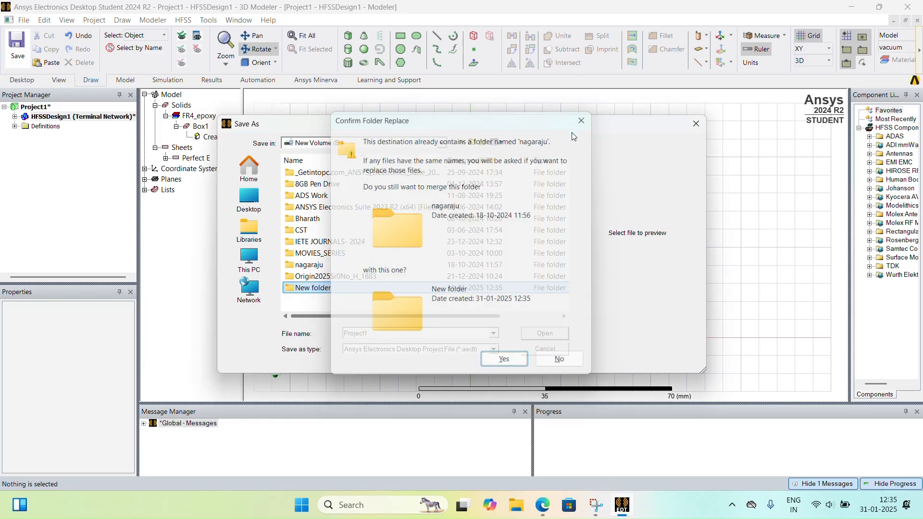
left_click(561, 360)
Rename the new folder as VBIT and open it as the save location.
right_click(318, 290)
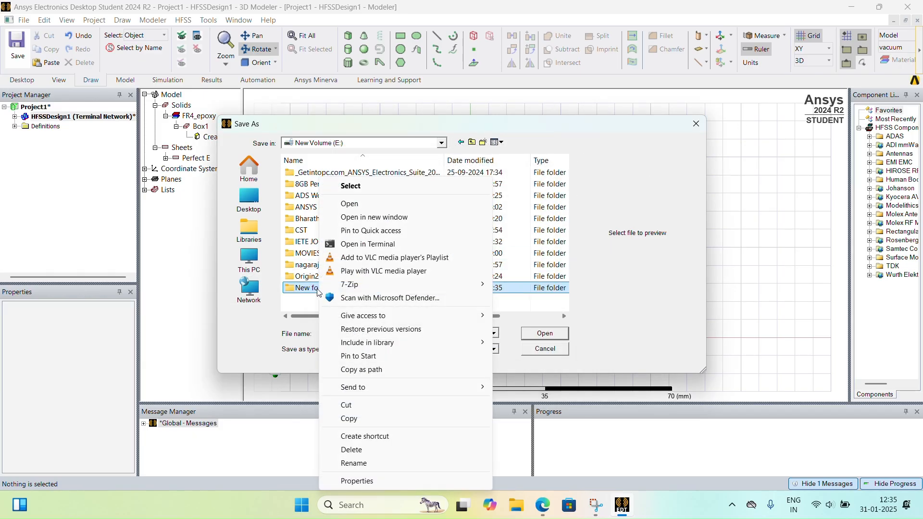
left_click(298, 268)
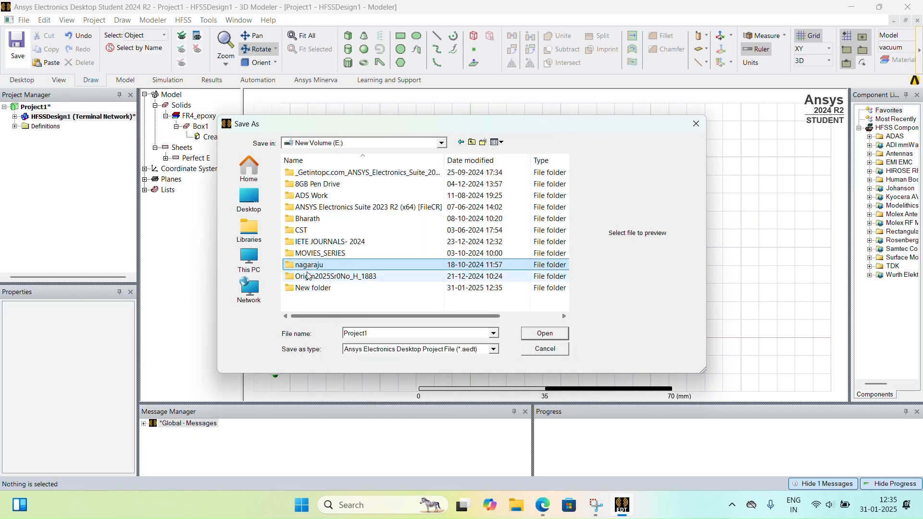
right_click(328, 288)
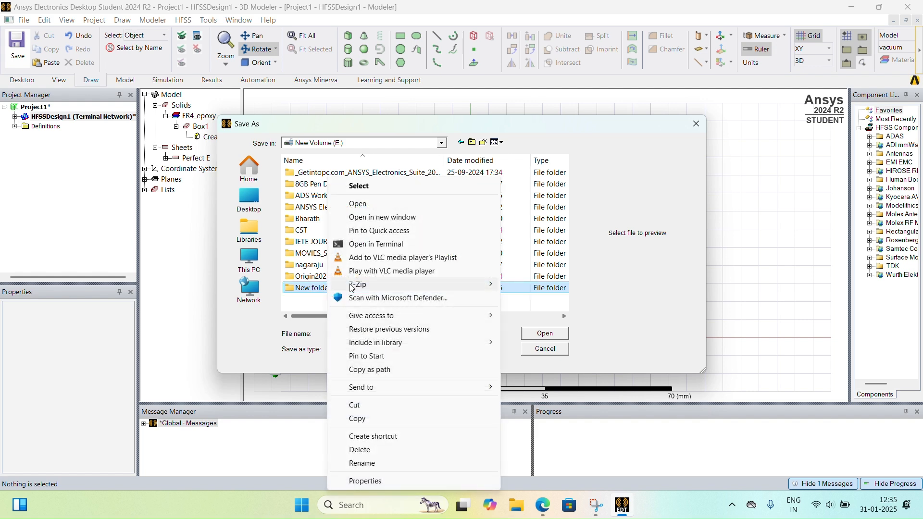
left_click(385, 464)
type("VBIT")
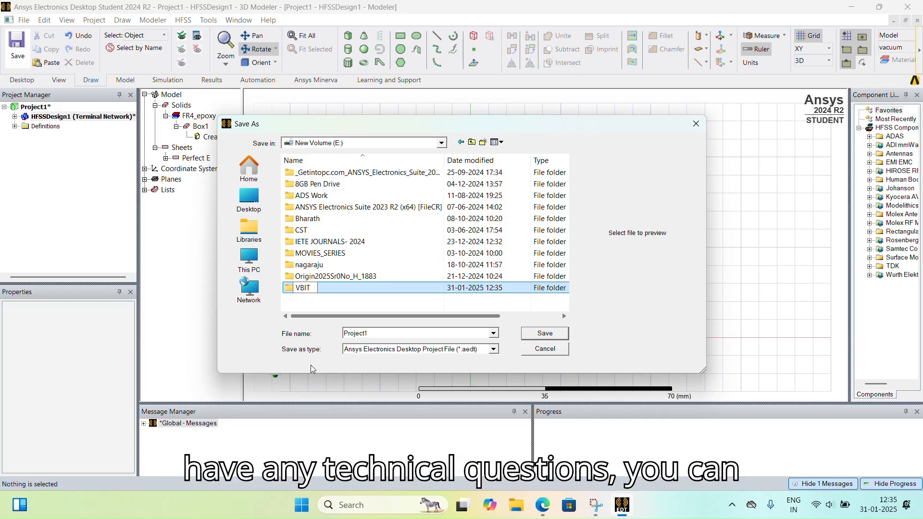
key("Return")
double_click(356, 289)
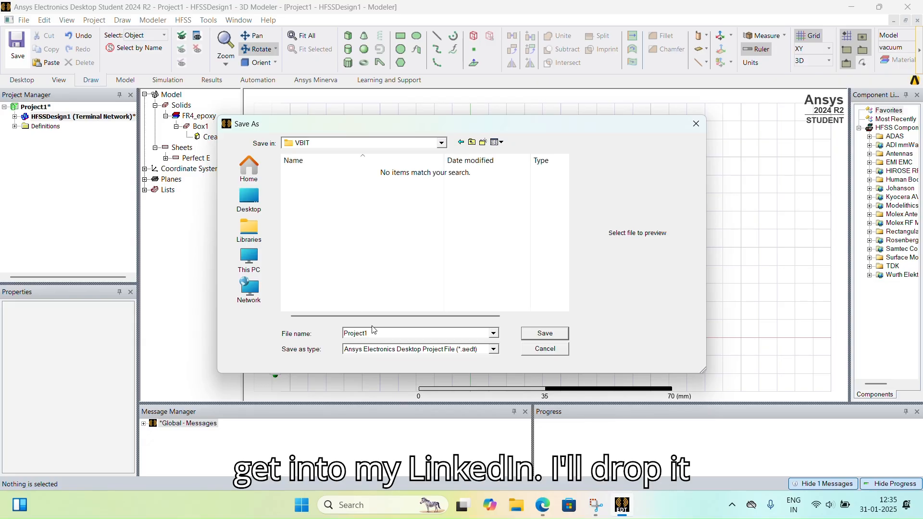
Save the project under the file name Reconfigurablity.
double_click(394, 333)
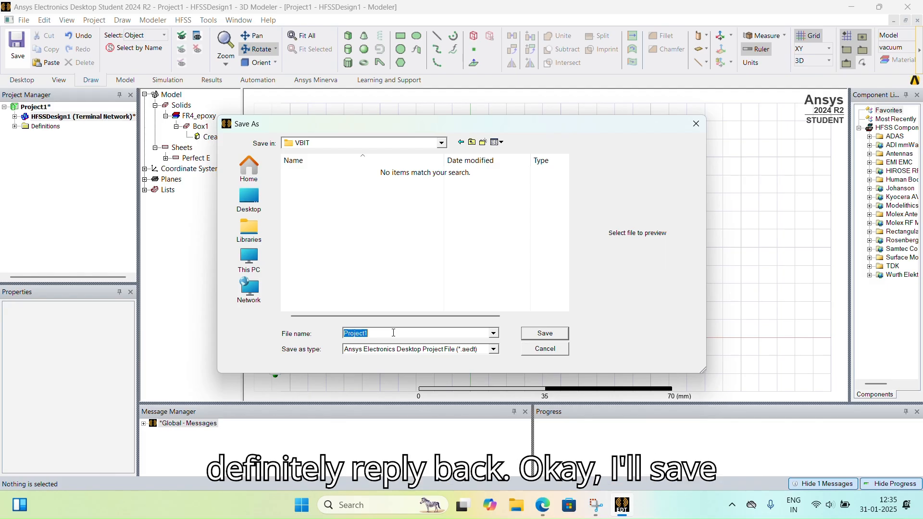
type("Re")
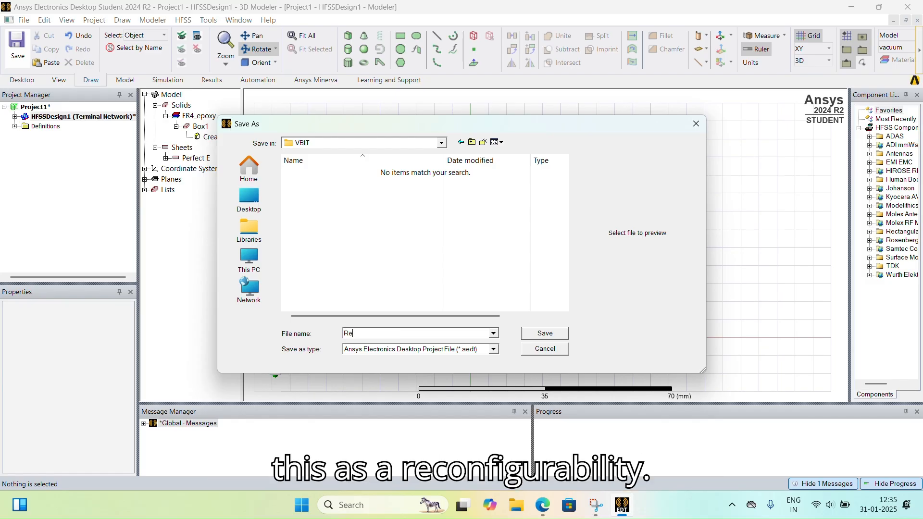
type("co")
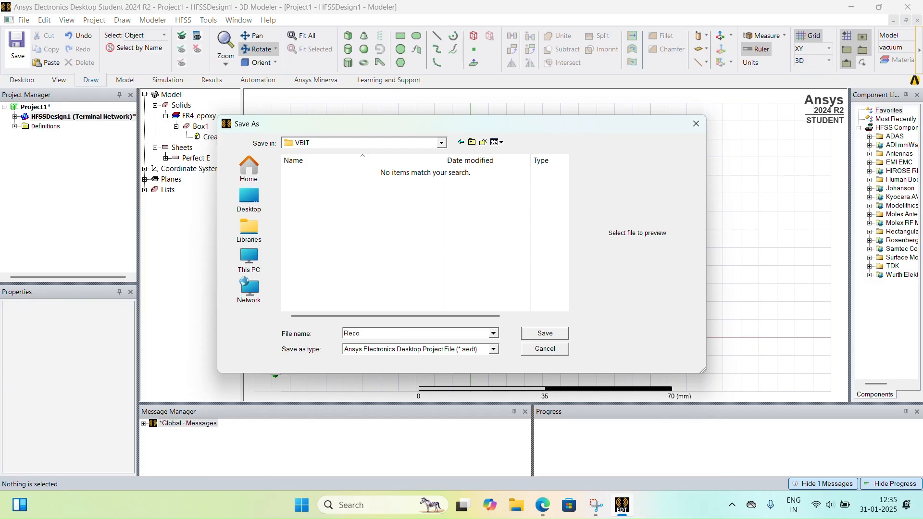
type("nfigurab")
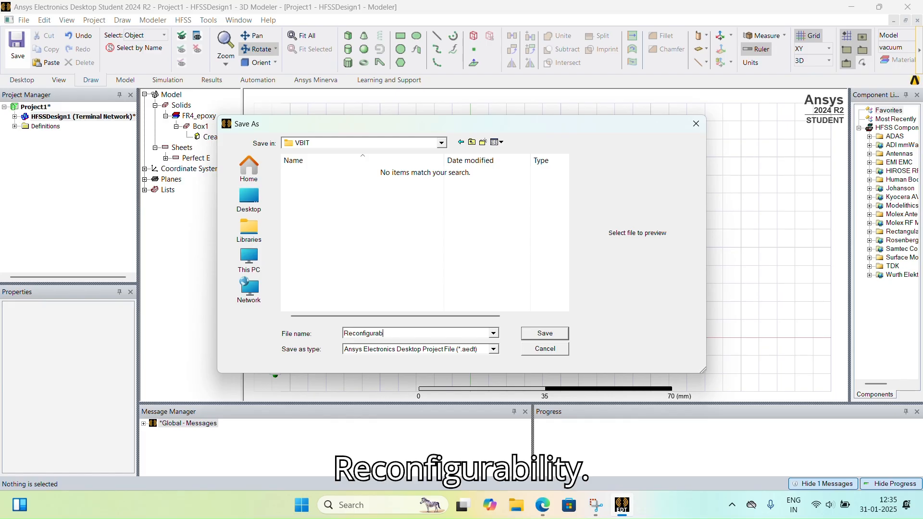
type("lity")
key("Return")
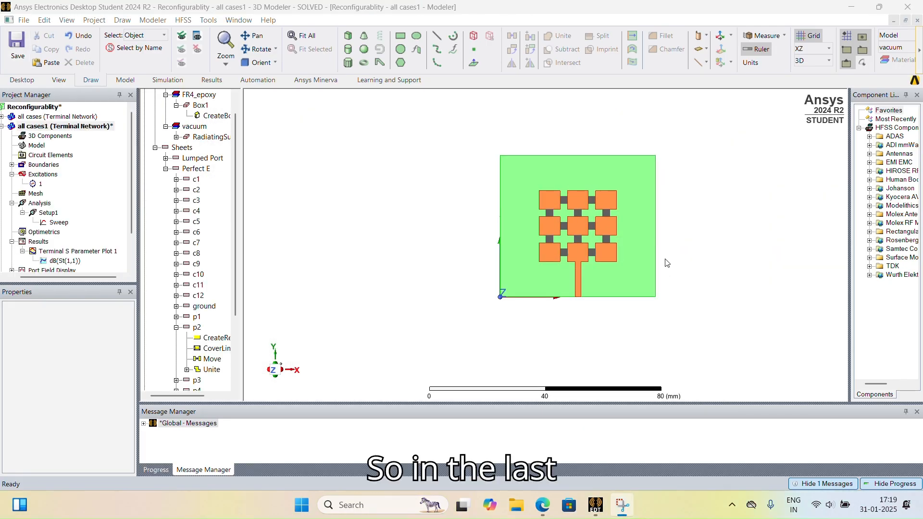
Examine the patch array's feed line and the lumped port sheet at the substrate edge from the top and in isometric view.
scroll(678, 266, "up", 3)
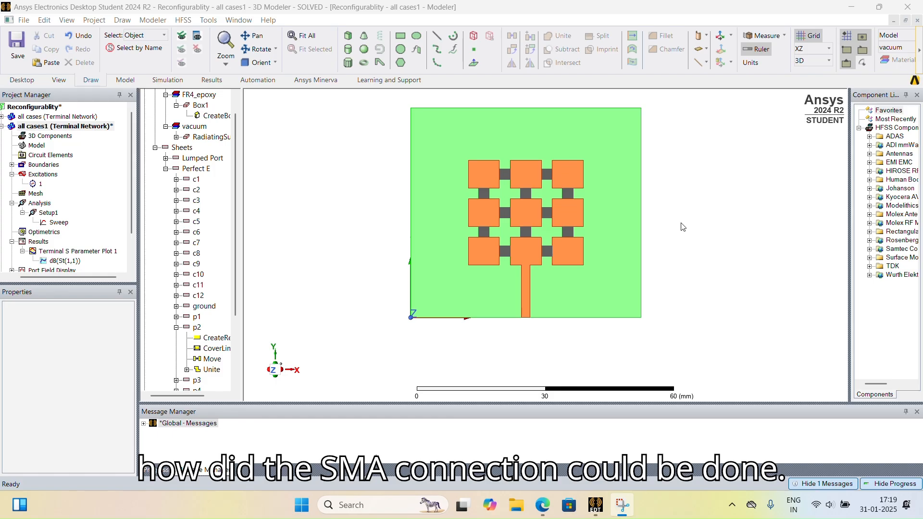
scroll(670, 234, "down", 2)
scroll(552, 266, "up", 2)
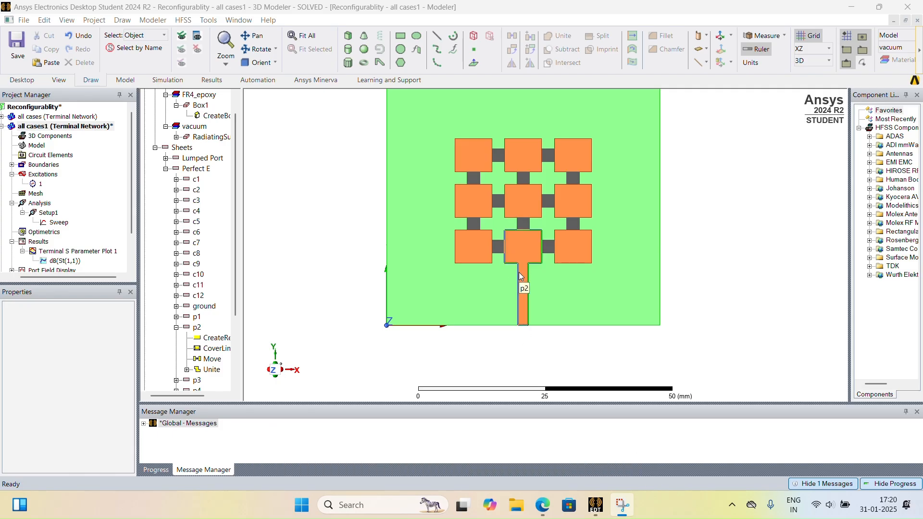
left_click(258, 63)
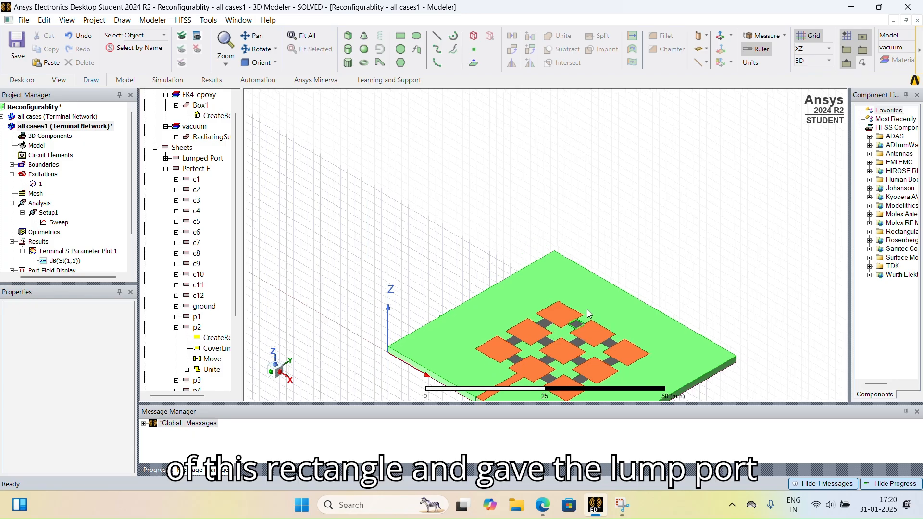
scroll(587, 314, "down", 3)
scroll(537, 357, "up", 4)
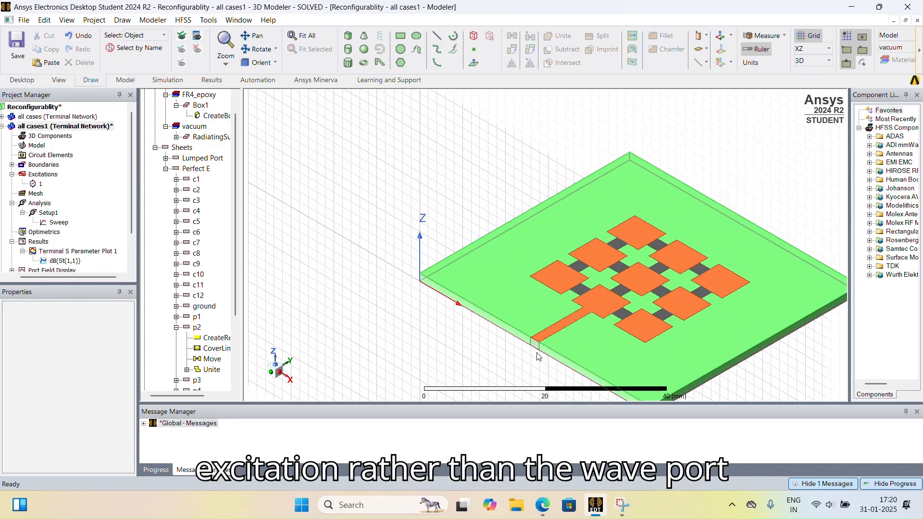
left_click(538, 356)
scroll(654, 304, "down", 3)
left_click(356, 361)
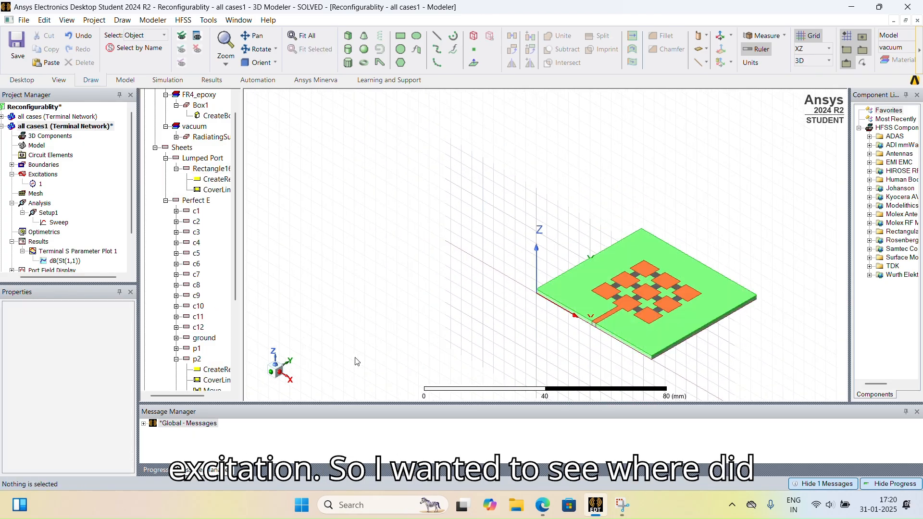
Inspect the array and its radiation box from the top, and collapse Rectangle16 and the Perfect E group in the model tree.
left_click(273, 62)
left_click(275, 76)
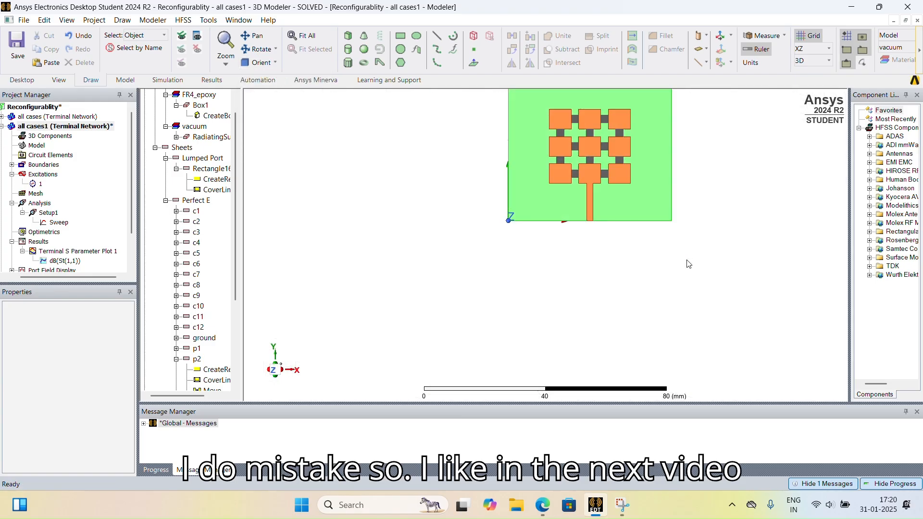
scroll(628, 195, "down", 1)
scroll(644, 171, "up", 3)
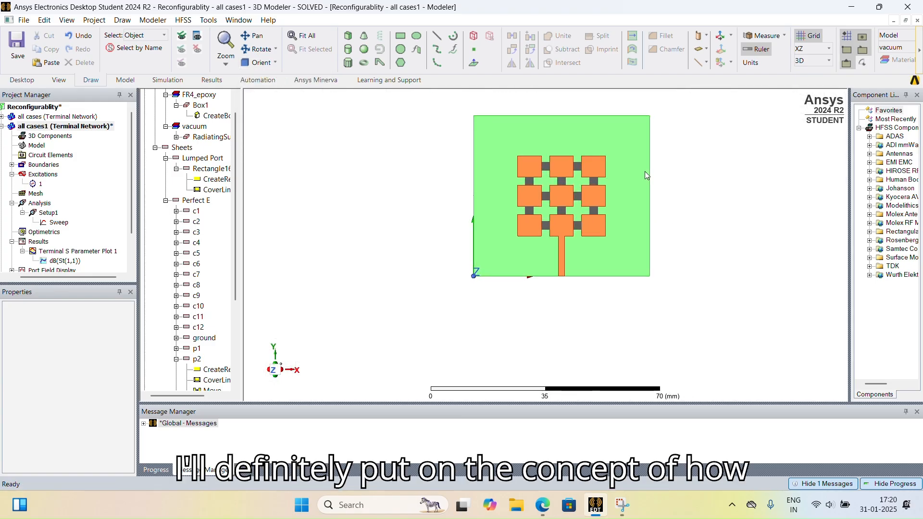
scroll(517, 255, "down", 1)
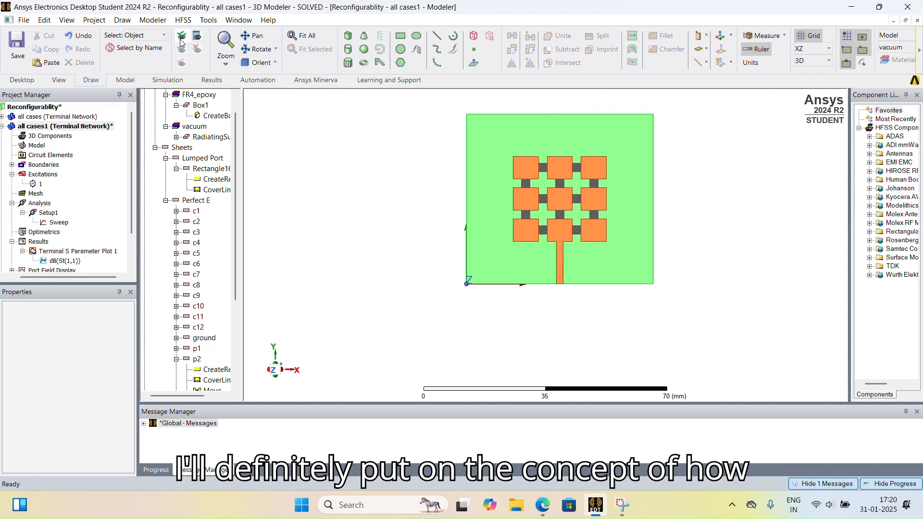
scroll(631, 226, "down", 4)
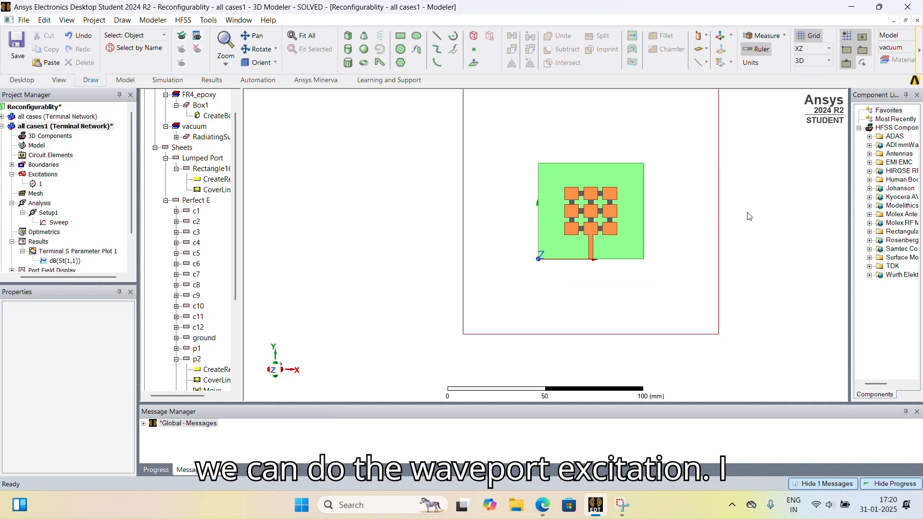
scroll(630, 184, "up", 2)
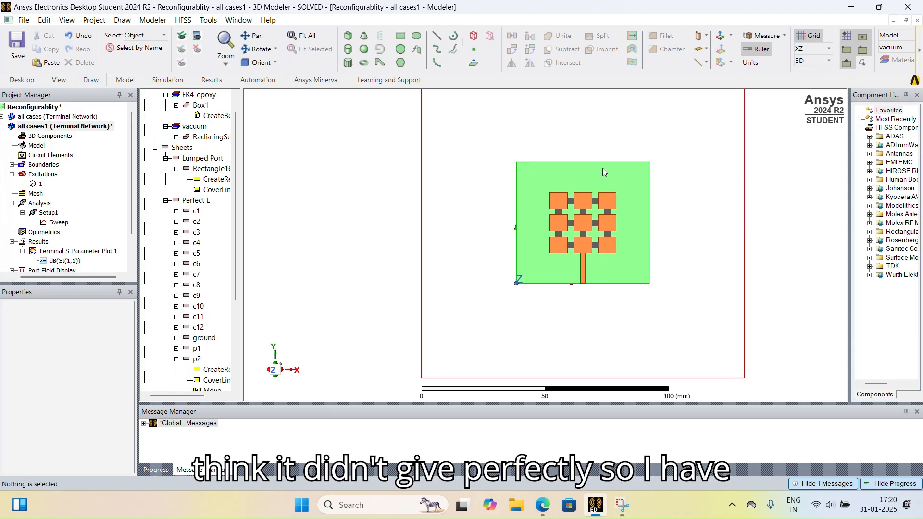
scroll(607, 171, "up", 1)
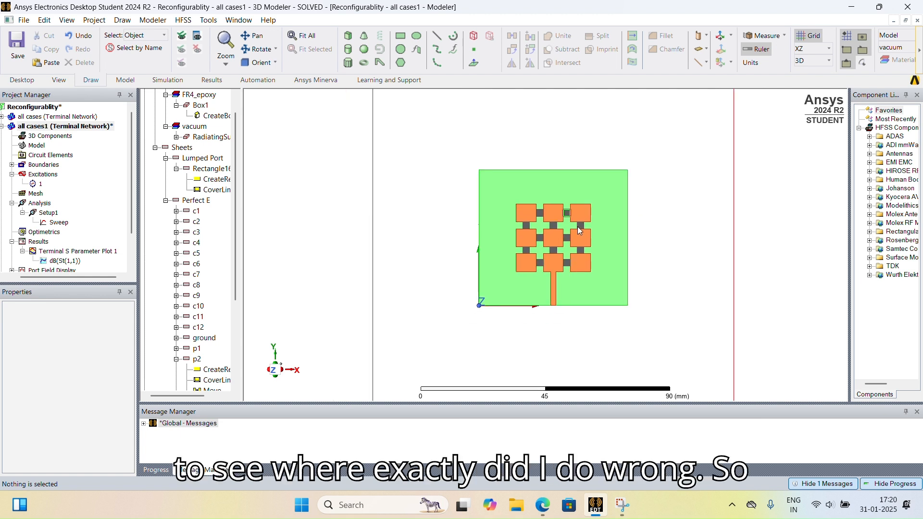
scroll(578, 226, "down", 1)
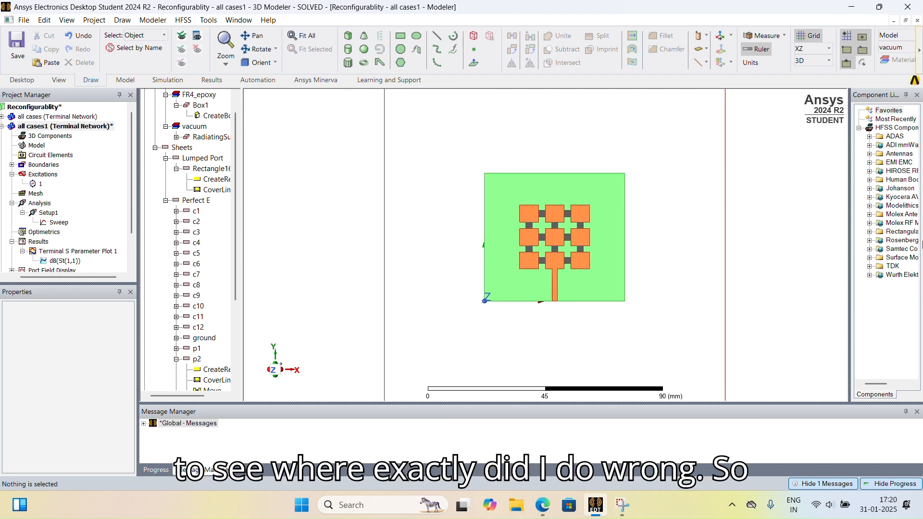
left_click(177, 169)
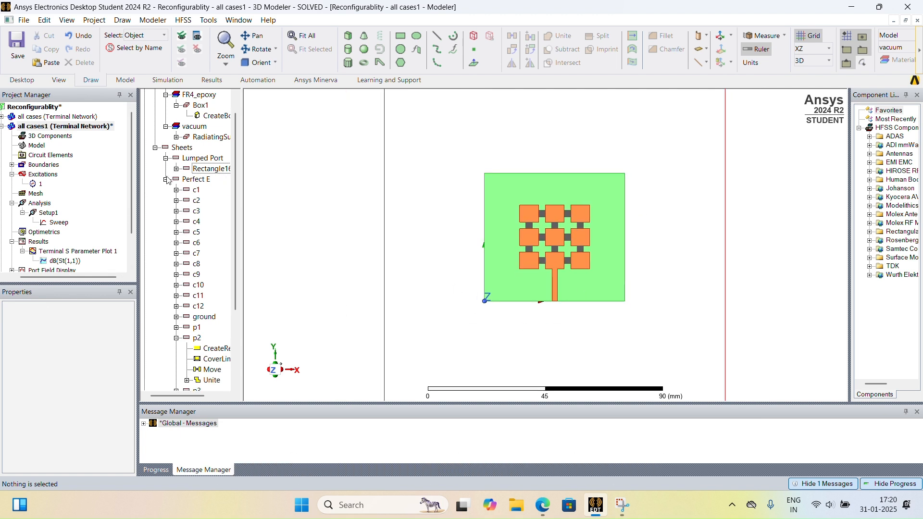
left_click(166, 179)
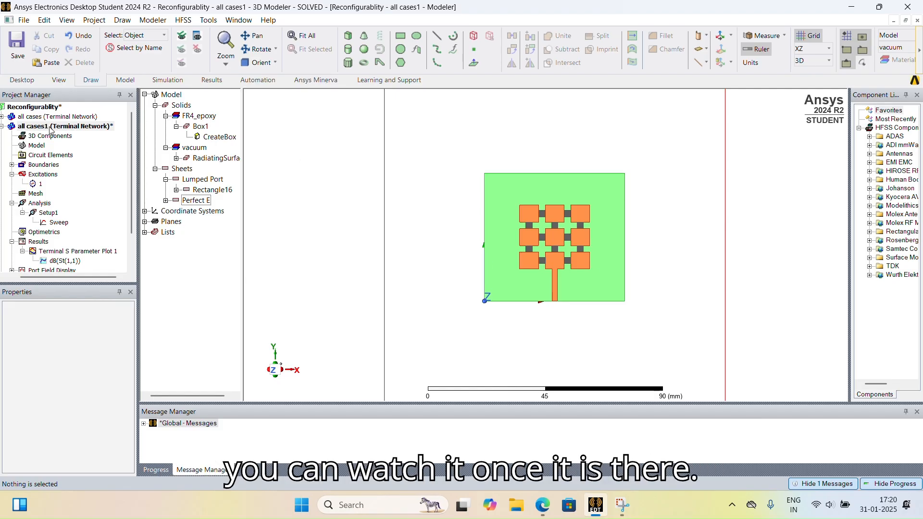
Create a terminal S-parameter report of dB(St(1,1)) over frequency for Setup1 : Sweep in the all cases1 design.
scroll(631, 271, "down", 4)
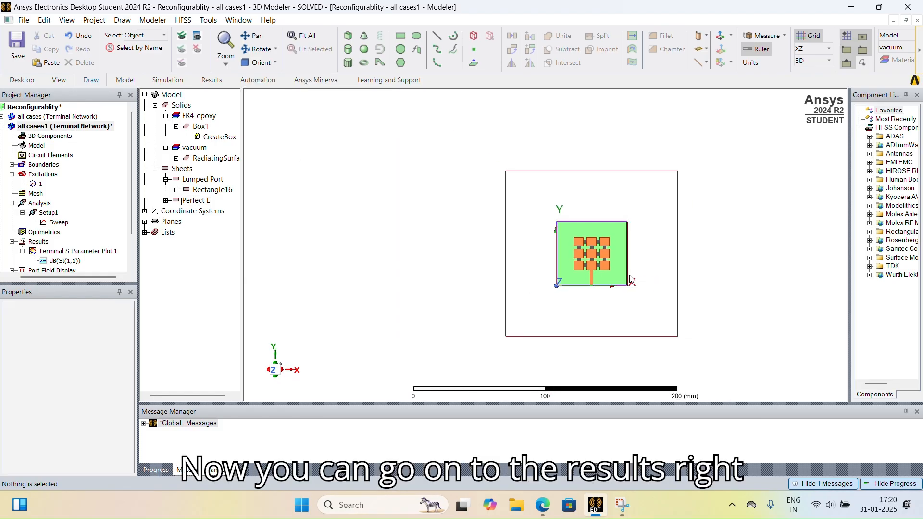
right_click(36, 243)
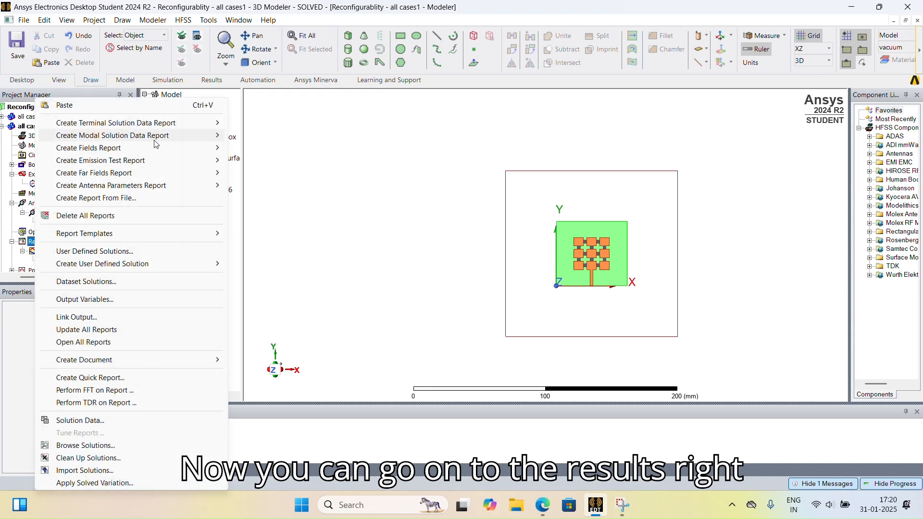
mouse_move(120, 116)
left_click(284, 123)
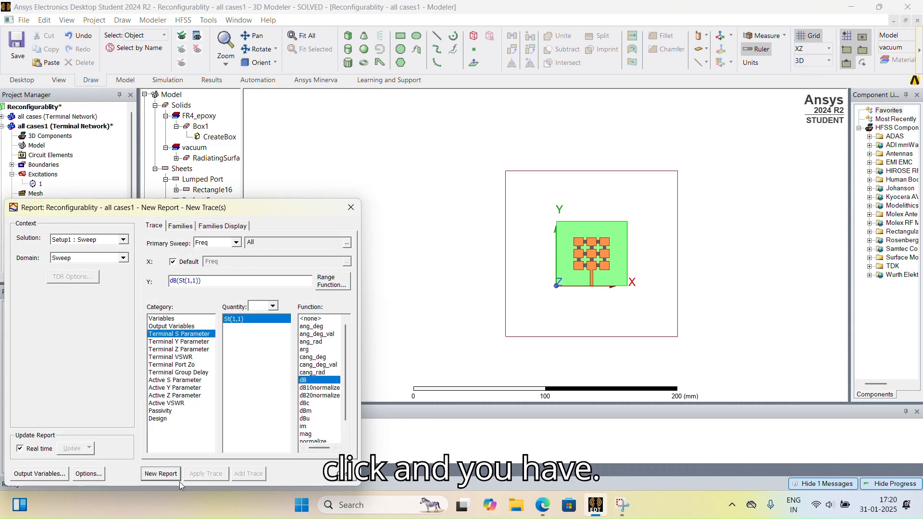
left_click(163, 474)
left_click(340, 473)
Add a marker near 2.5 GHz at the dip of the dB(St(1,1)) curve and return to the all cases1 model.
right_click(556, 201)
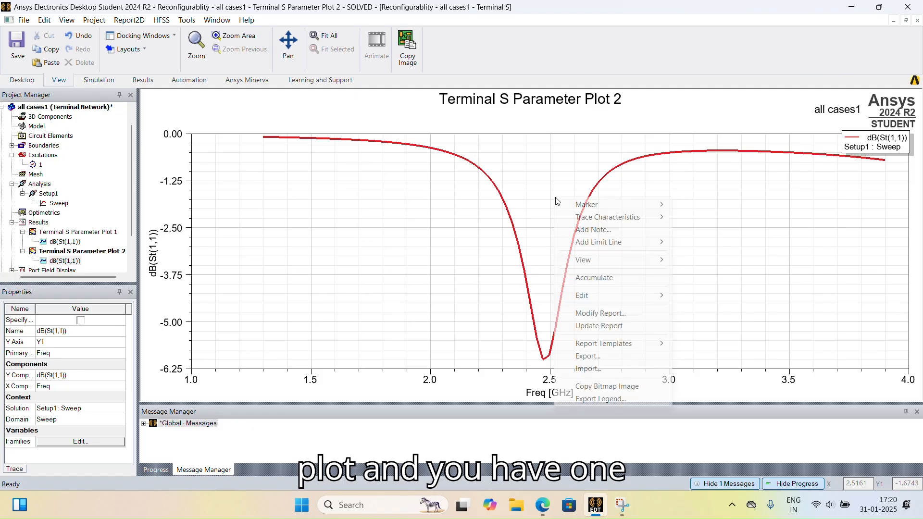
mouse_move(619, 202)
left_click(744, 204)
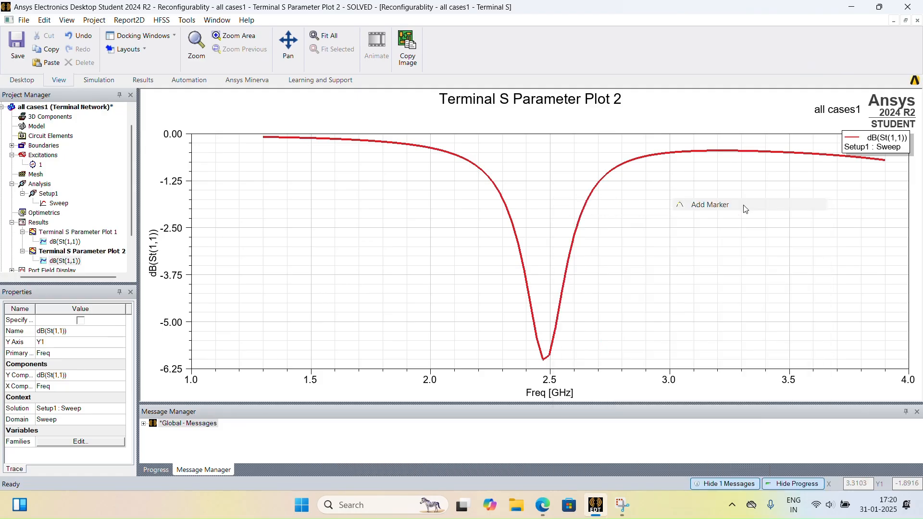
left_click(553, 368)
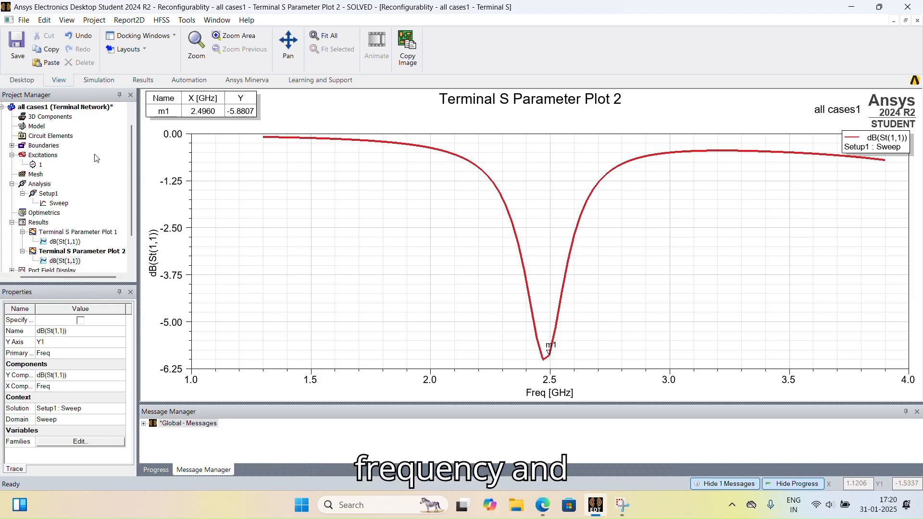
double_click(72, 109)
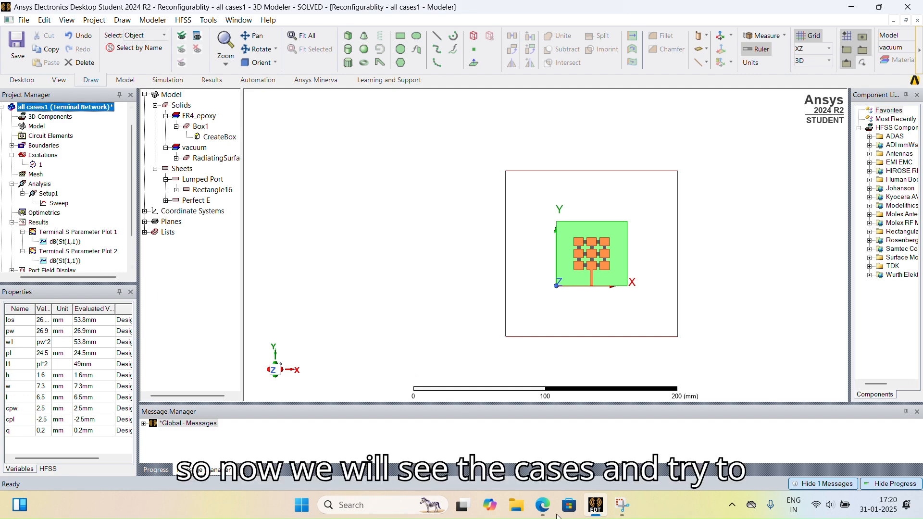
Switch to the antenna paper in Microsoft Edge and tick the simulated 2.6 GHz and −14.22 dB values in Table 1.
left_click(601, 509)
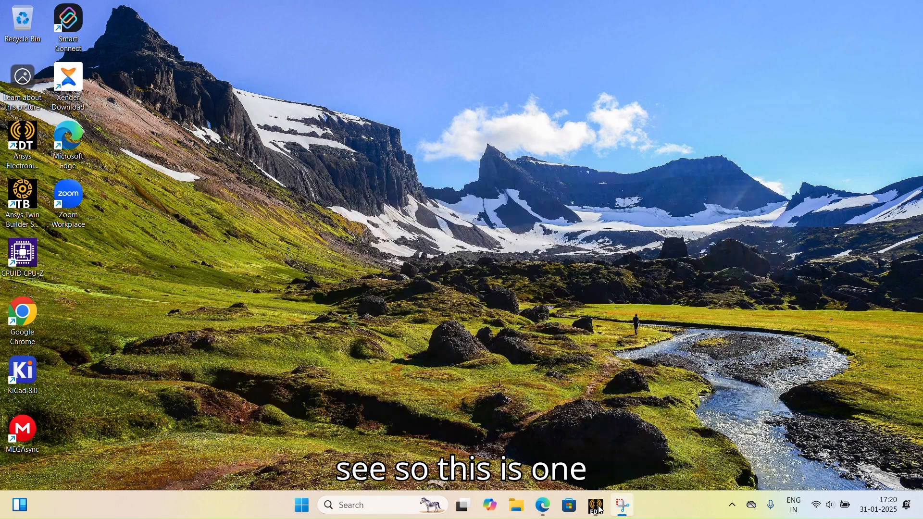
left_click(600, 508)
left_click(544, 510)
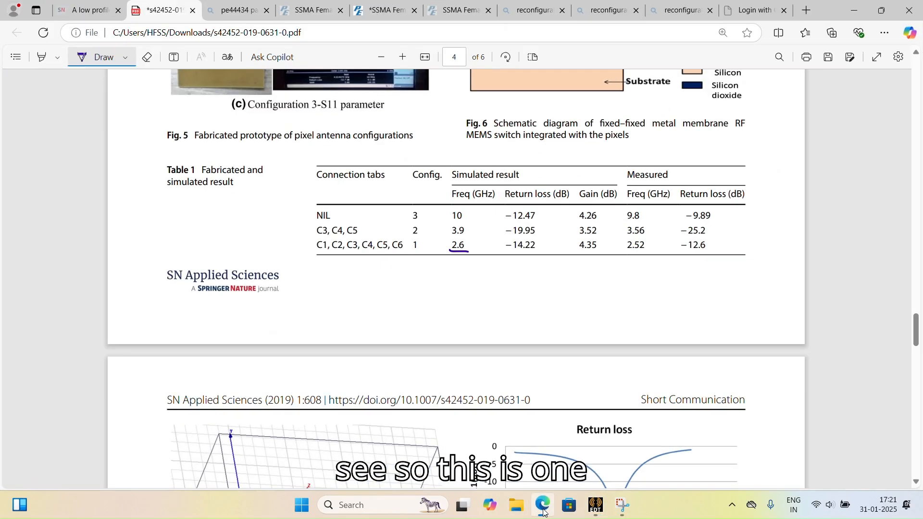
scroll(463, 274, "down", 3)
scroll(460, 271, "up", 5)
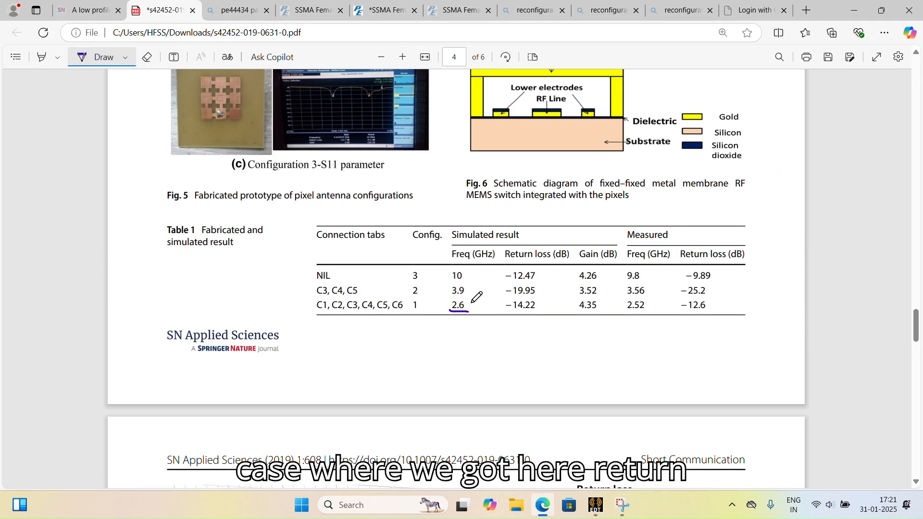
left_click_drag(473, 304, 484, 303)
left_click_drag(549, 302, 559, 302)
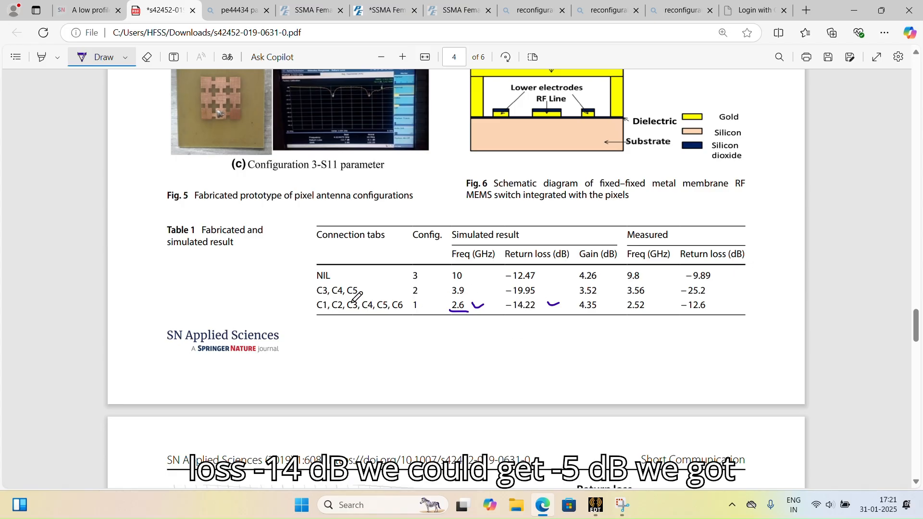
Tick 3.9 GHz and underline C3, C4, C5 in Table 1, and outline the lower two pixel rows in the Configuration 2 photo.
left_click_drag(472, 288, 491, 284)
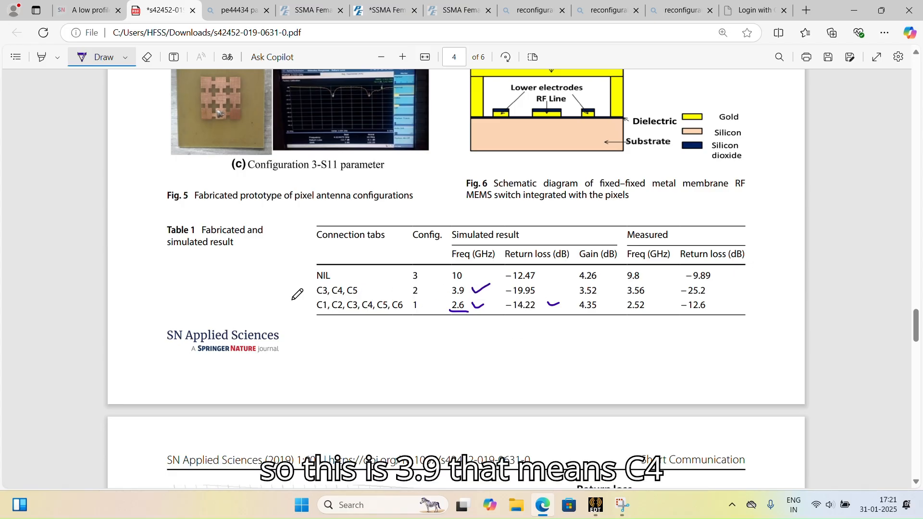
left_click_drag(314, 295, 363, 297)
scroll(272, 295, "up", 3)
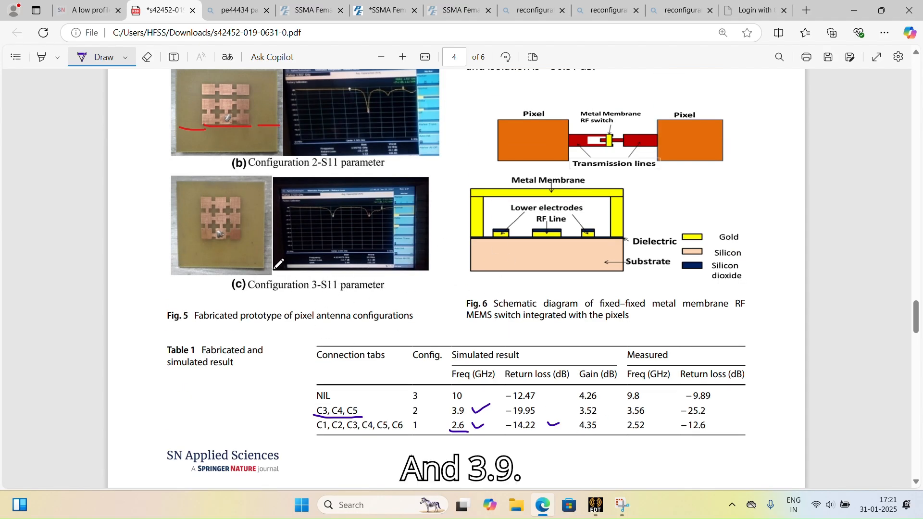
scroll(415, 281, "up", 3)
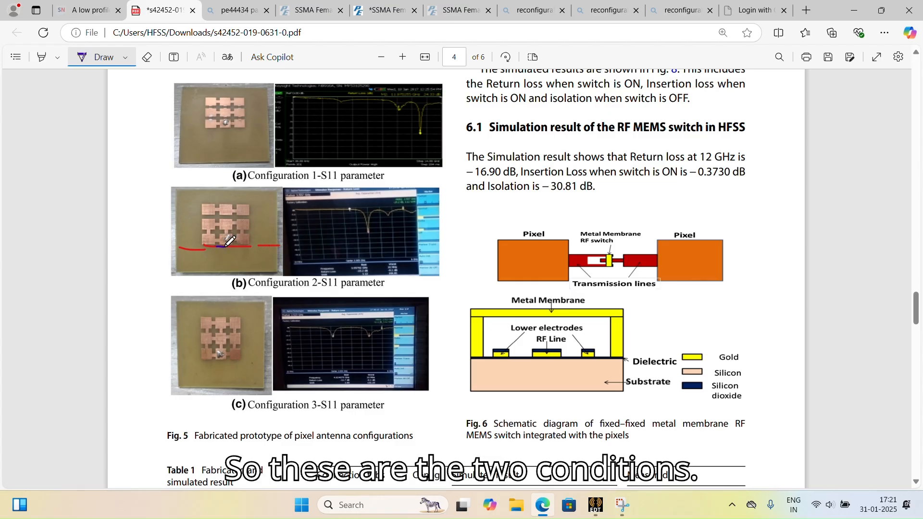
mouse_move(216, 247)
left_mouse_down()
mouse_move(258, 231)
mouse_move(245, 217)
mouse_move(199, 219)
left_mouse_up()
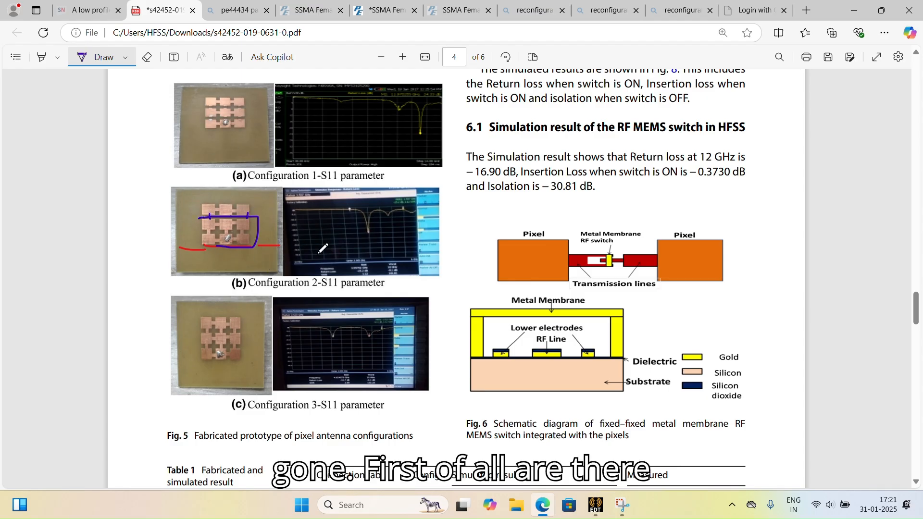
Tick 10 GHz in Table 1 and compare the table's configurations with the prototype photos in Fig. 5.
scroll(229, 207, "up", 1)
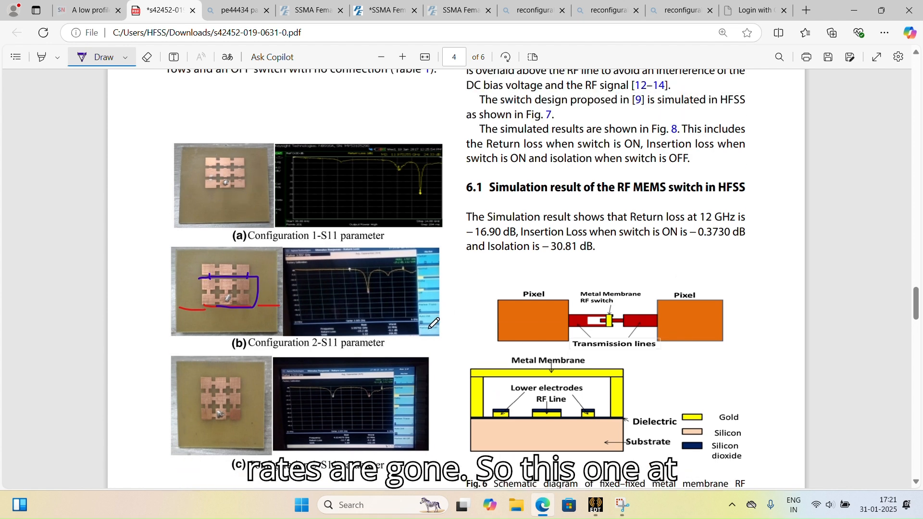
scroll(507, 283, "down", 6)
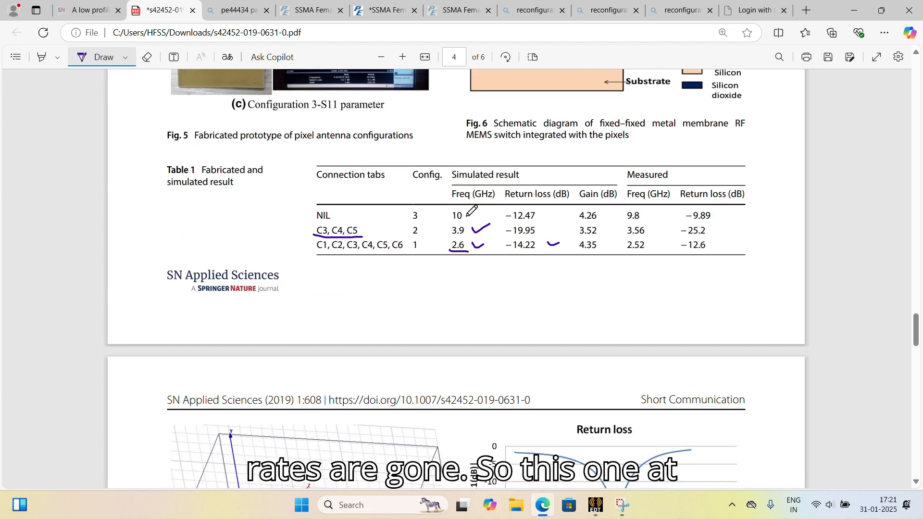
scroll(480, 210, "up", 4)
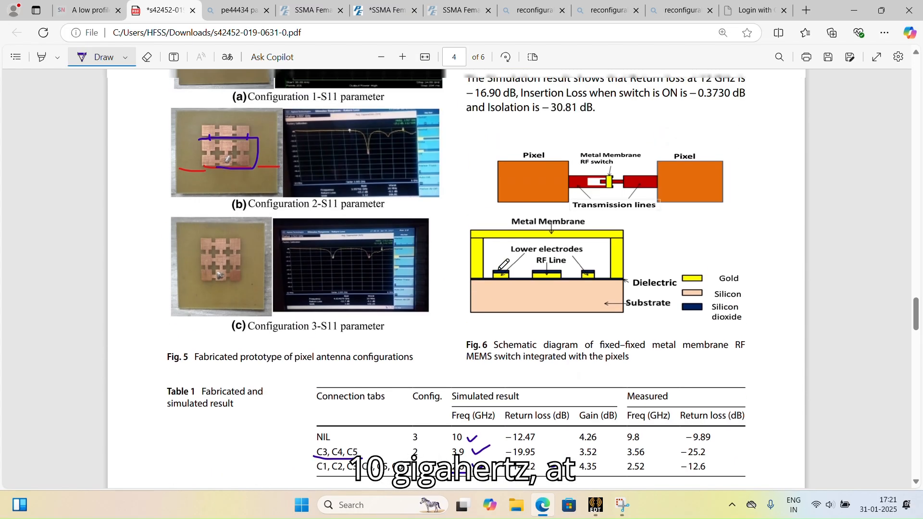
scroll(393, 212, "down", 3)
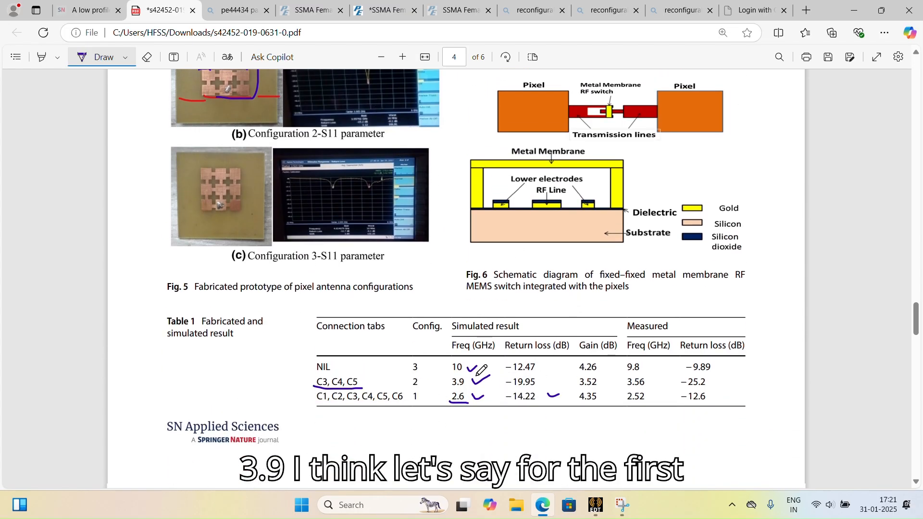
scroll(256, 296, "up", 5)
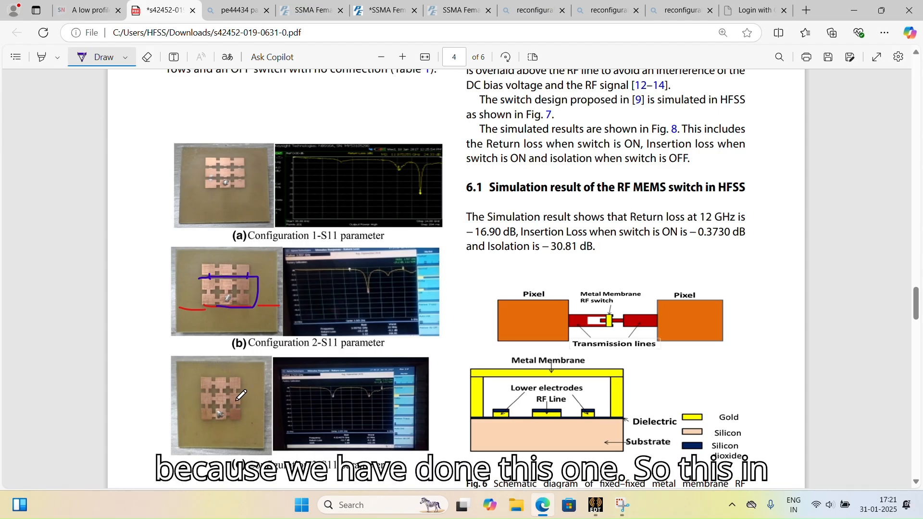
scroll(241, 395, "down", 5)
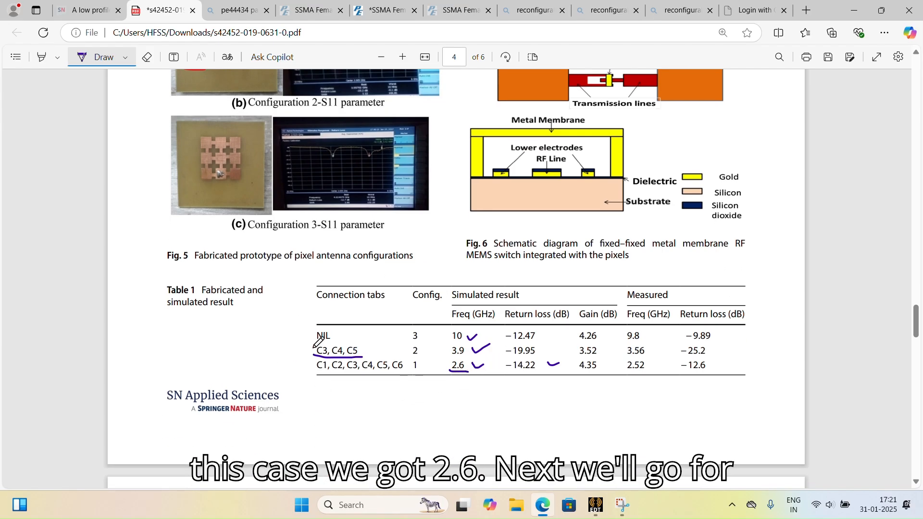
scroll(281, 336, "up", 4)
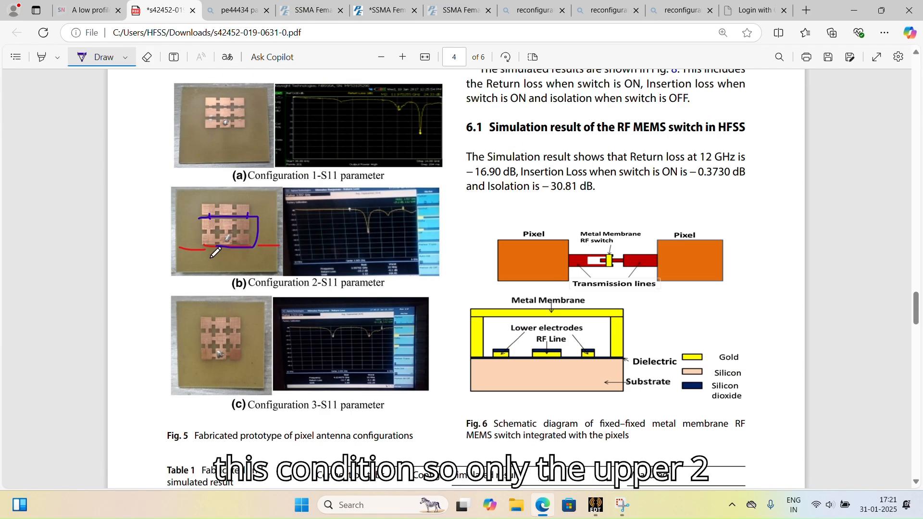
Switch to Ansys Electronics Desktop and duplicate the all cases1 design within the Reconfigurablity project by copy and paste.
left_click(595, 504)
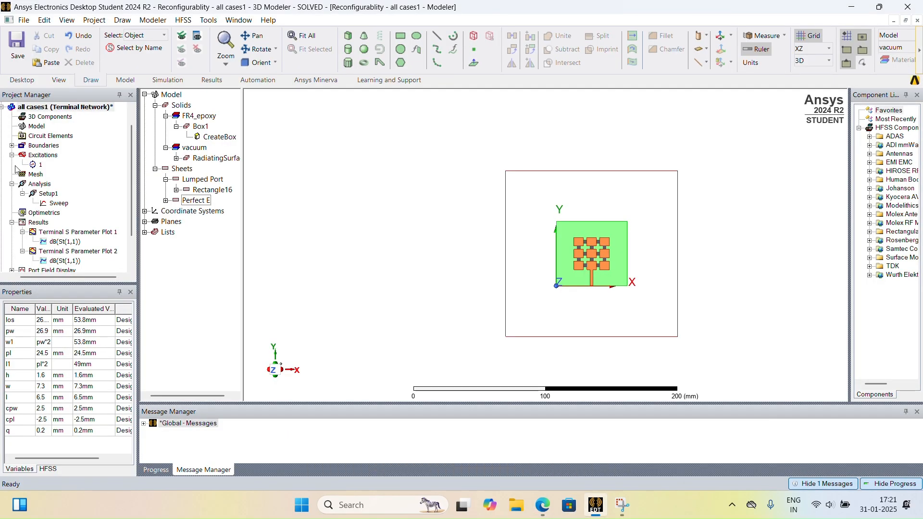
left_click_drag(39, 277, 26, 277)
left_click(15, 108)
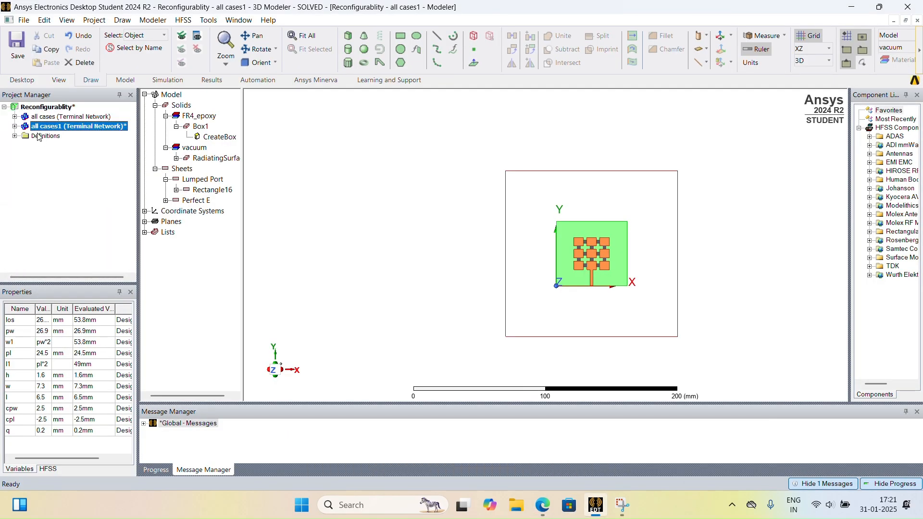
right_click(57, 126)
left_click(71, 135)
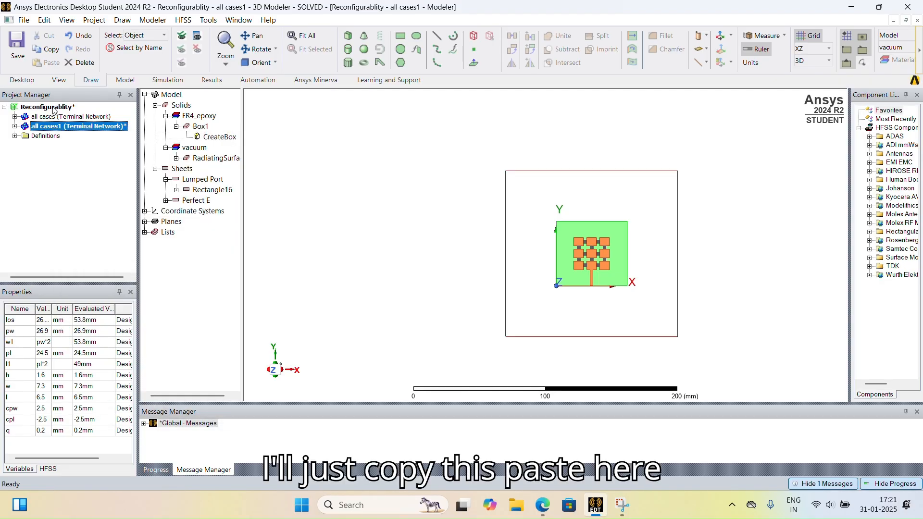
right_click(53, 107)
left_click(75, 115)
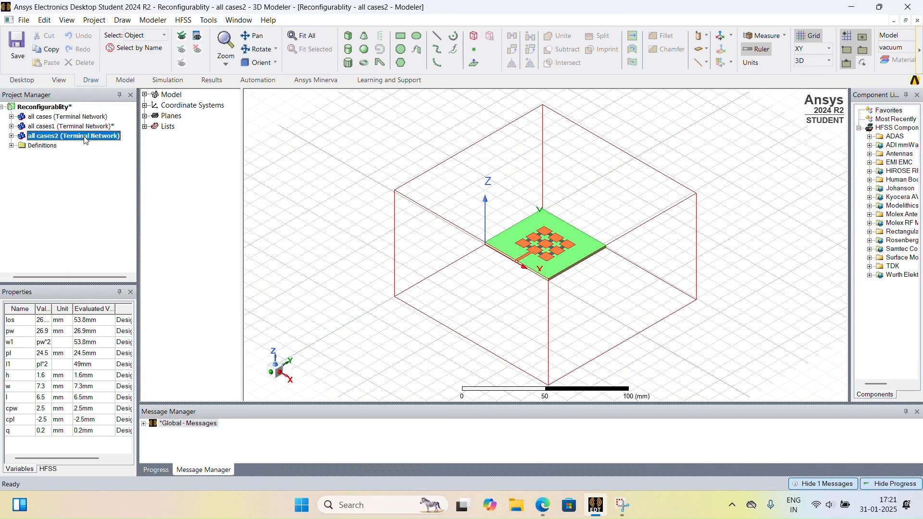
Hide the radiation box in the all cases2 model and view the array from the top.
left_click(452, 216)
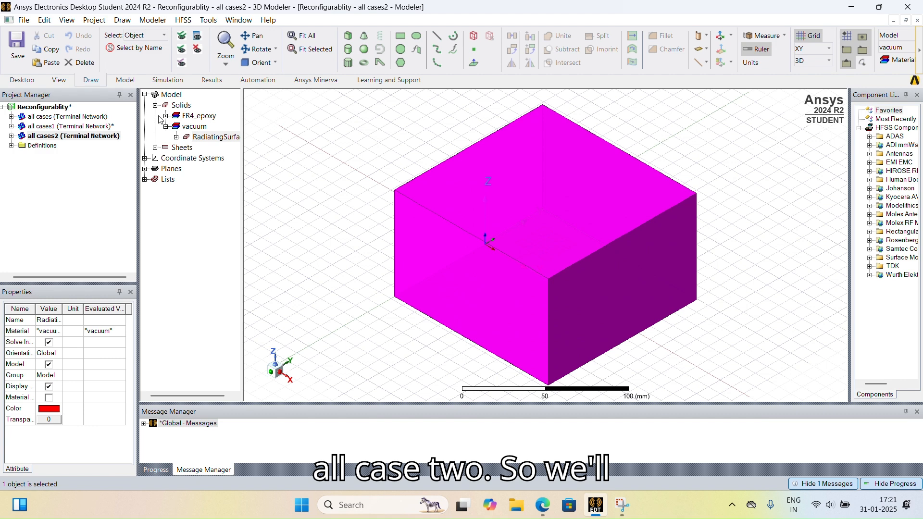
left_click(198, 50)
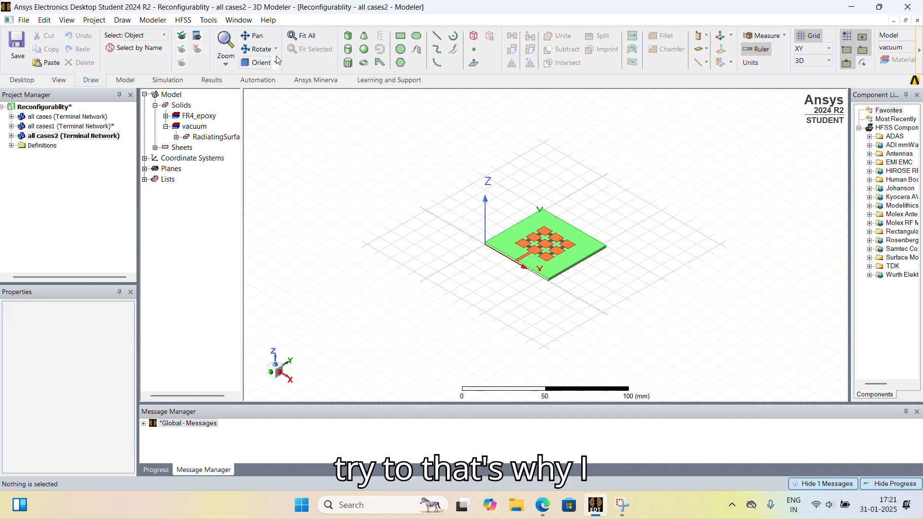
left_click(262, 63)
left_click(270, 172)
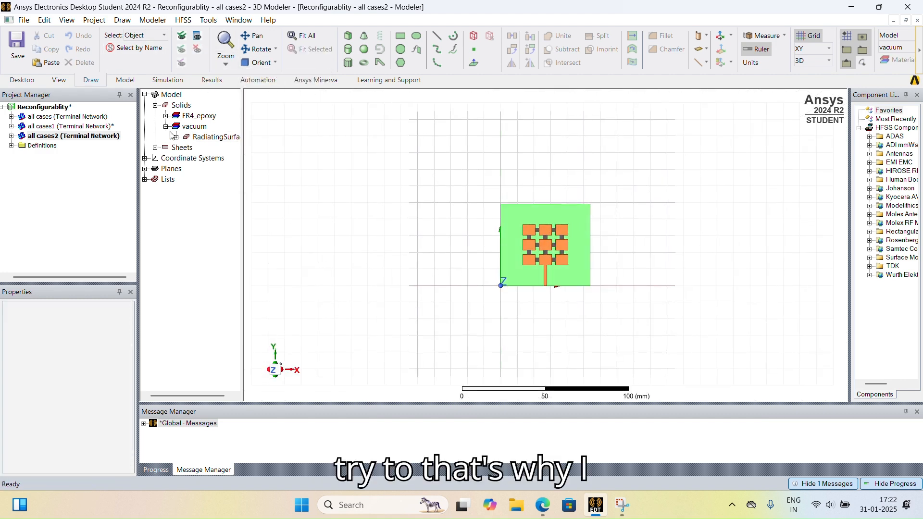
List the Perfect E sheets of all cases2 and compare the array with the Configuration 2 photo in the paper.
left_click(155, 148)
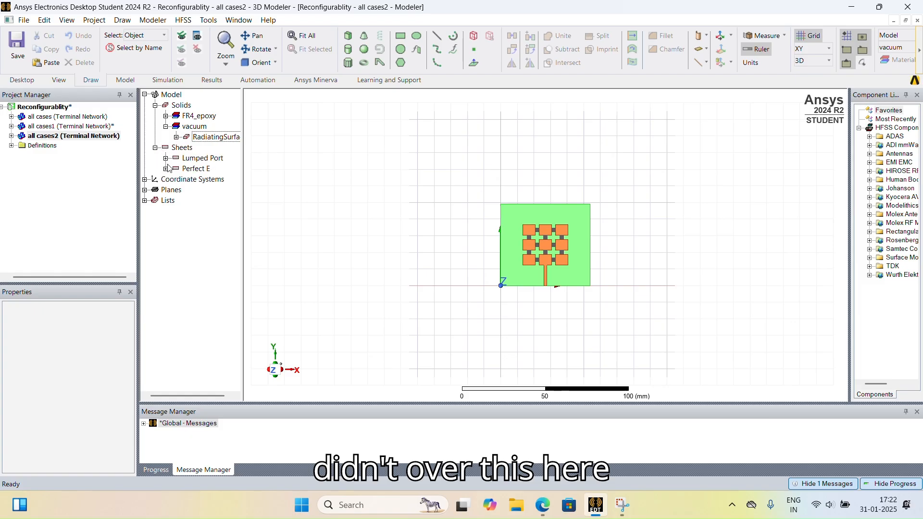
left_click(165, 169)
left_click(196, 169)
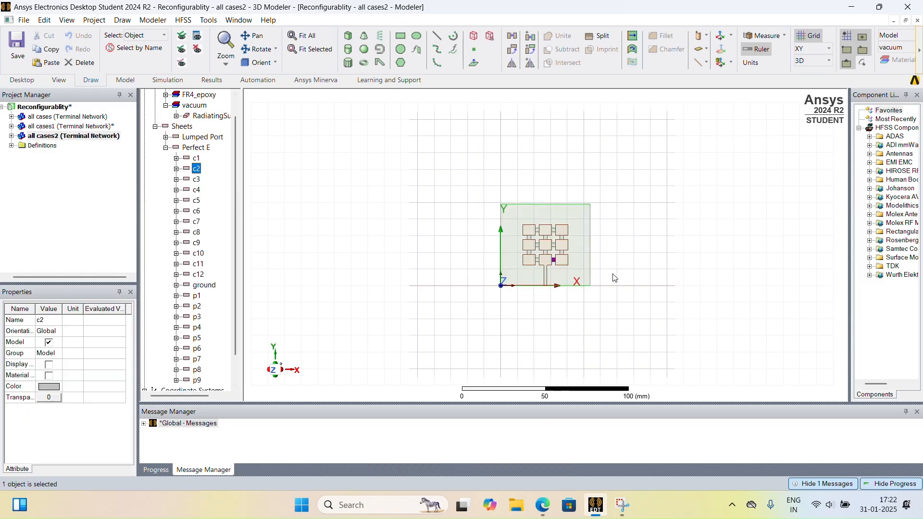
scroll(614, 278, "up", 5)
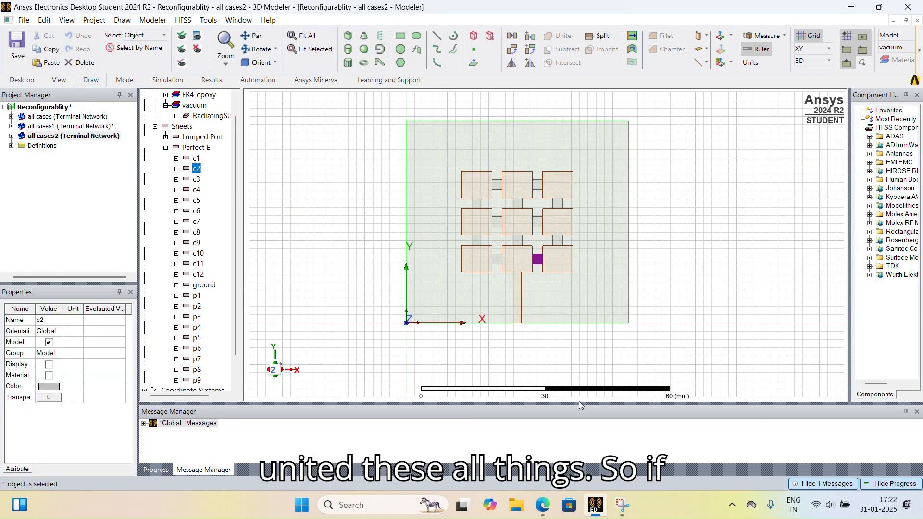
left_click(544, 506)
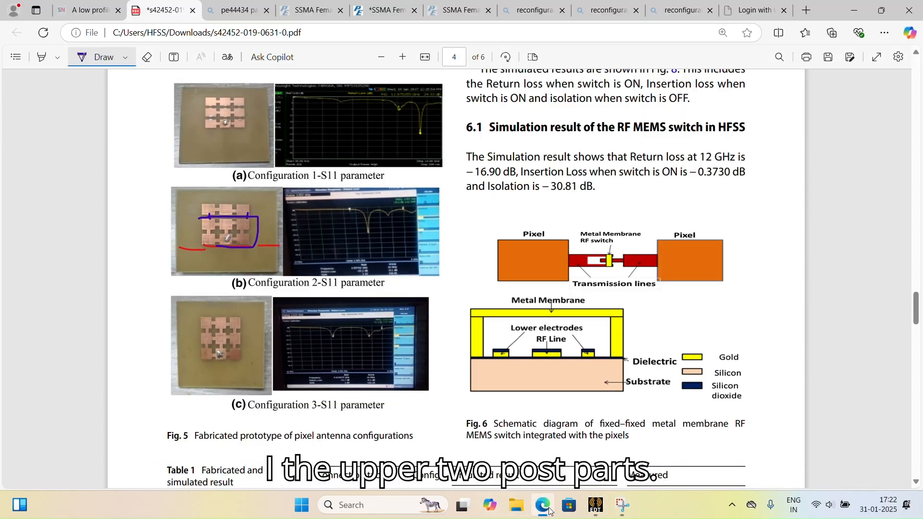
left_click(544, 506)
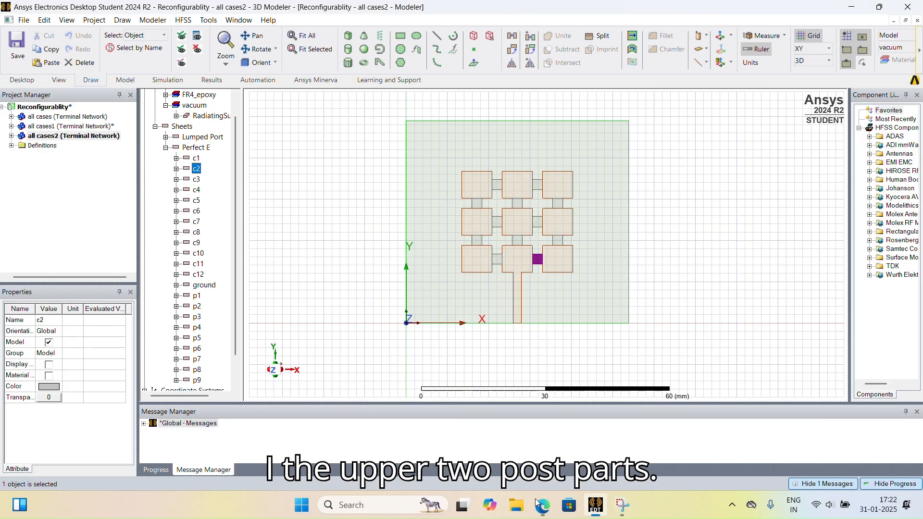
Identify the connector sheets in the array and delete c8, between the upper and middle pixels of the right column.
left_click(197, 253)
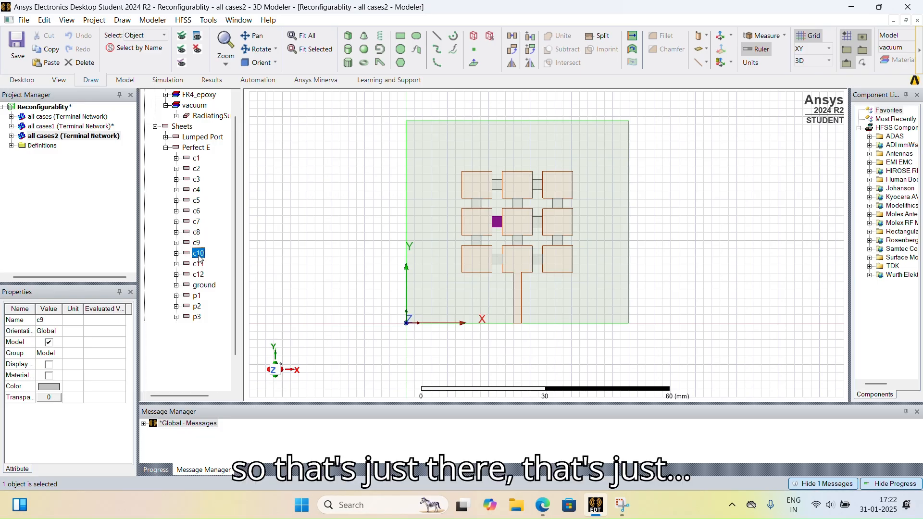
left_click(198, 264)
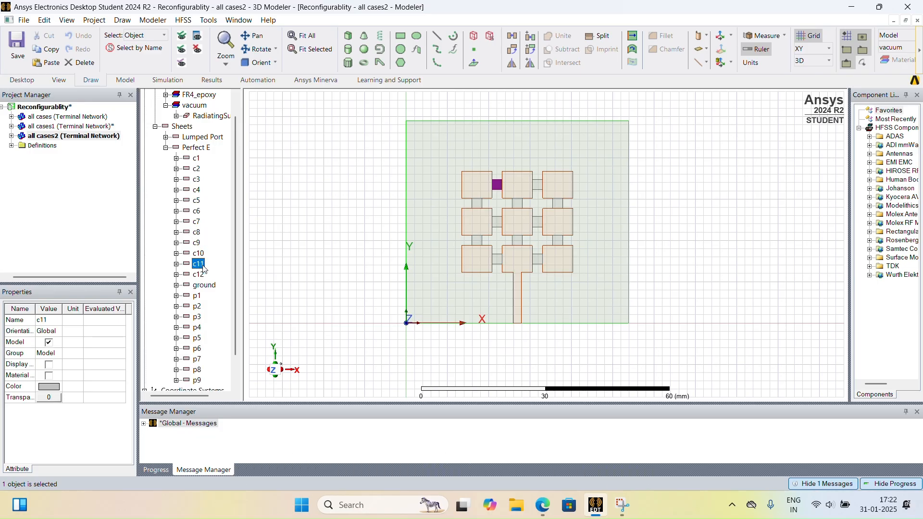
left_click(199, 275)
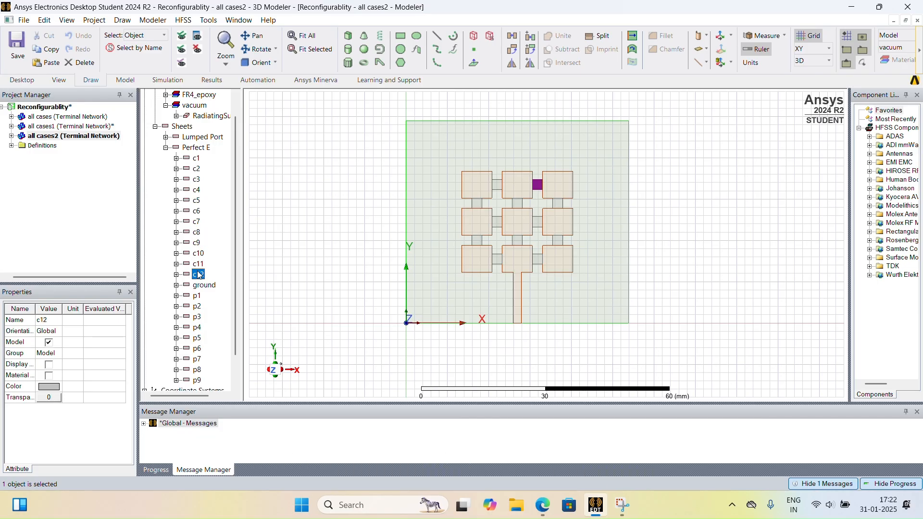
left_click(197, 296)
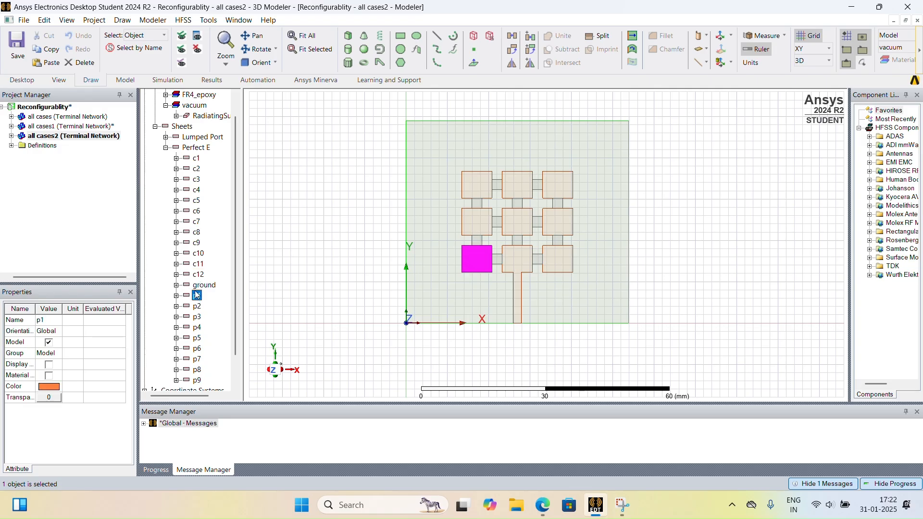
left_click(199, 252)
left_click(197, 243)
left_click(197, 232)
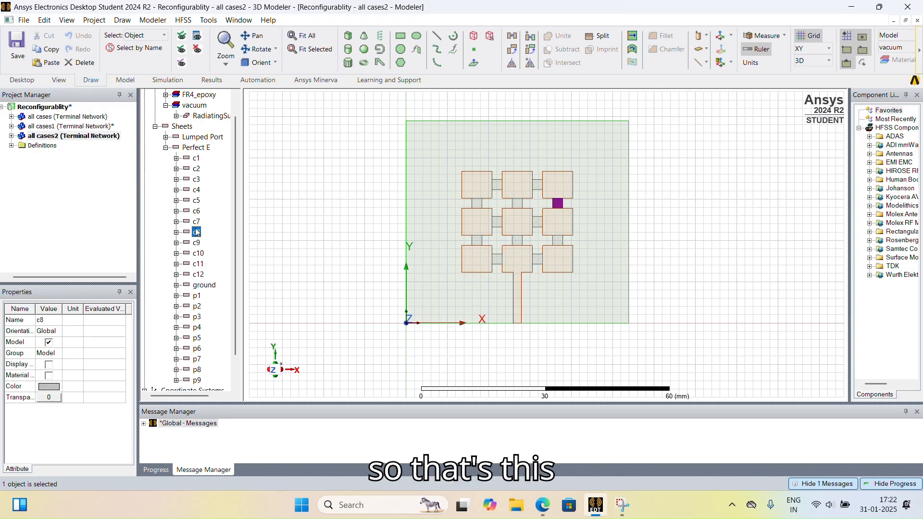
left_click(197, 221)
left_click(202, 235)
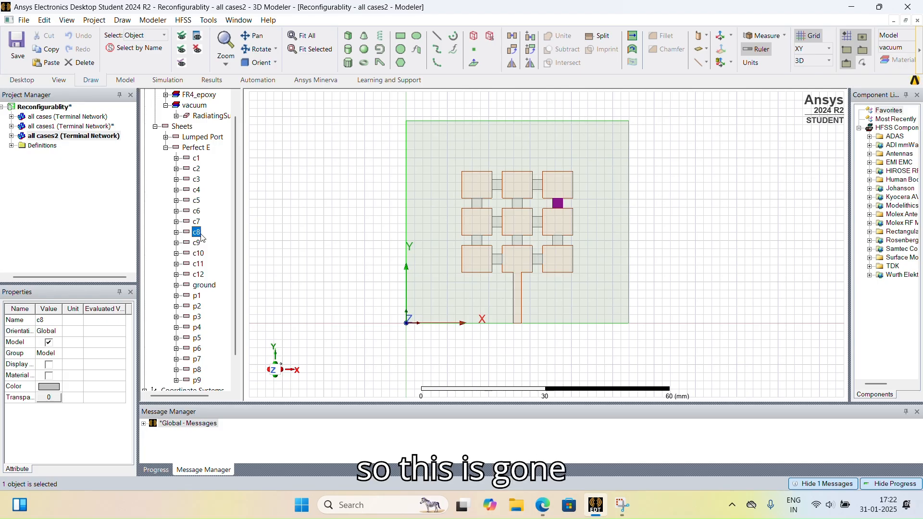
key("Delete")
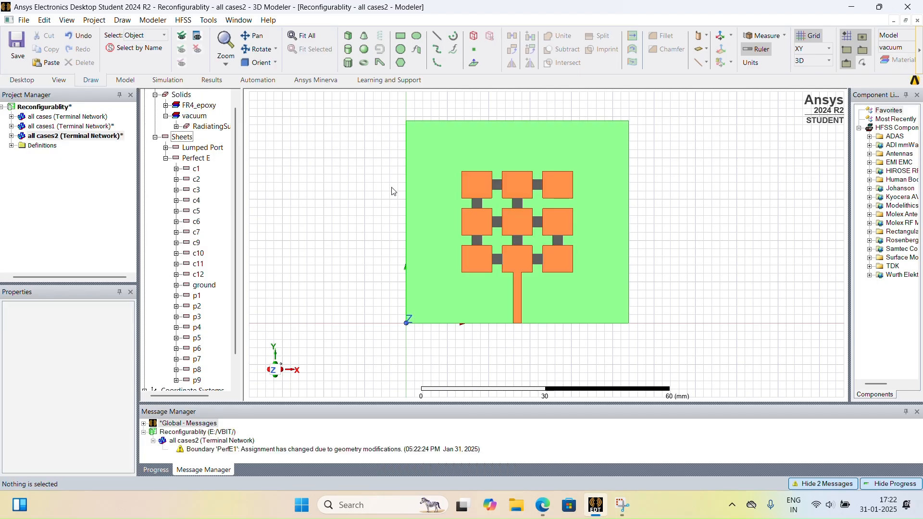
Delete connector c6, between the upper and middle pixels of the left column.
left_click(197, 233)
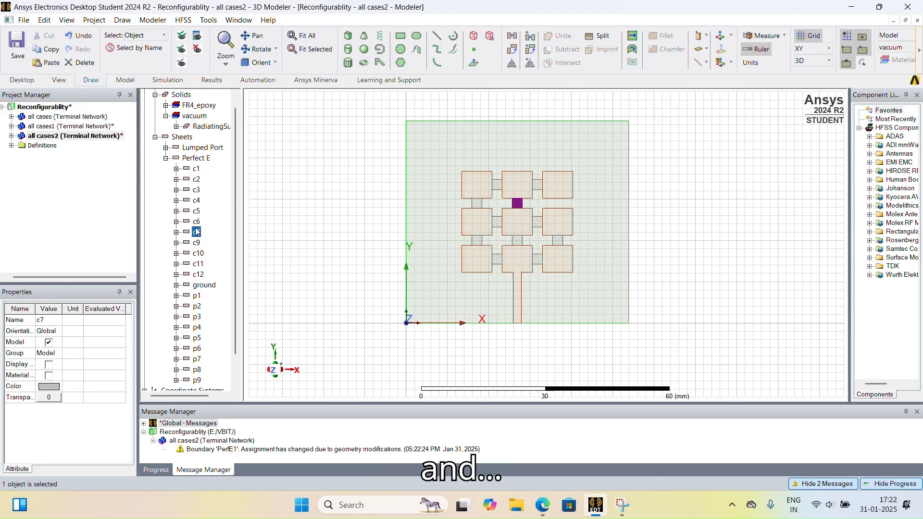
left_click(197, 213)
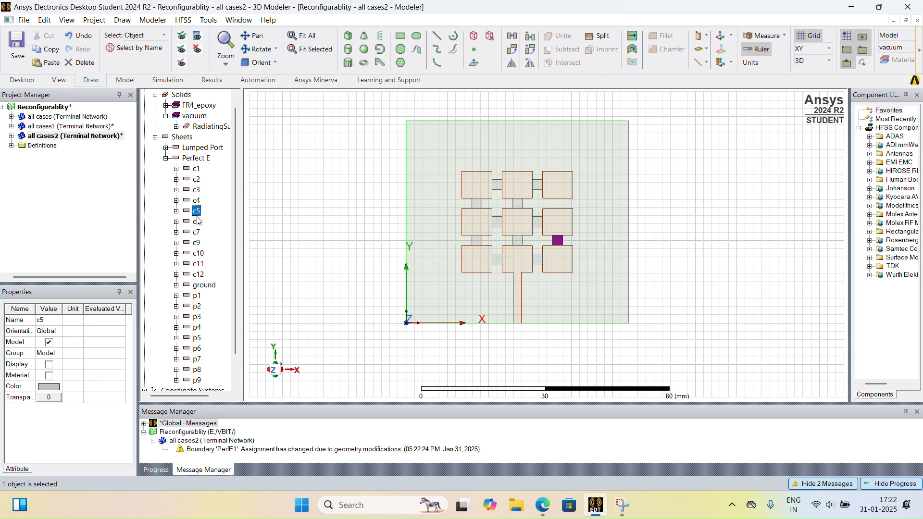
left_click(198, 224)
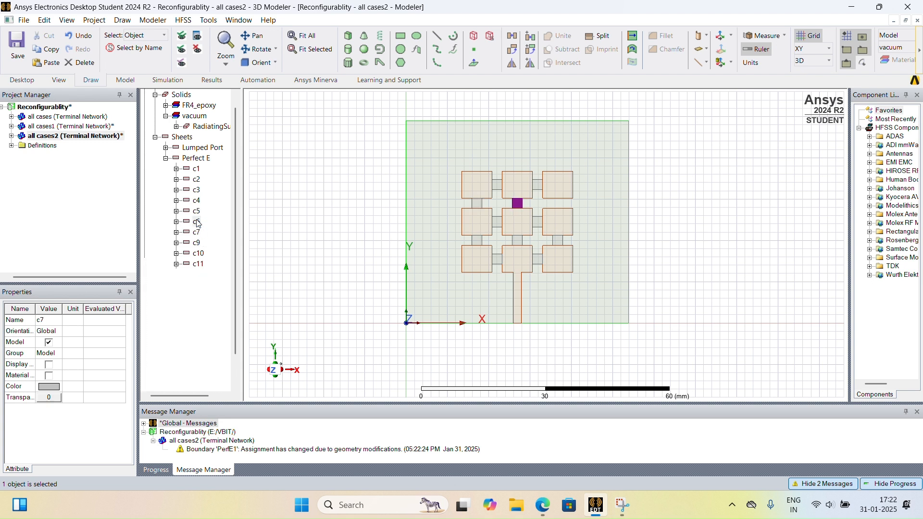
key("Delete")
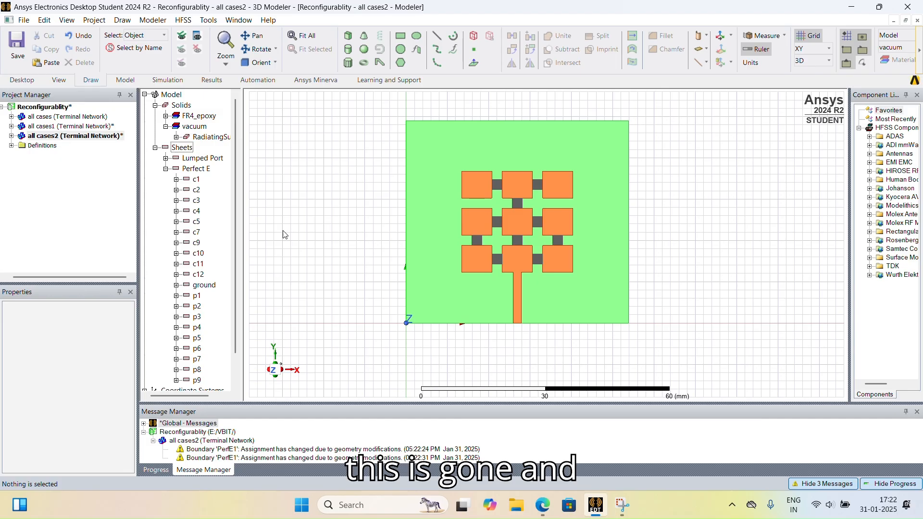
Delete connector c7, between the upper and middle pixels of the centre column, checking the array against the paper's Configuration 2 photo.
left_click(595, 509)
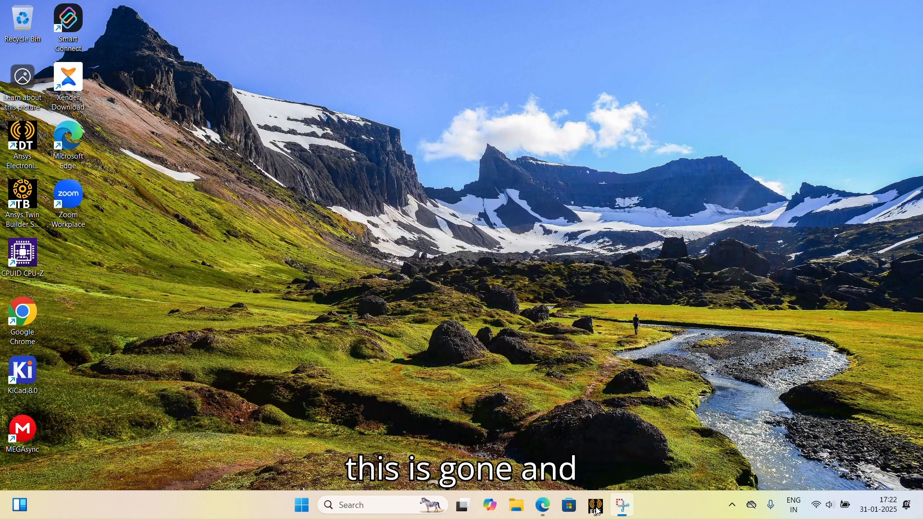
left_click(595, 509)
left_click(541, 506)
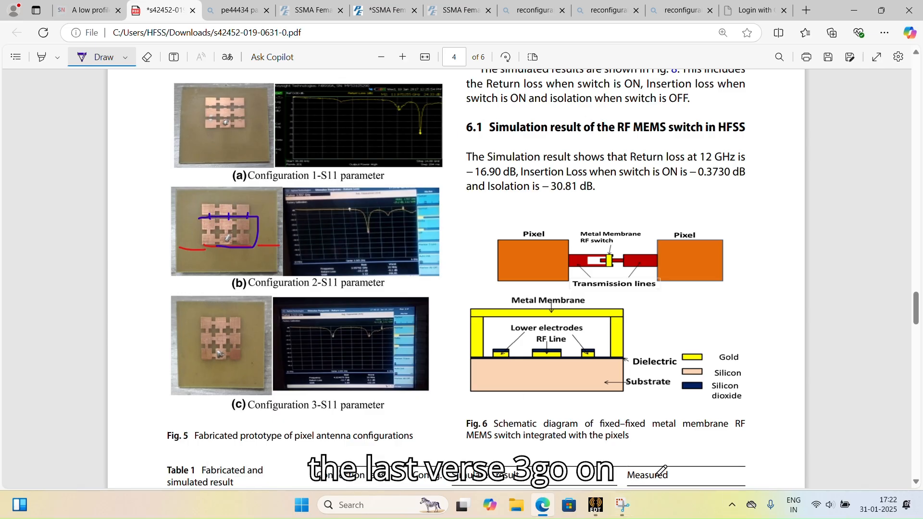
left_click(597, 509)
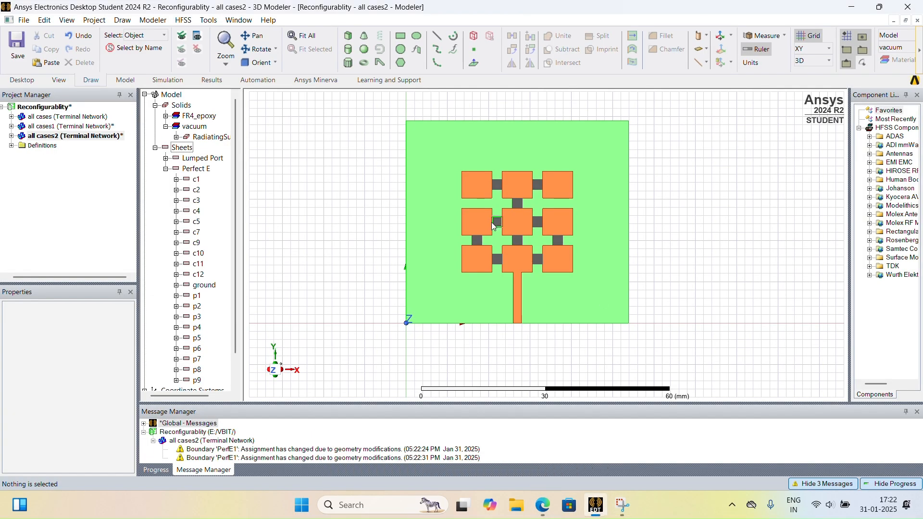
left_click(520, 204)
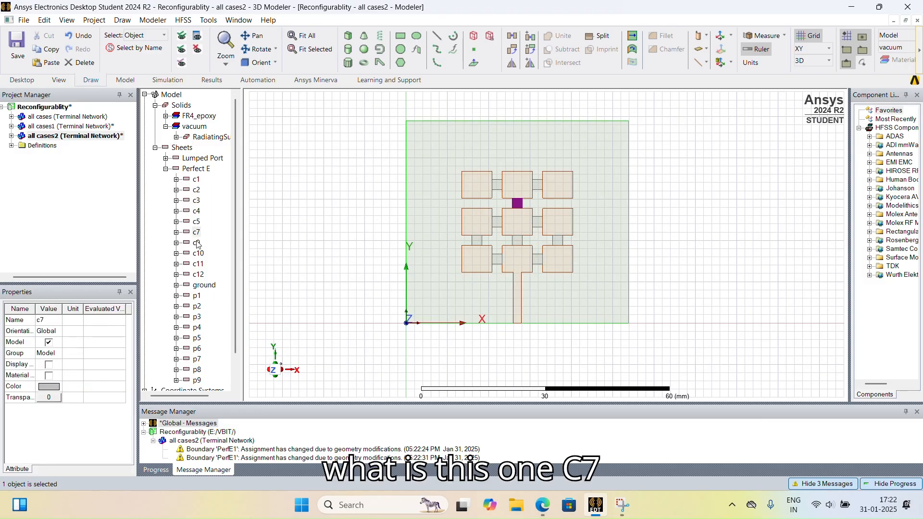
key("Delete")
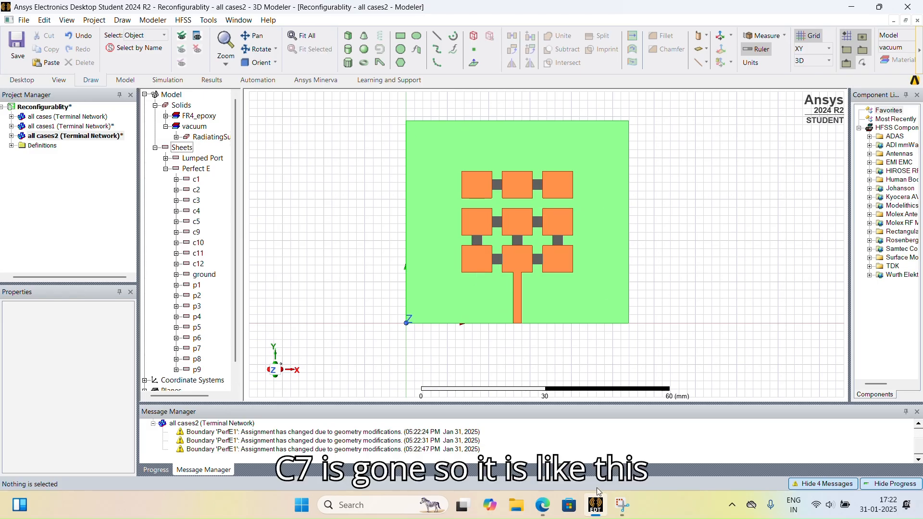
left_click(543, 505)
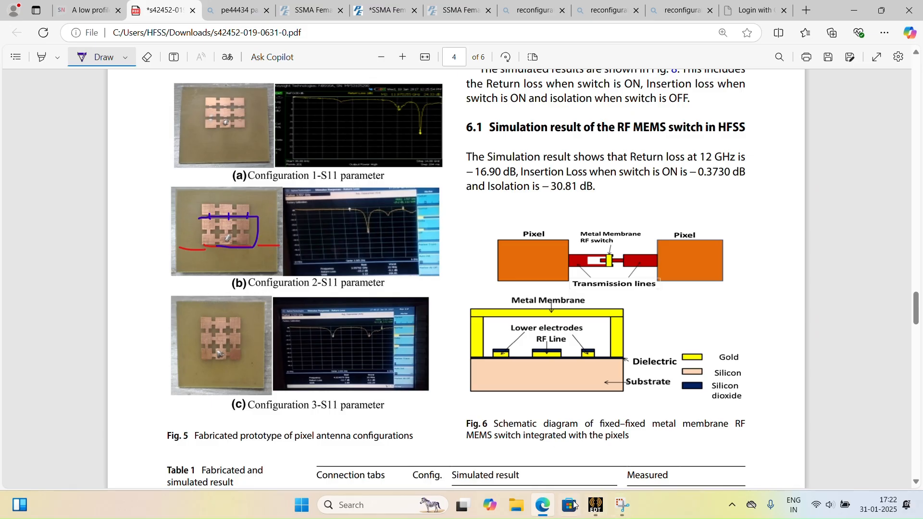
left_click(596, 505)
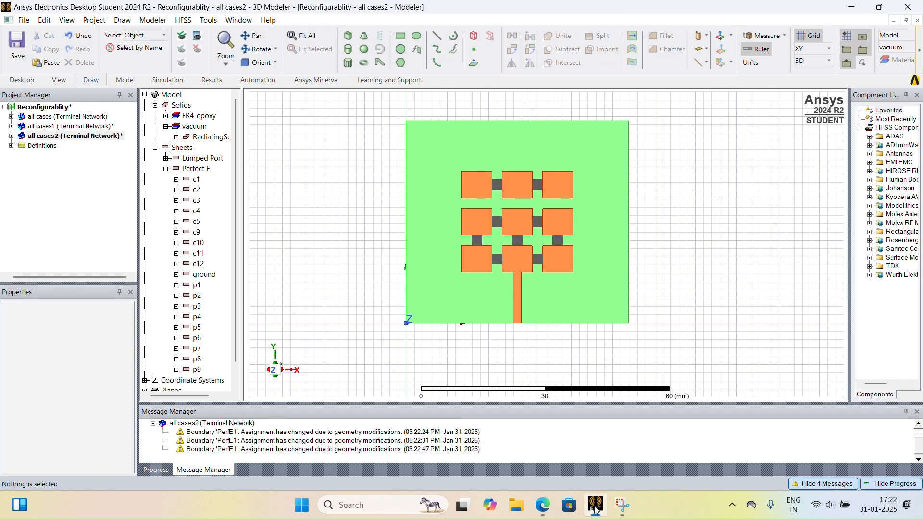
Save the project and validate the all cases2 design, clearing its messages.
left_click(155, 148)
left_click(156, 148)
left_click(167, 80)
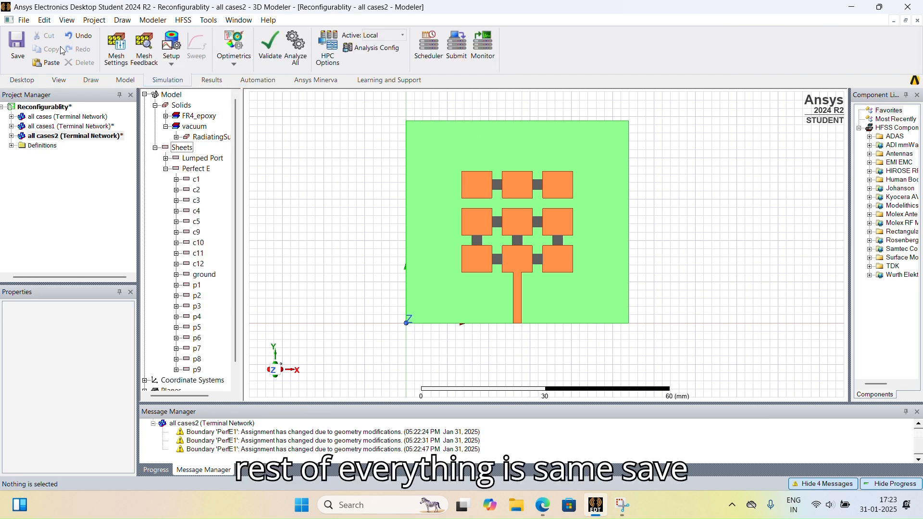
left_click(18, 45)
left_click(270, 46)
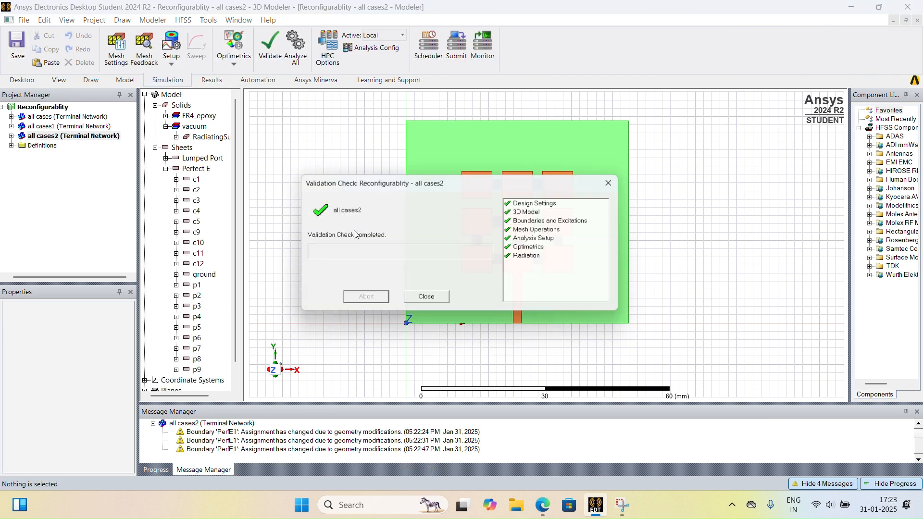
left_click(426, 301)
right_click(538, 430)
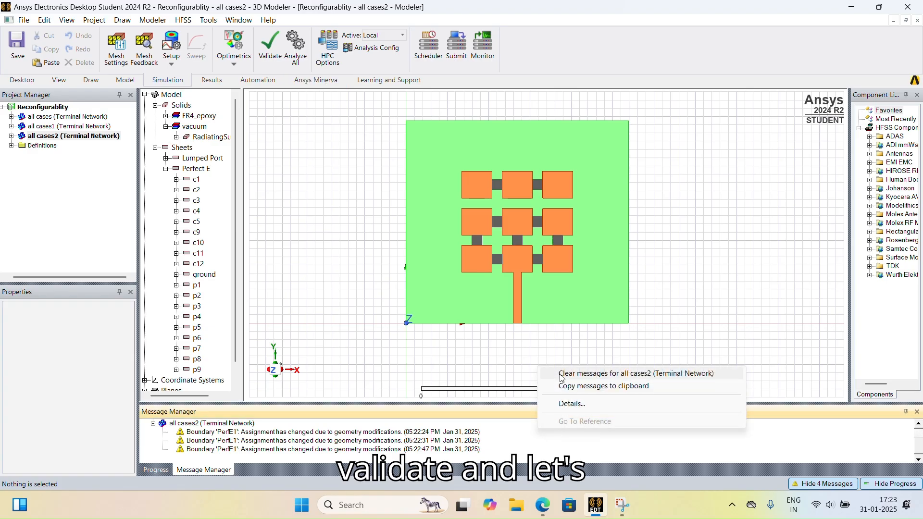
left_click(561, 374)
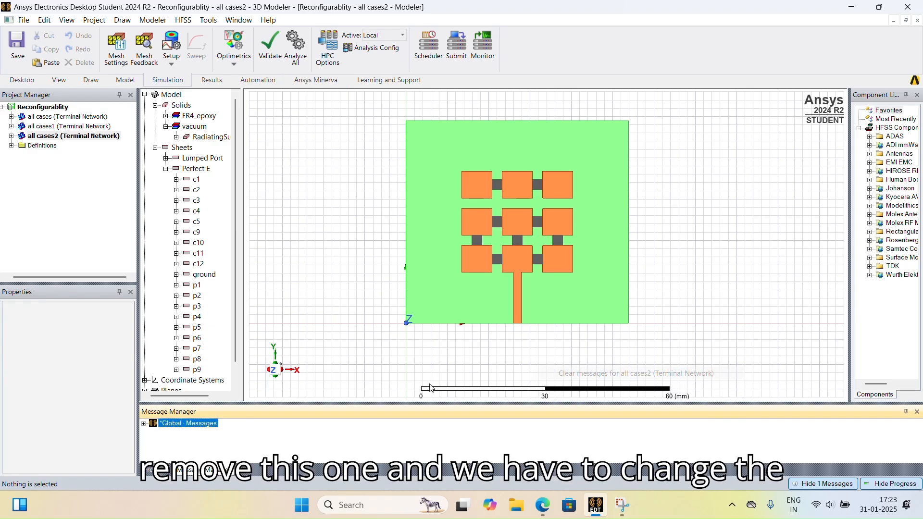
Open the frequency sweep under Setup1 of all cases2 and review its settings.
left_click(11, 136)
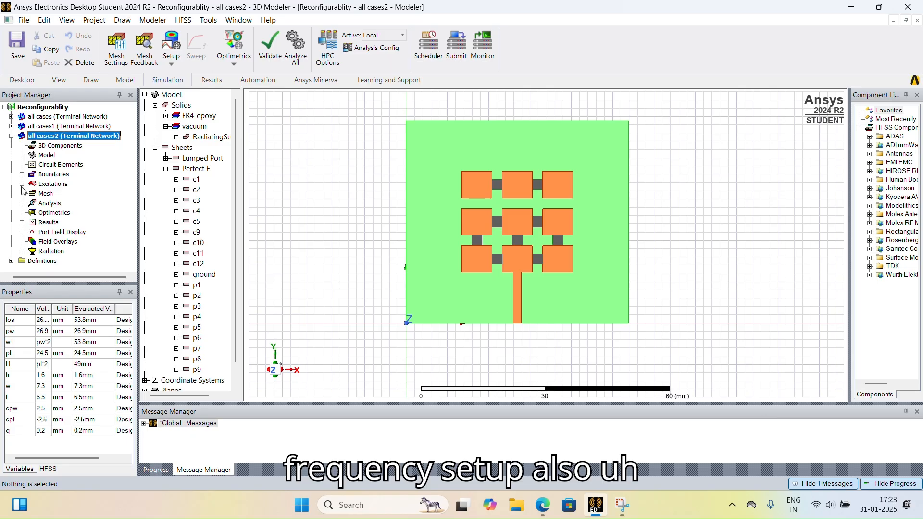
left_click(22, 203)
left_click(32, 213)
left_click(76, 225)
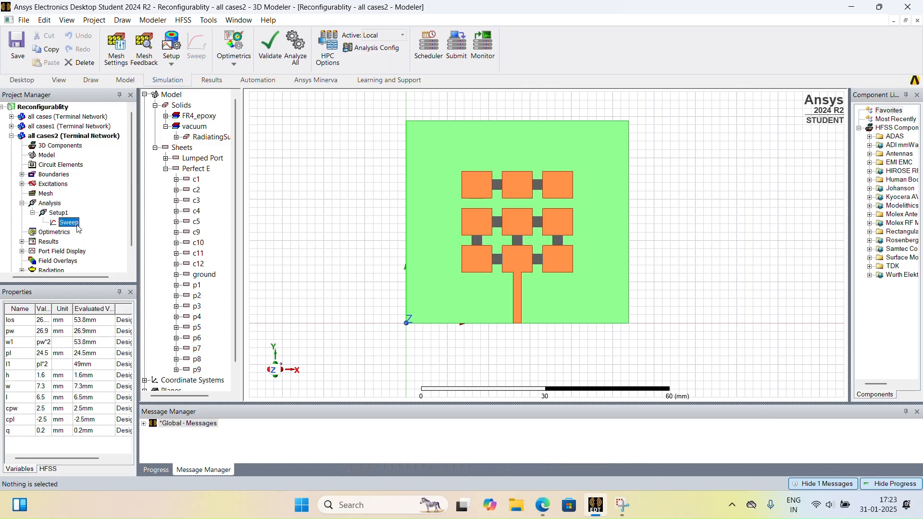
double_click(76, 224)
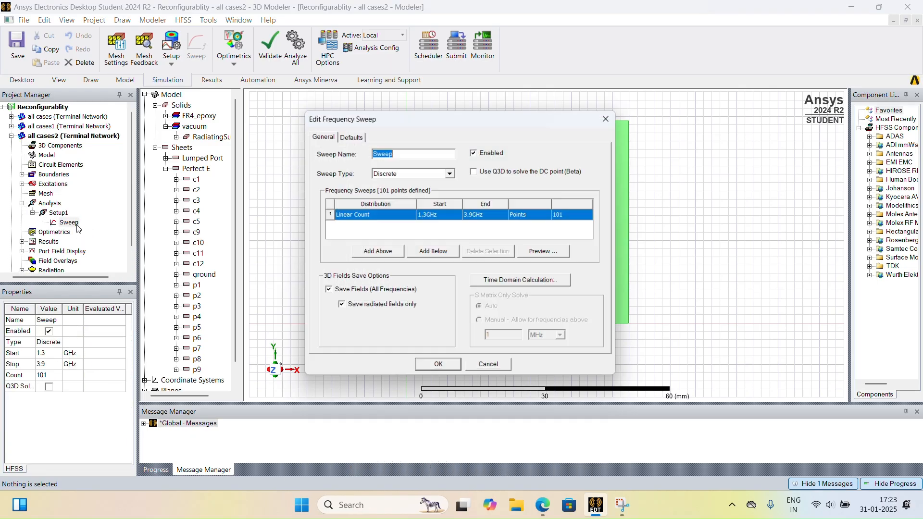
left_click(451, 370)
Check Configuration 2's simulated frequency in Table 1 of the paper against the sweep range of Setup1.
left_click(602, 505)
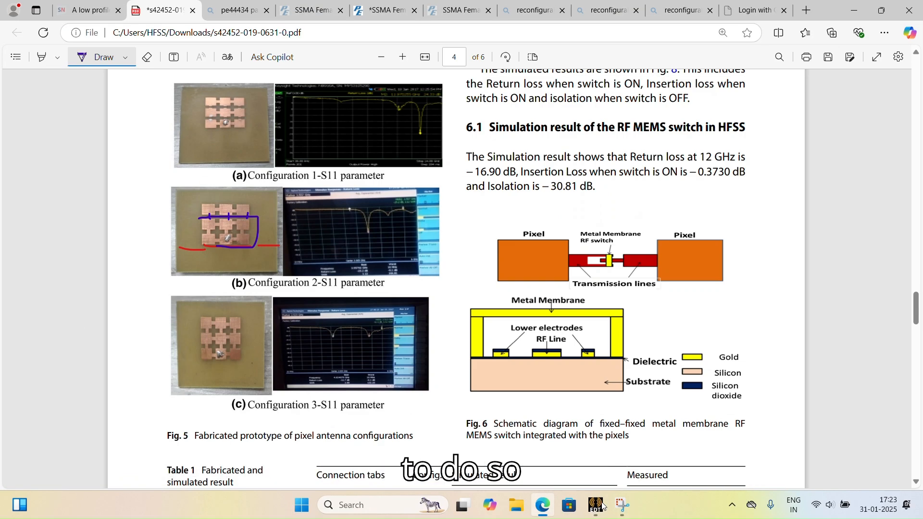
scroll(552, 461, "down", 3)
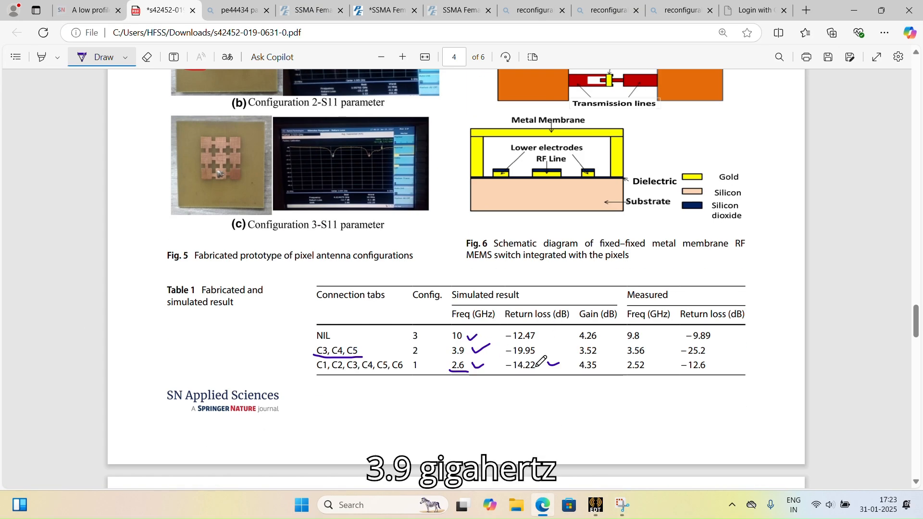
scroll(461, 336, "up", 3)
left_click(596, 505)
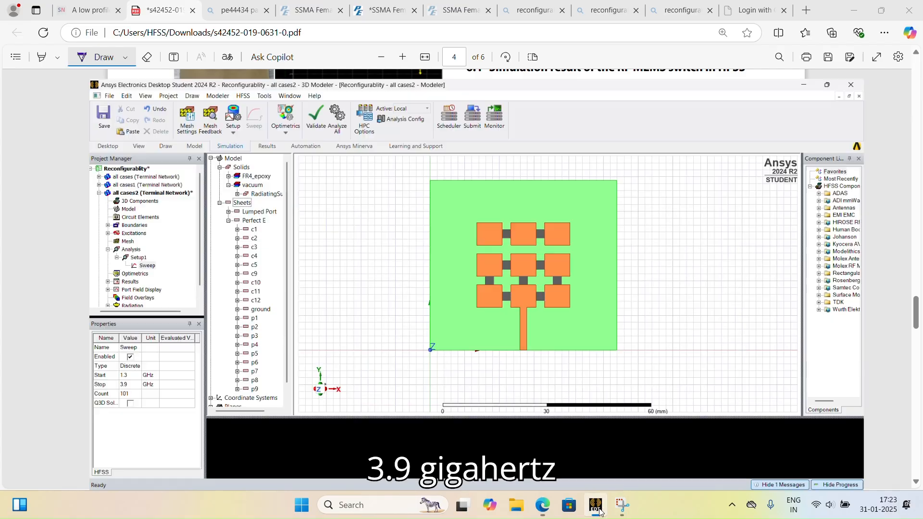
double_click(69, 222)
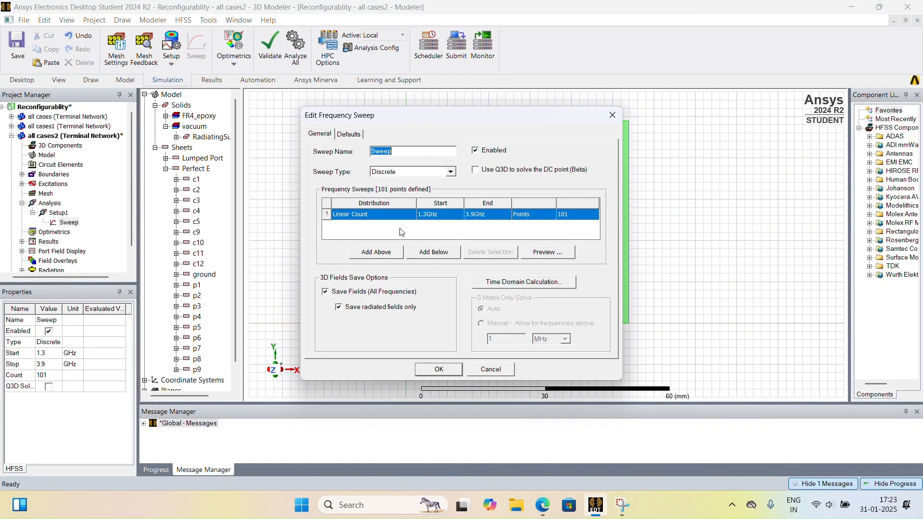
left_click(607, 118)
left_click(52, 203)
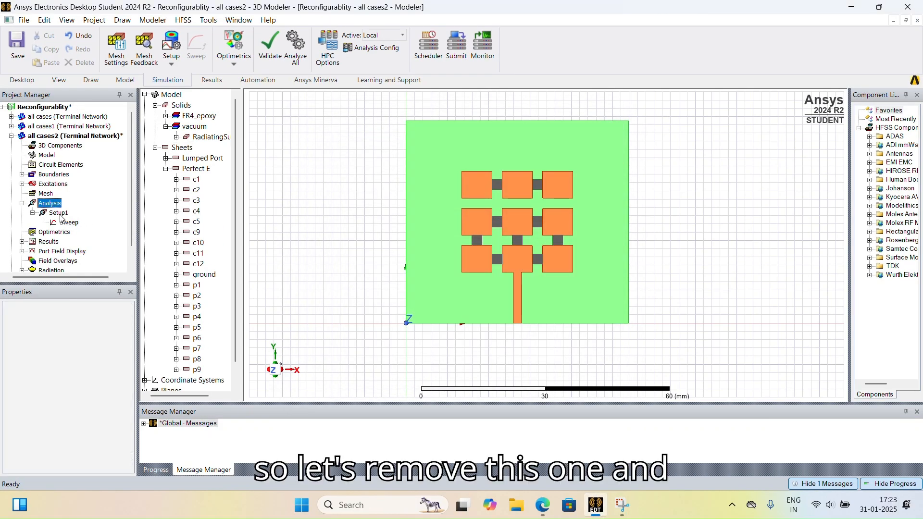
Replace Setup1 of all cases2 with a new driven solution setup at a single frequency of 3.9 GHz.
left_click(59, 212)
key("Delete")
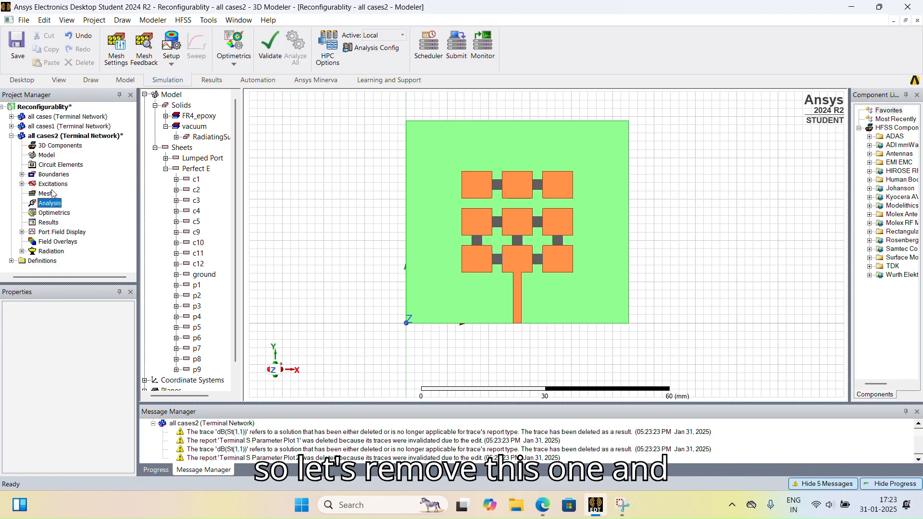
right_click(50, 203)
mouse_move(96, 226)
left_click(254, 240)
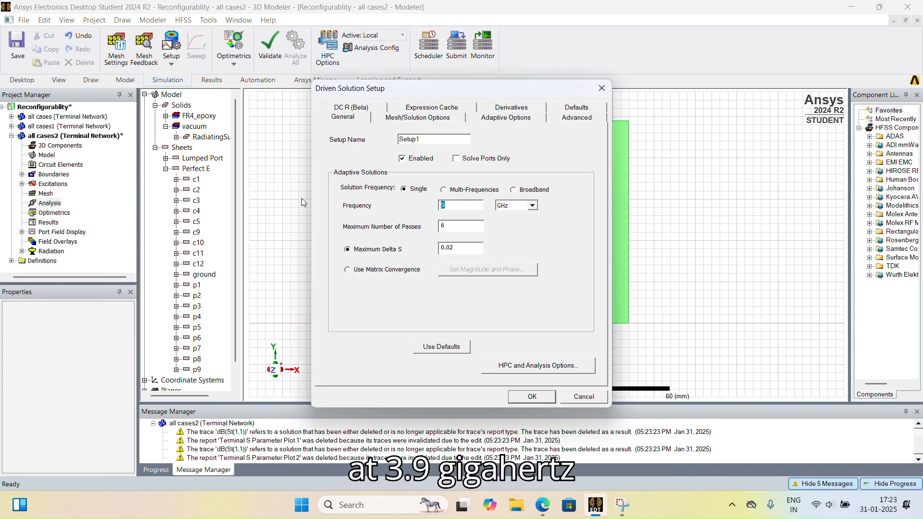
type("3.9")
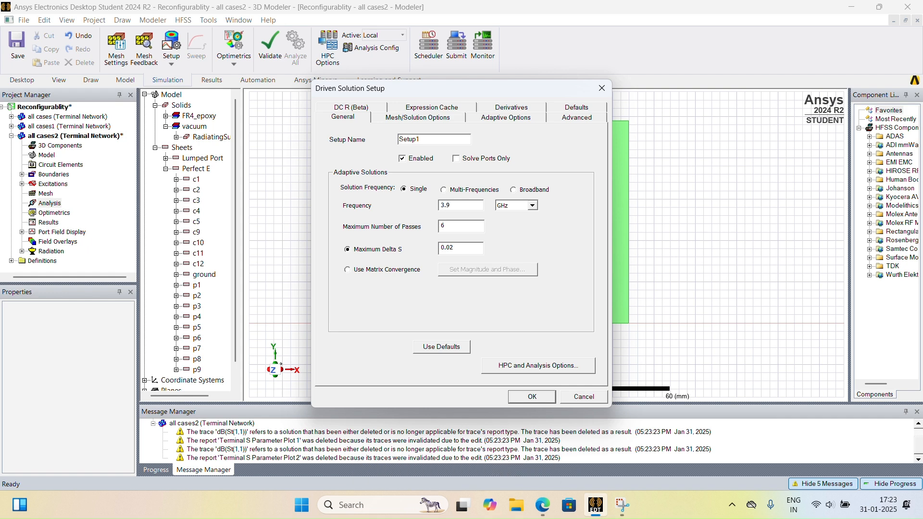
left_click(529, 397)
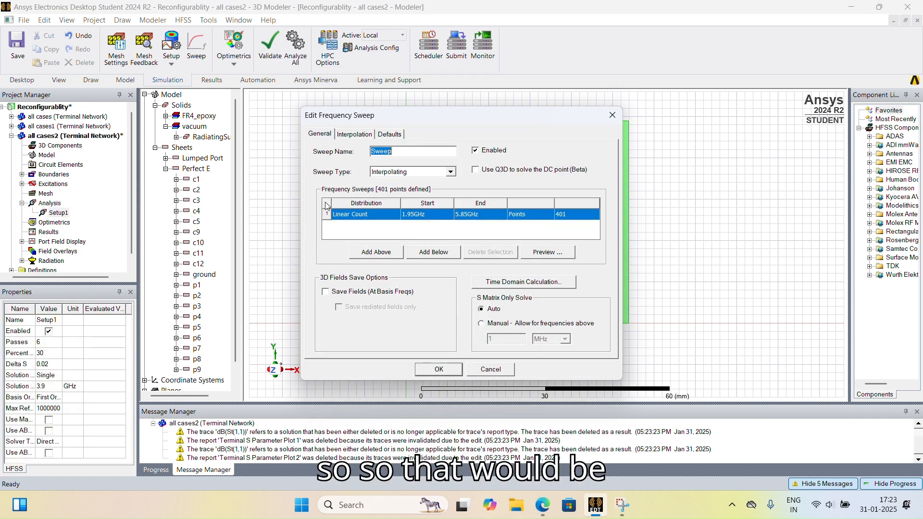
Configure the new setup's interpolating frequency sweep with 101 points, saving fields at basis frequencies and radiated fields only.
left_click(384, 292)
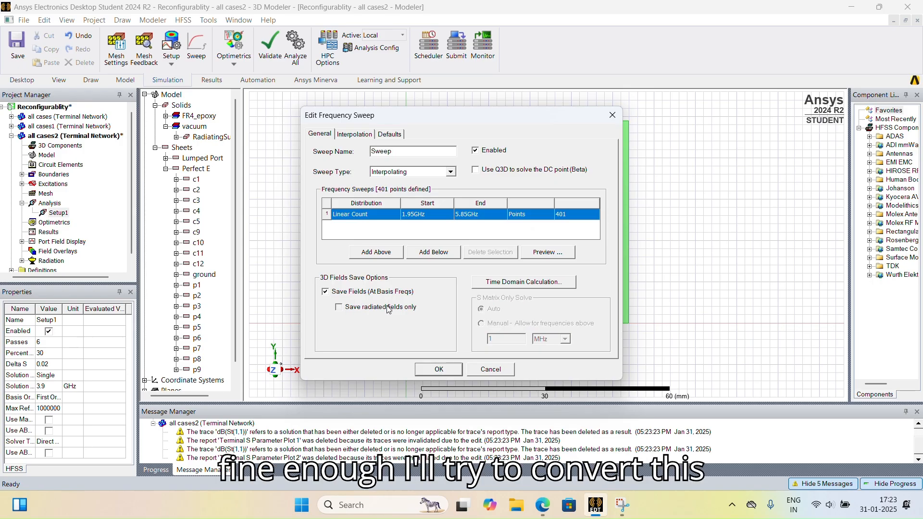
left_click(558, 217)
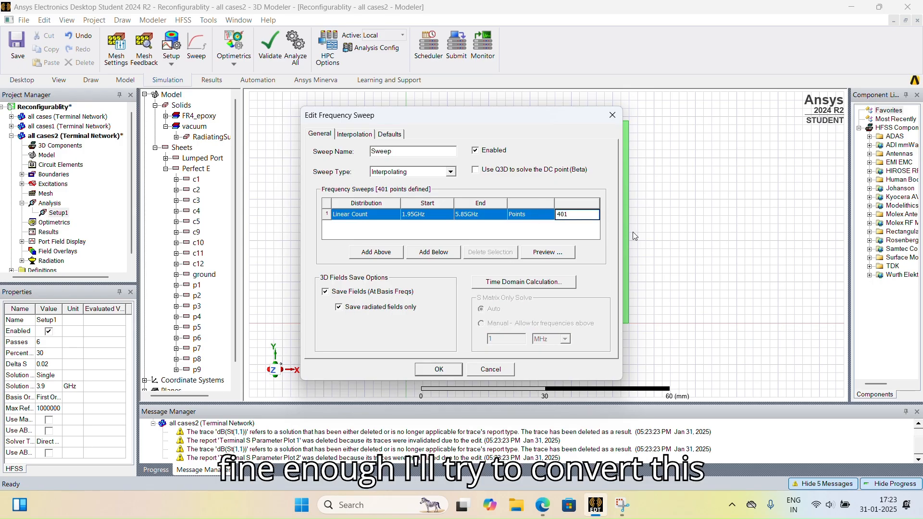
key("BackSpace")
type("1")
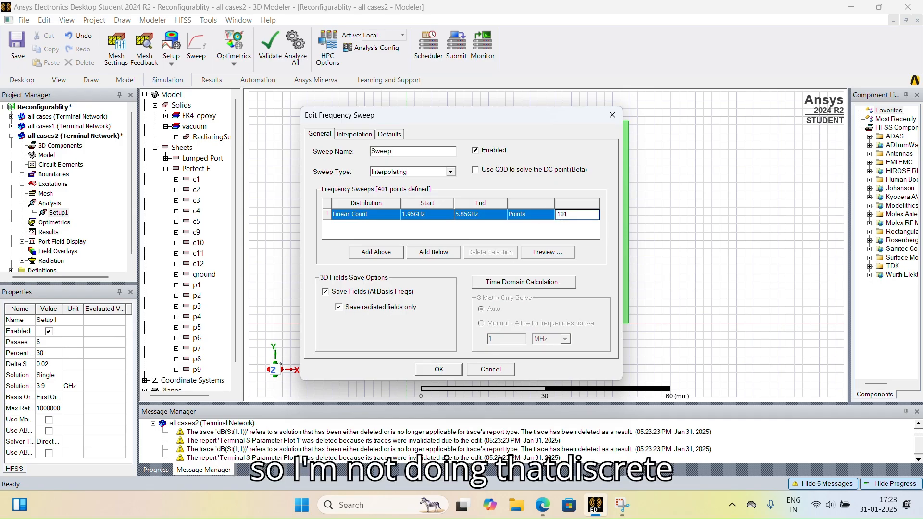
left_click(446, 371)
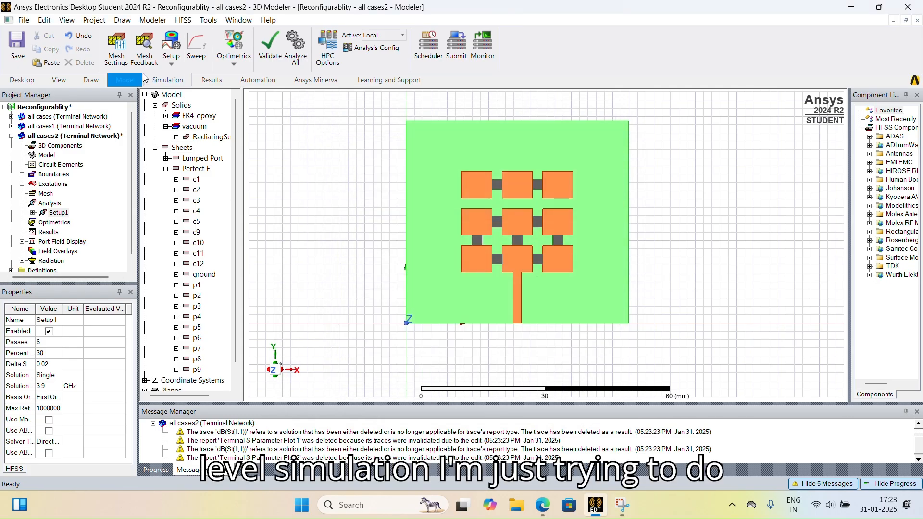
Validate the all cases2 design and start its analysis.
left_click(220, 85)
left_click(160, 85)
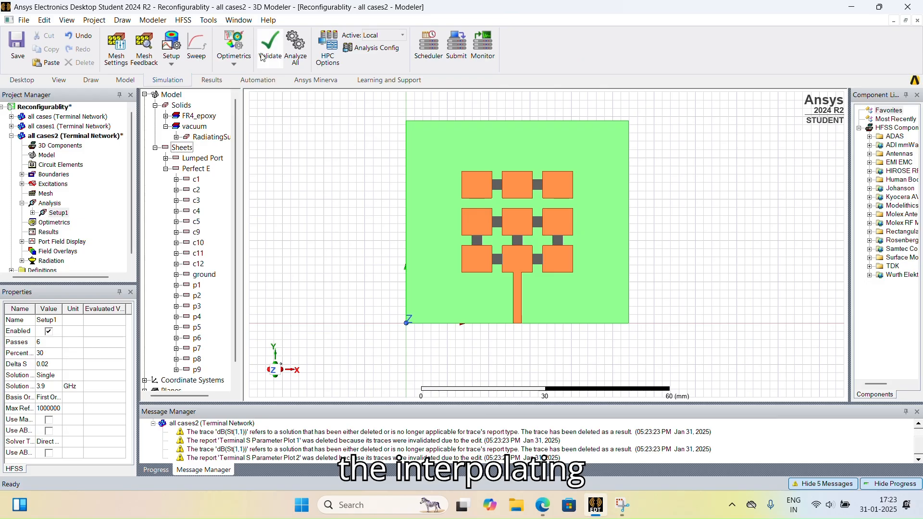
left_click(279, 39)
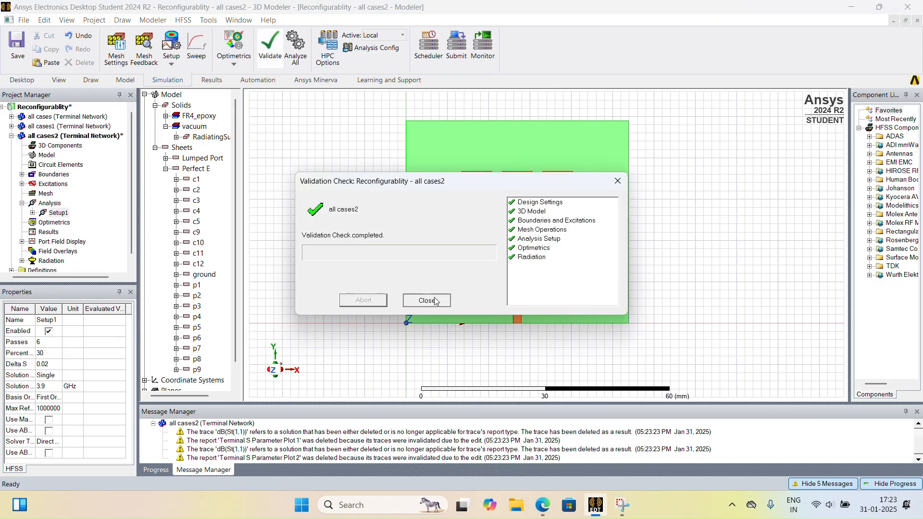
left_click(427, 301)
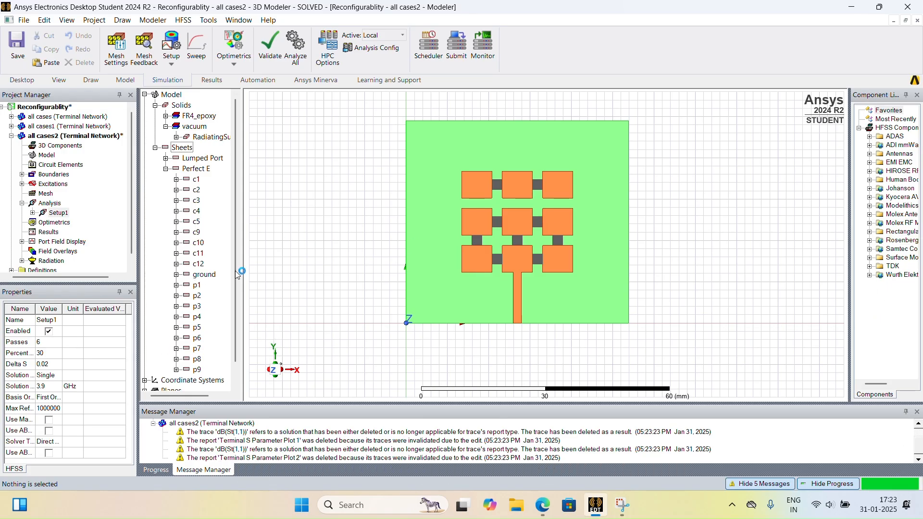
Check Configuration 1's simulated gain in Table 1 of the paper and return to HFSS.
left_click(603, 510)
scroll(569, 361, "down", 4)
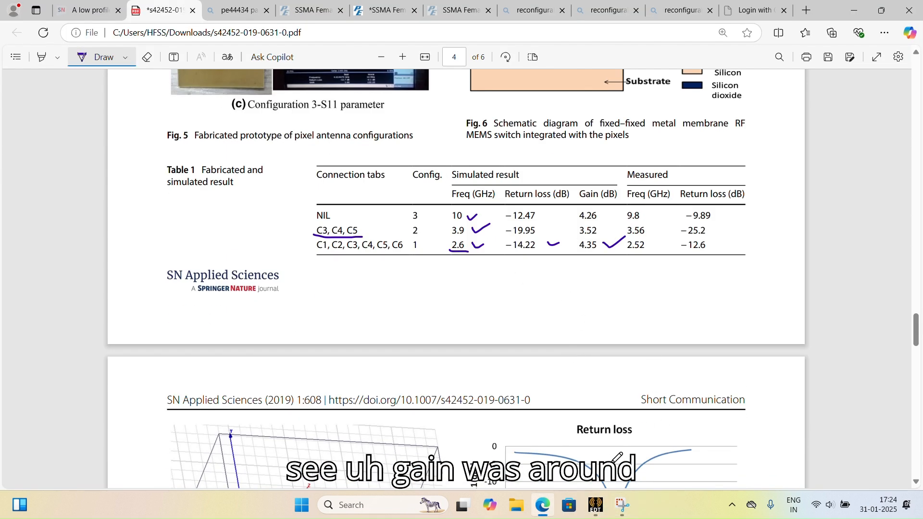
left_click(595, 508)
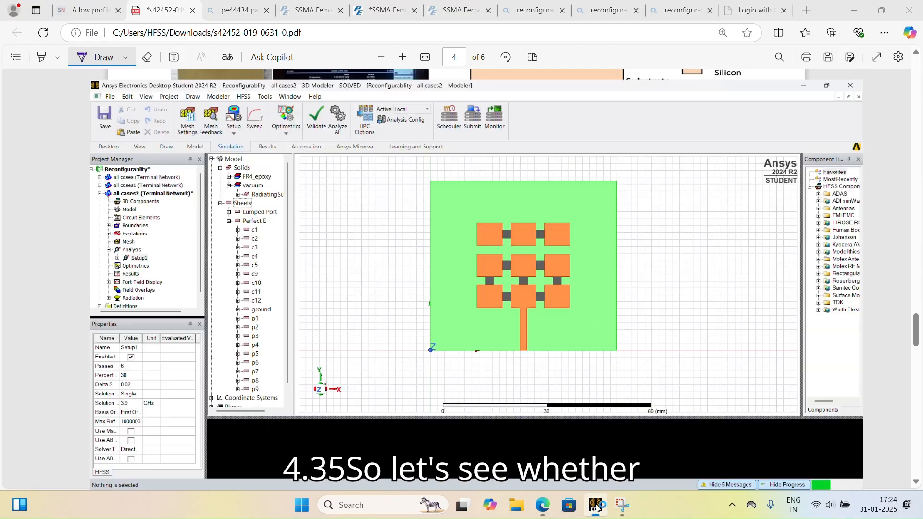
Try a 3D rectangular far-field plot of dB10normalize(GainTotal) for the all cases1 design.
left_click(49, 126)
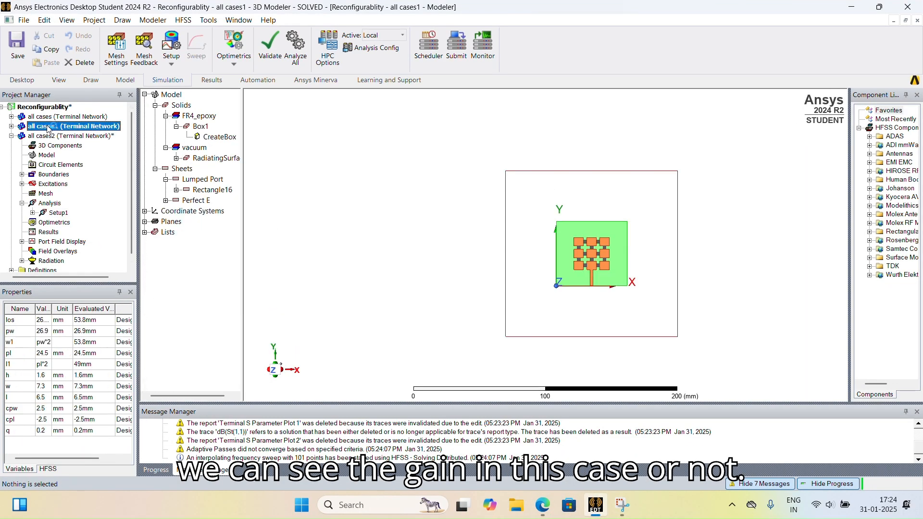
left_click(11, 127)
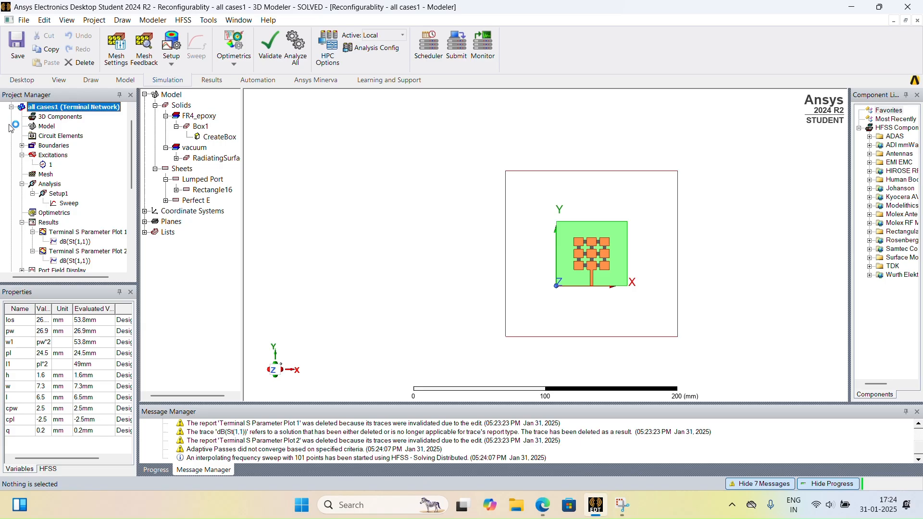
right_click(46, 223)
mouse_move(145, 173)
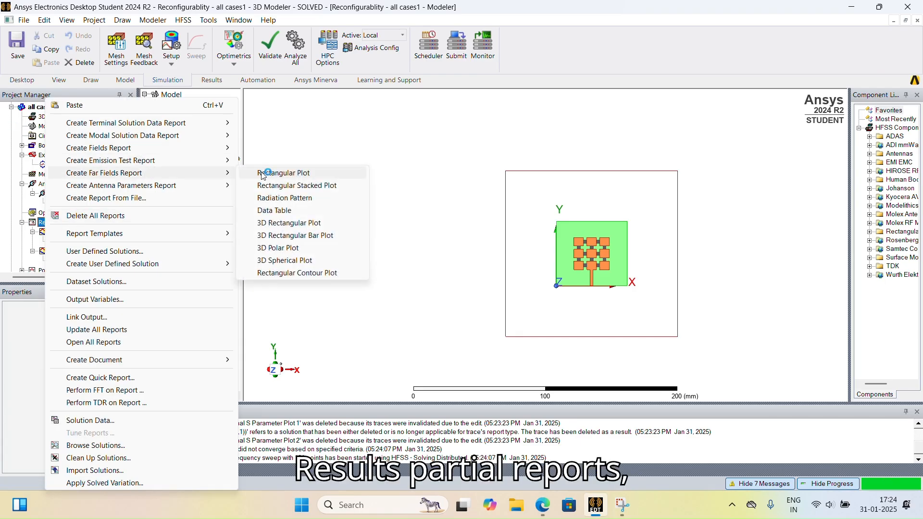
left_click(295, 223)
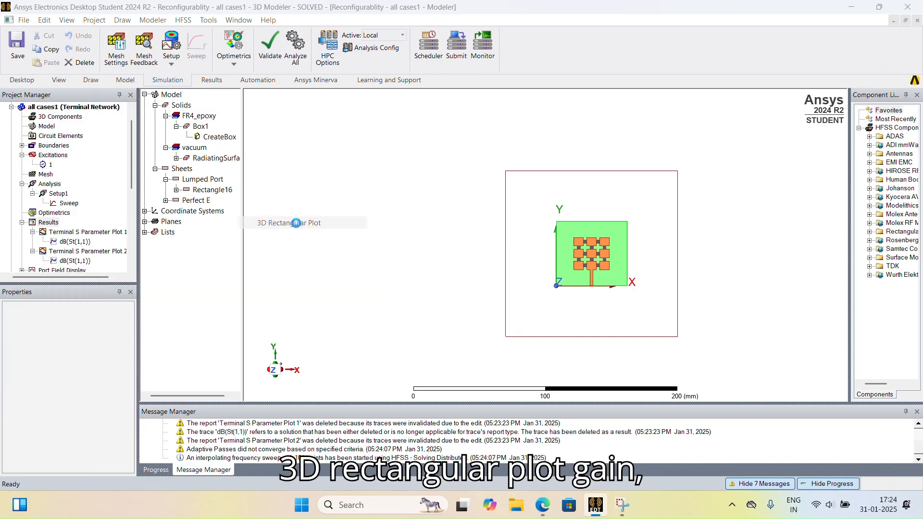
scroll(320, 408, "down", 2)
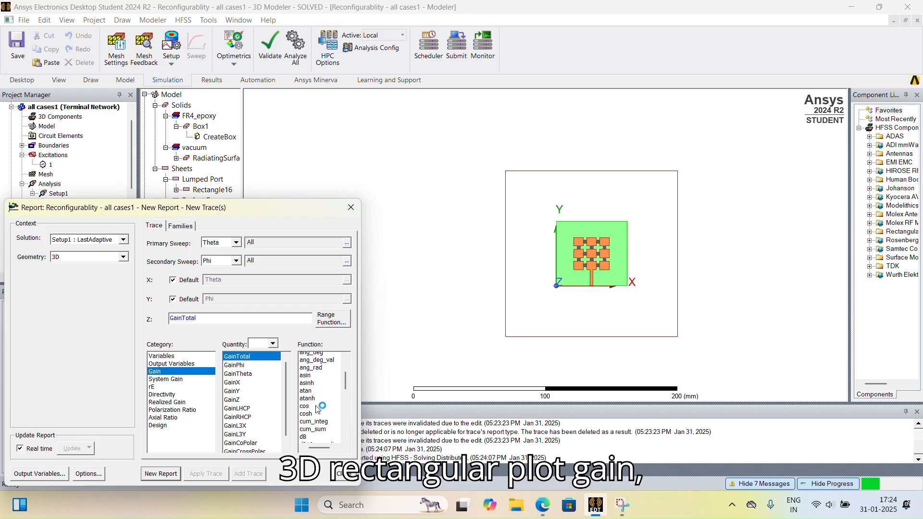
left_click(320, 433)
left_click(160, 474)
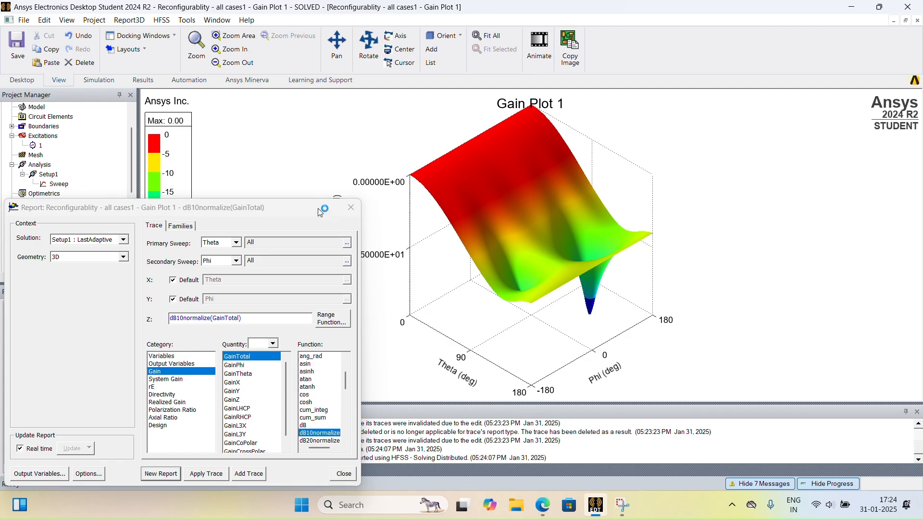
left_click(351, 207)
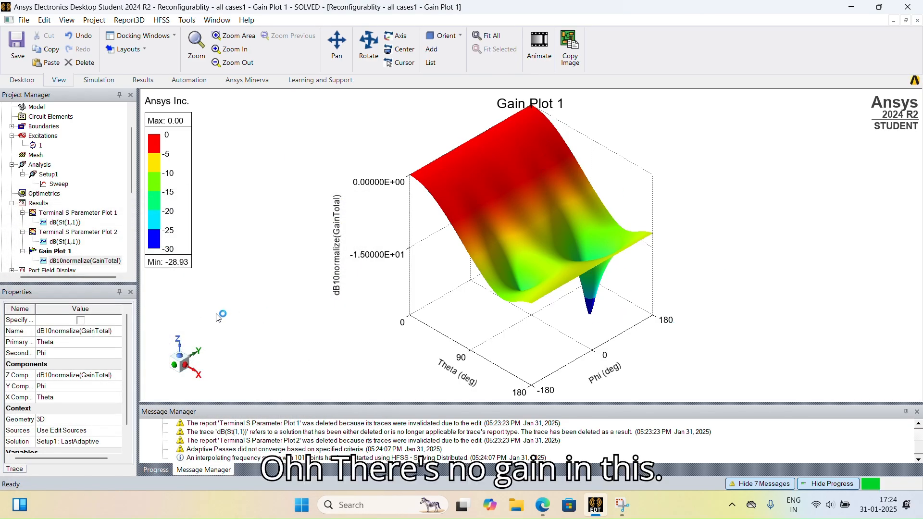
Delete the 3D gain plot from the results of all cases1.
scroll(53, 202, "up", 1)
scroll(88, 206, "down", 4)
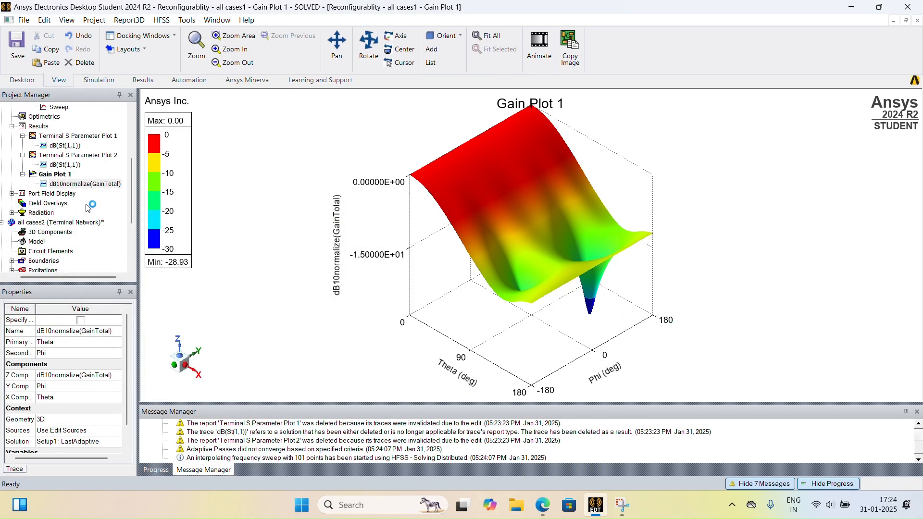
left_click(56, 175)
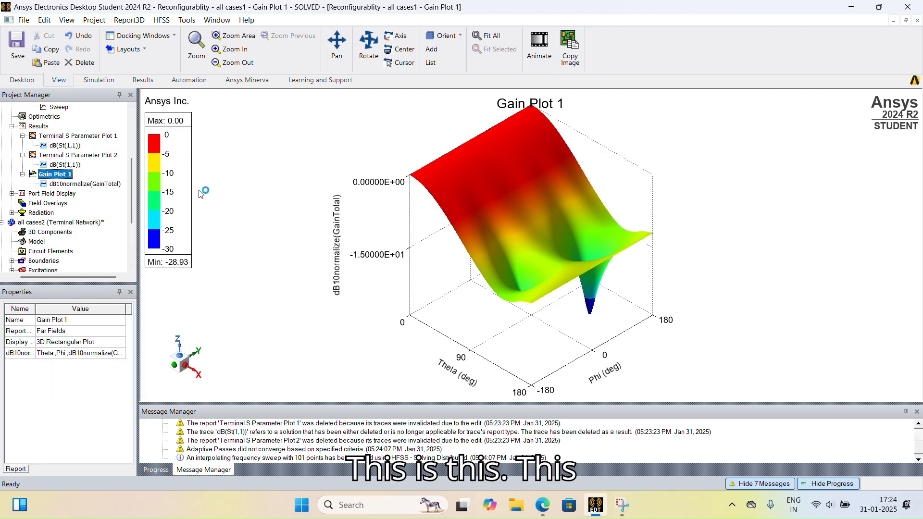
key("Delete")
scroll(58, 167, "up", 1)
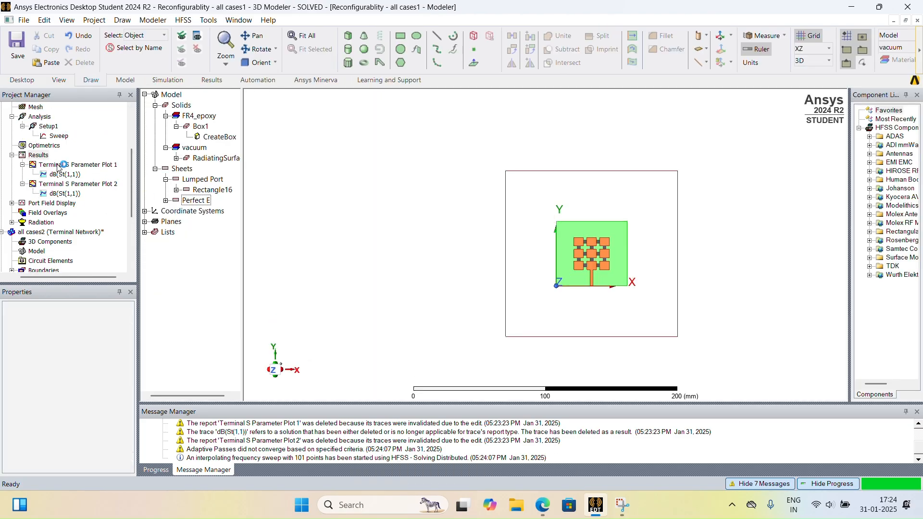
Create a far-field radiation pattern of dB(GainTotal) for all cases1 and examine its gain near 0 degrees.
scroll(58, 164, "up", 2)
right_click(24, 213)
mouse_move(175, 122)
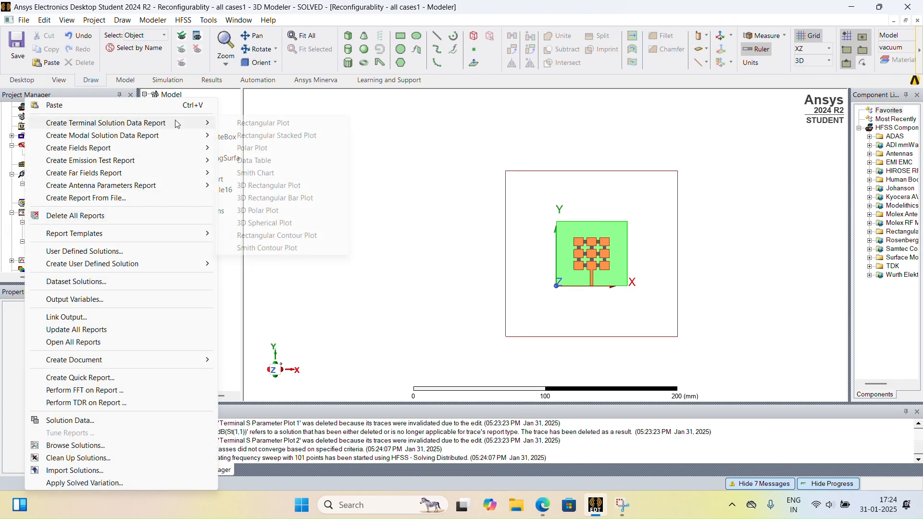
mouse_move(164, 176)
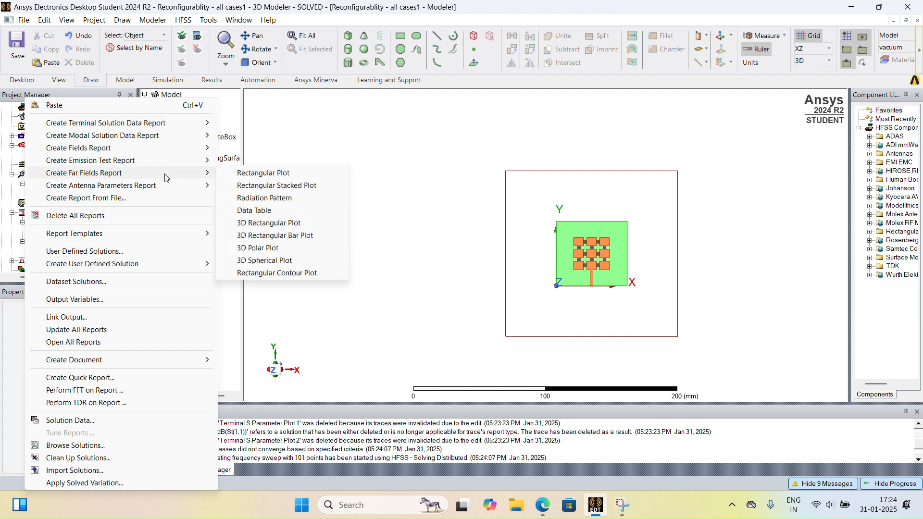
mouse_move(107, 152)
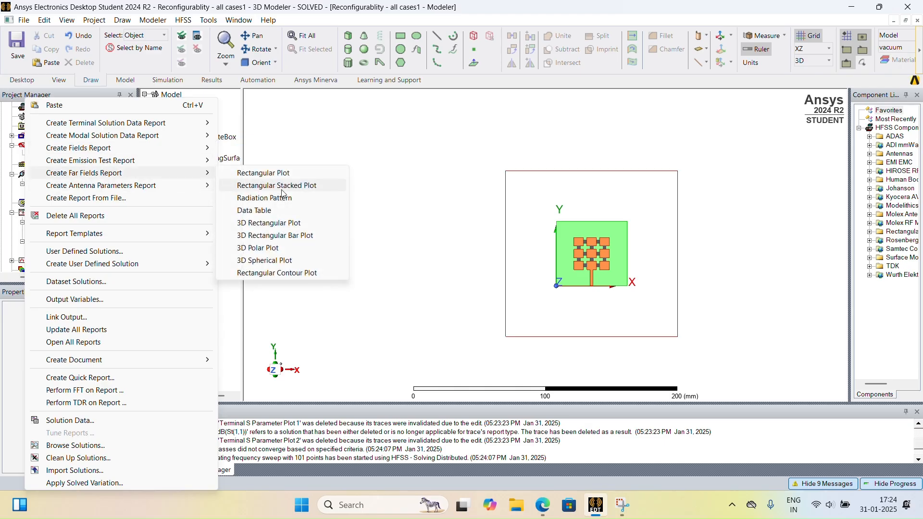
left_click(282, 197)
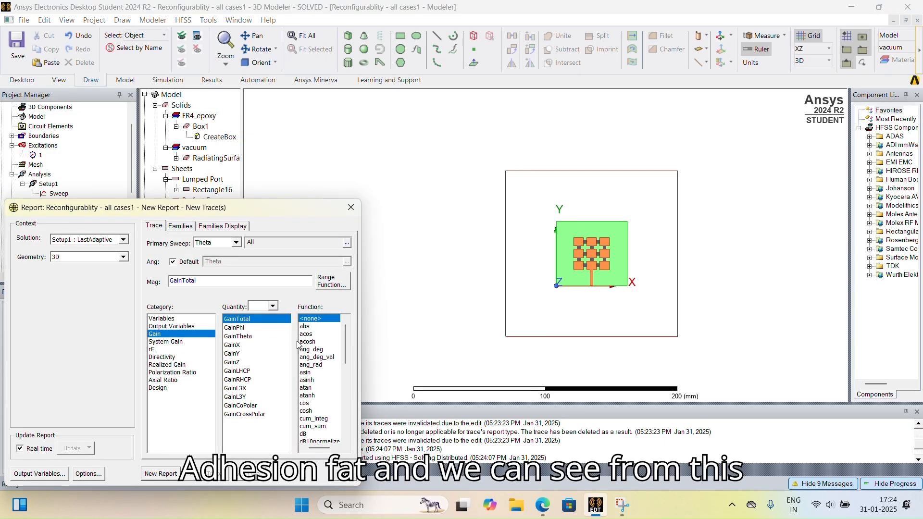
scroll(317, 423, "down", 1)
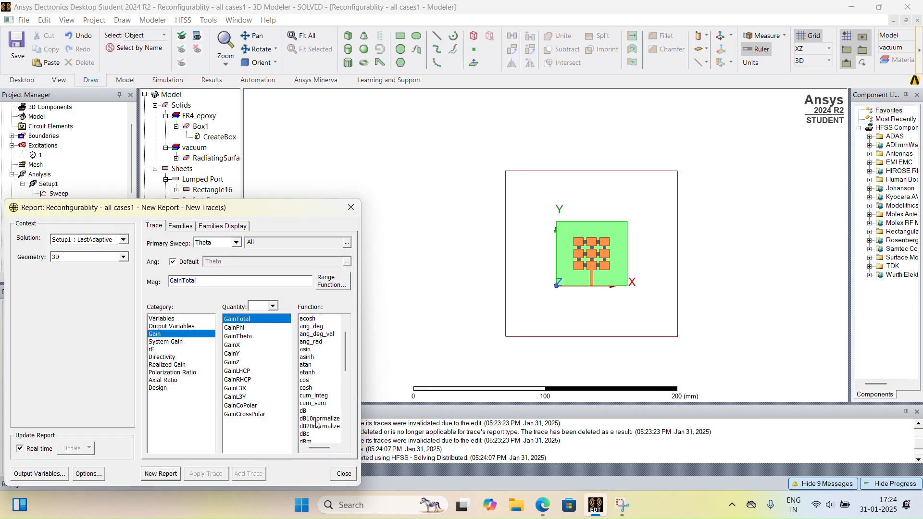
left_click(314, 412)
left_click(161, 474)
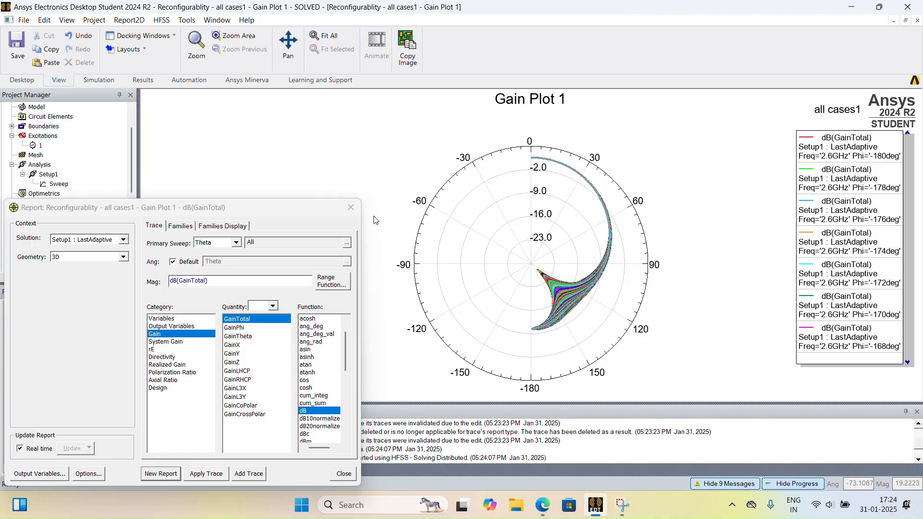
left_click(348, 208)
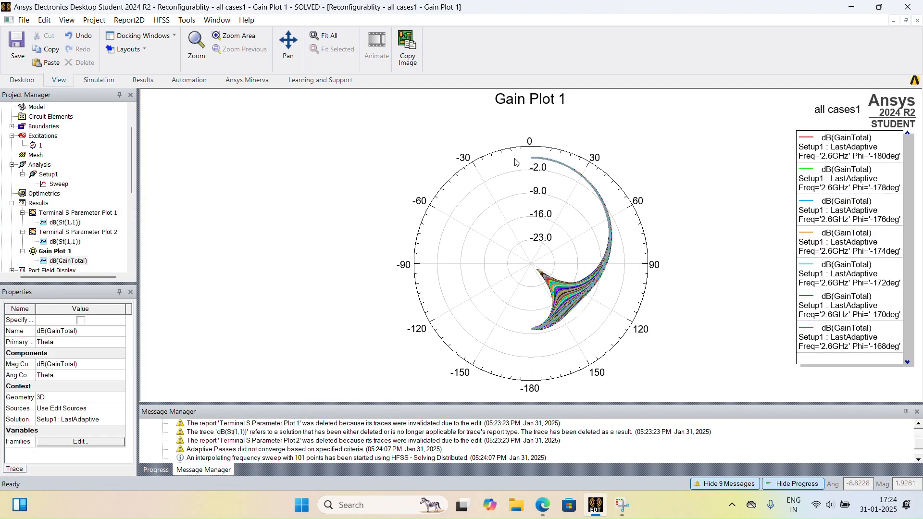
left_click(537, 158)
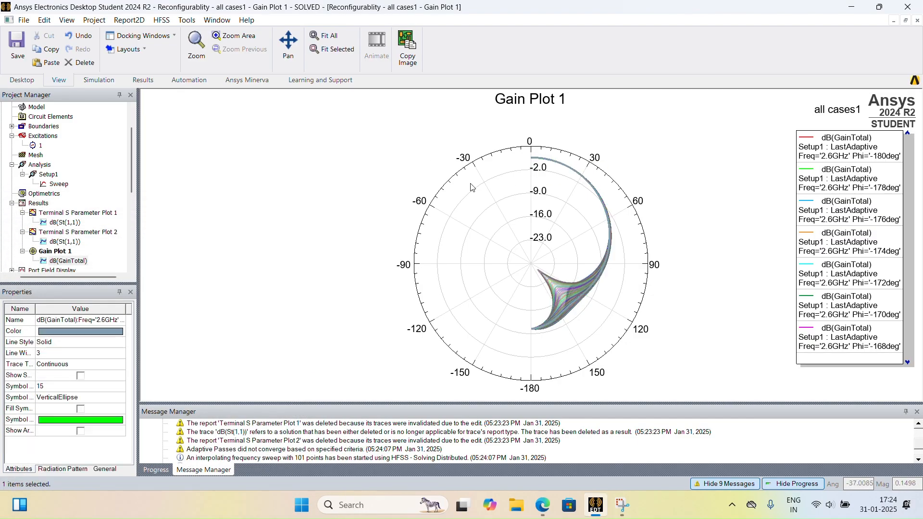
Set the theta start of the 3D far-field radiation sphere in the all cases2 design to -180 deg.
scroll(104, 227, "down", 4)
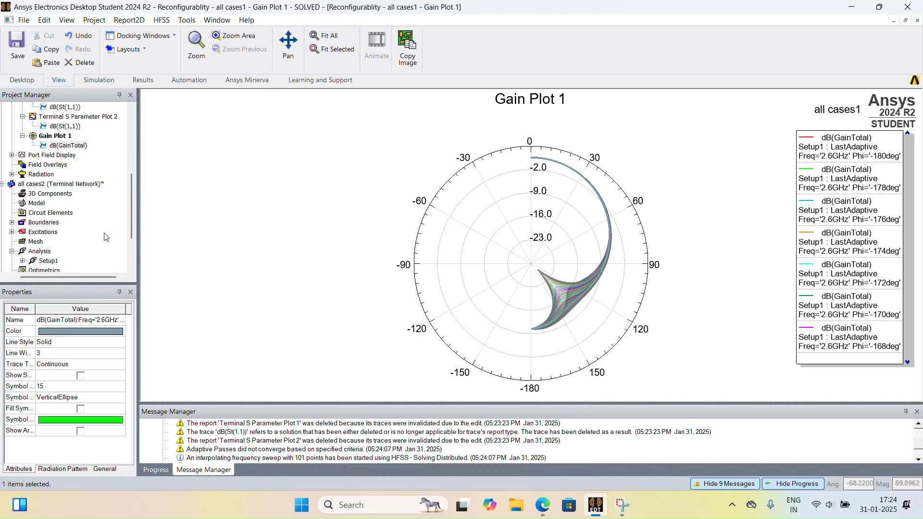
scroll(50, 253, "down", 2)
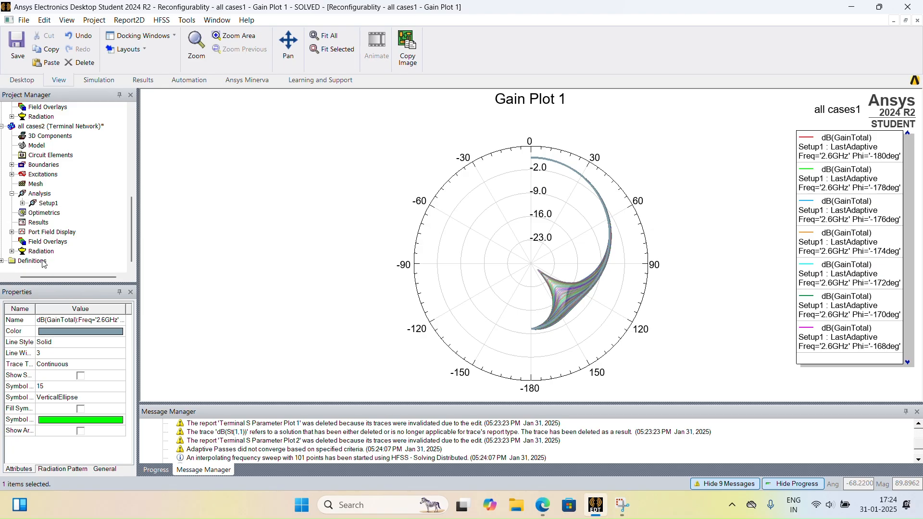
double_click(34, 252)
double_click(43, 242)
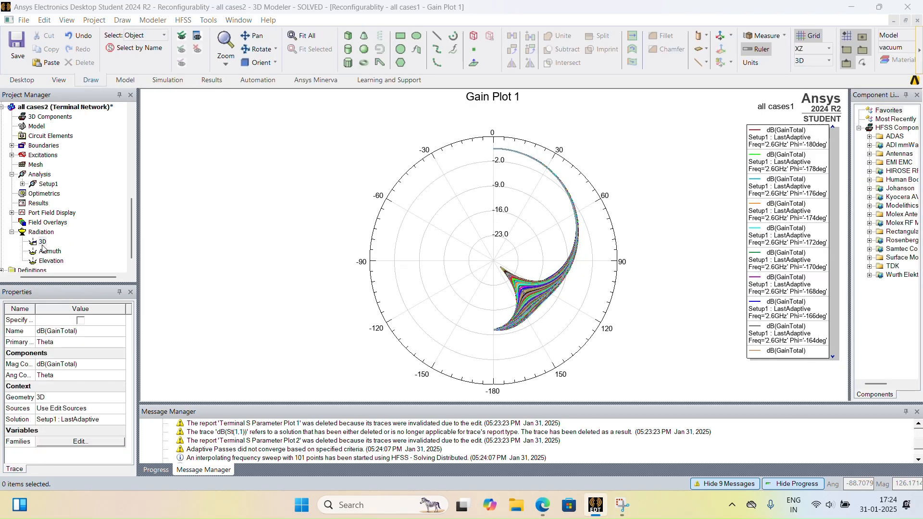
double_click(423, 275)
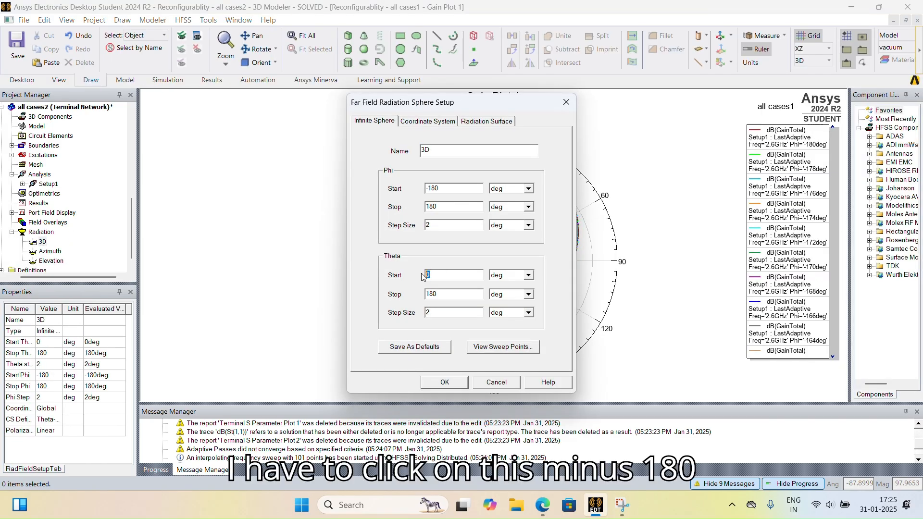
type("-180")
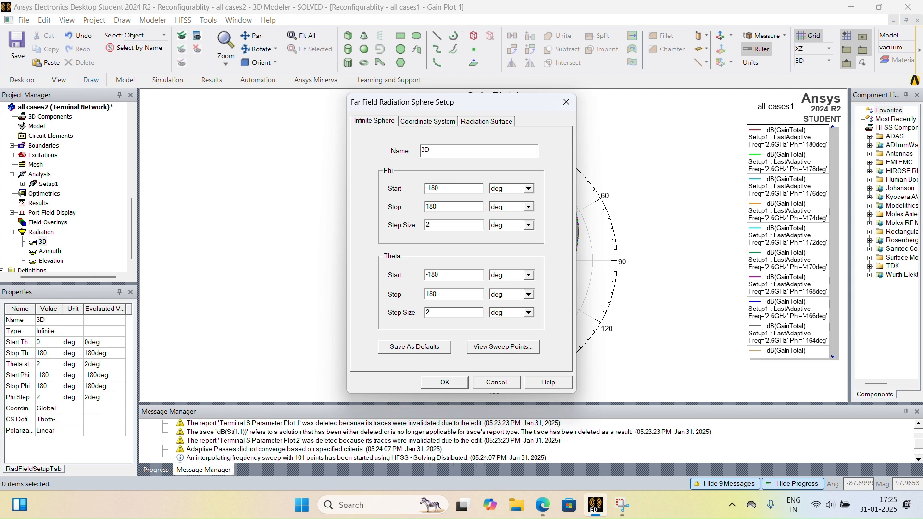
left_click(449, 385)
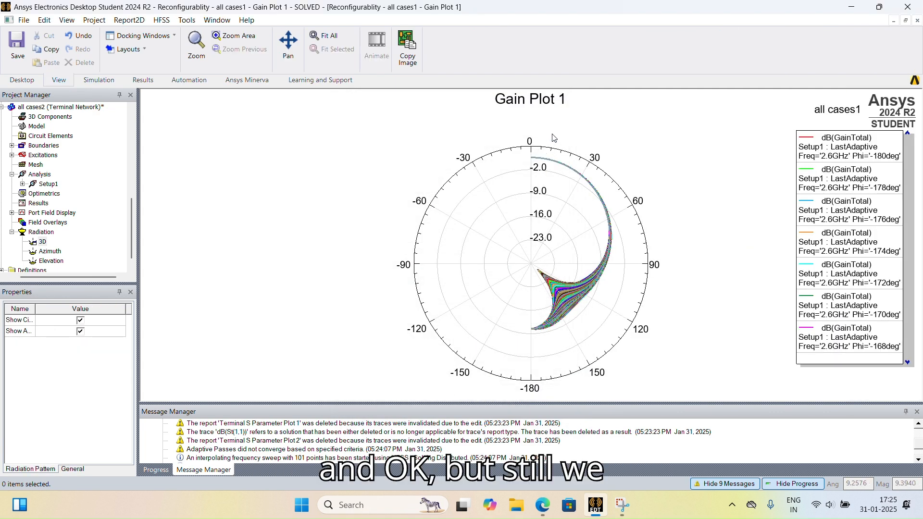
Add a marker at 0 degrees on the gain radiation pattern of all cases1.
right_click(338, 112)
mouse_move(380, 120)
left_click(466, 121)
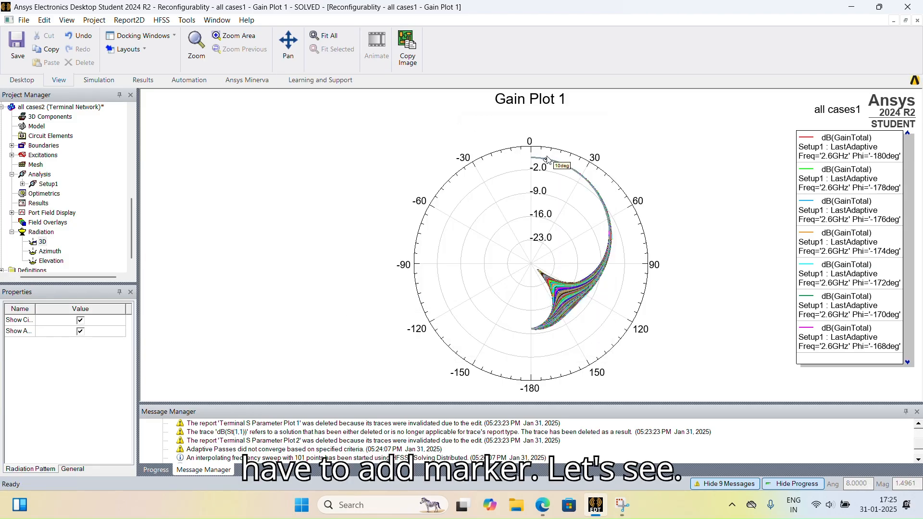
left_click(532, 159)
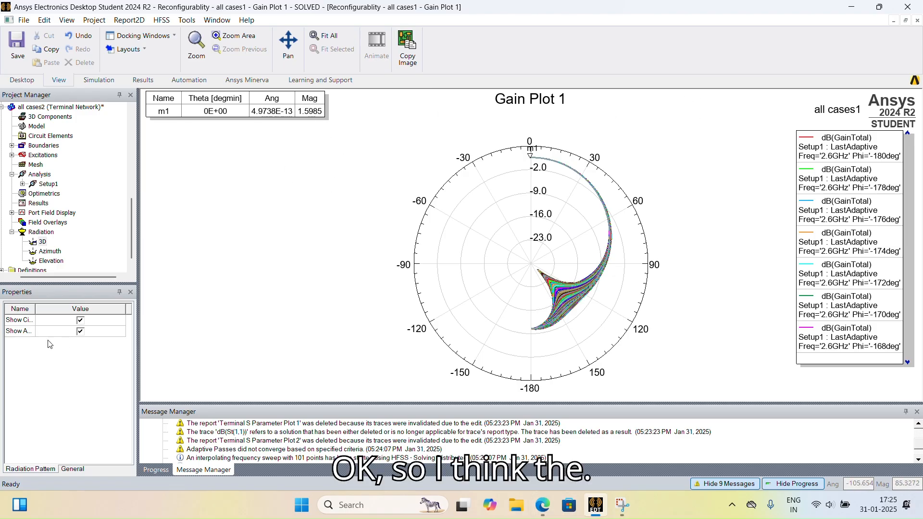
Collapse the all cases1 design in the project tree and open the 3D model of all cases2.
scroll(65, 227, "down", 1)
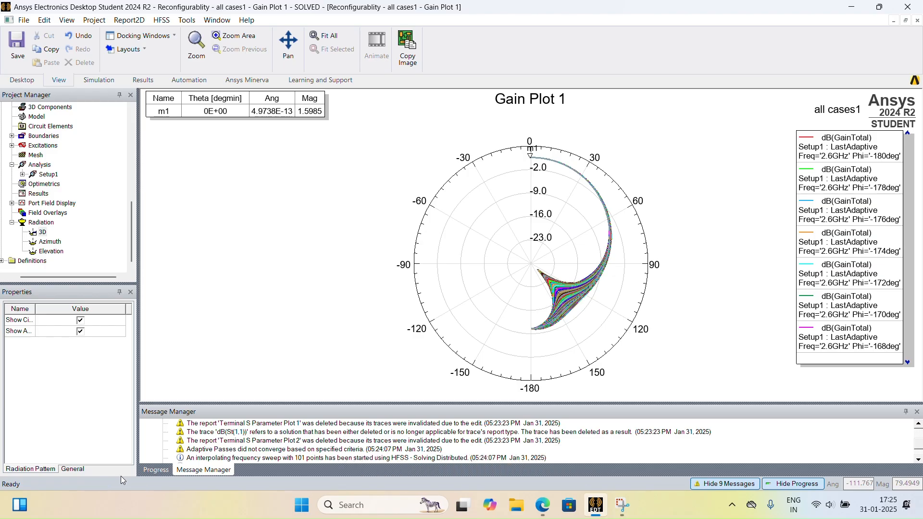
left_click(156, 470)
left_click(190, 471)
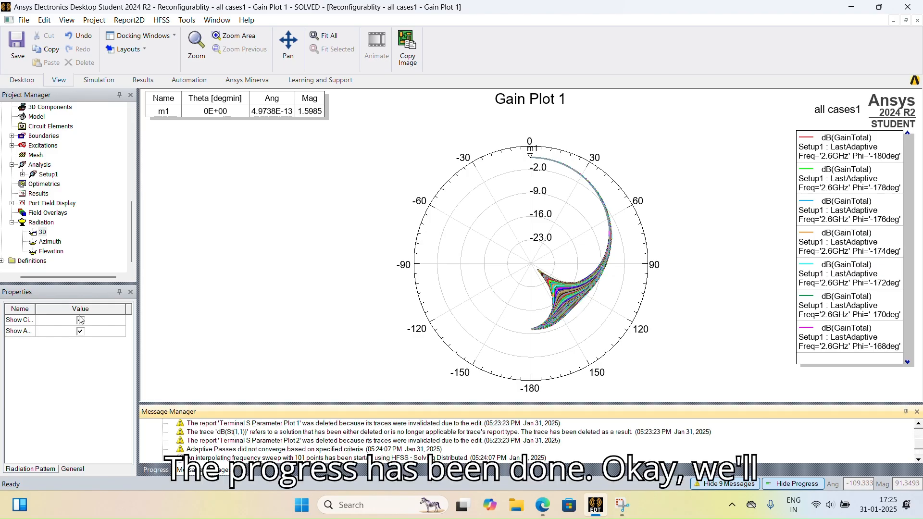
left_click_drag(86, 278, 67, 279)
scroll(62, 174, "up", 8)
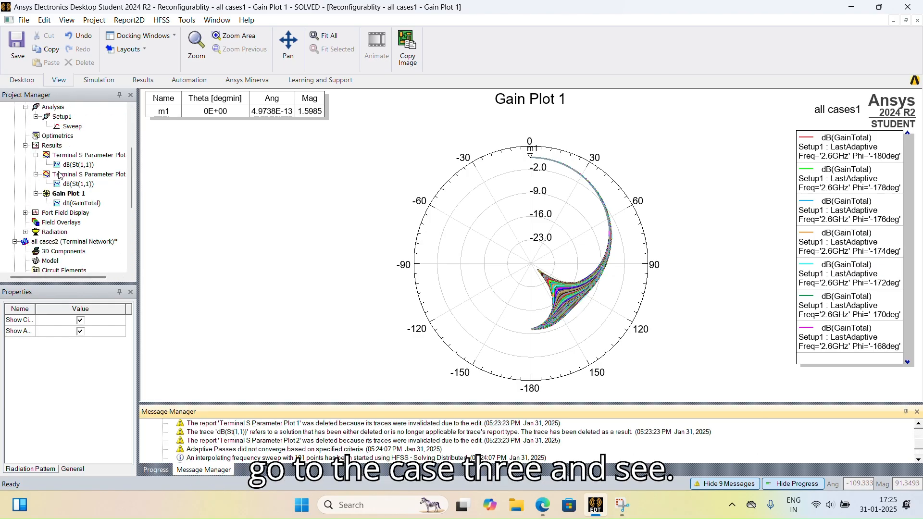
left_click(15, 126)
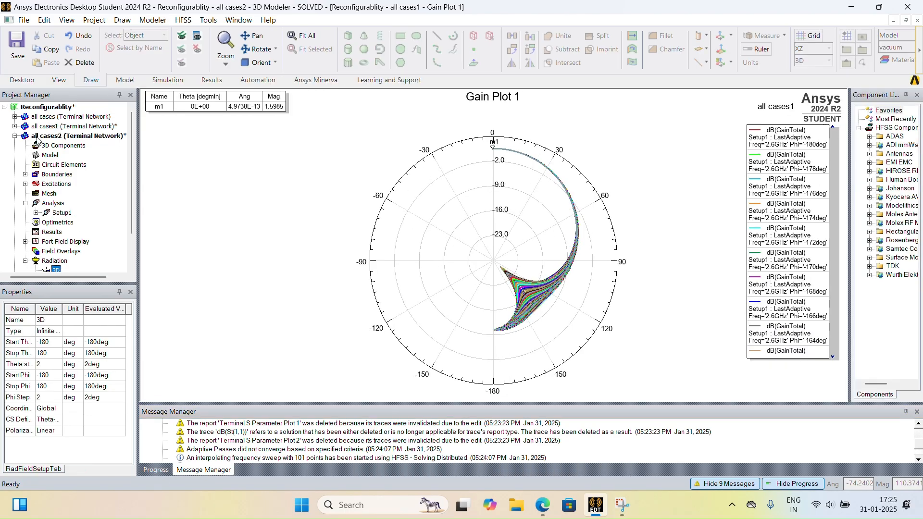
left_click(62, 136)
double_click(63, 137)
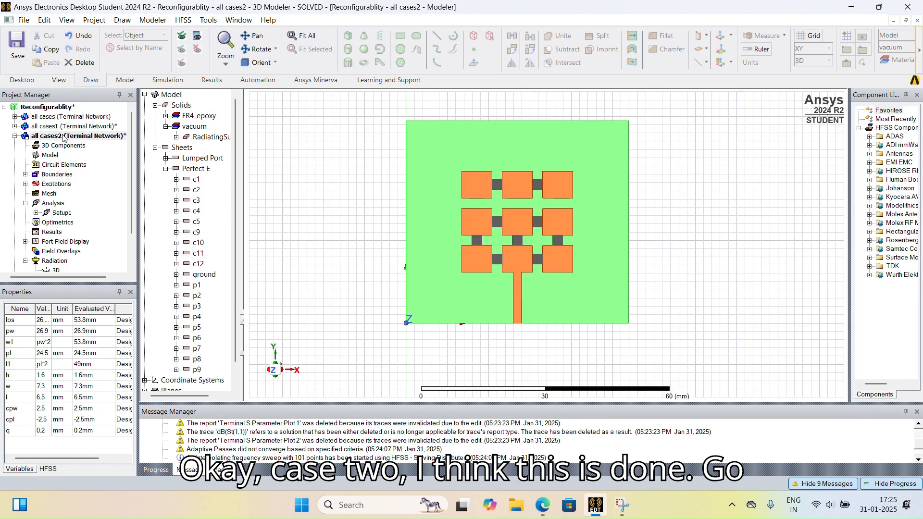
Create a rectangular terminal solution plot of dB(St(1,1)) over the frequency sweep for all cases2.
right_click(53, 238)
mouse_move(144, 120)
left_click(288, 123)
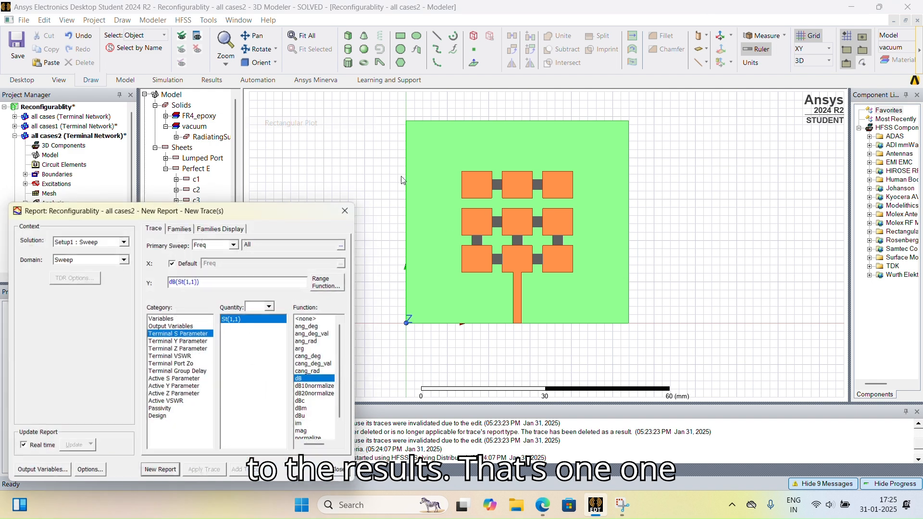
left_click(163, 474)
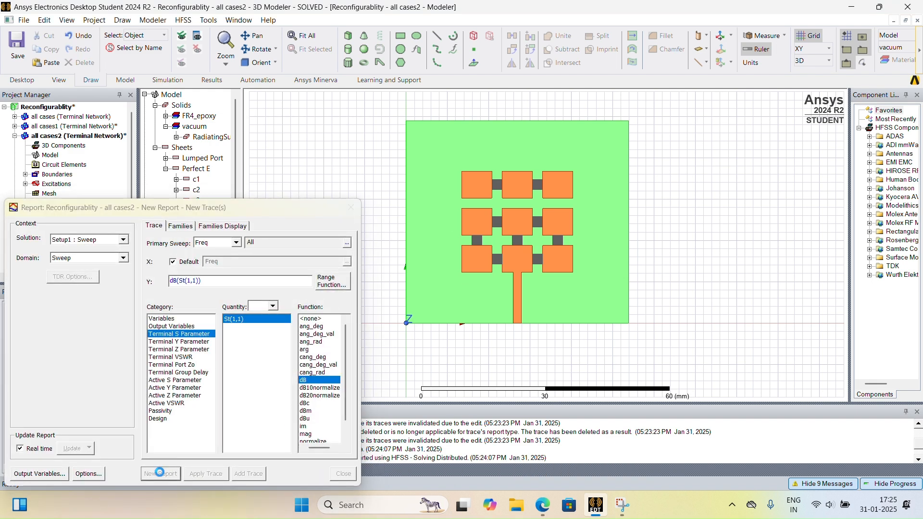
left_click(351, 207)
Place markers on the two deepest dips of the all cases2 S-parameter curve, at about 3.7 GHz and 4.68 GHz.
right_click(447, 233)
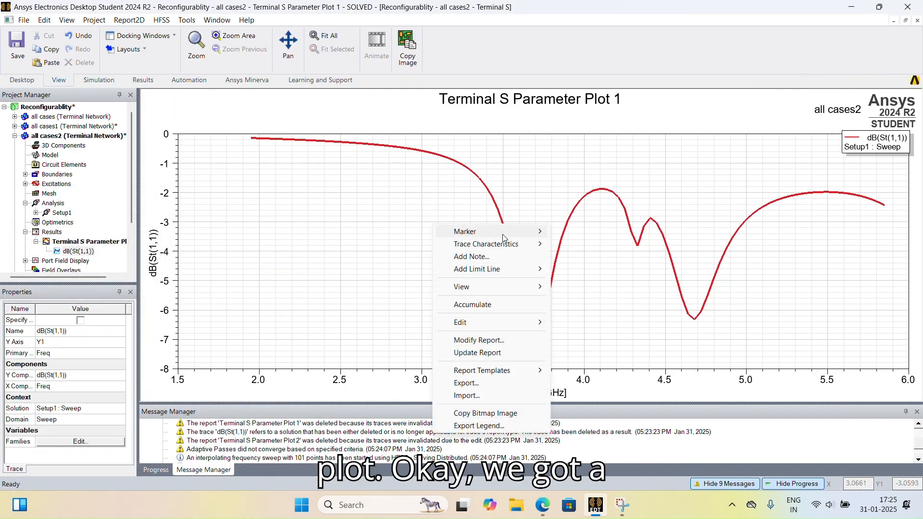
mouse_move(465, 174)
left_click(588, 173)
left_click(544, 368)
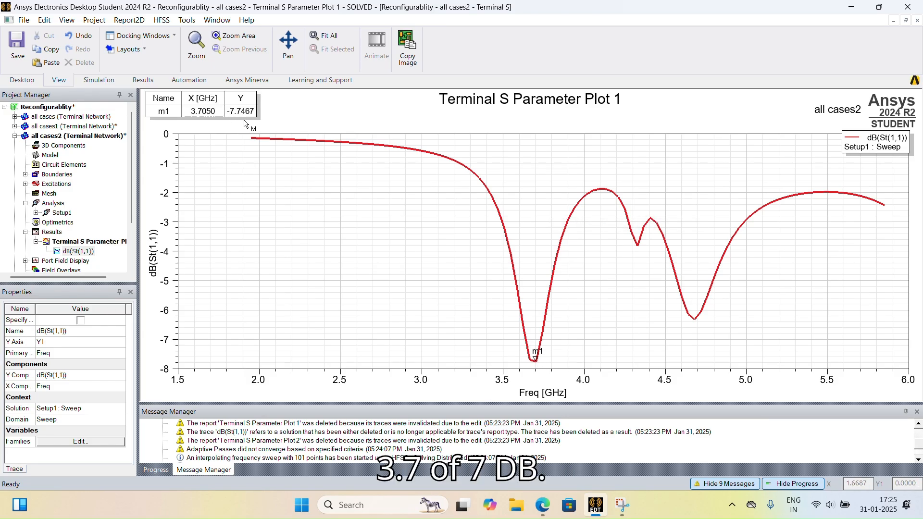
left_click(701, 334)
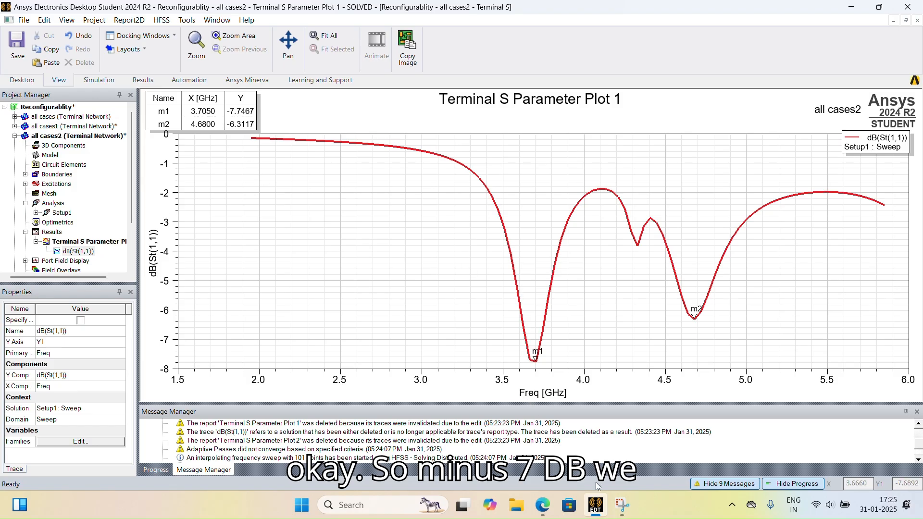
Switch to the paper in the browser, check Configuration 2's return loss in Table 1, and return to HFSS.
left_click(602, 518)
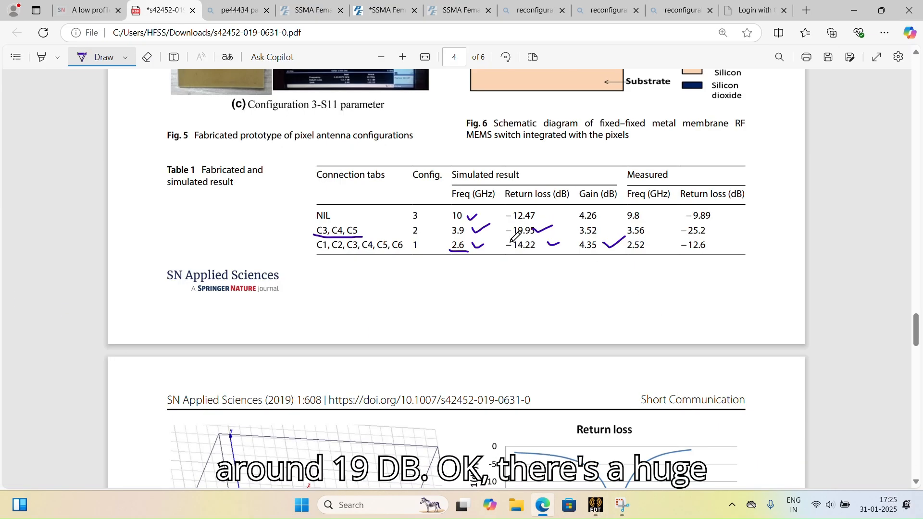
scroll(558, 212, "up", 5)
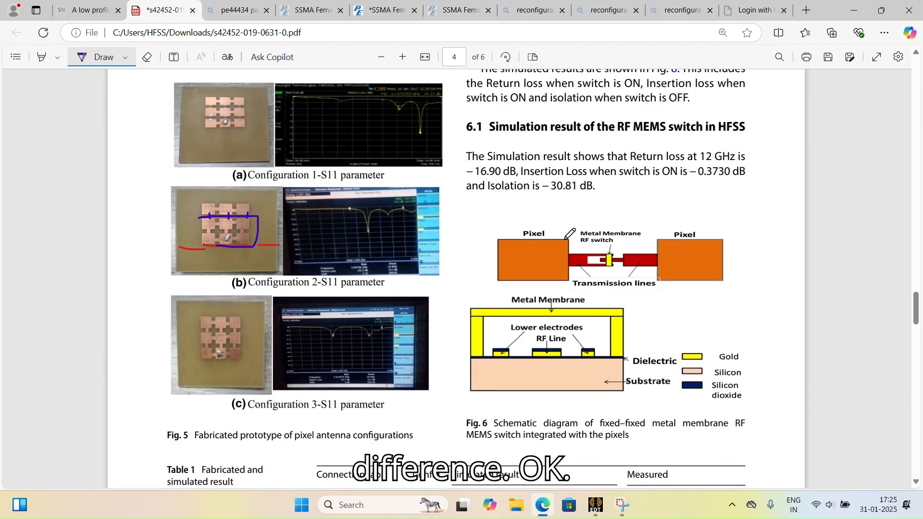
scroll(567, 236, "down", 2)
scroll(560, 239, "up", 1)
scroll(688, 266, "down", 2)
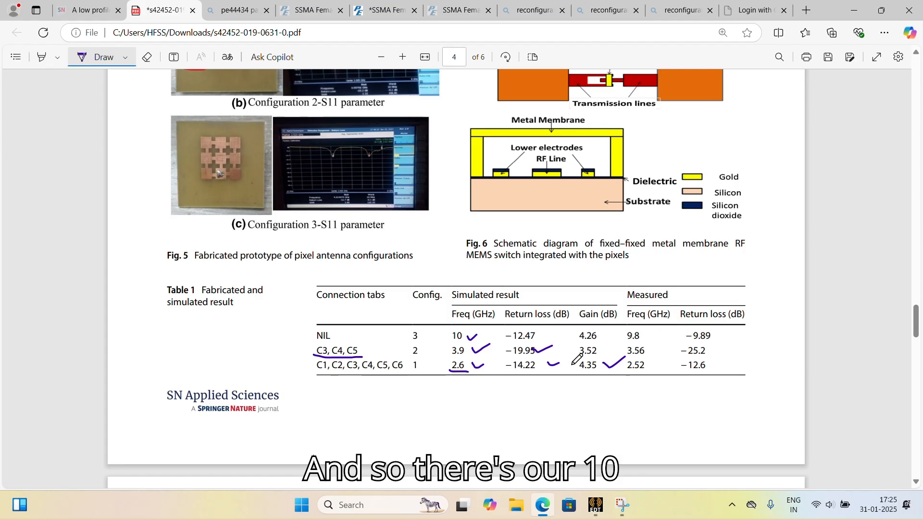
left_click(596, 505)
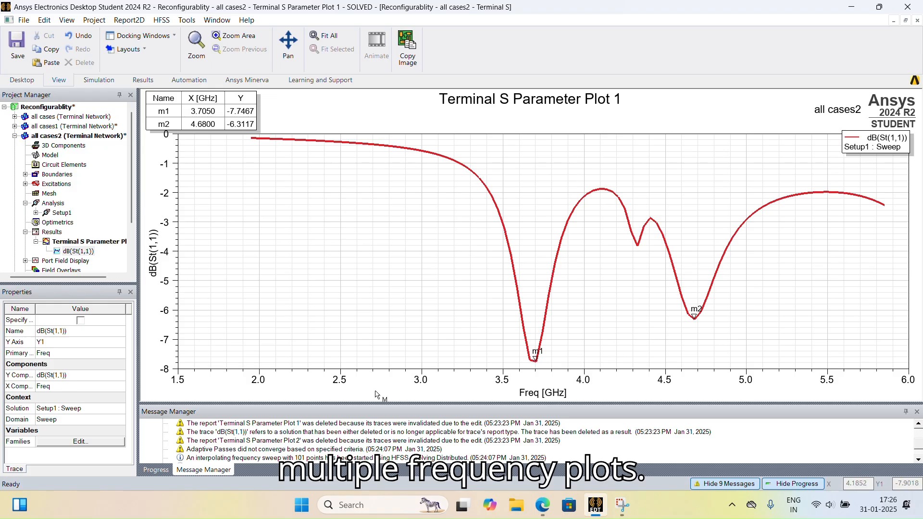
Review the phi and theta ranges of the 3D radiation sphere in all cases2.
scroll(57, 236, "down", 2)
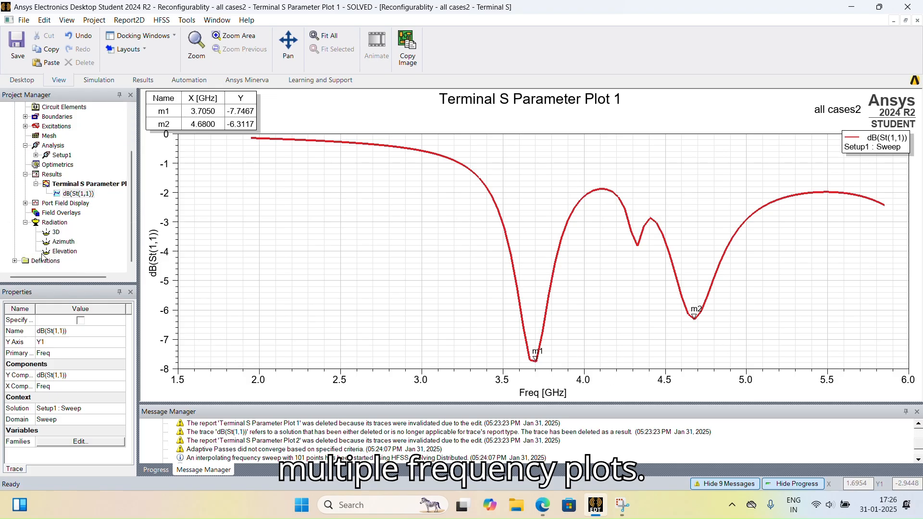
left_click(62, 252)
double_click(55, 233)
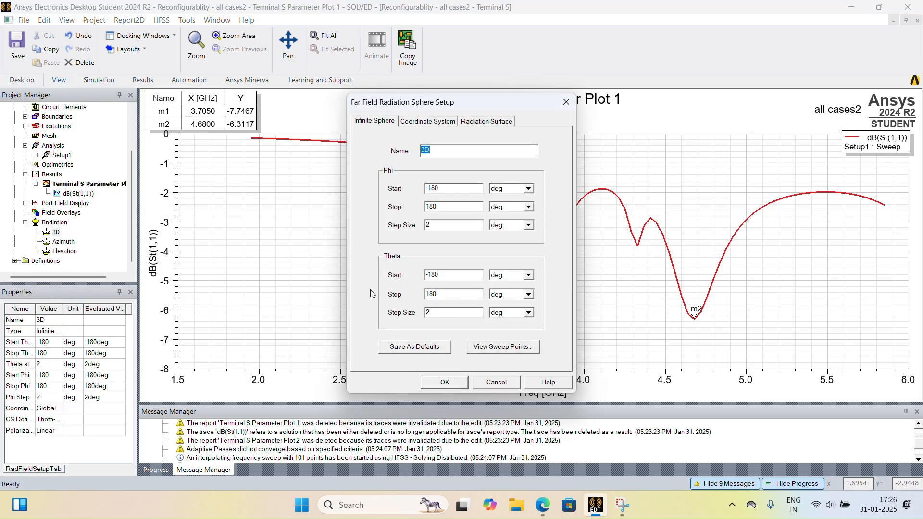
left_click(444, 382)
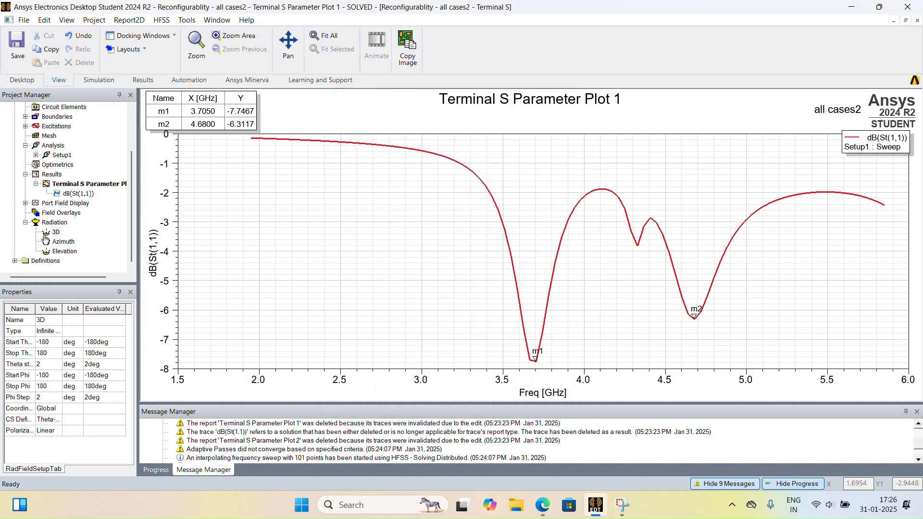
Create a far-field radiation pattern of dB(GainTotal) for all cases2 using the 3D geometry and the LastAdaptive solution.
right_click(73, 176)
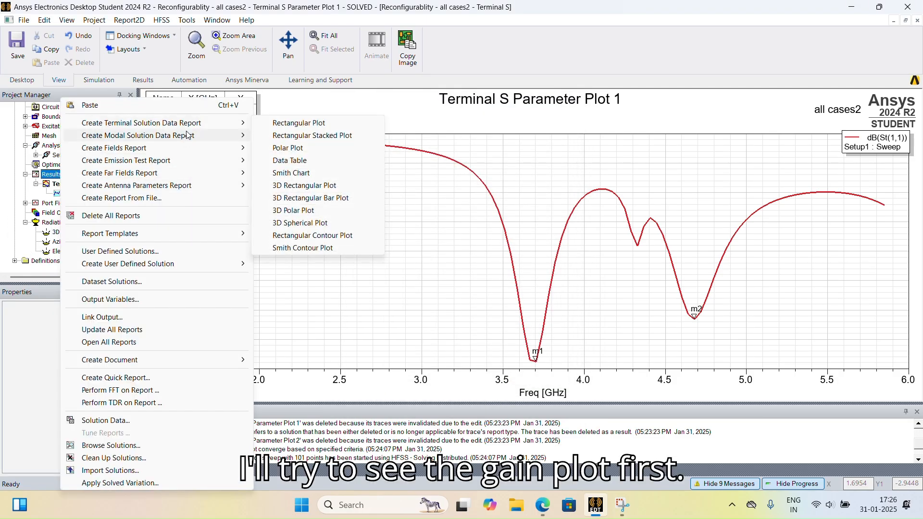
mouse_move(174, 178)
mouse_move(173, 148)
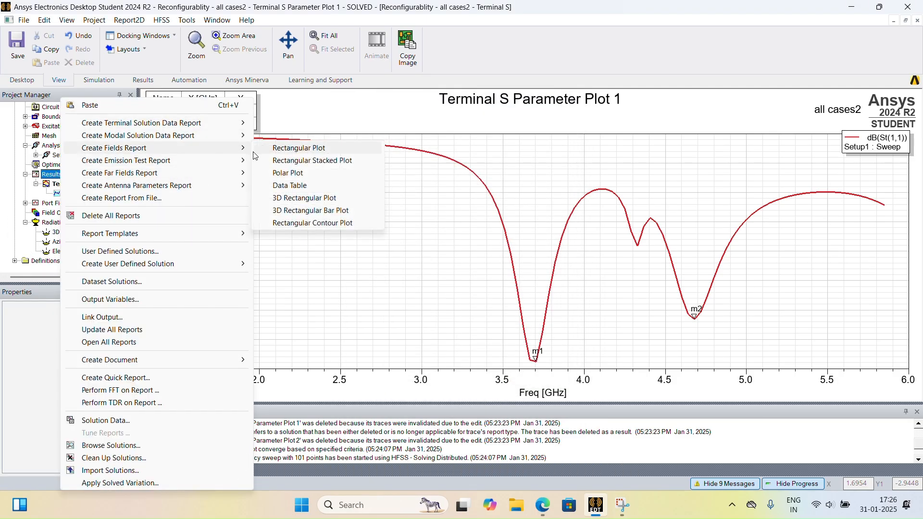
mouse_move(226, 173)
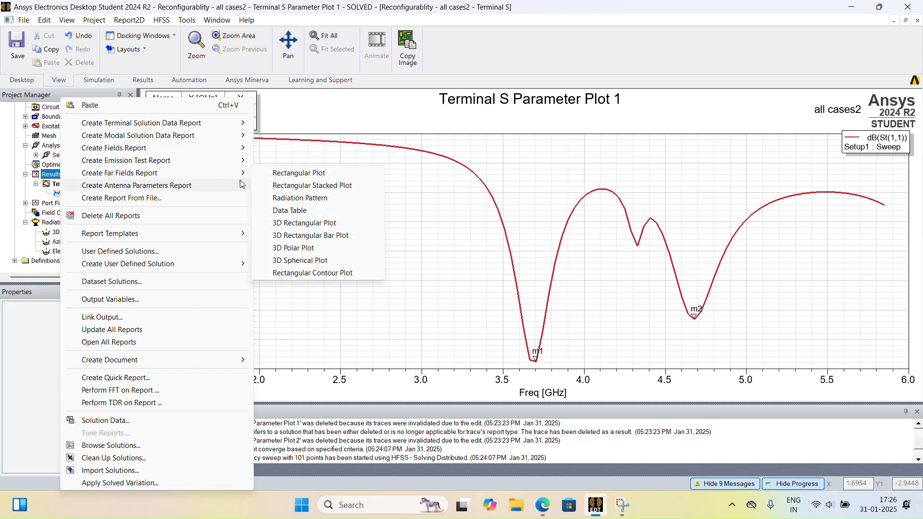
left_click(303, 198)
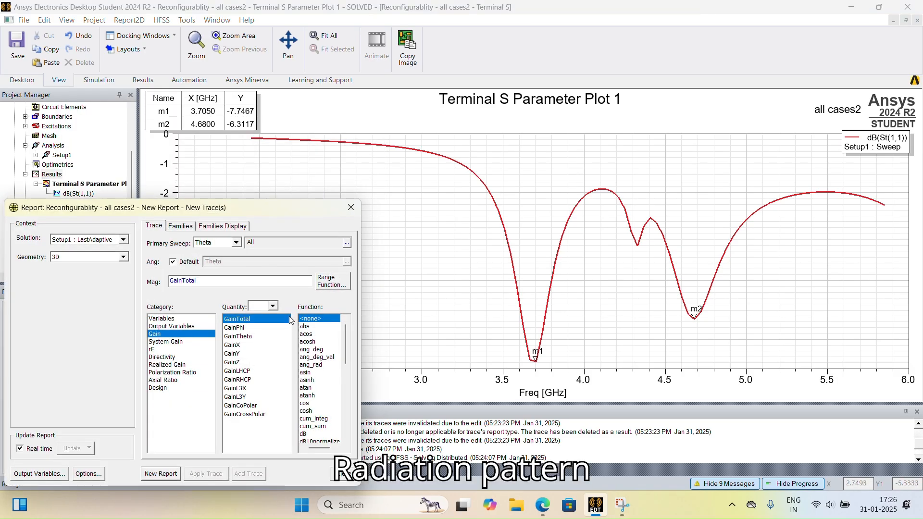
scroll(336, 399, "down", 2)
left_click(310, 389)
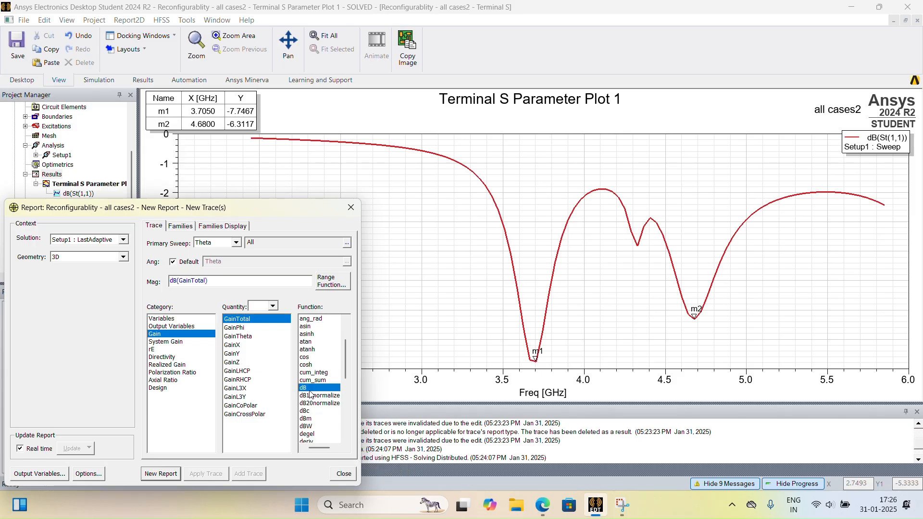
left_click(161, 474)
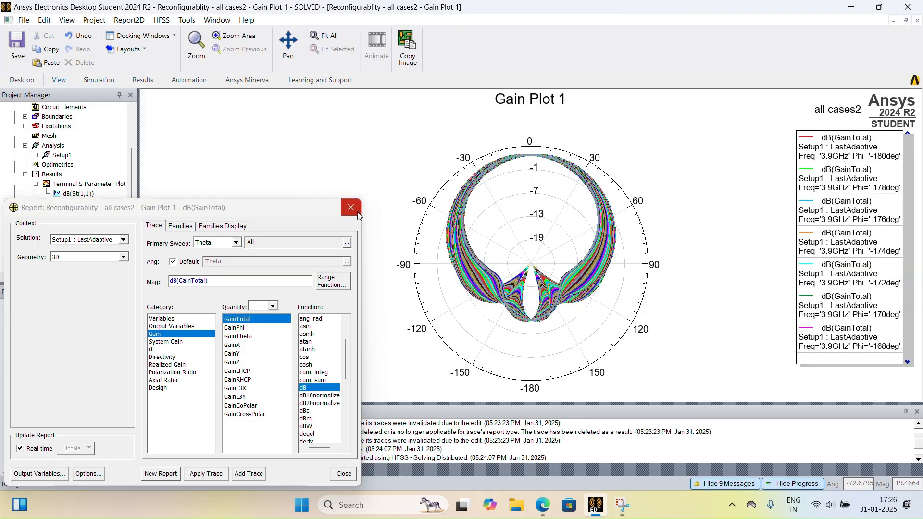
left_click(351, 208)
Add a marker at 0 degrees on the gain radiation pattern of all cases2.
right_click(336, 155)
mouse_move(382, 160)
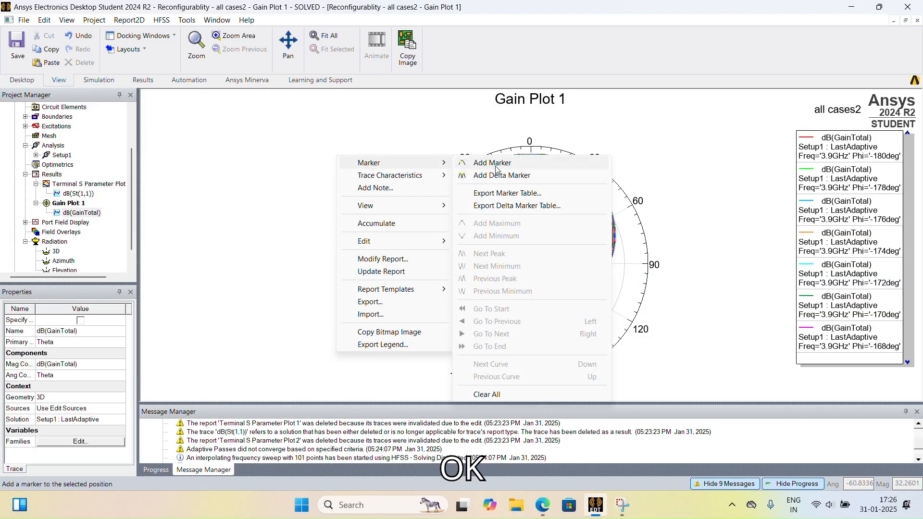
left_click(486, 160)
left_click(533, 159)
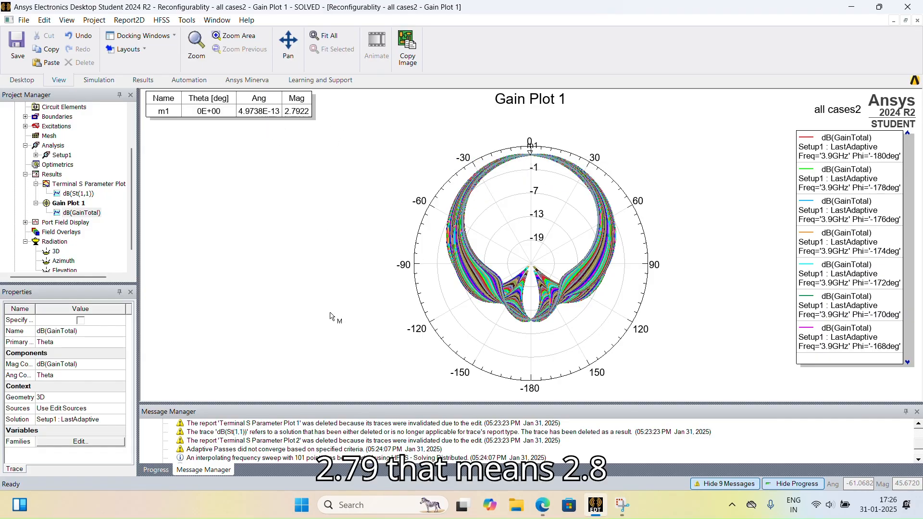
Draw a tick mark beside Configuration 2's simulated gain in the paper's Table 1 and return to HFSS.
left_click(543, 505)
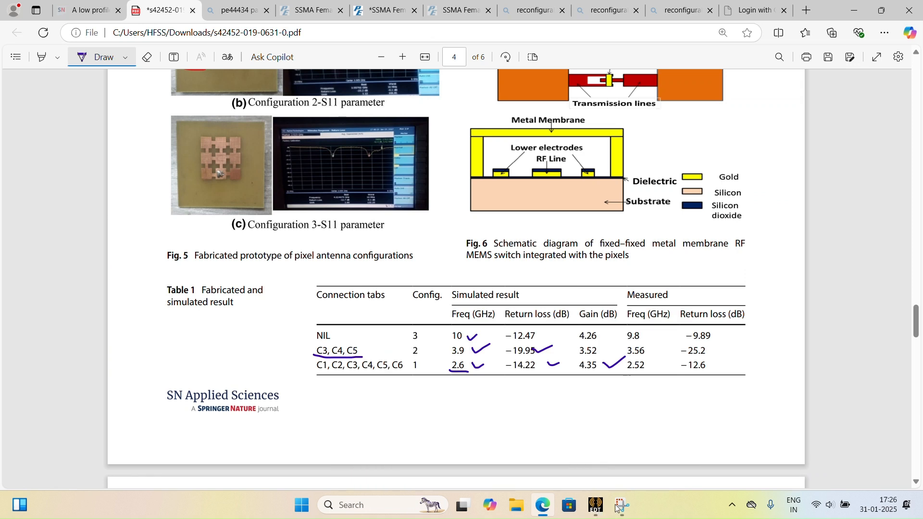
left_click_drag(607, 351, 620, 348)
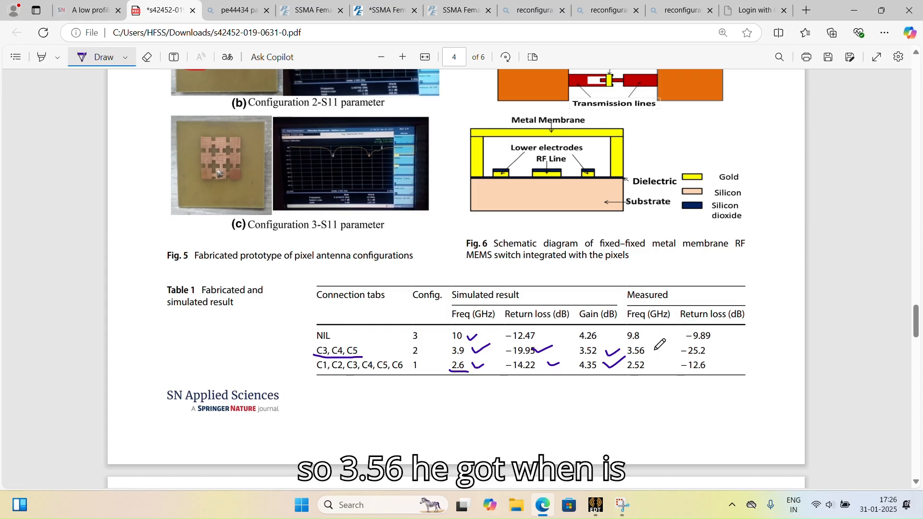
left_click(596, 511)
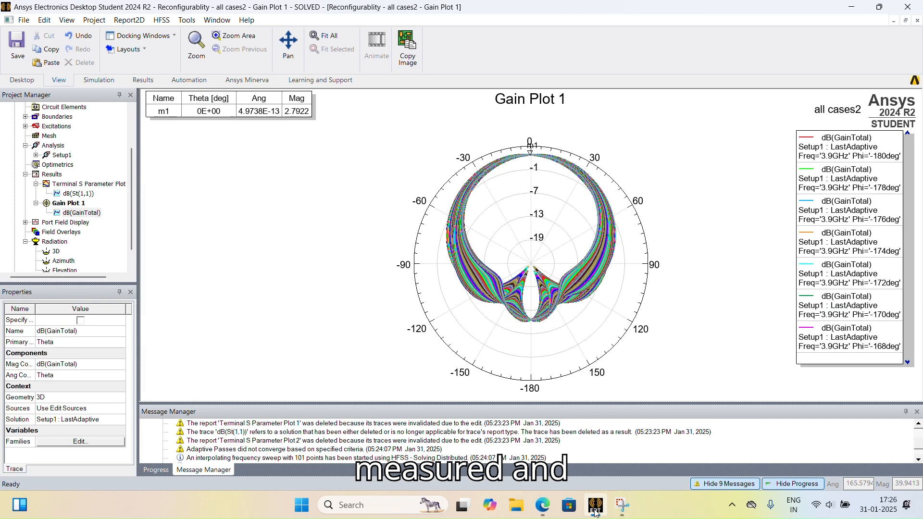
Review the S-parameter plot of all cases2 again and reopen that design's 3D model.
double_click(81, 186)
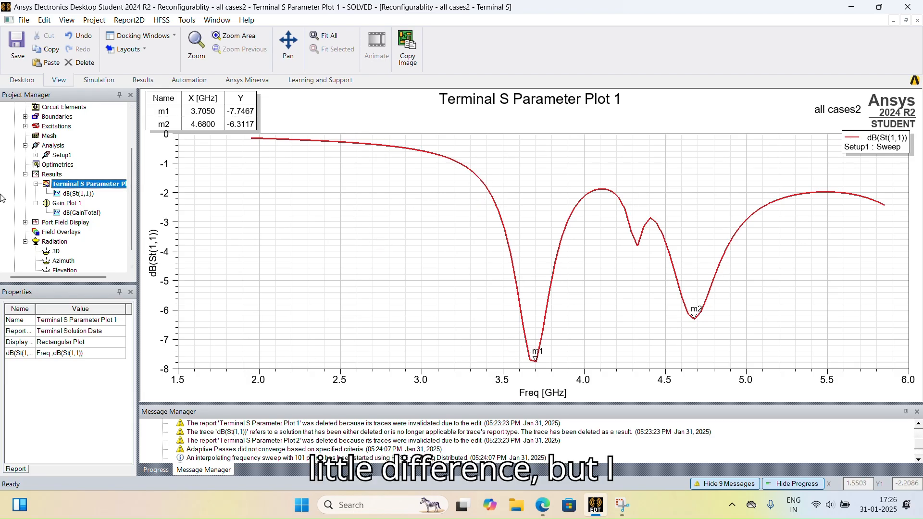
scroll(48, 189, "up", 2)
left_click(81, 135)
double_click(81, 136)
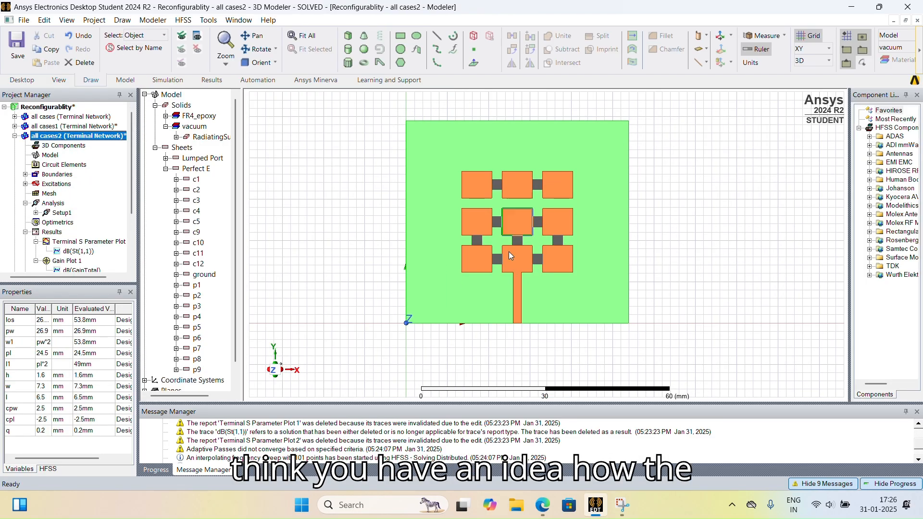